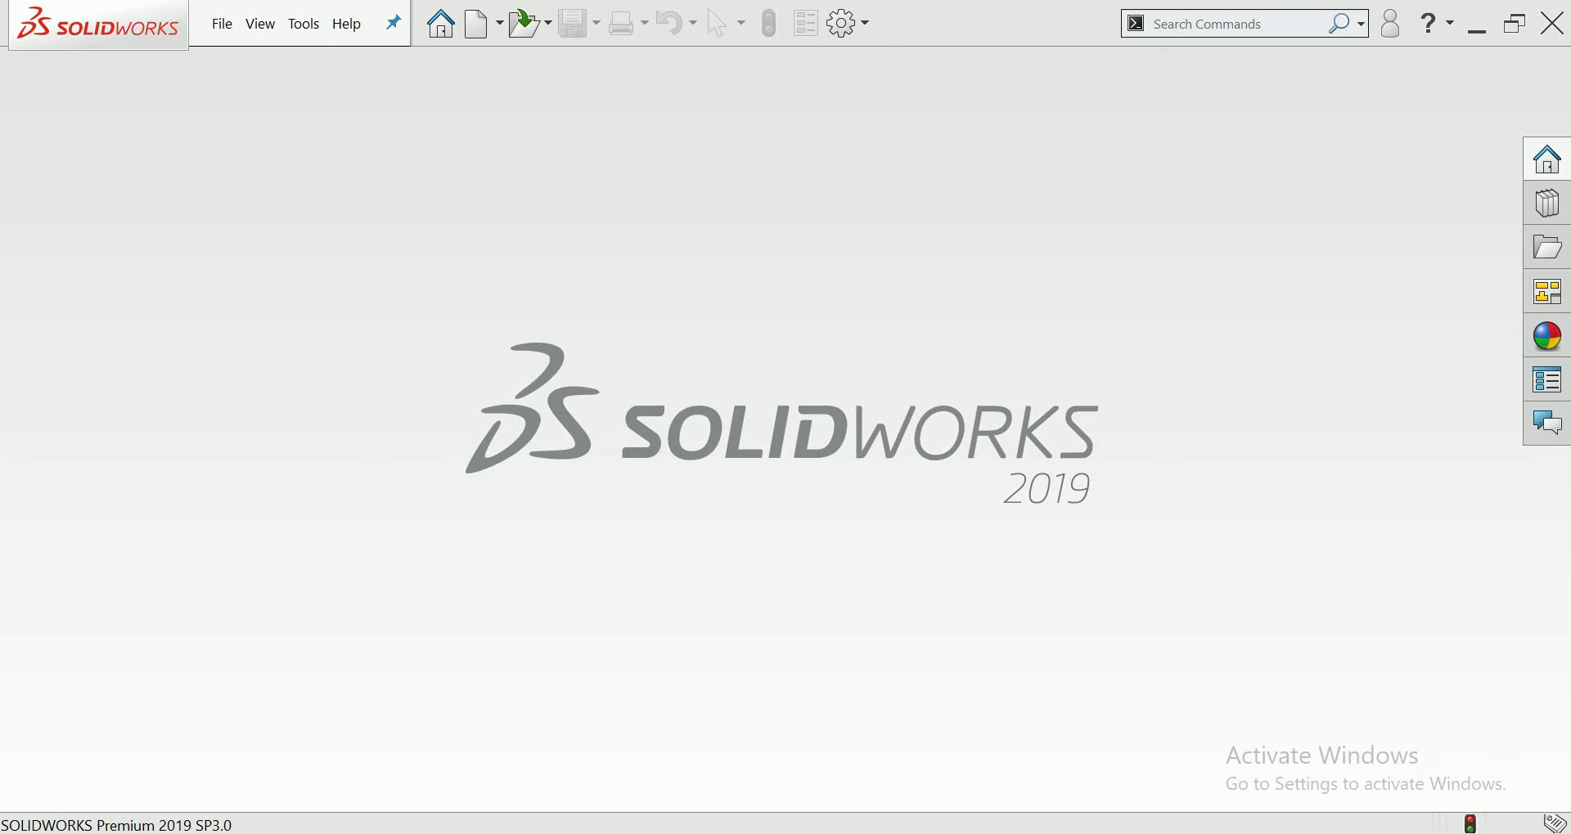
Create a new blank part document (Part22)
click(476, 23)
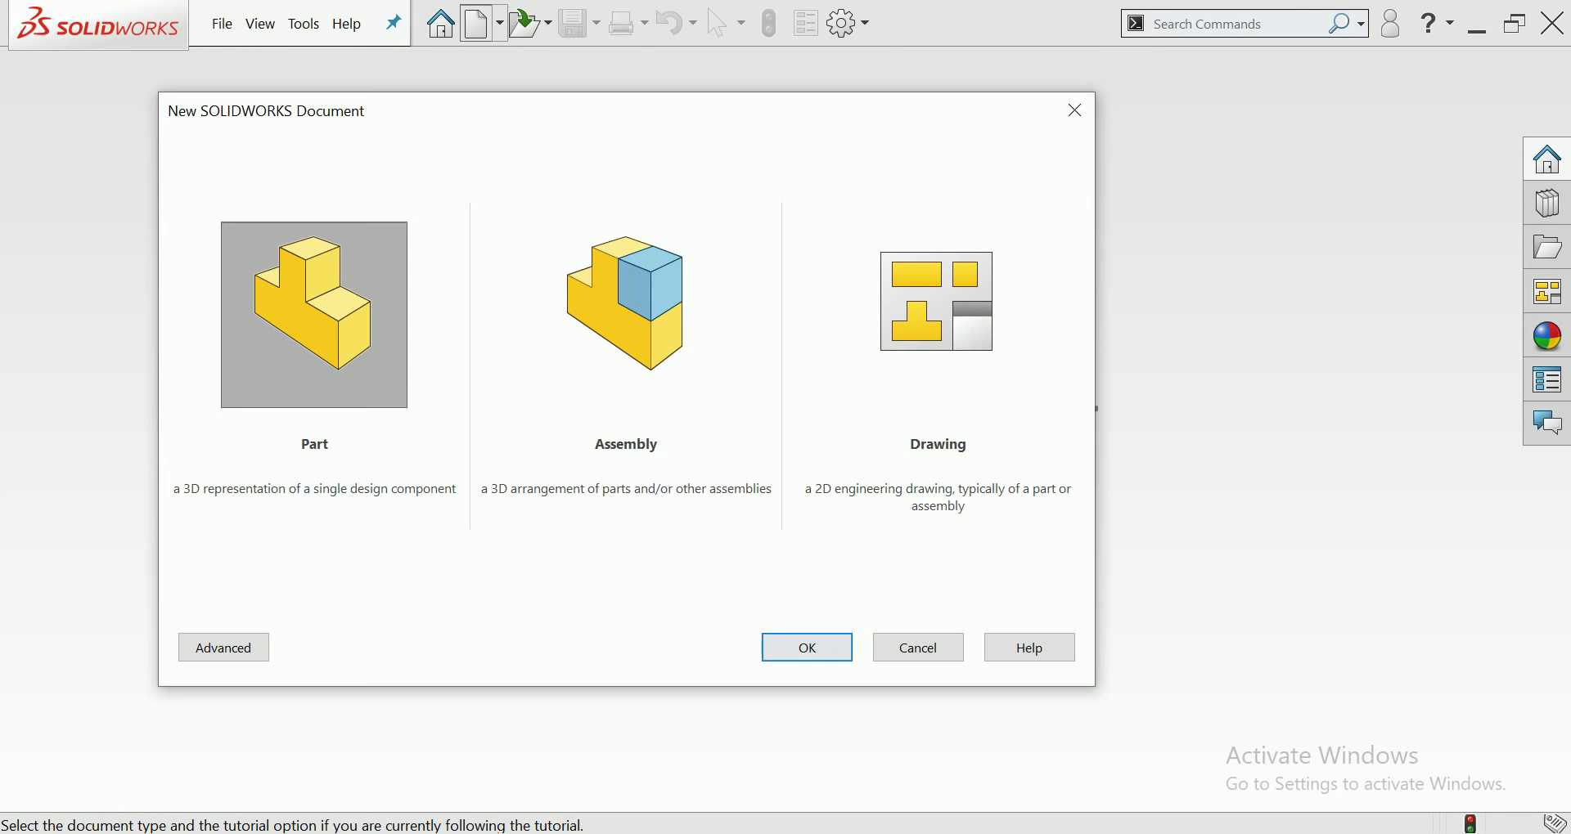
key(Return)
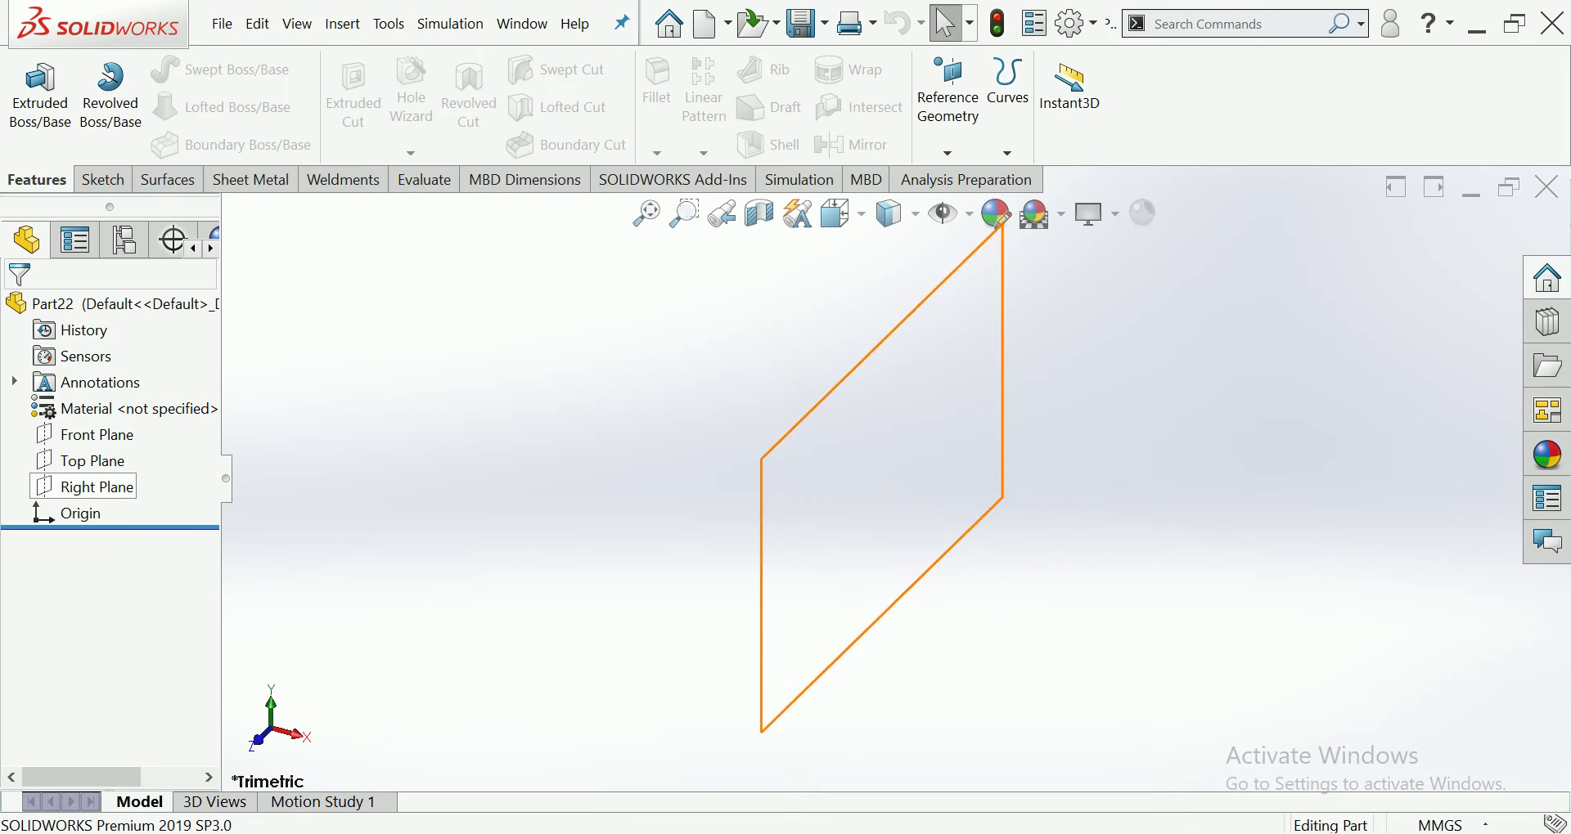
click(92, 461)
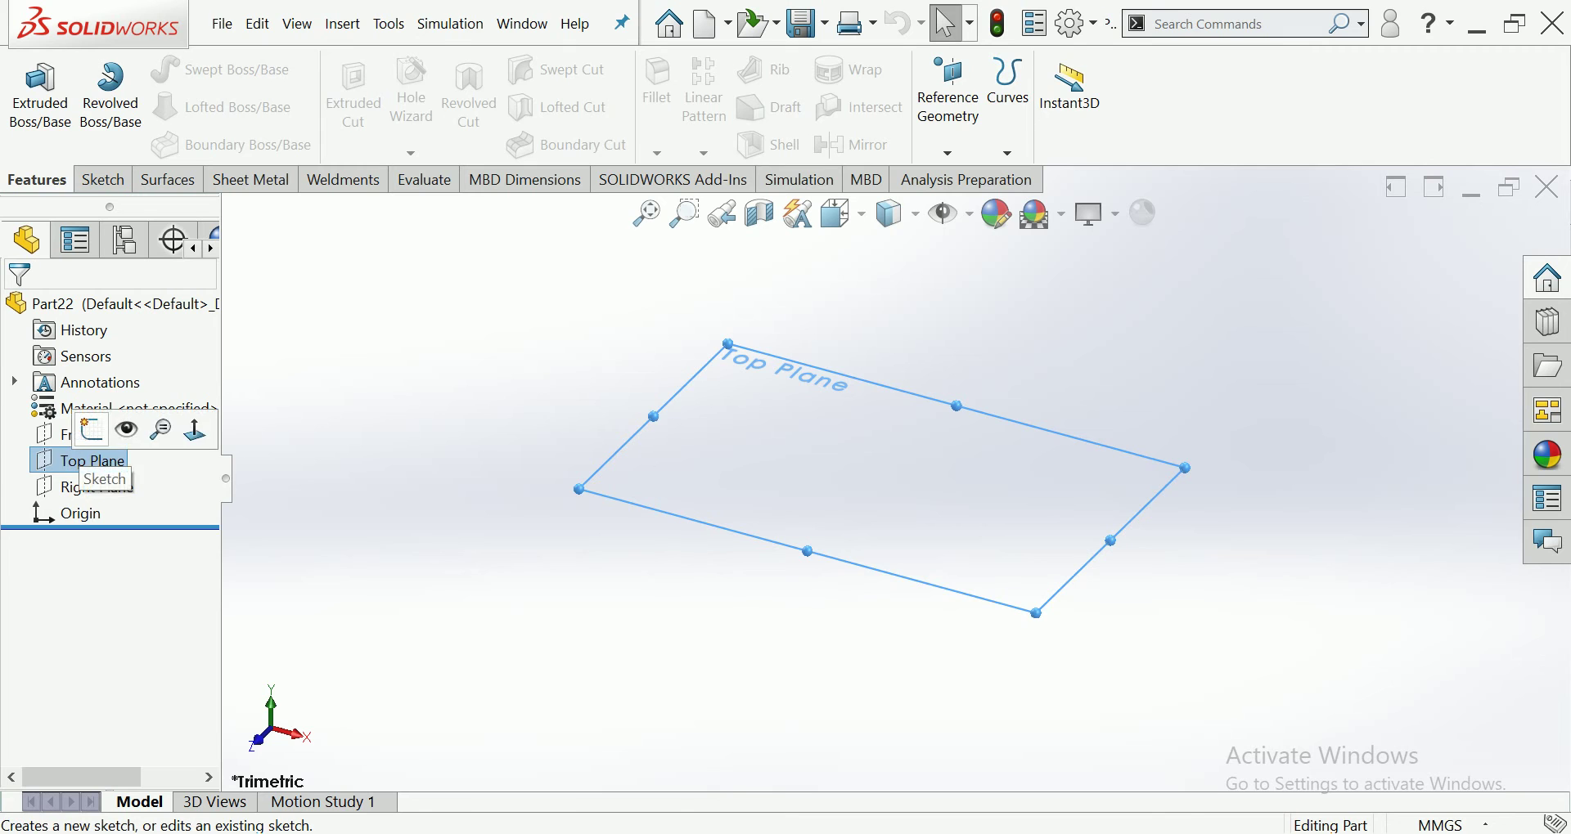
Sketch a center rectangle on the Top Plane, centred on the origin
click(91, 425)
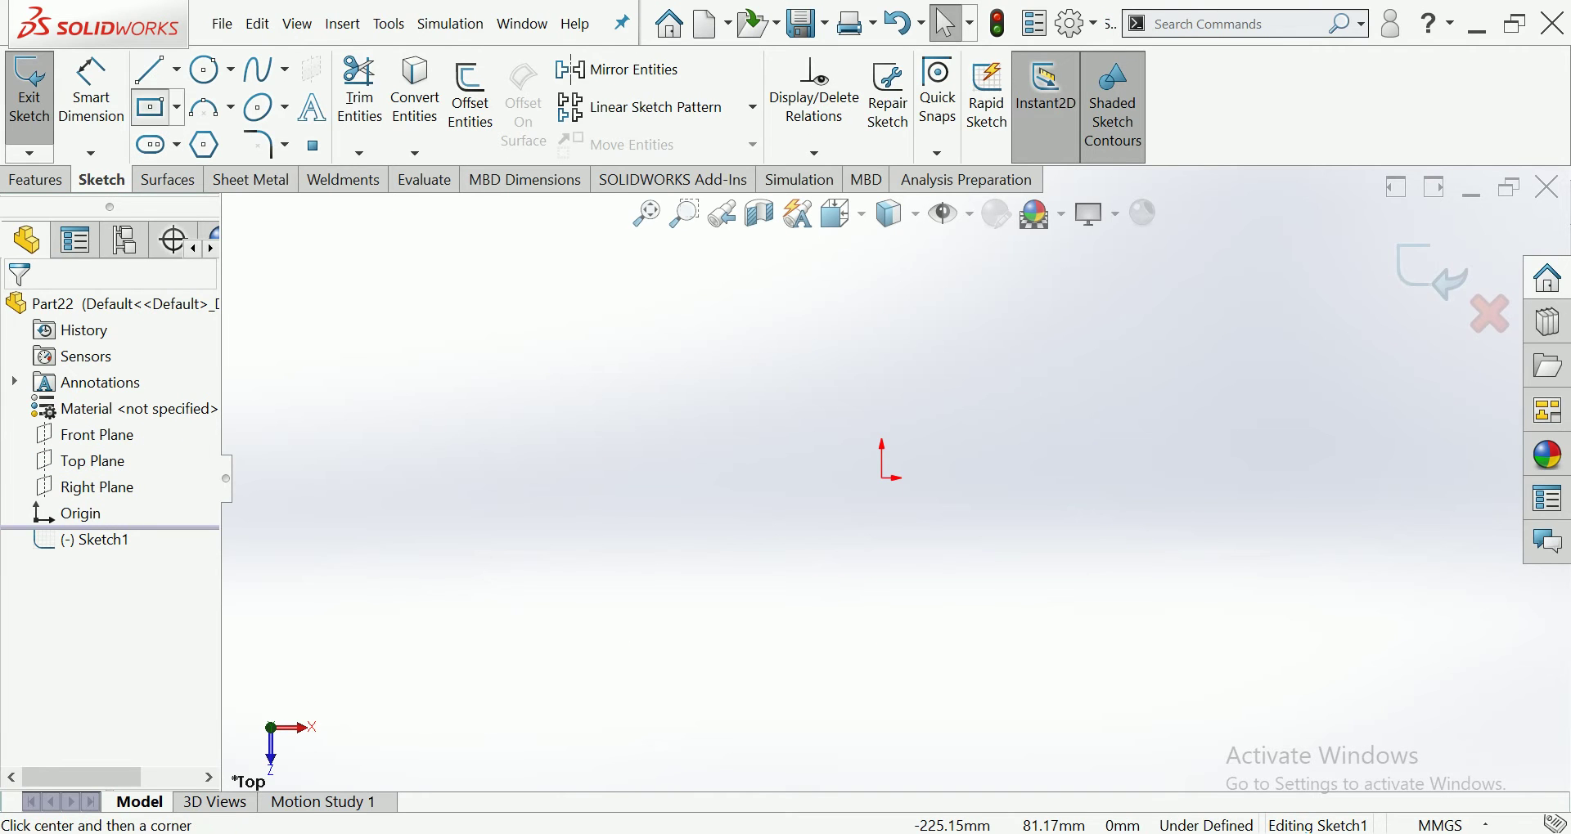
click(882, 478)
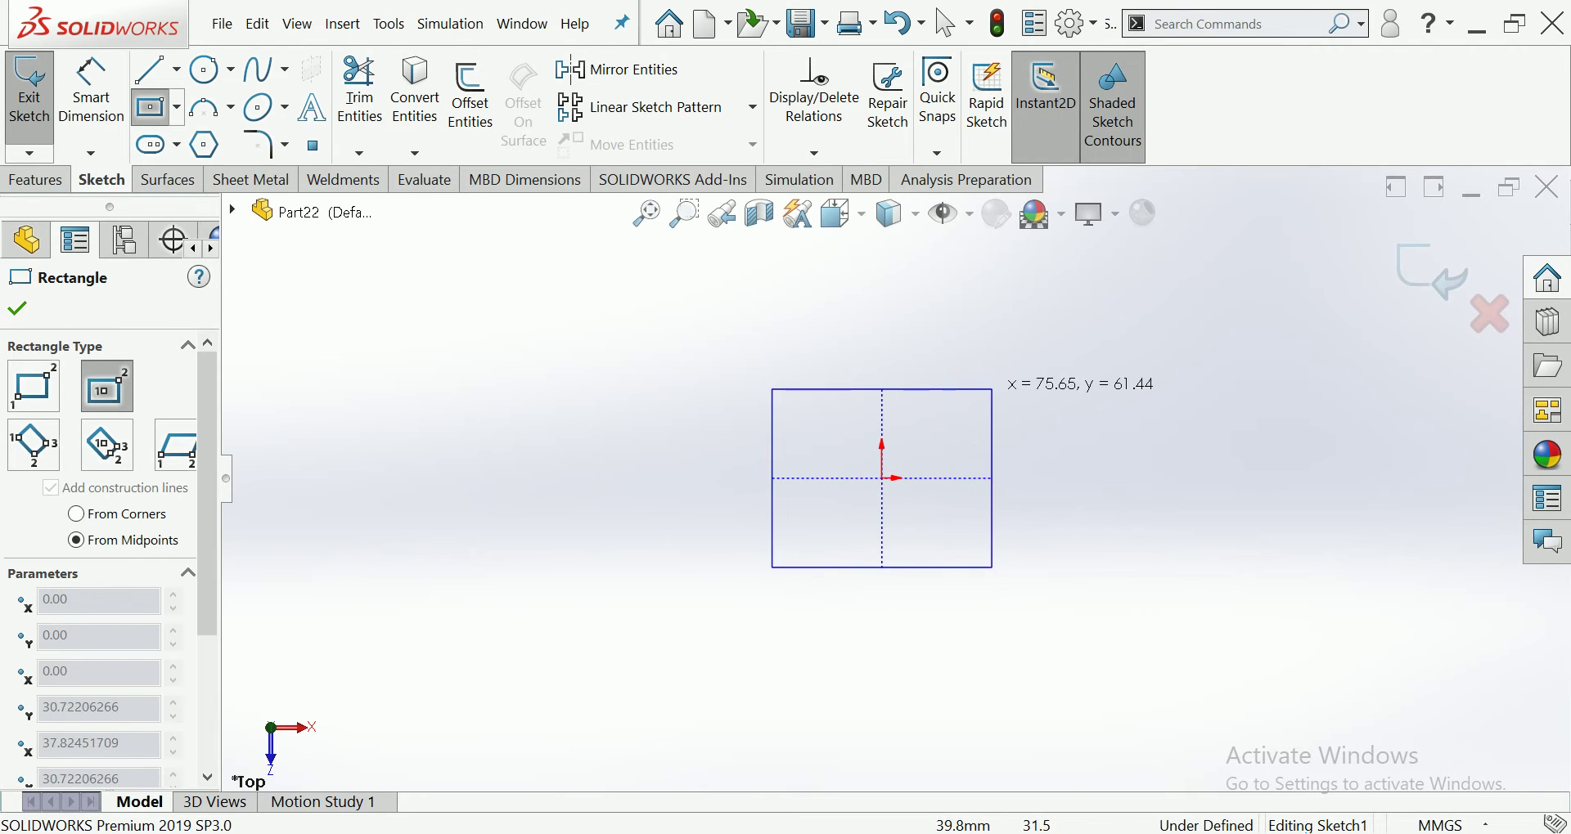
click(1018, 373)
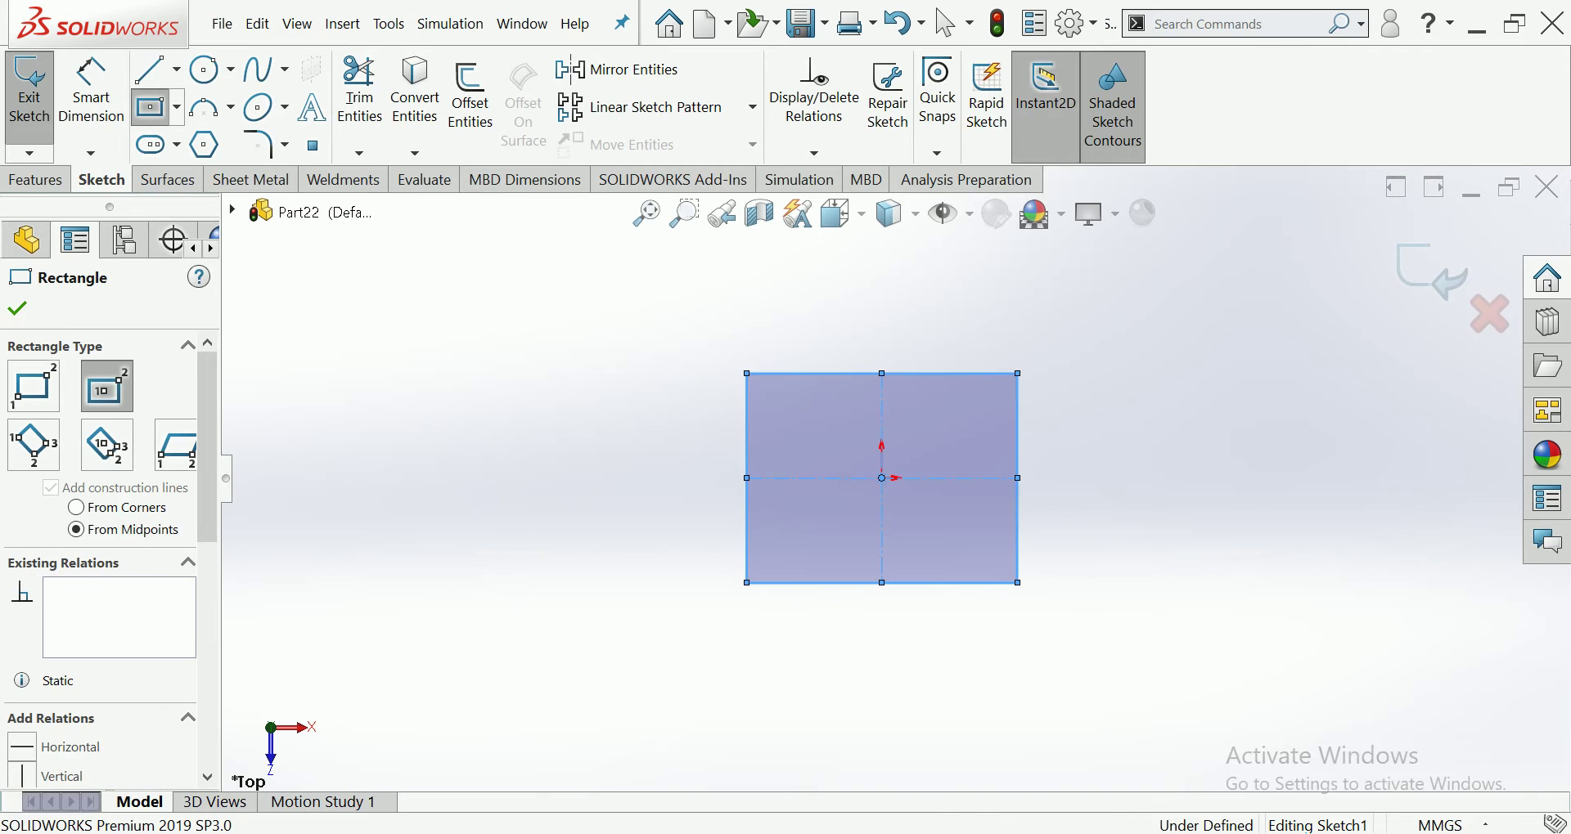
key(d)
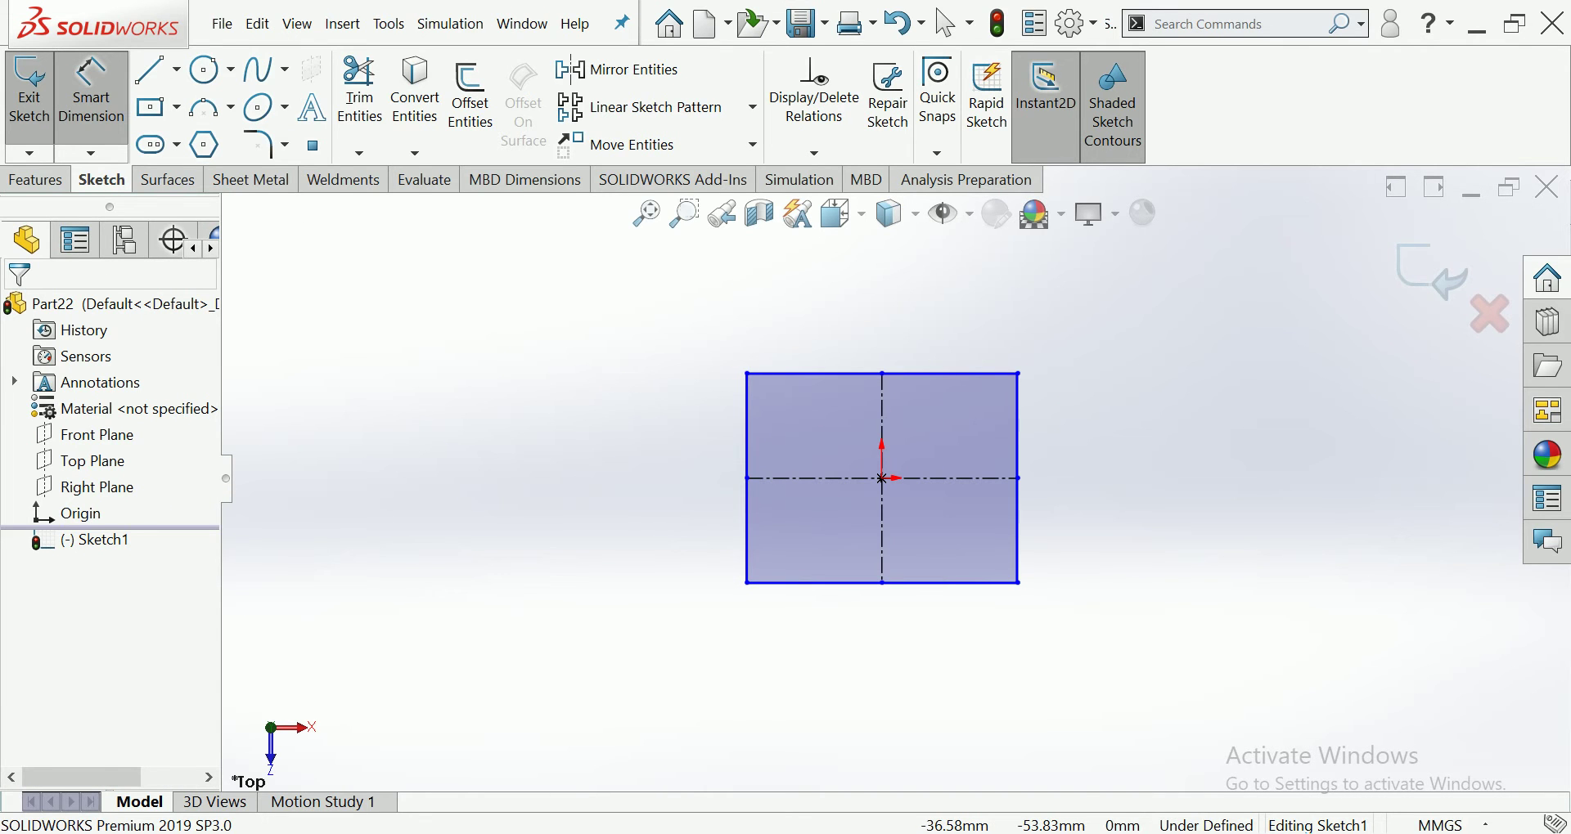
scroll(1049, 533, down, 2)
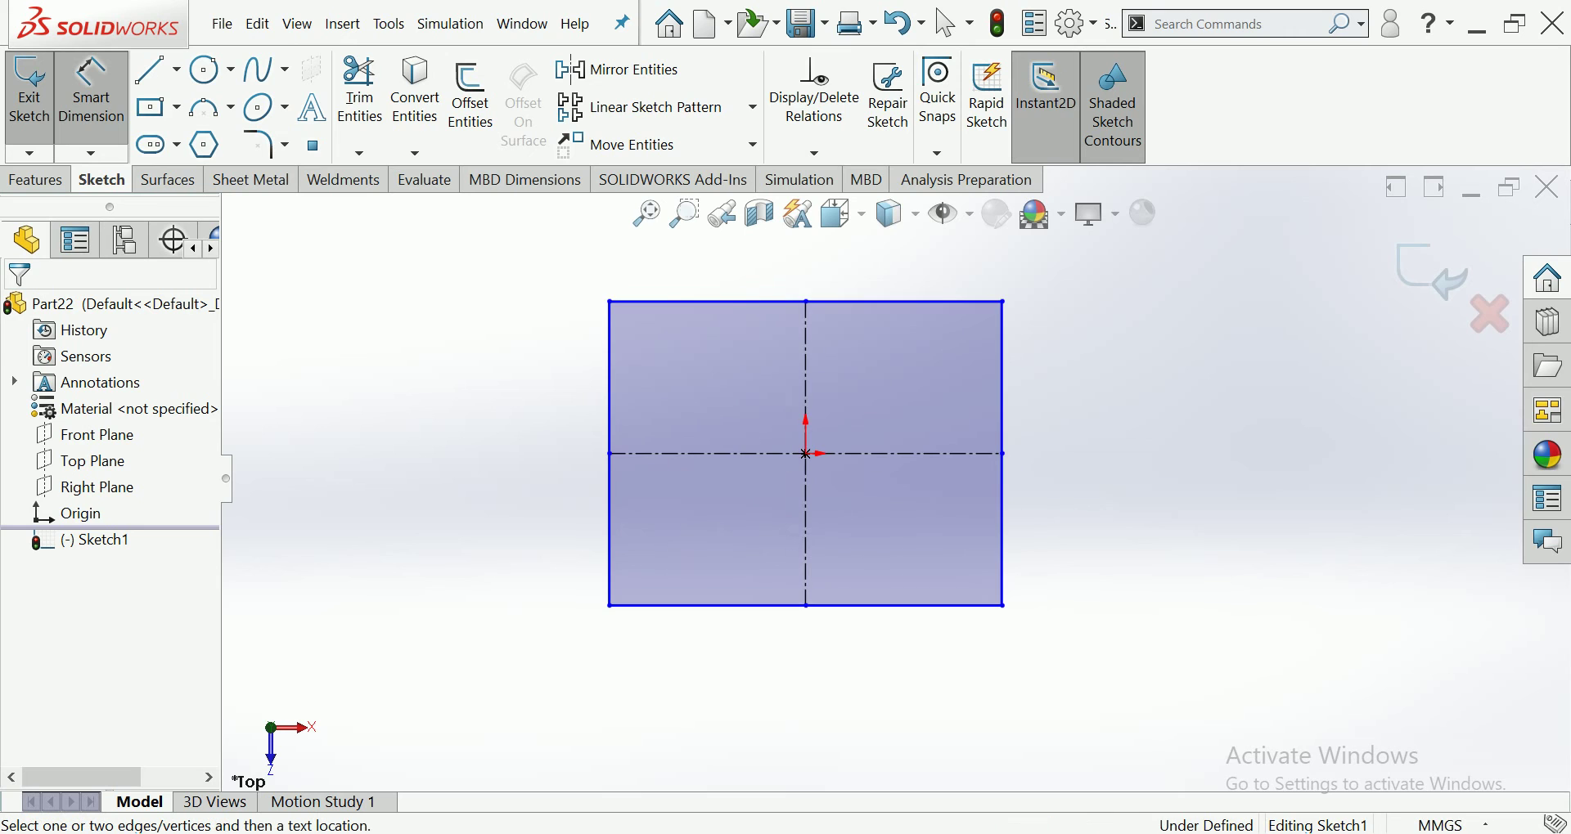
scroll(1049, 634, up, 2)
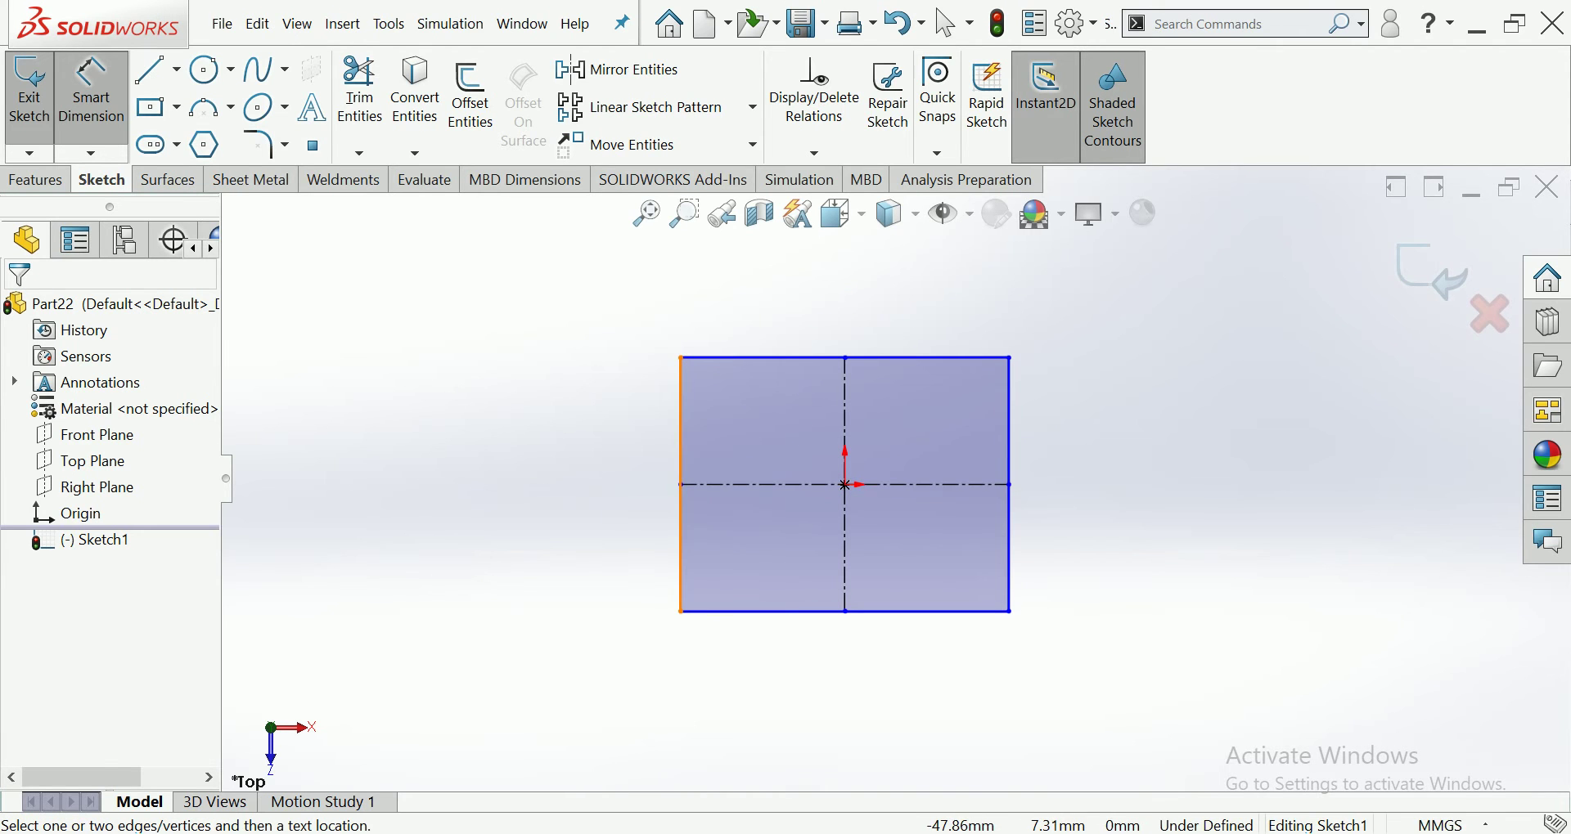
Dimension the square's height and width to 200 mm each
click(680, 491)
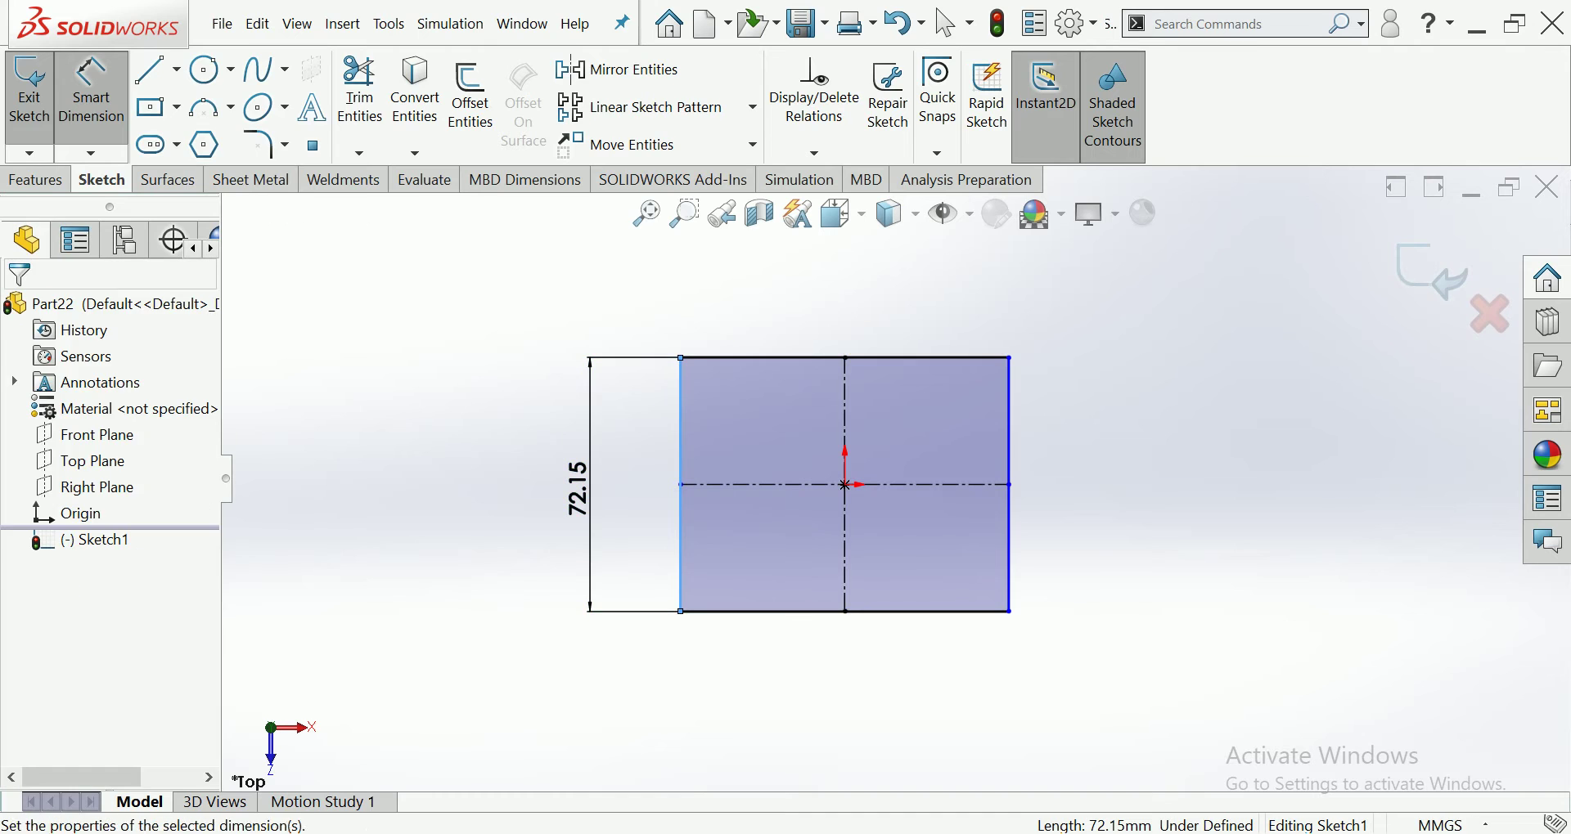
click(577, 488)
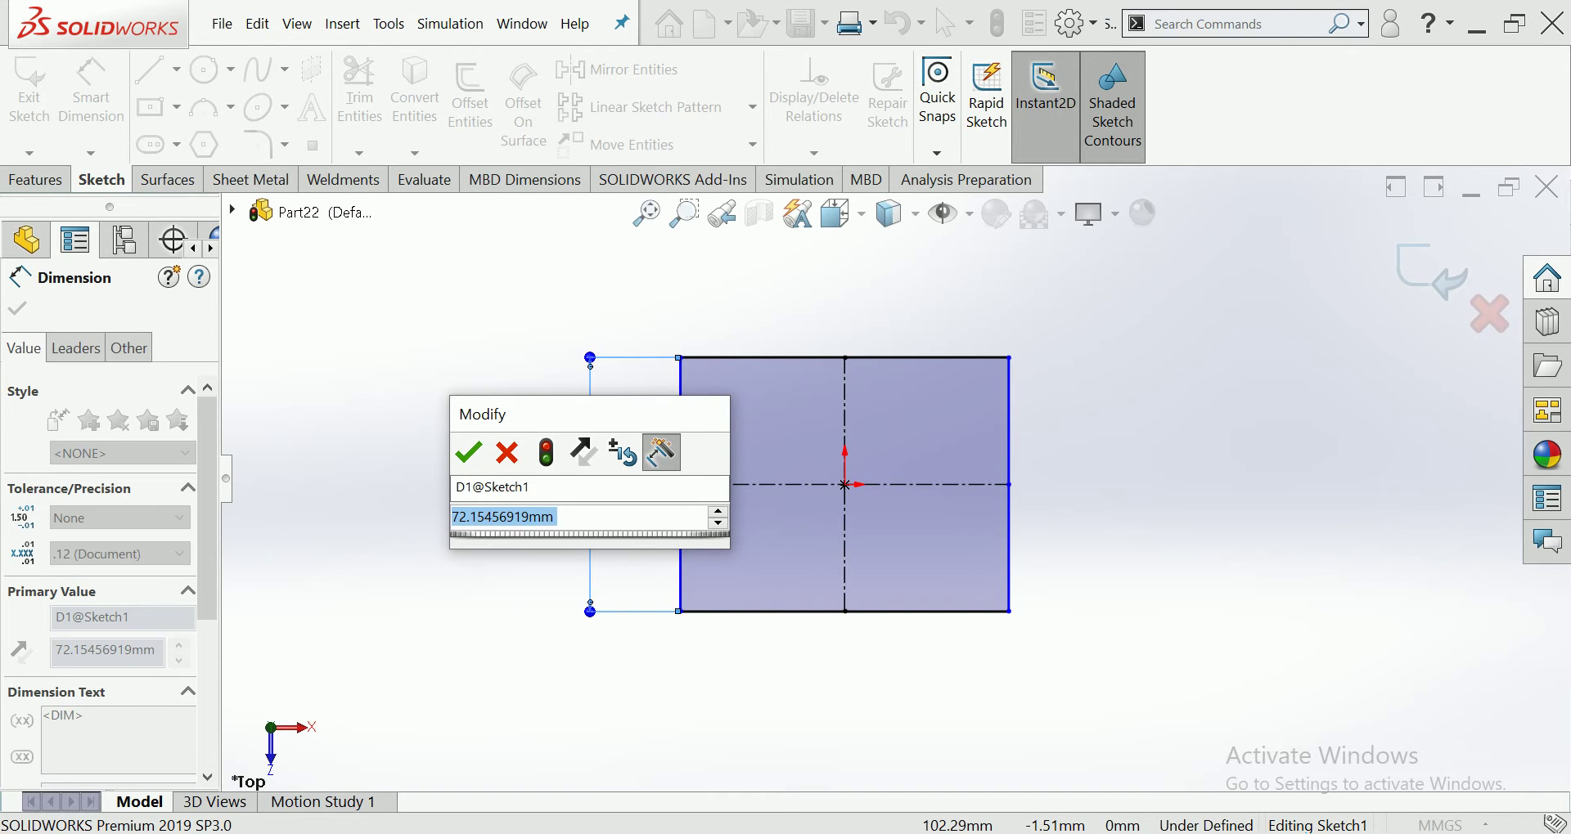
text(200)
key(Return)
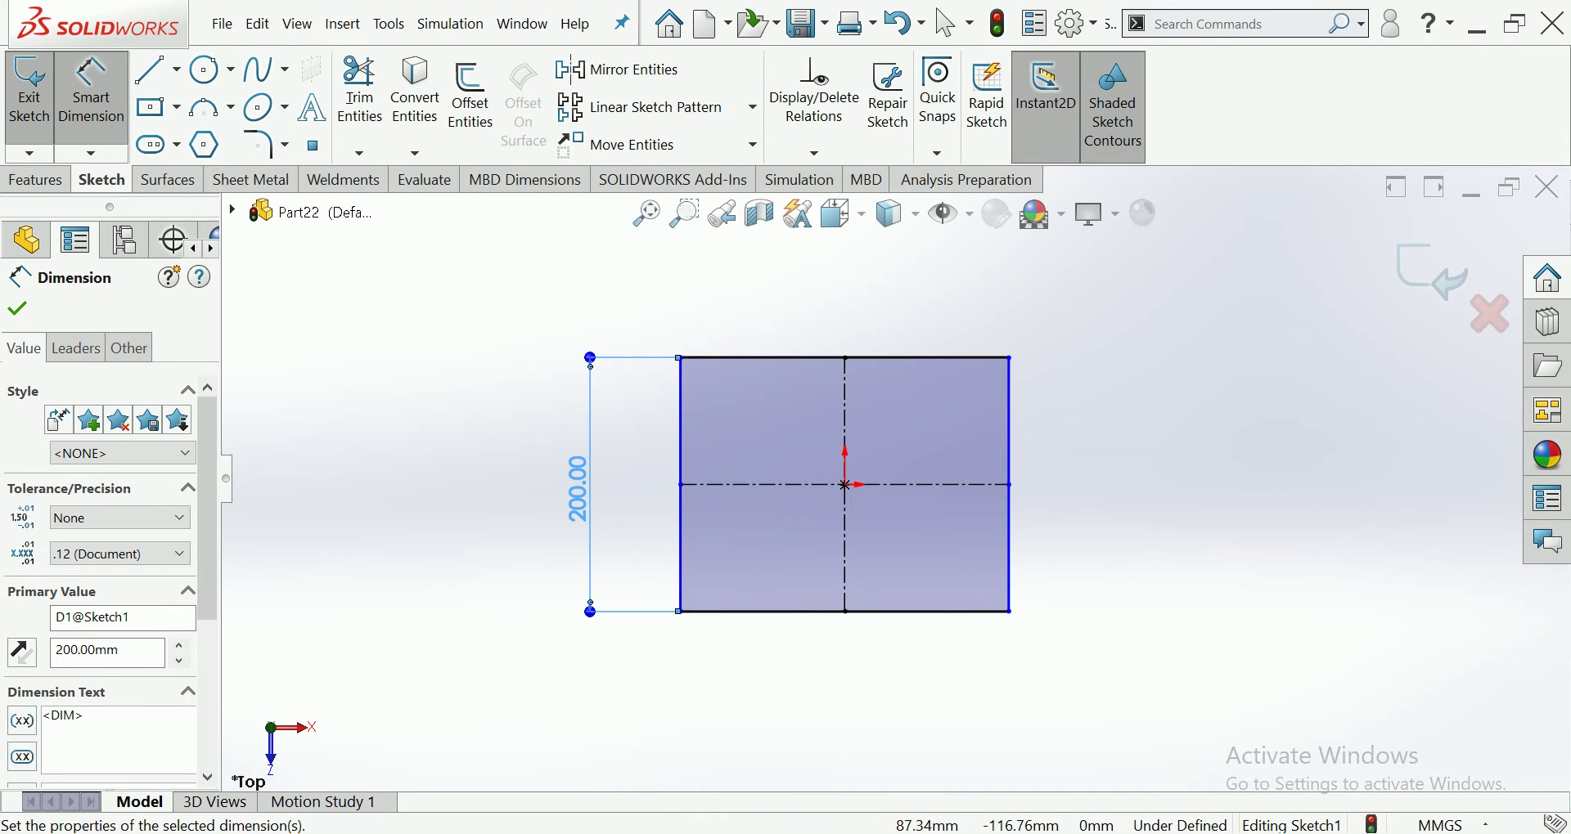
click(900, 611)
click(839, 673)
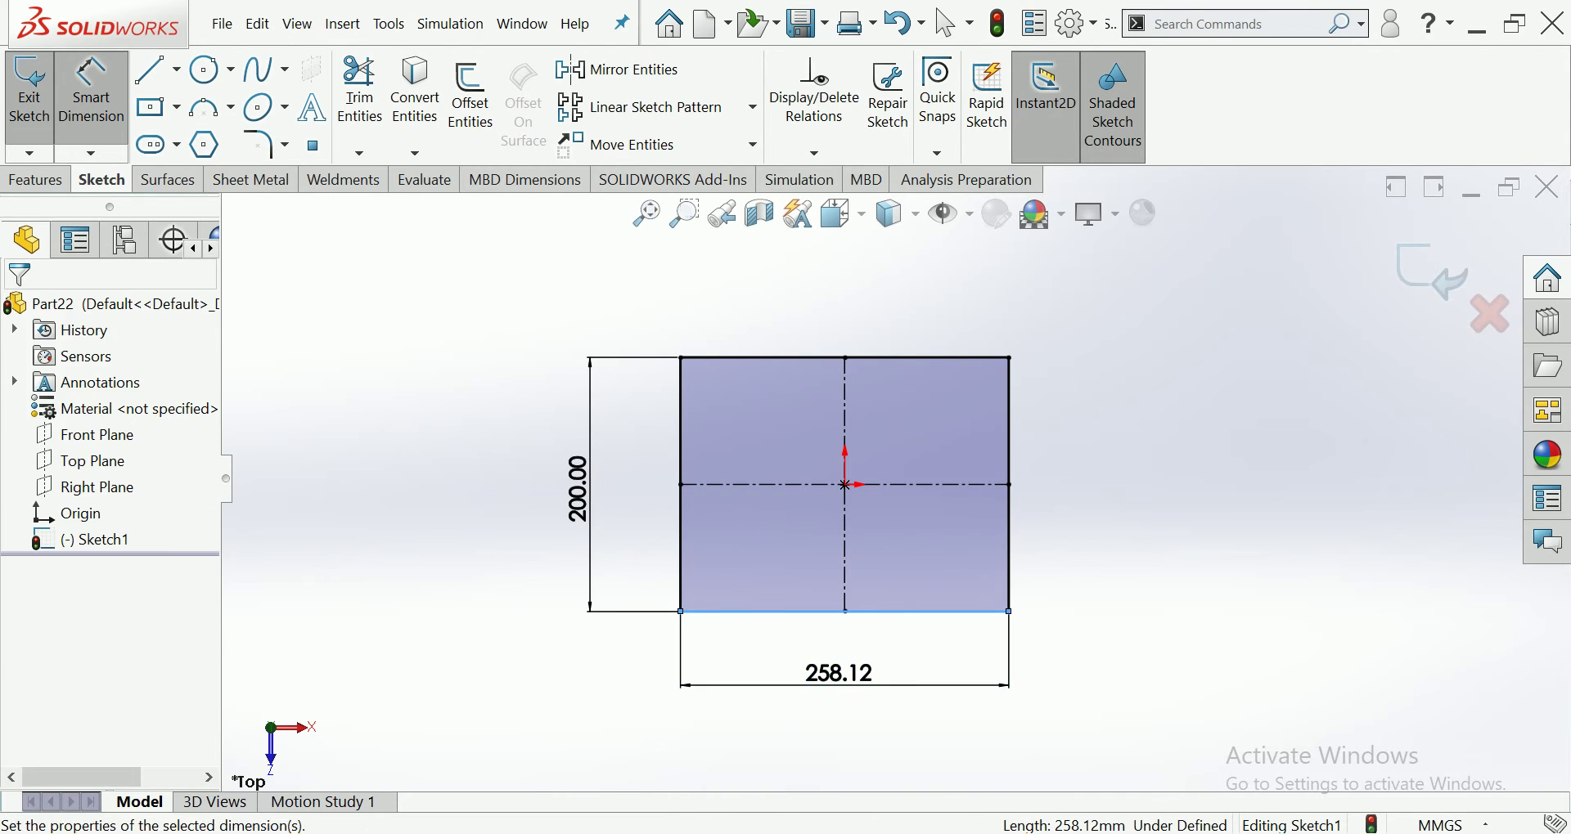
text(200)
key(Return)
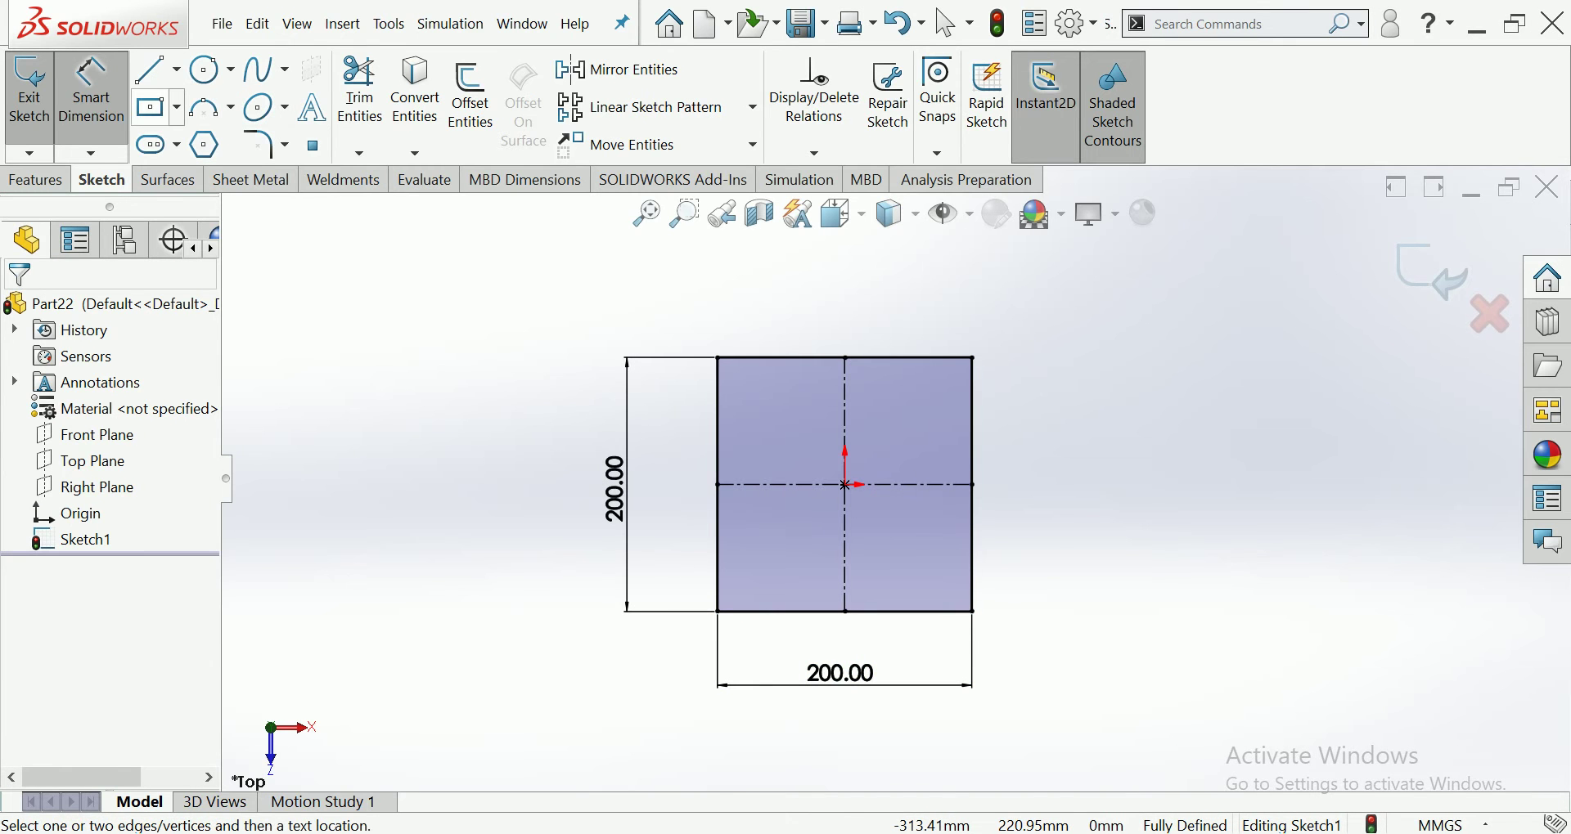
click(150, 107)
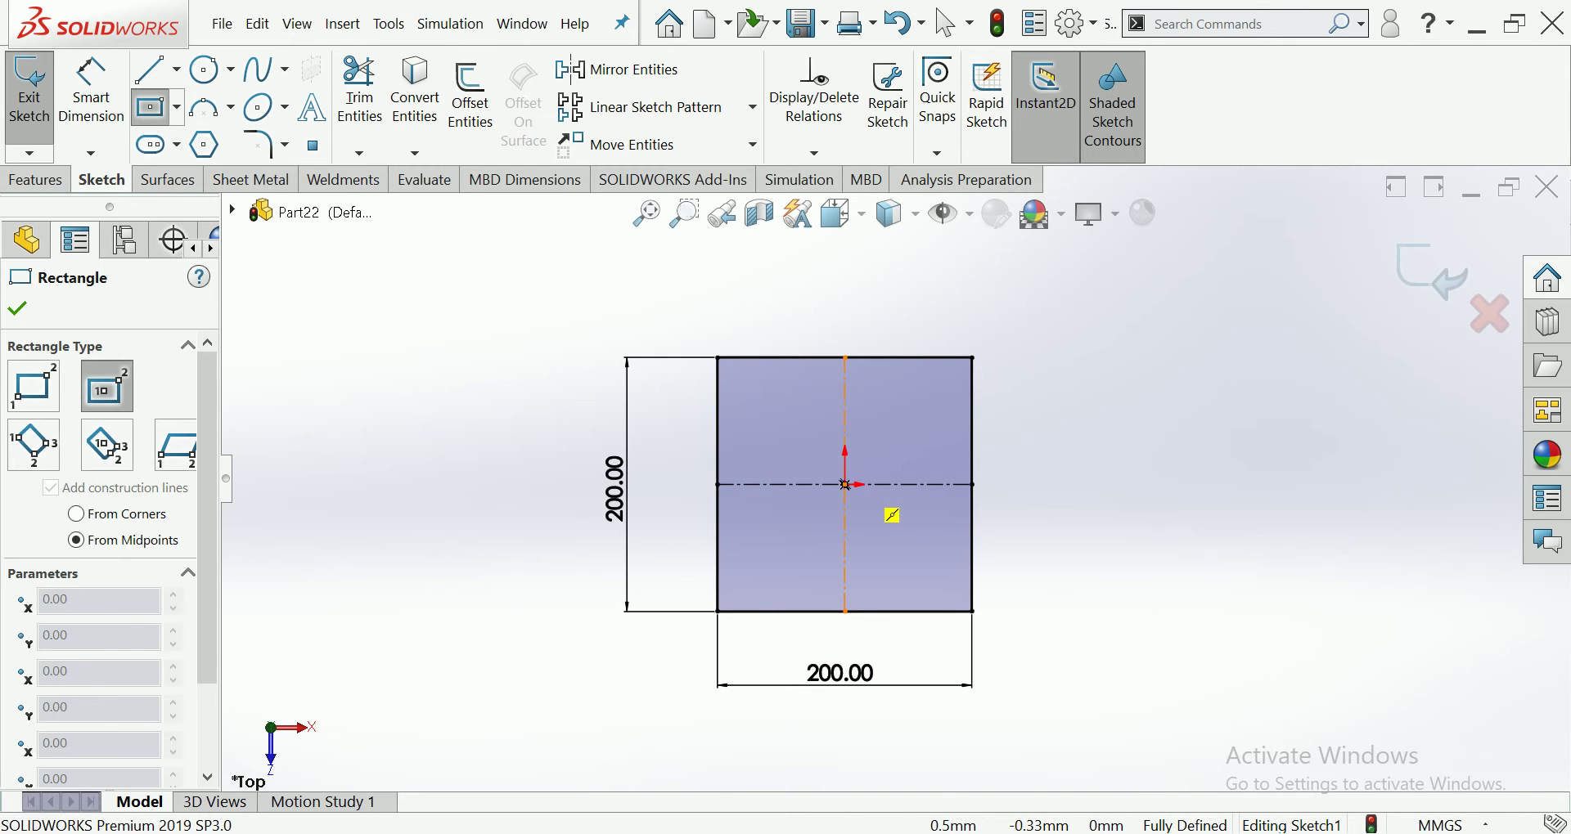
Draw a centred inner construction rectangle and set its height to 135 mm
click(845, 485)
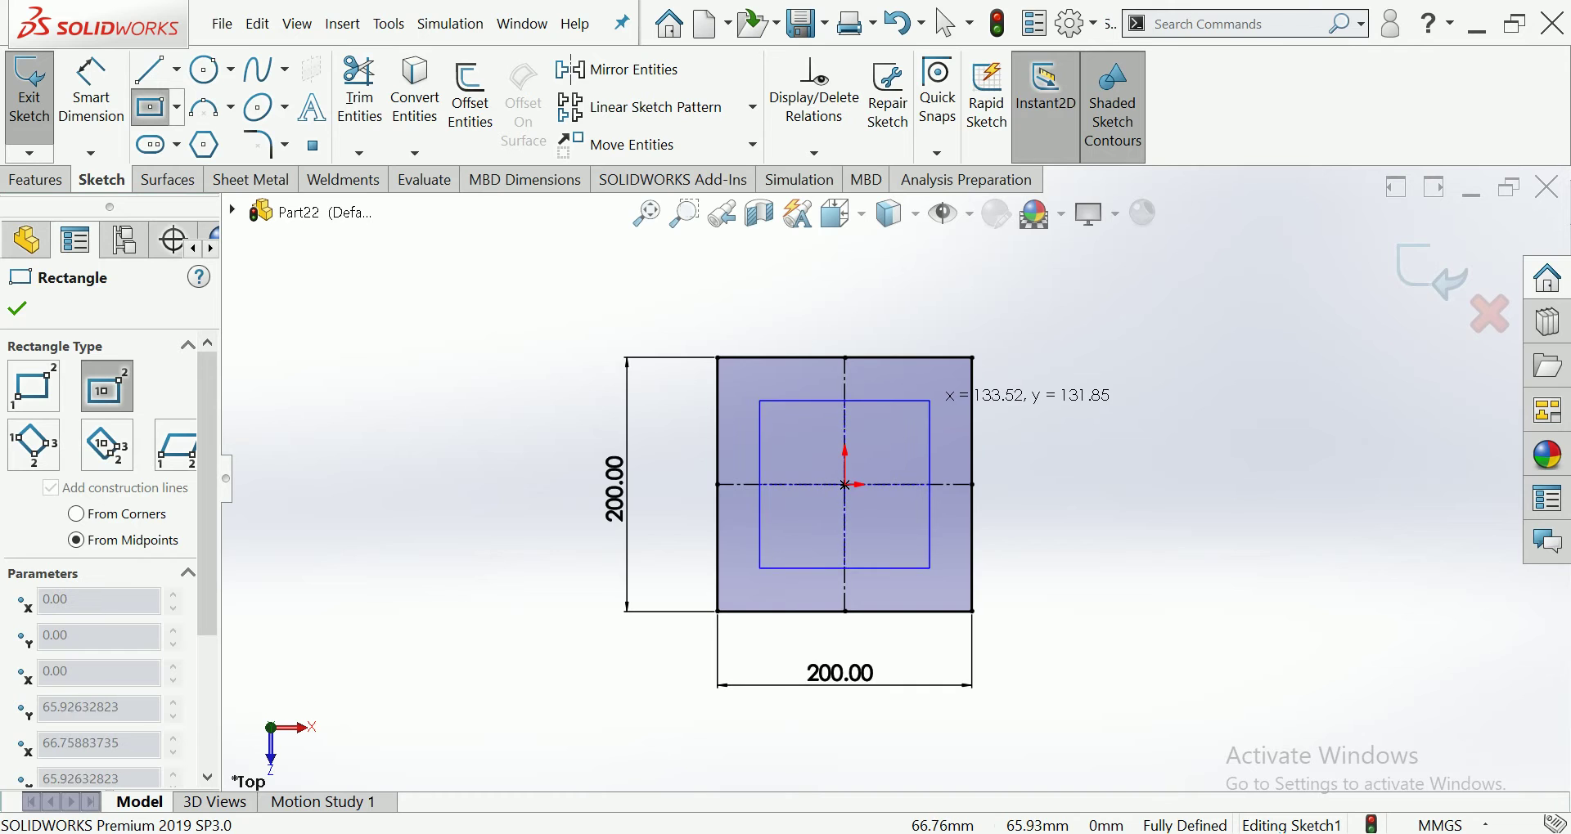
click(931, 398)
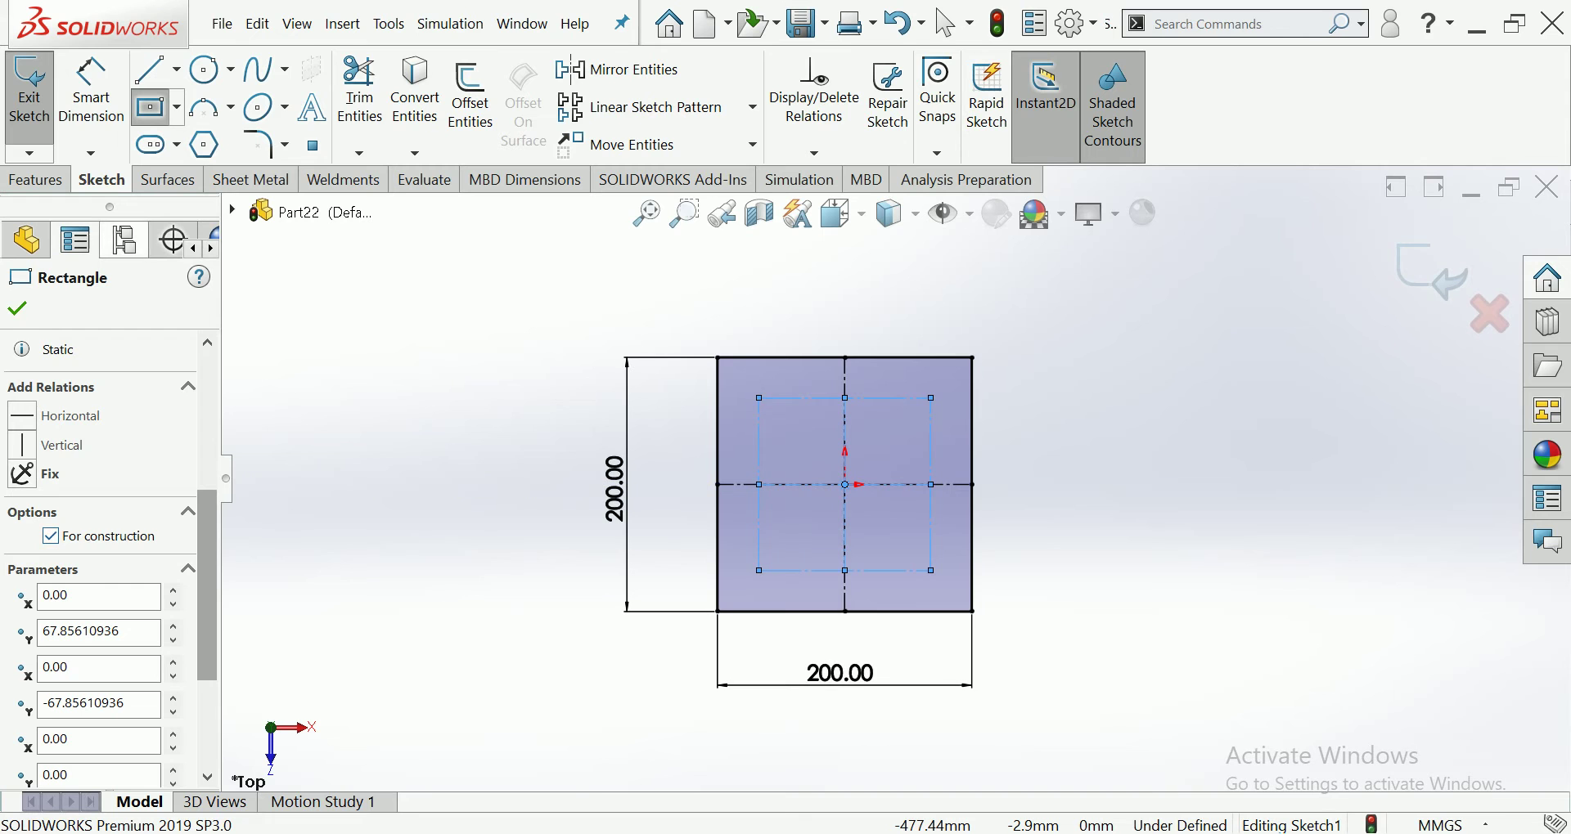
click(91, 90)
click(759, 491)
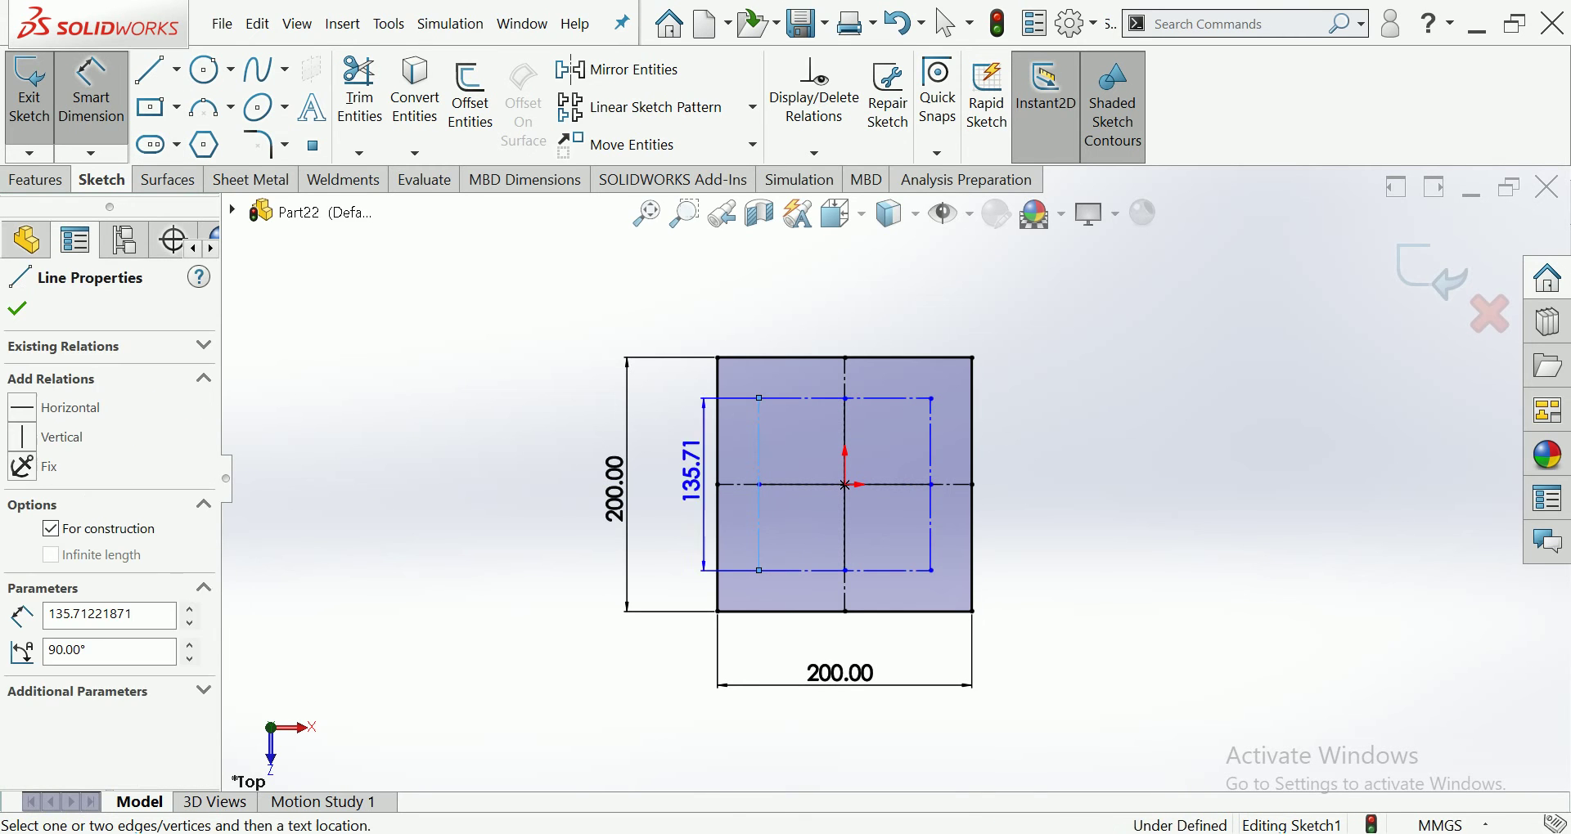
click(661, 488)
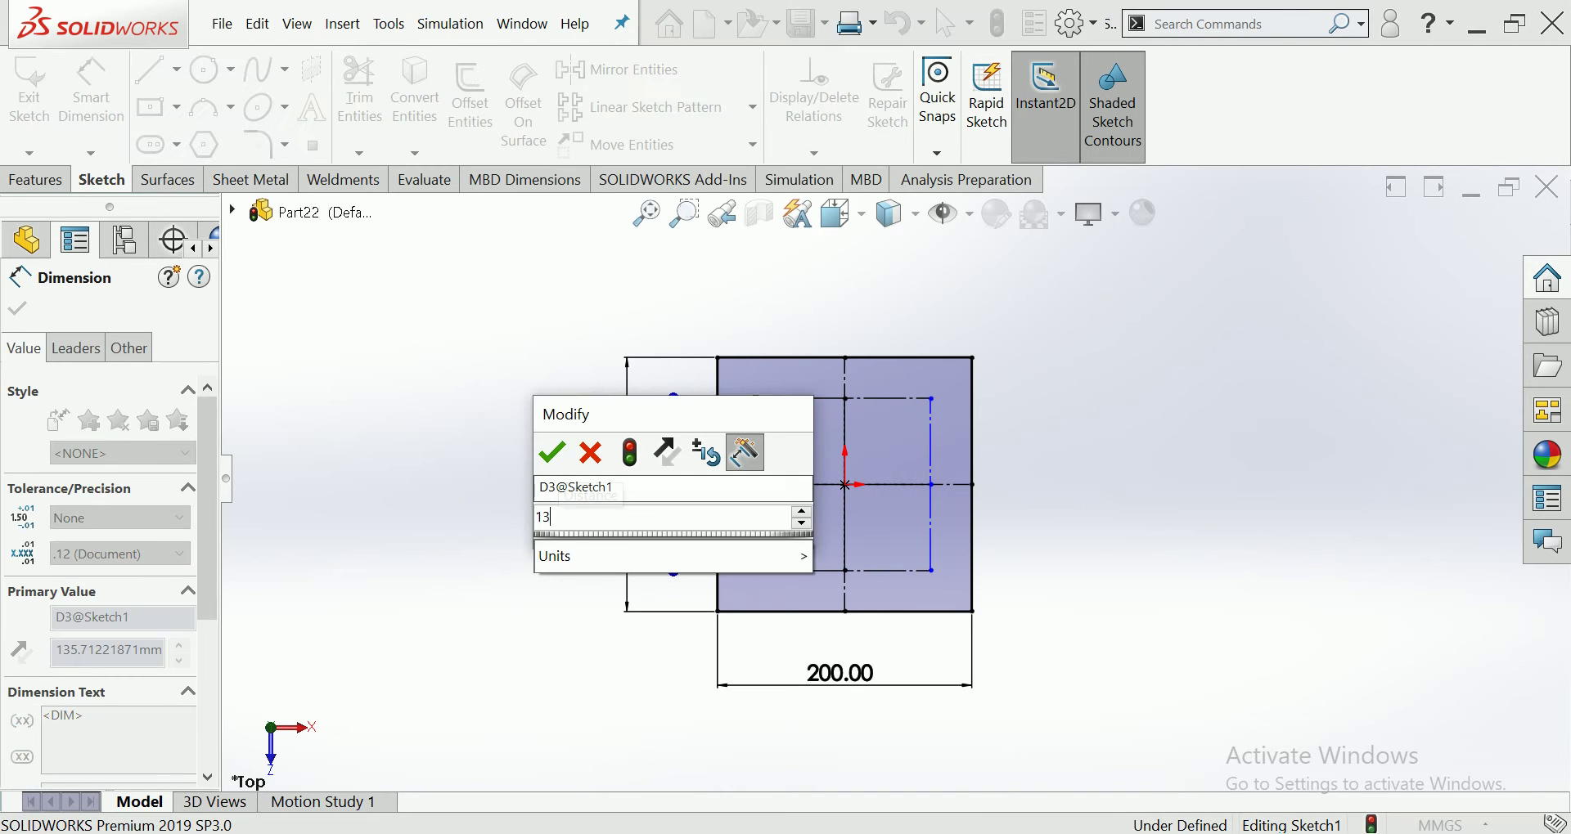
text(135)
key(Return)
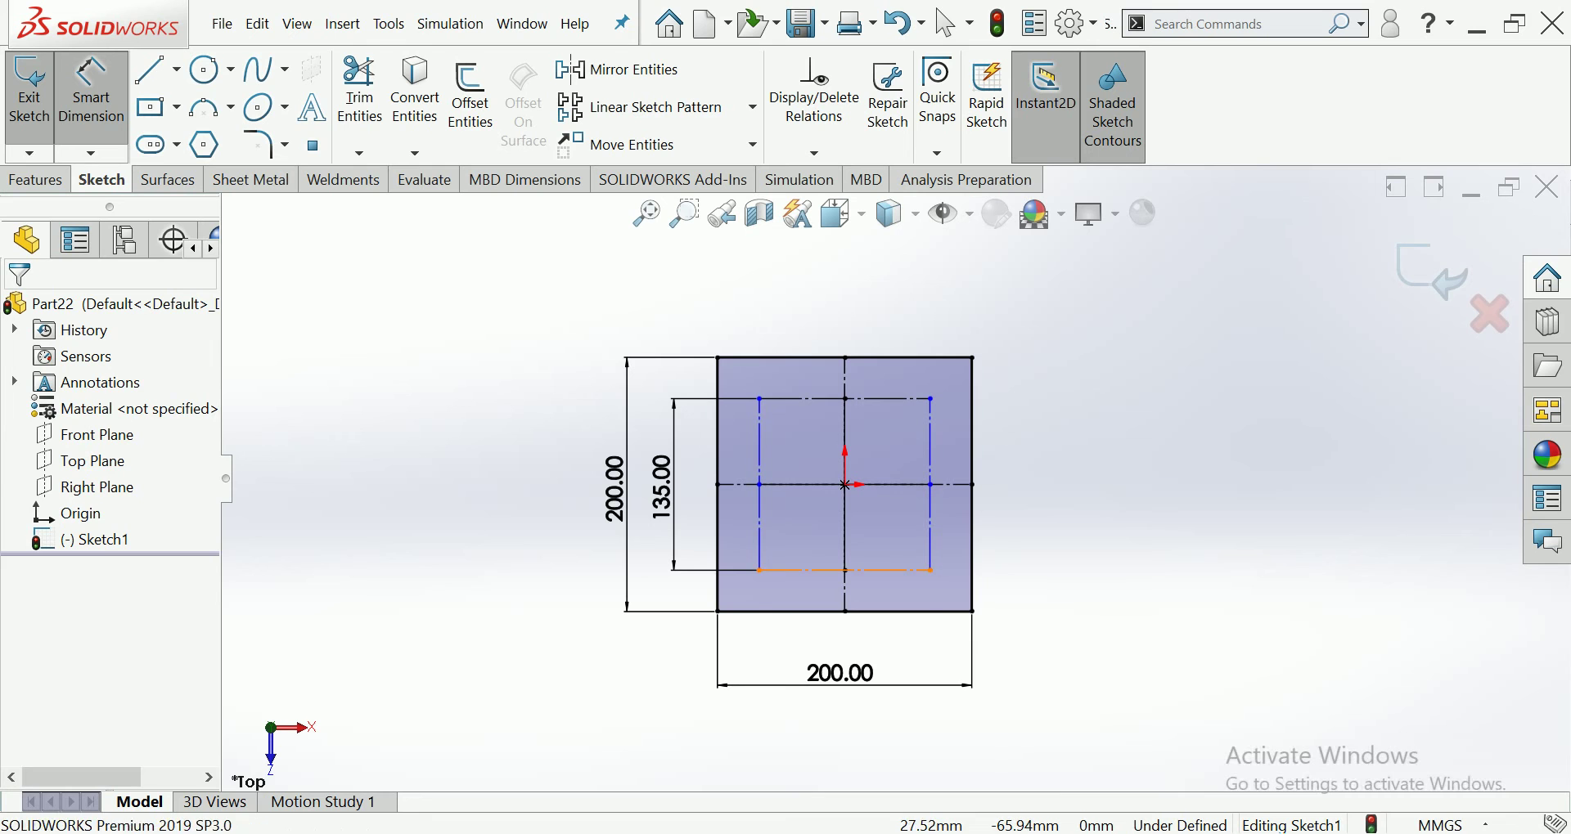
Set the inner rectangle's width to 135 mm
click(781, 571)
click(814, 634)
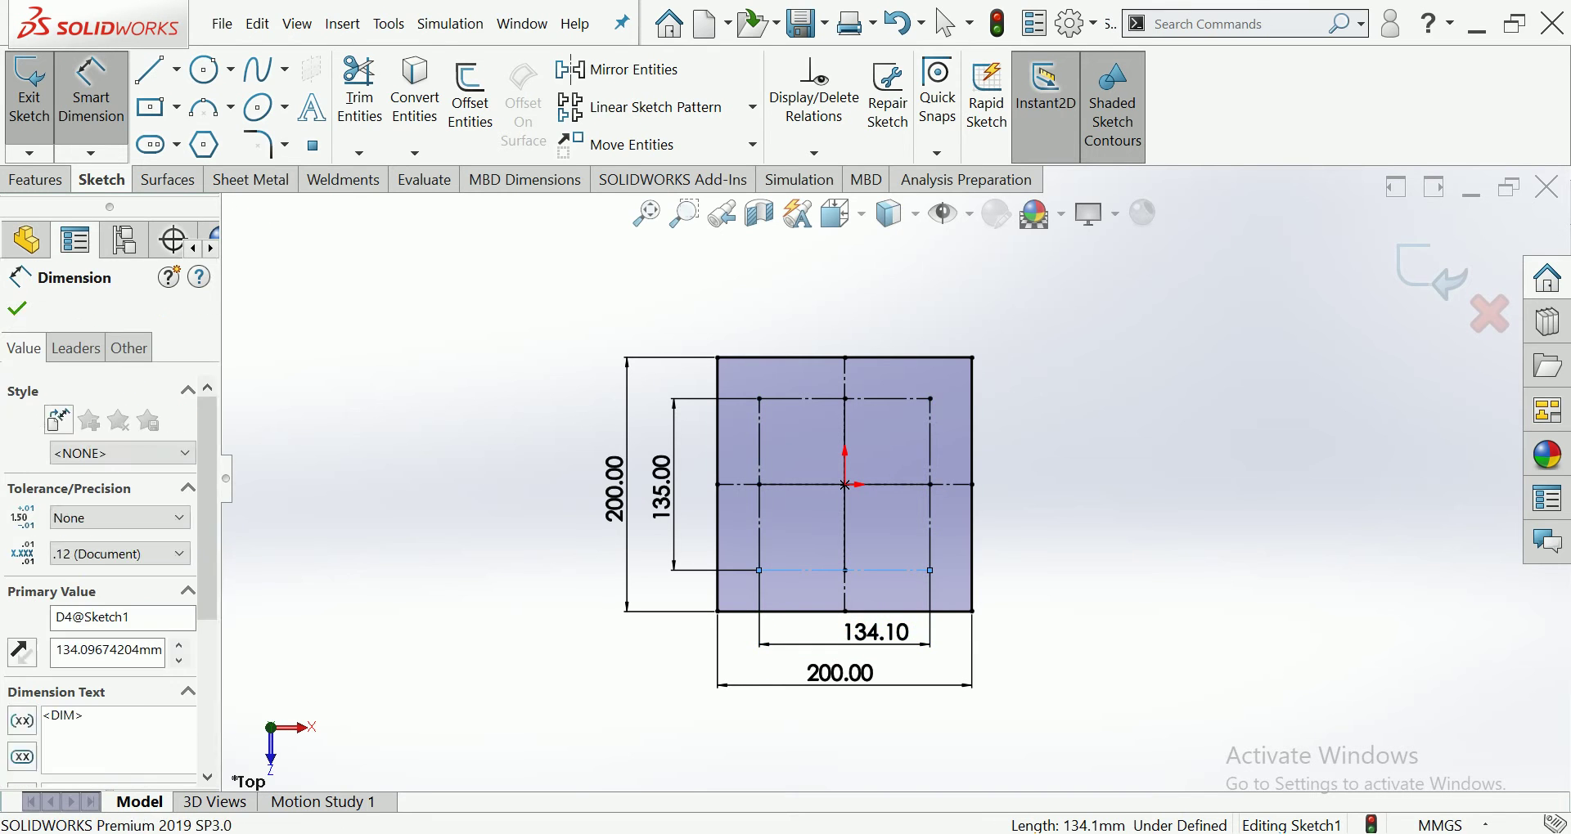
text(135)
key(Return)
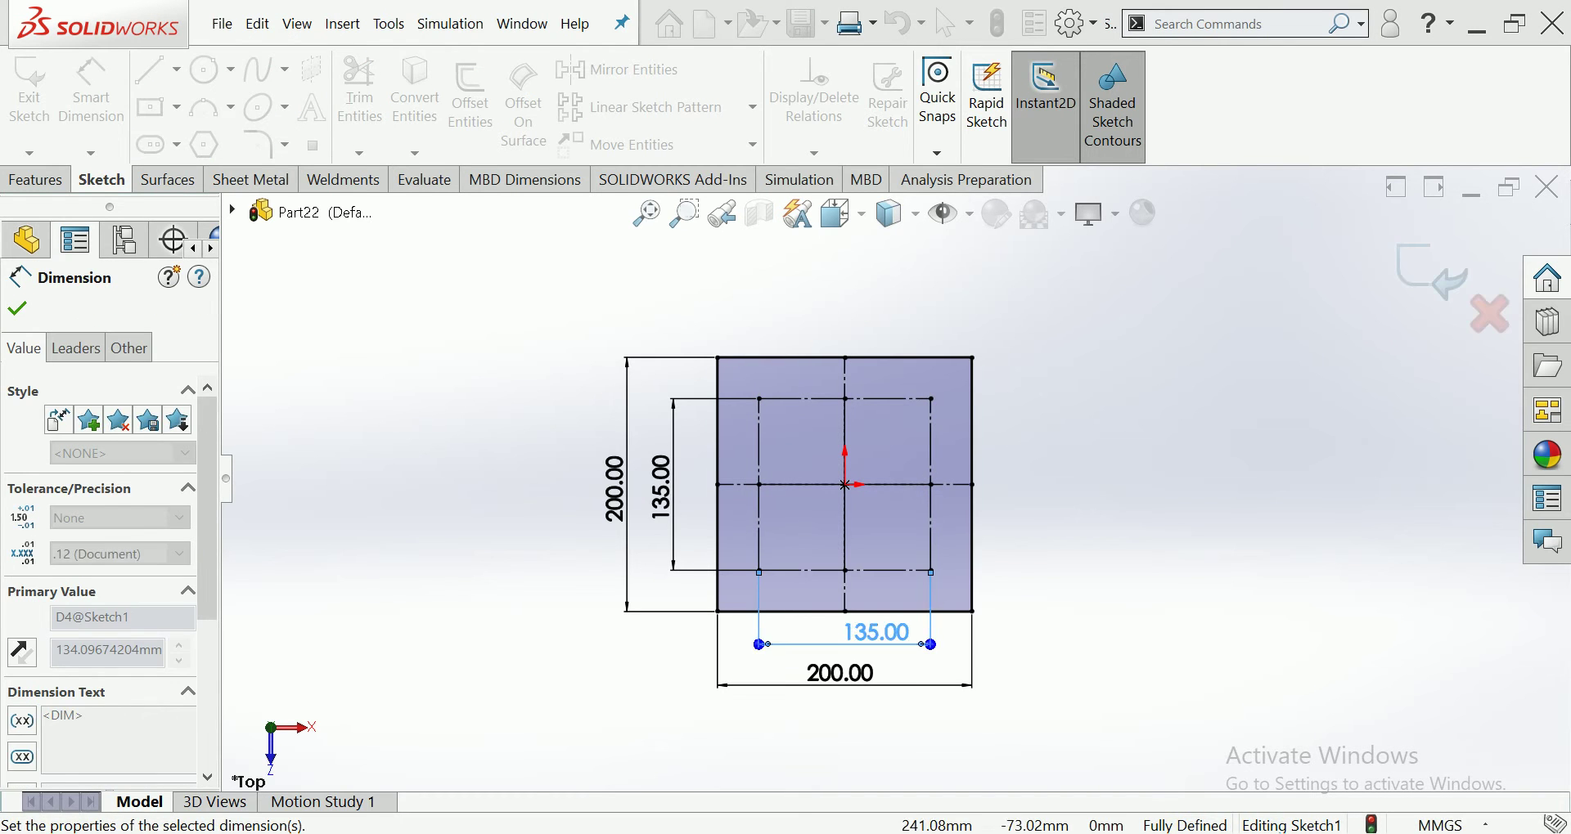
key(Escape)
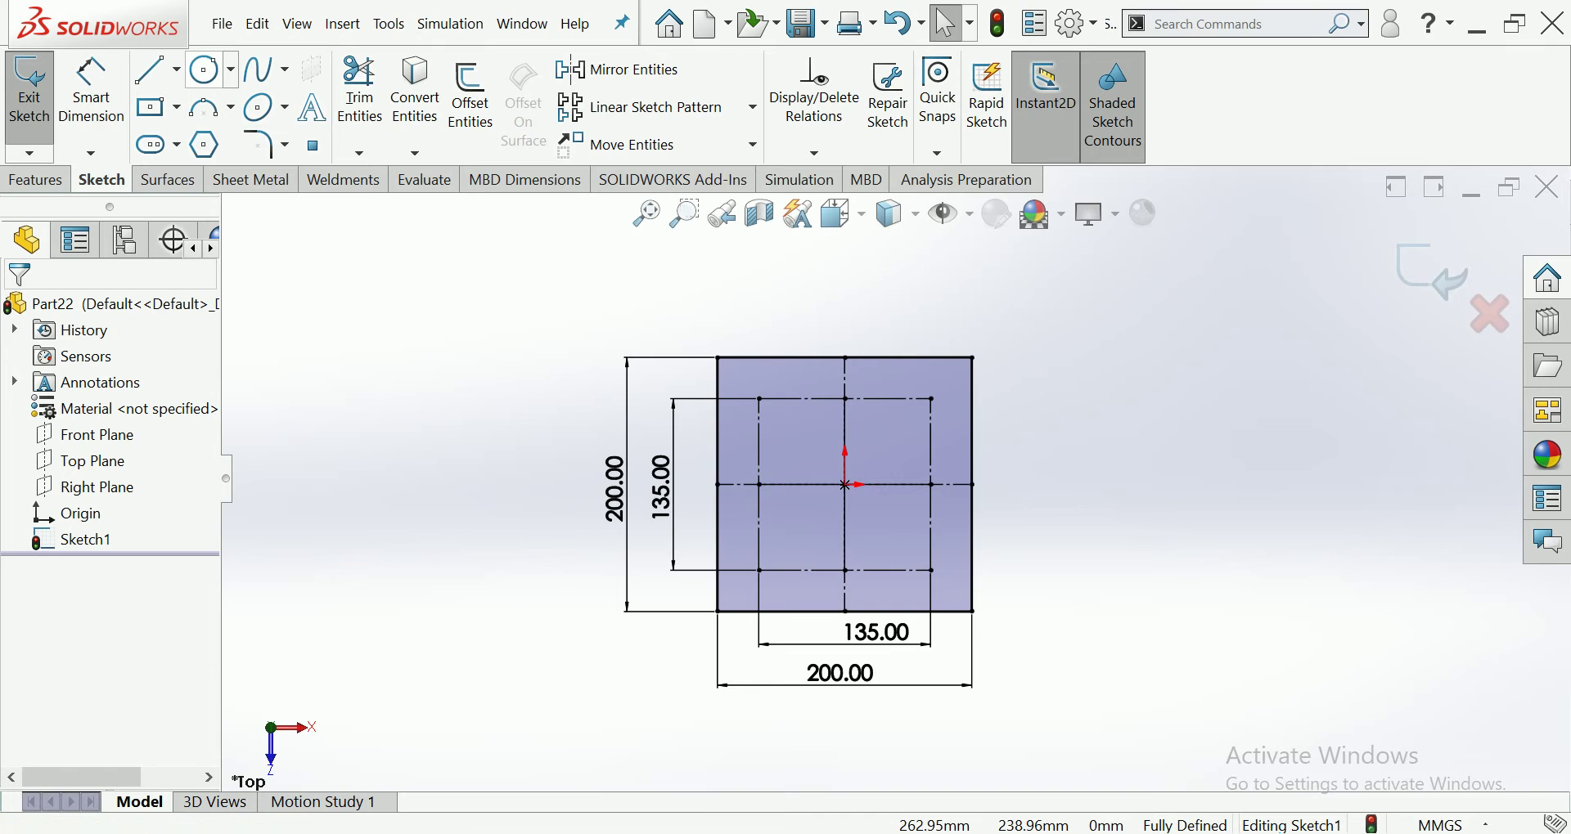
click(204, 71)
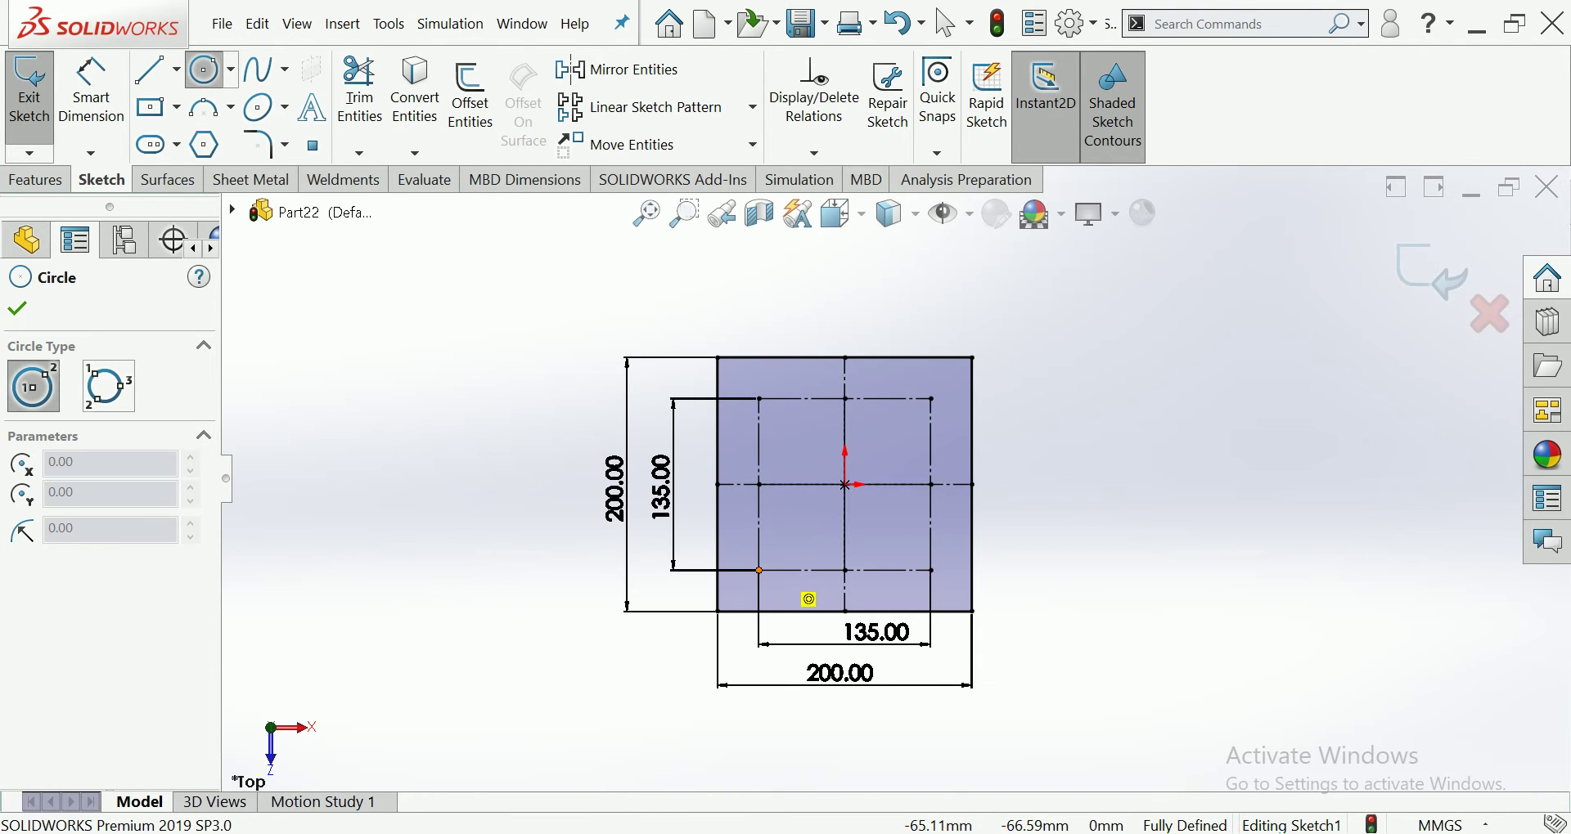
Draw small circles on the four corners of the 135 mm construction square
click(760, 570)
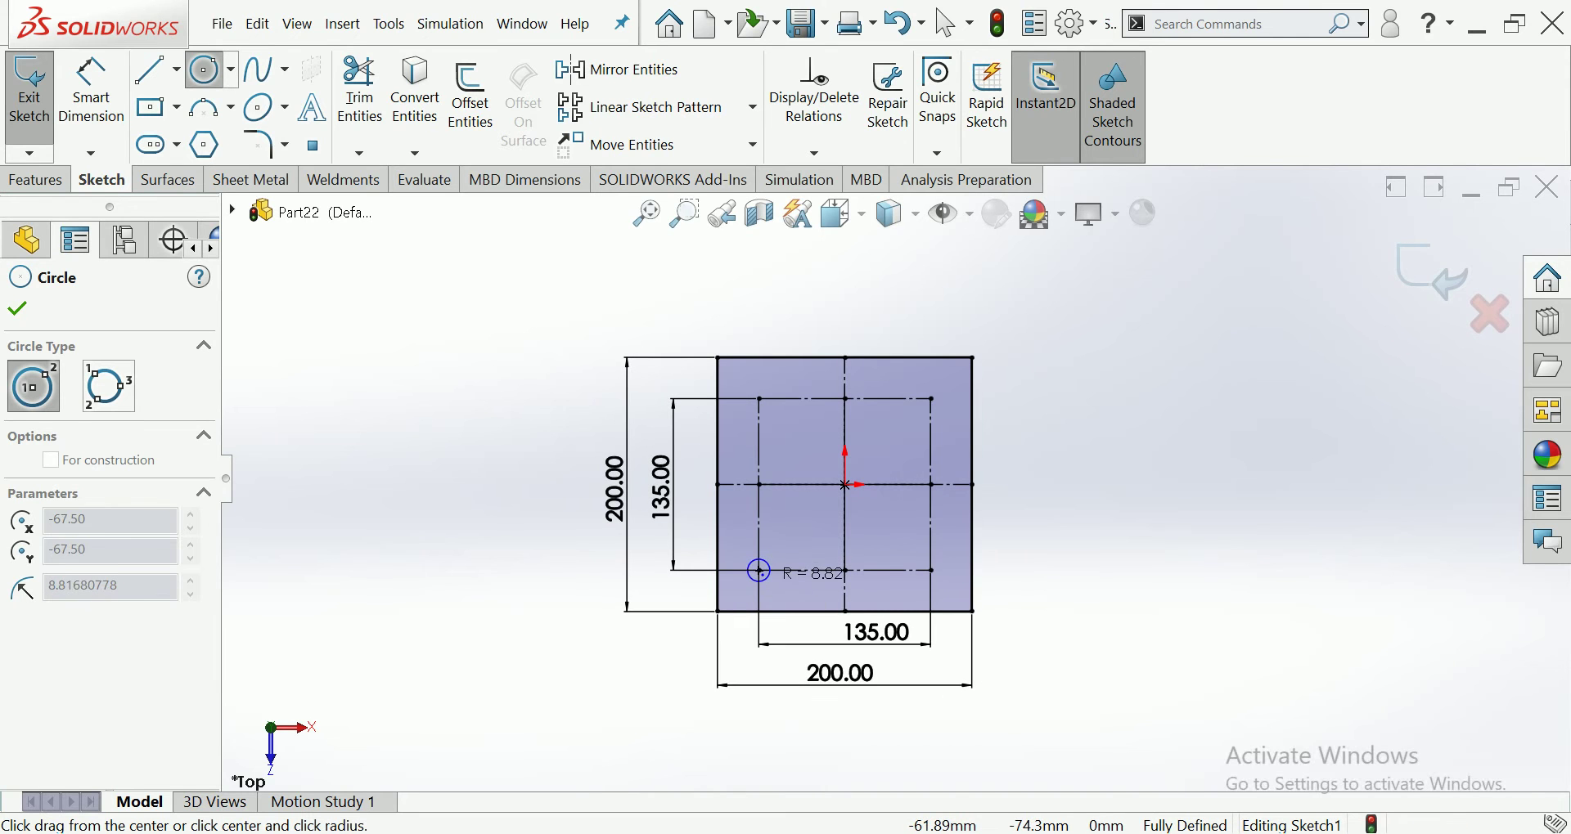
click(767, 579)
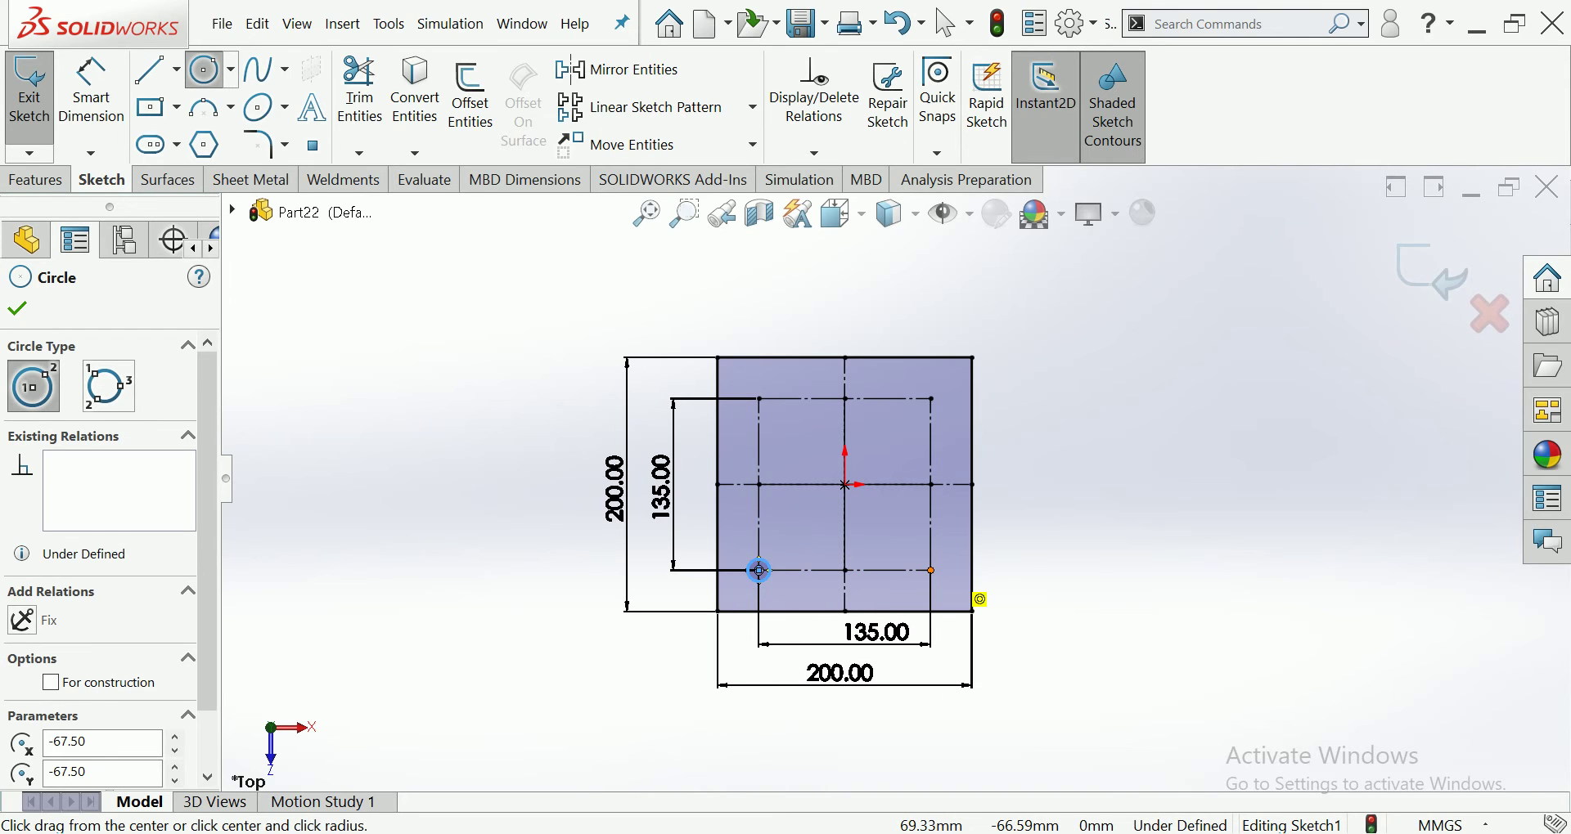
click(759, 570)
click(939, 570)
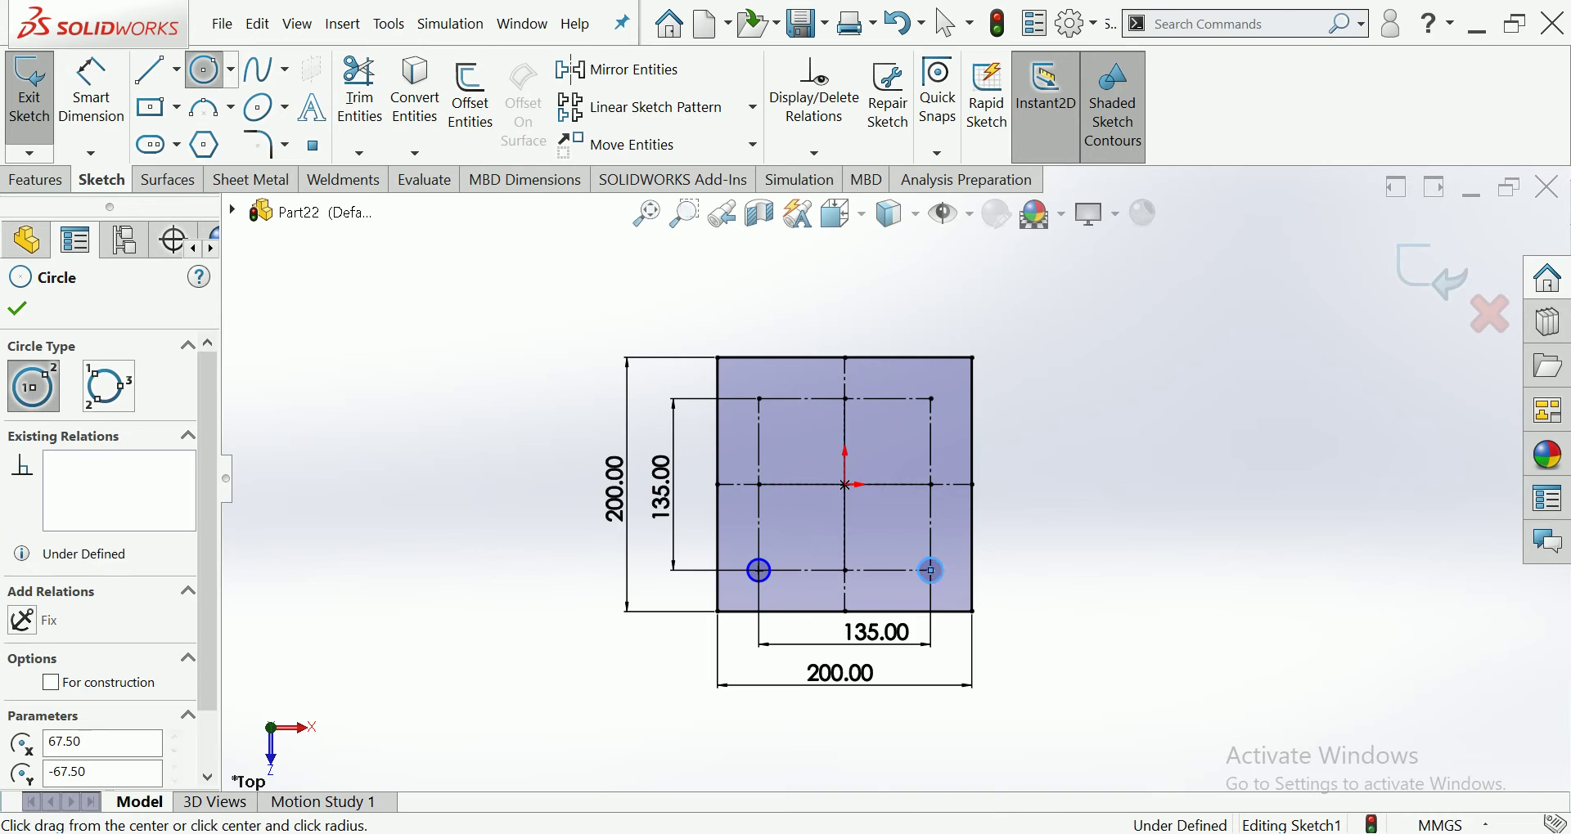
click(931, 398)
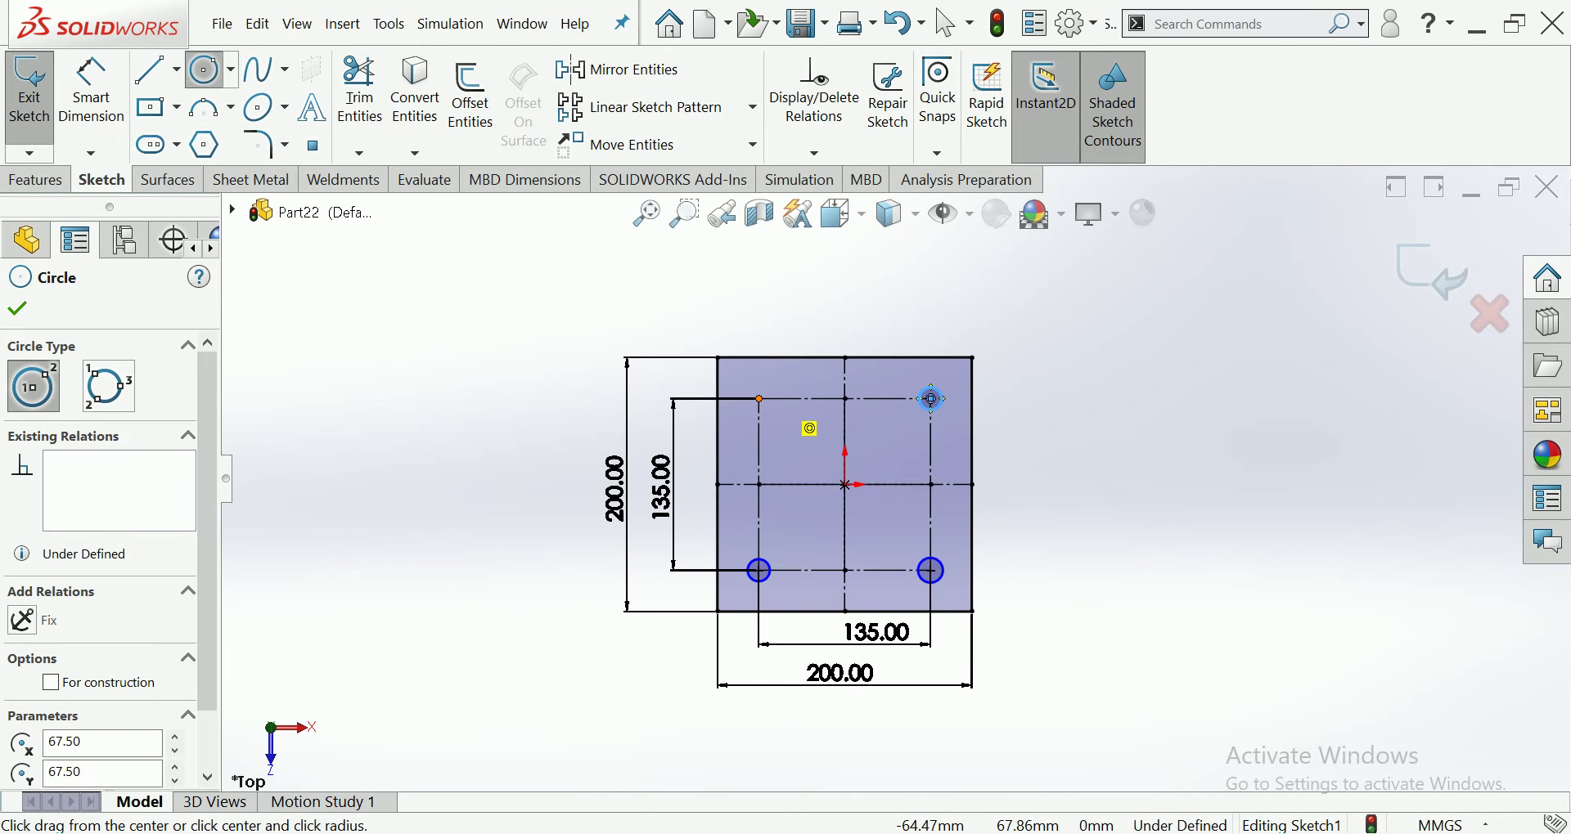
click(760, 398)
click(767, 400)
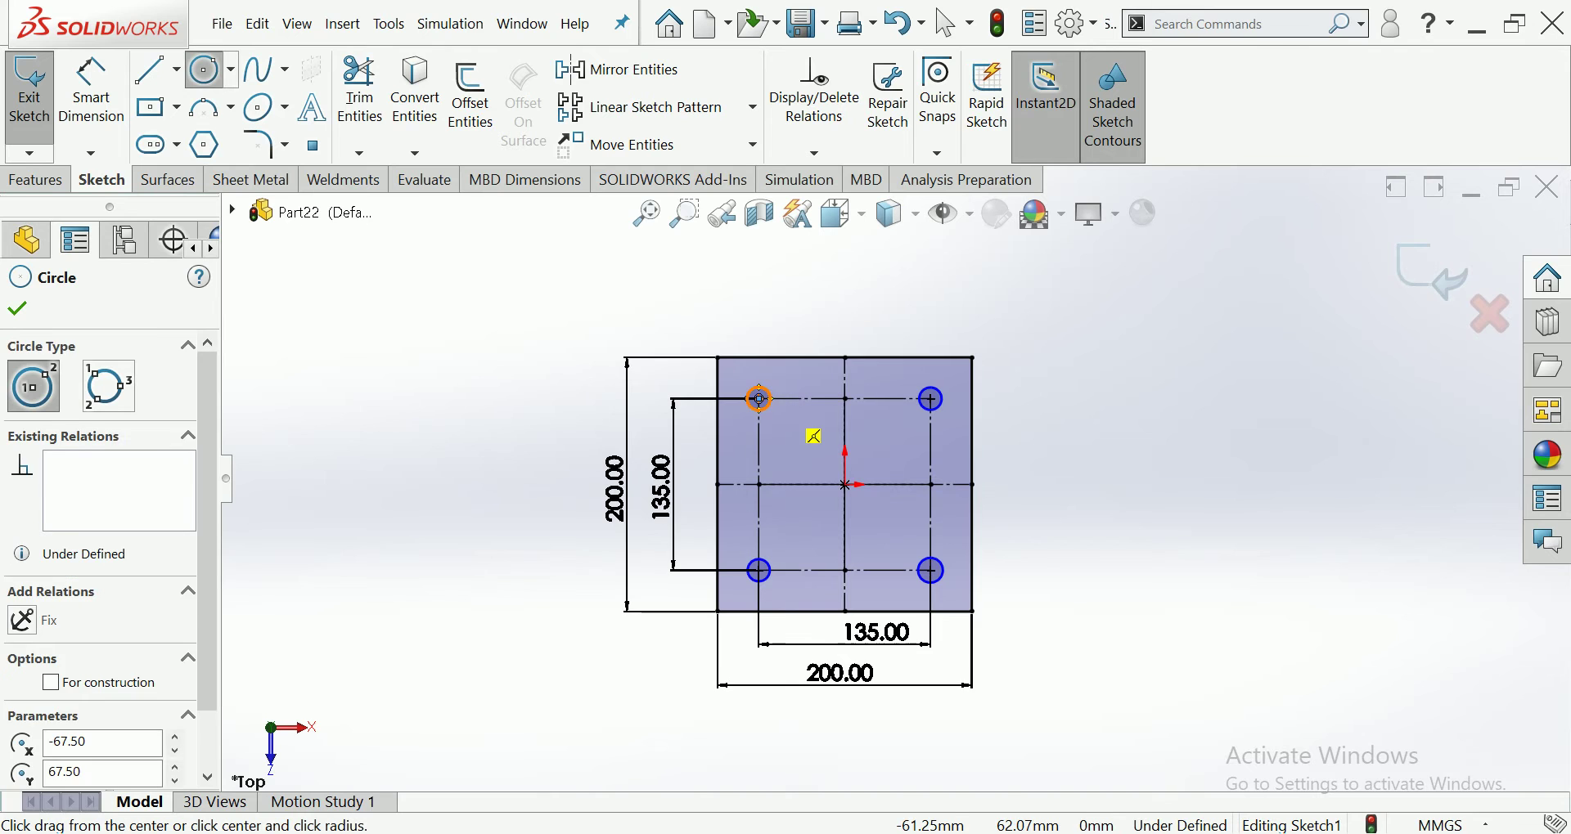
key(Escape)
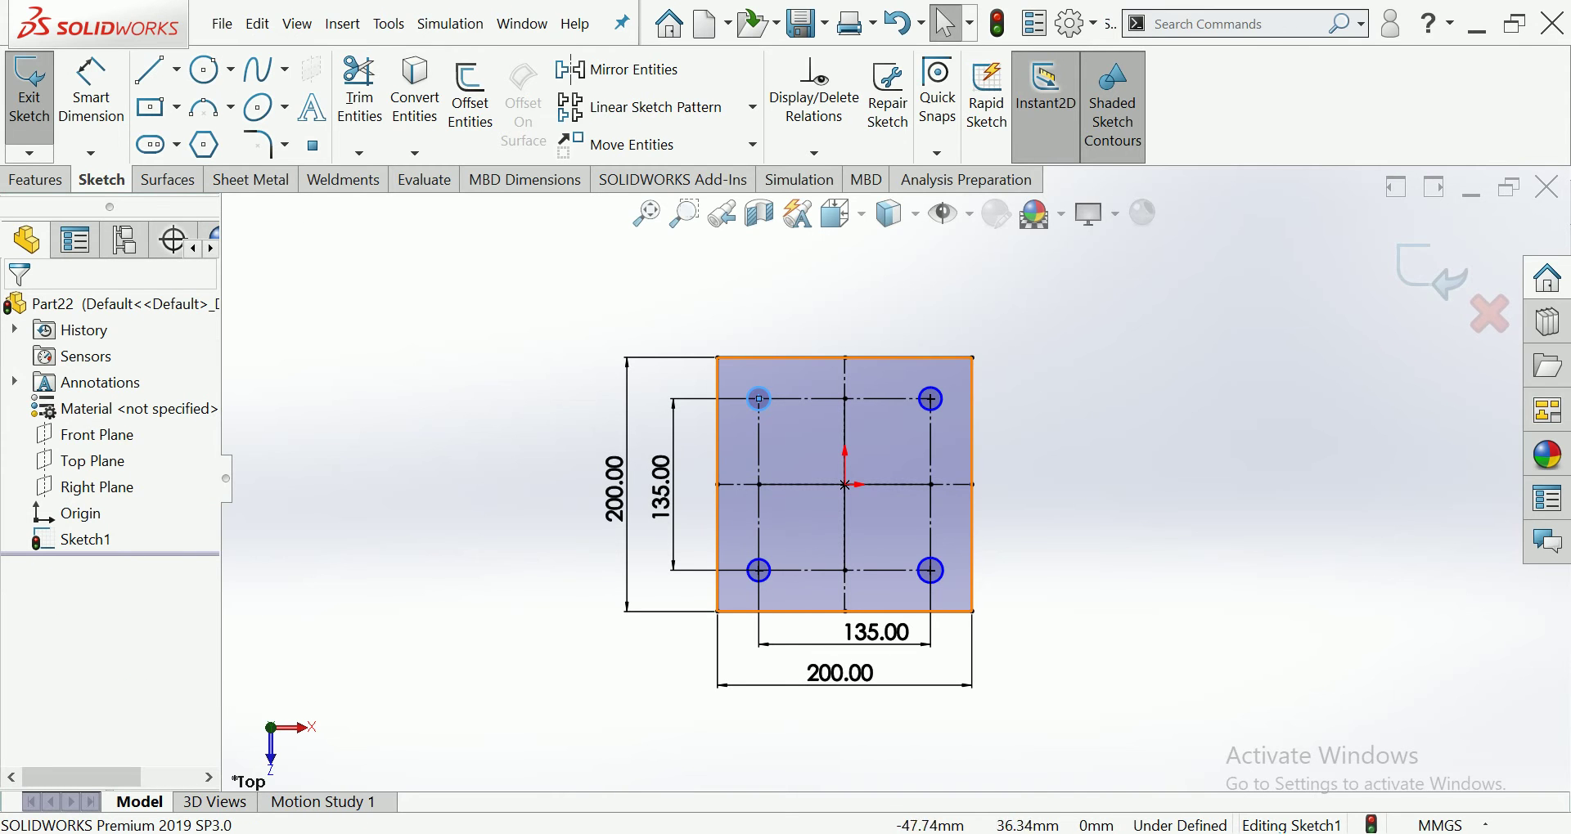
Make all four corner circles equal in size
click(768, 580)
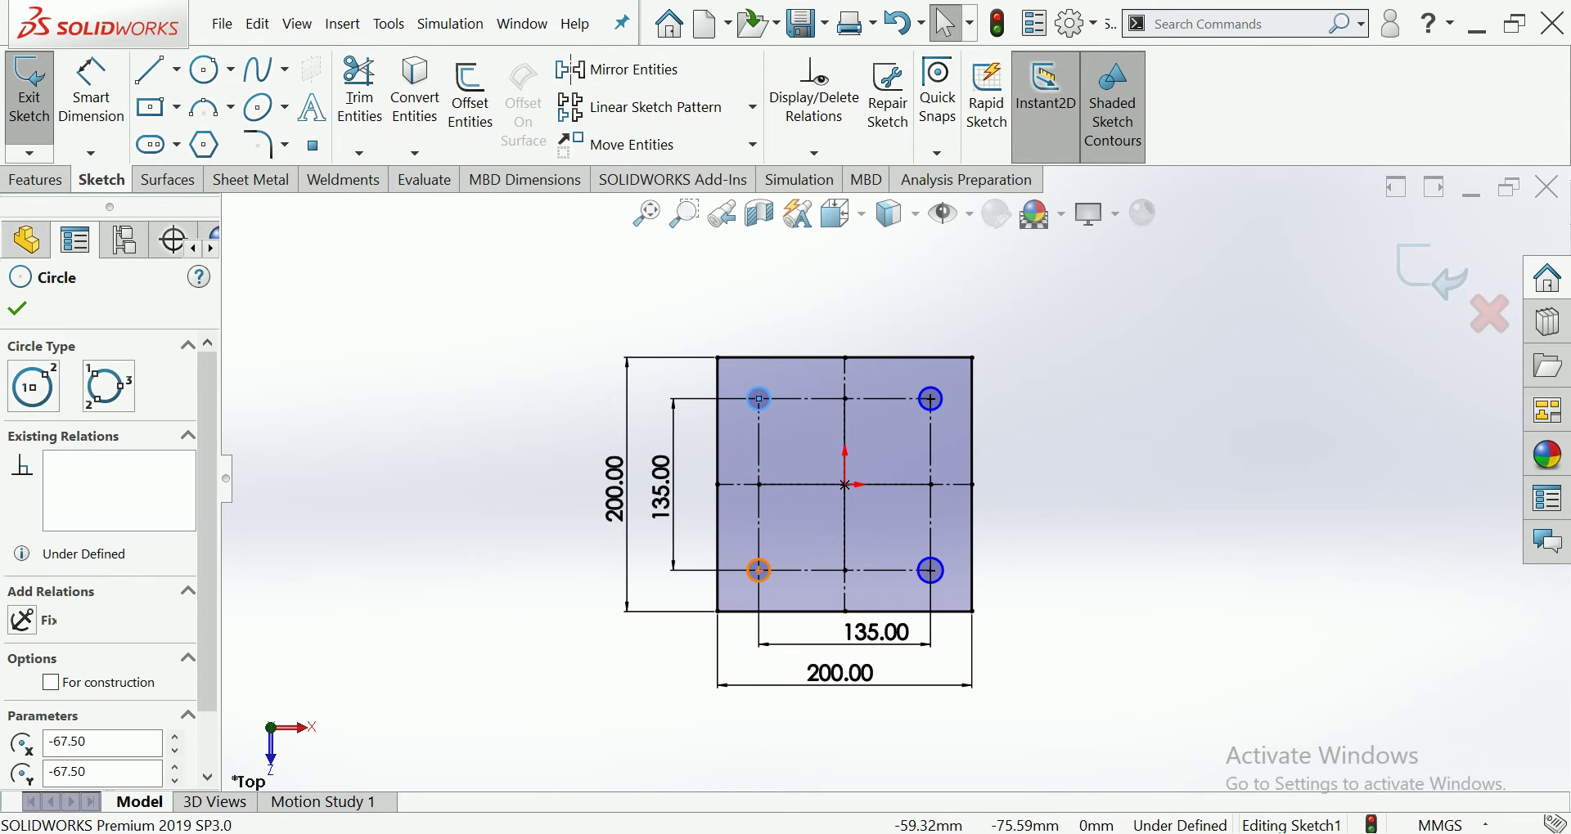
ctrl+click(759, 570)
ctrl+click(930, 571)
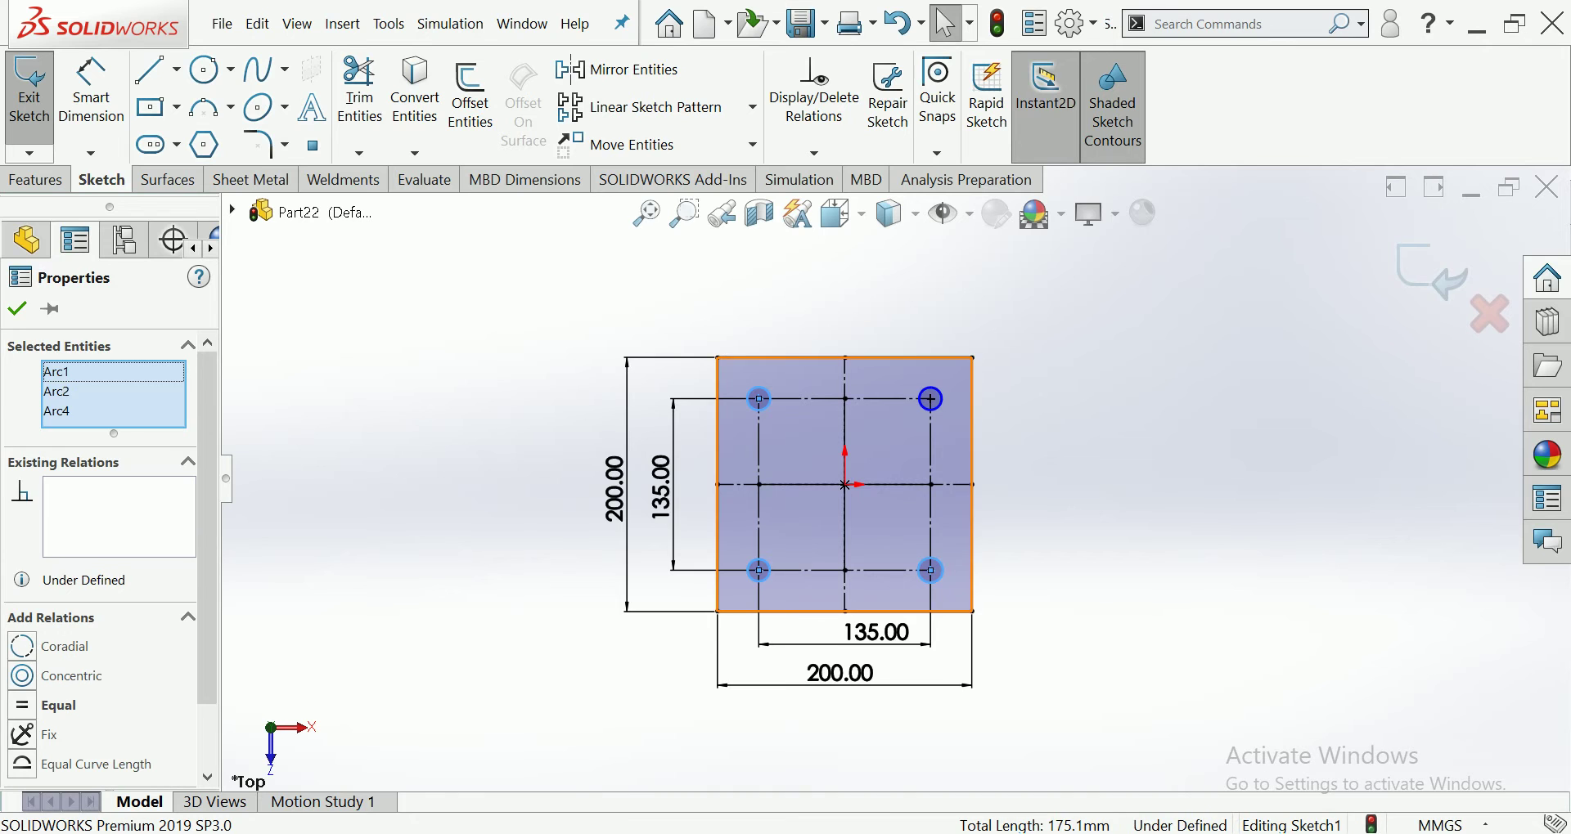
ctrl+click(930, 399)
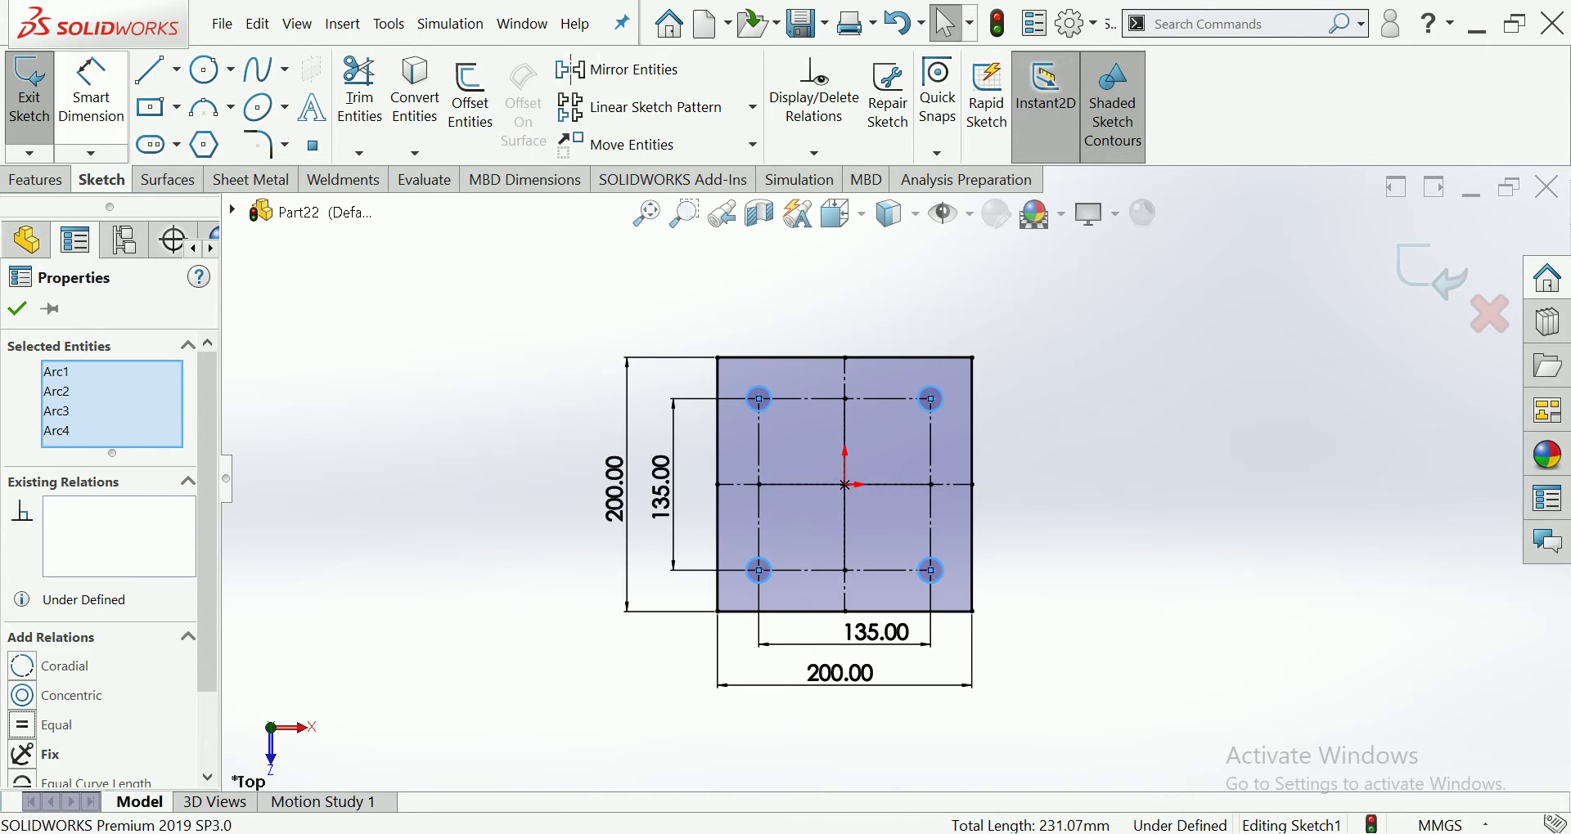
click(91, 89)
Dimension the corner circle diameter to 16 mm
click(749, 579)
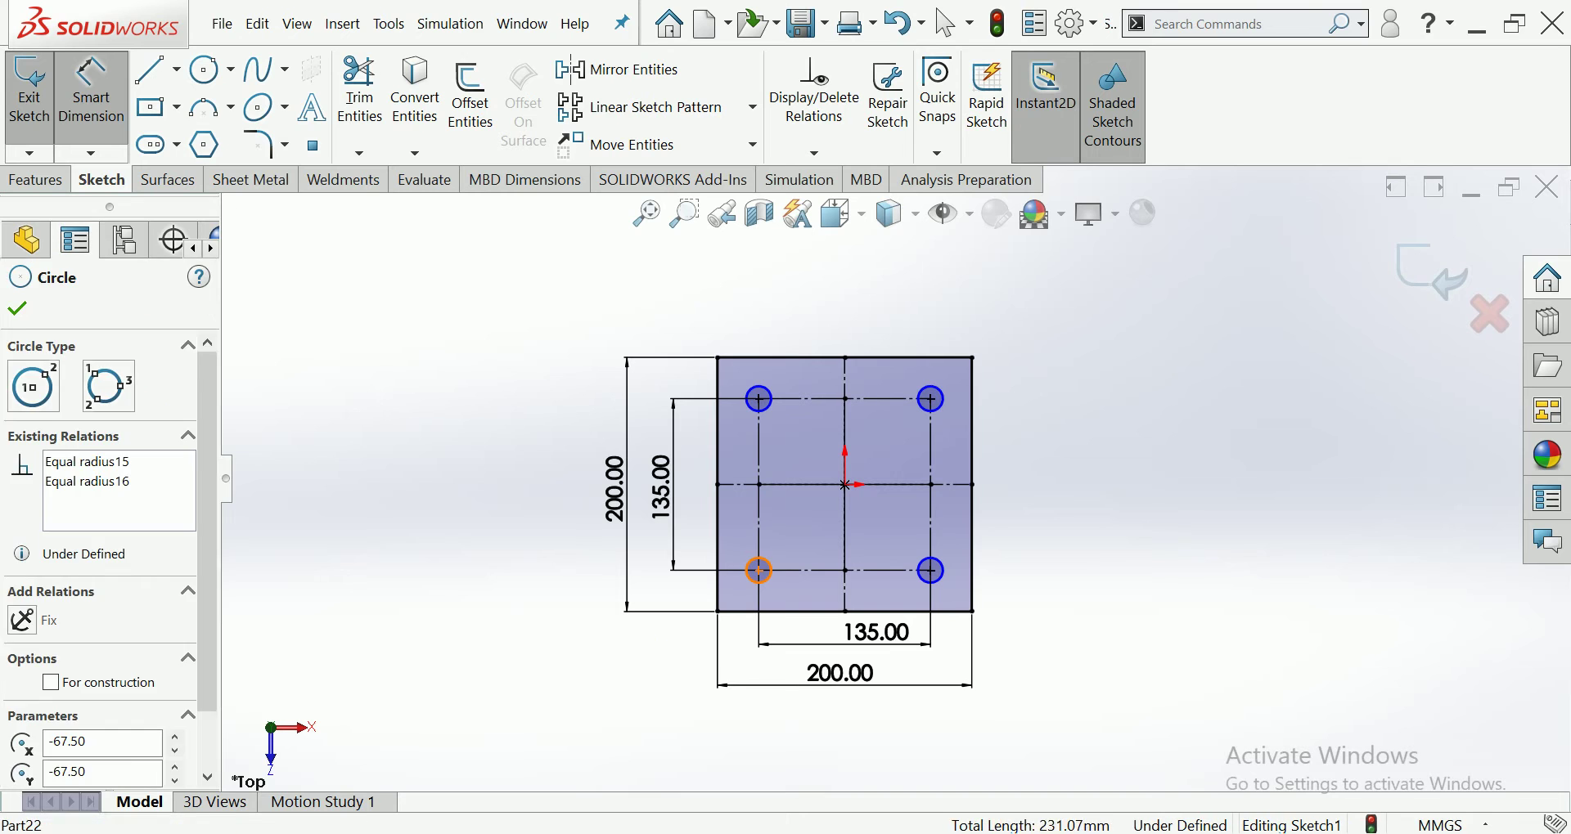
click(523, 764)
text(16)
key(Return)
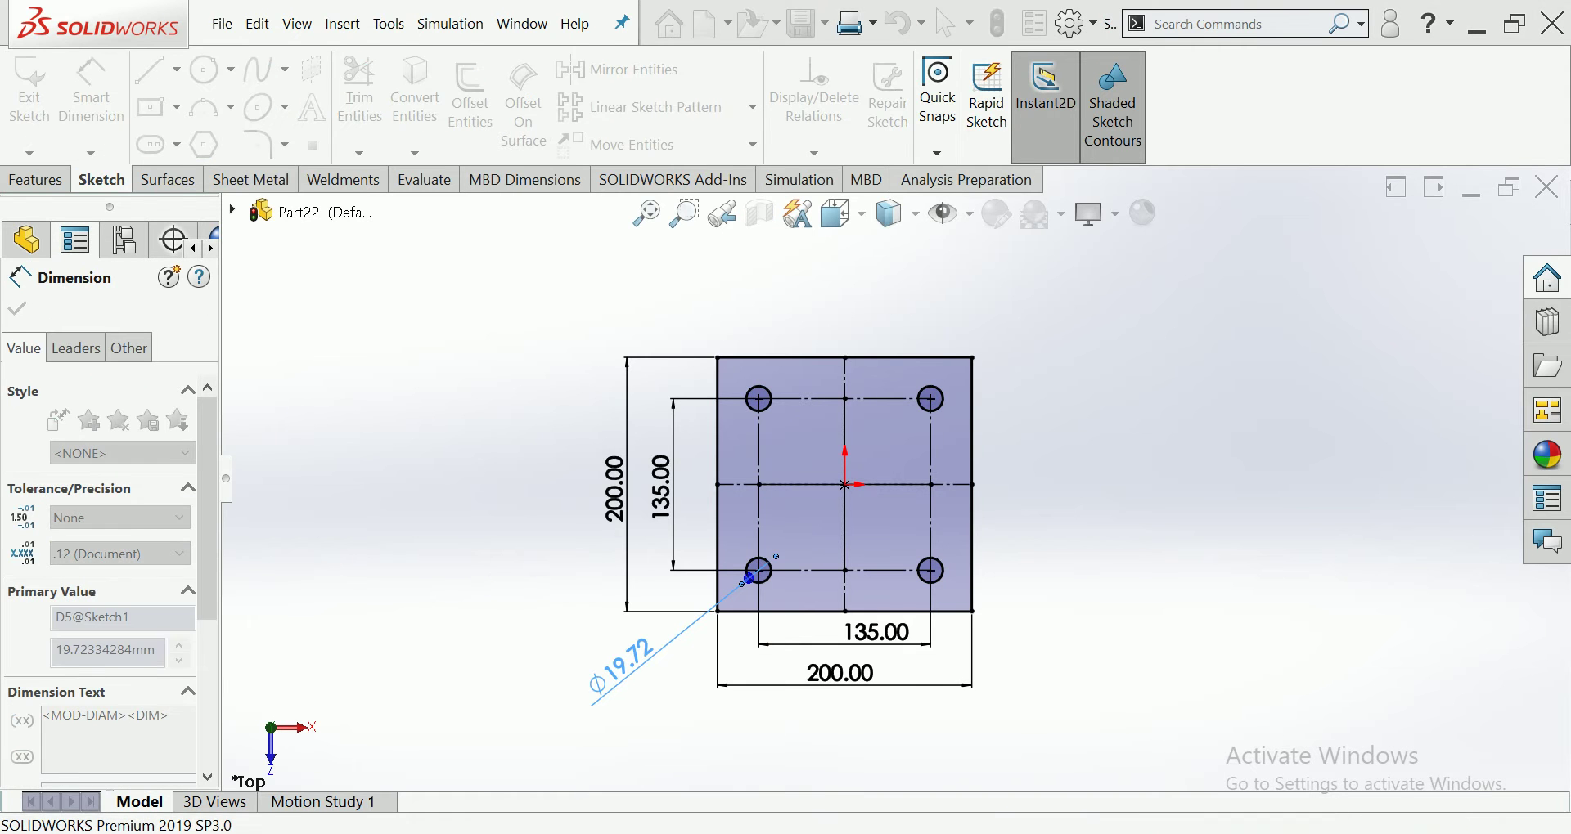
key(Escape)
key(Escape)
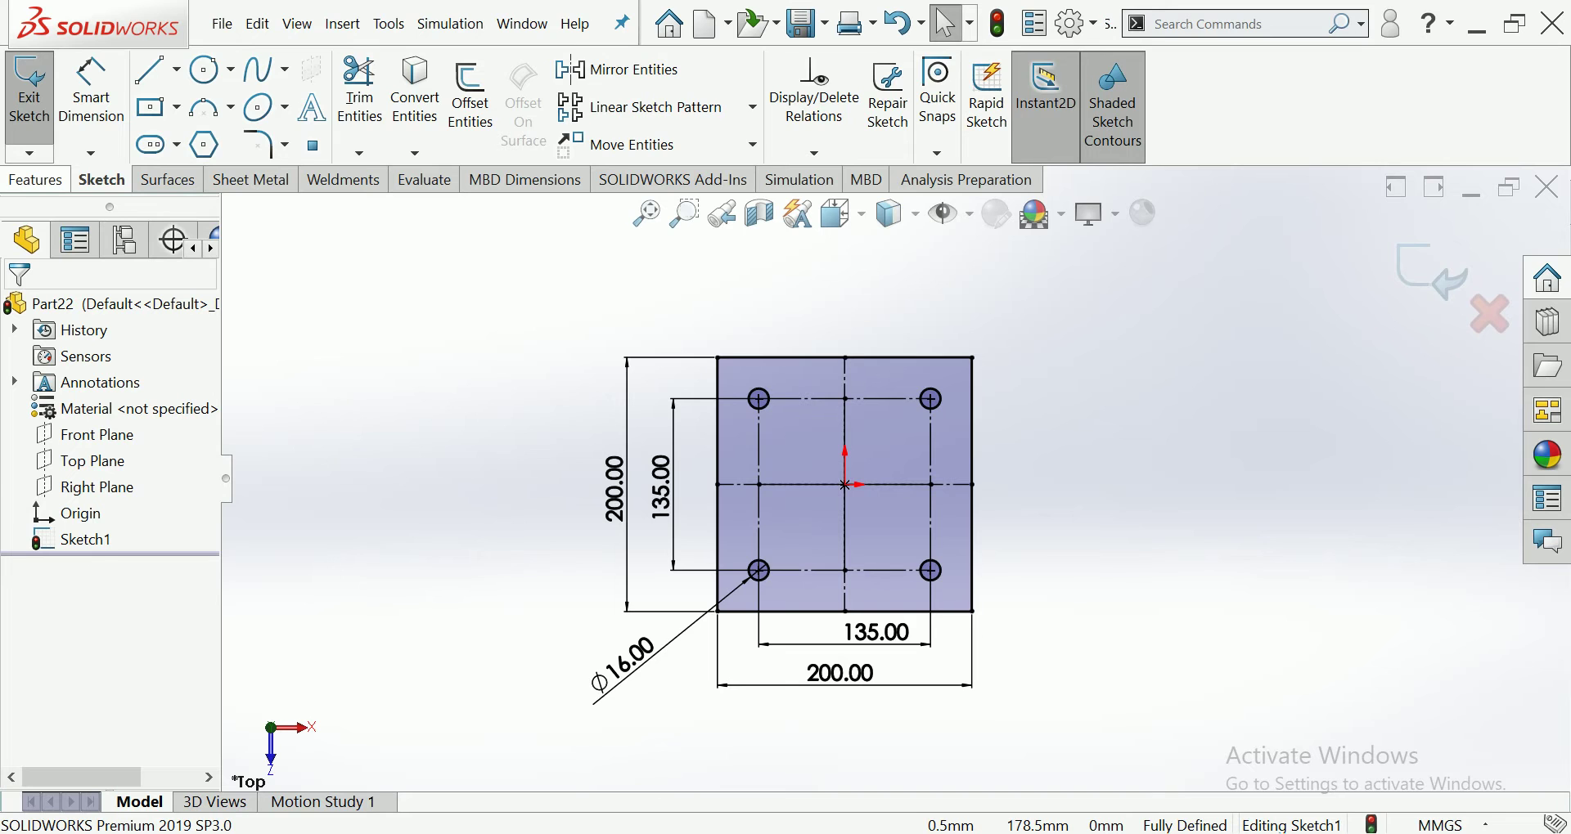
Extrude the sketch 10 mm into the base plate
click(36, 179)
click(39, 90)
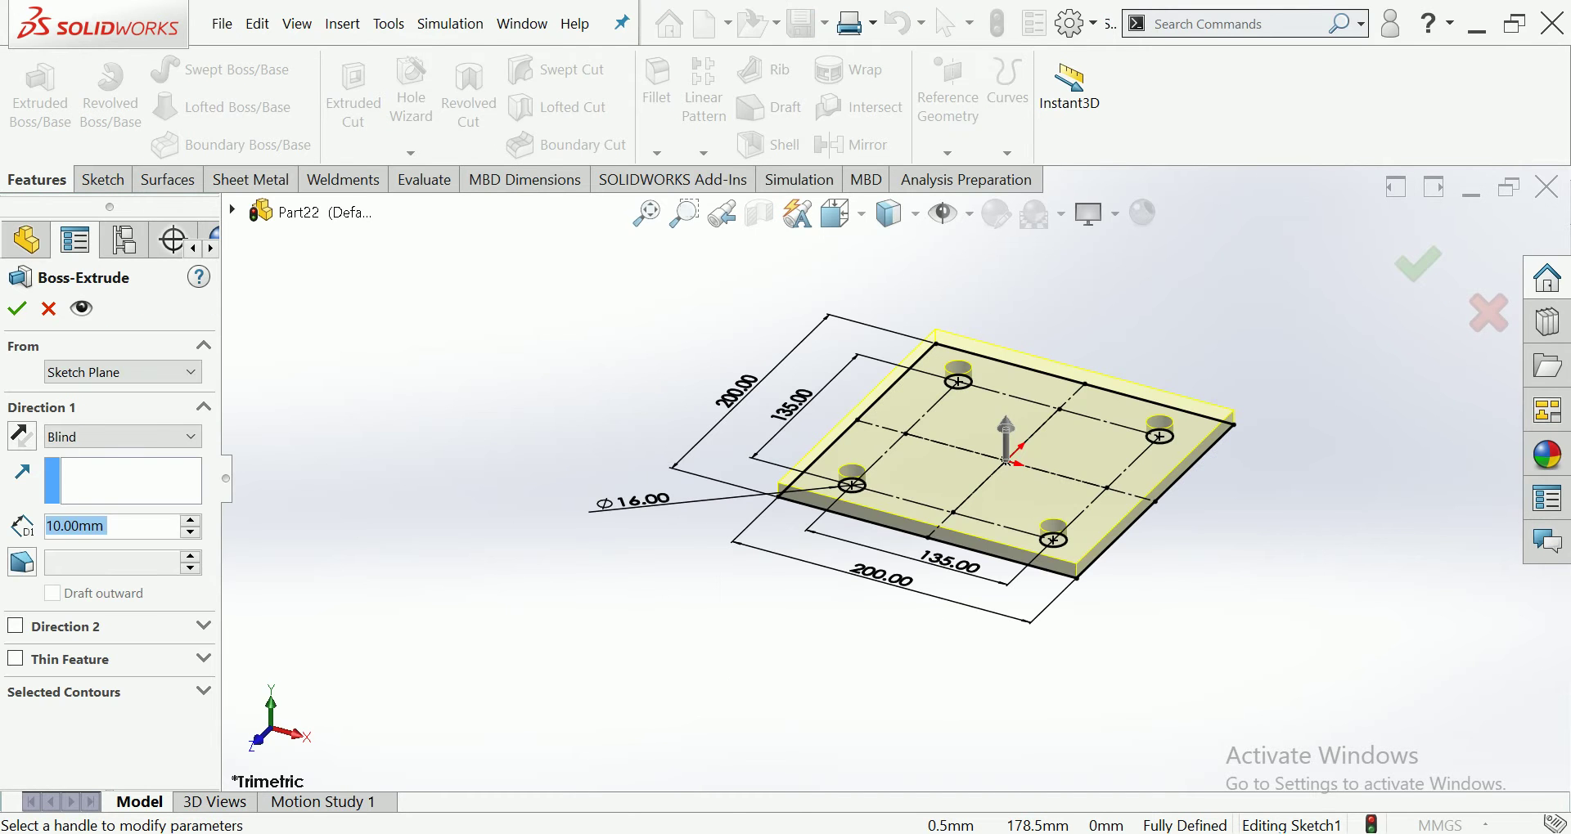
click(17, 309)
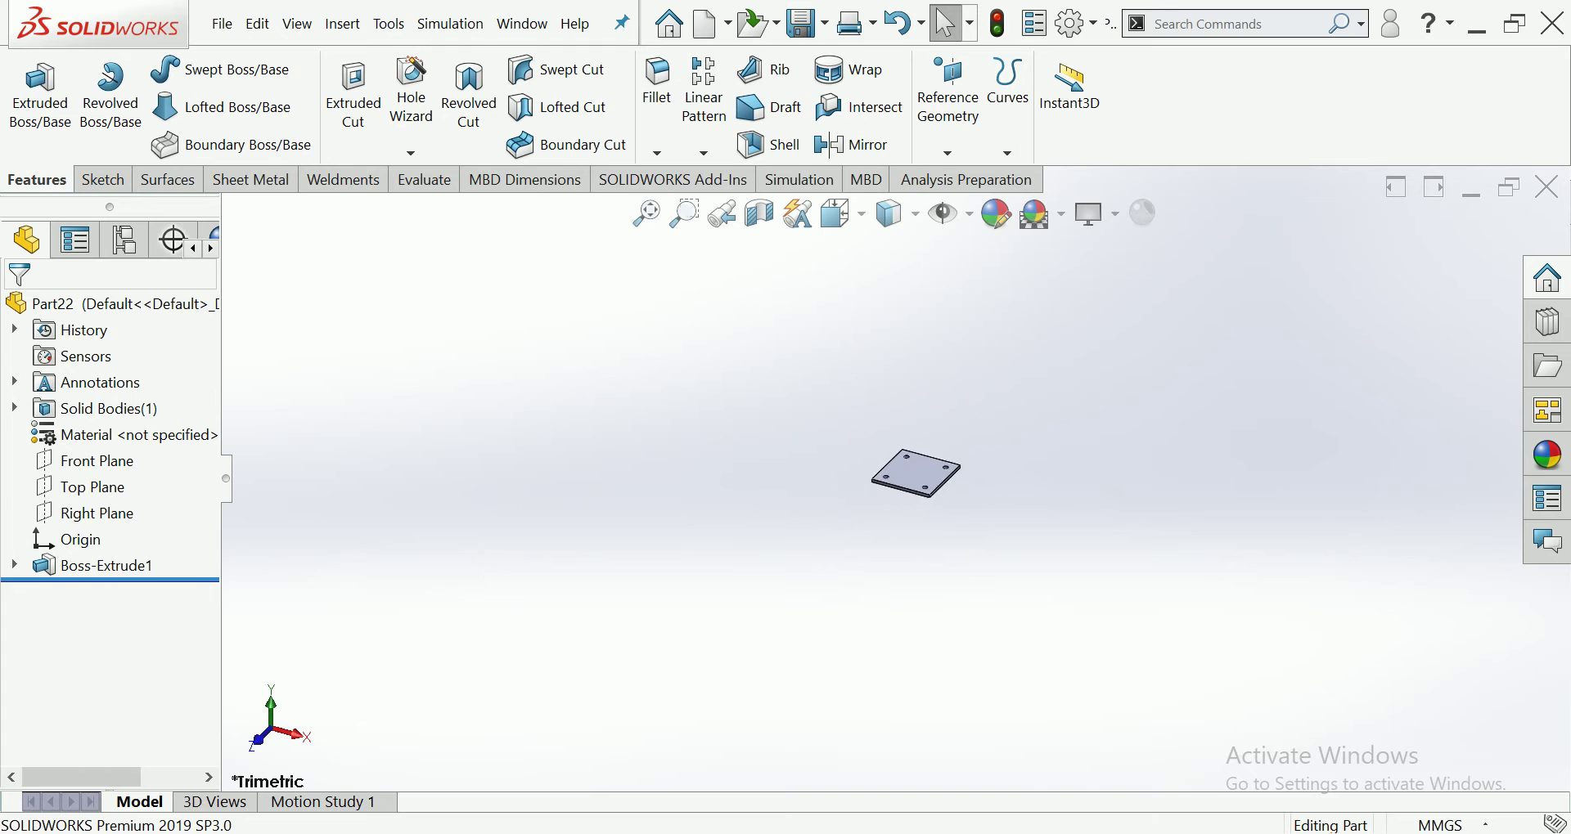
click(818, 544)
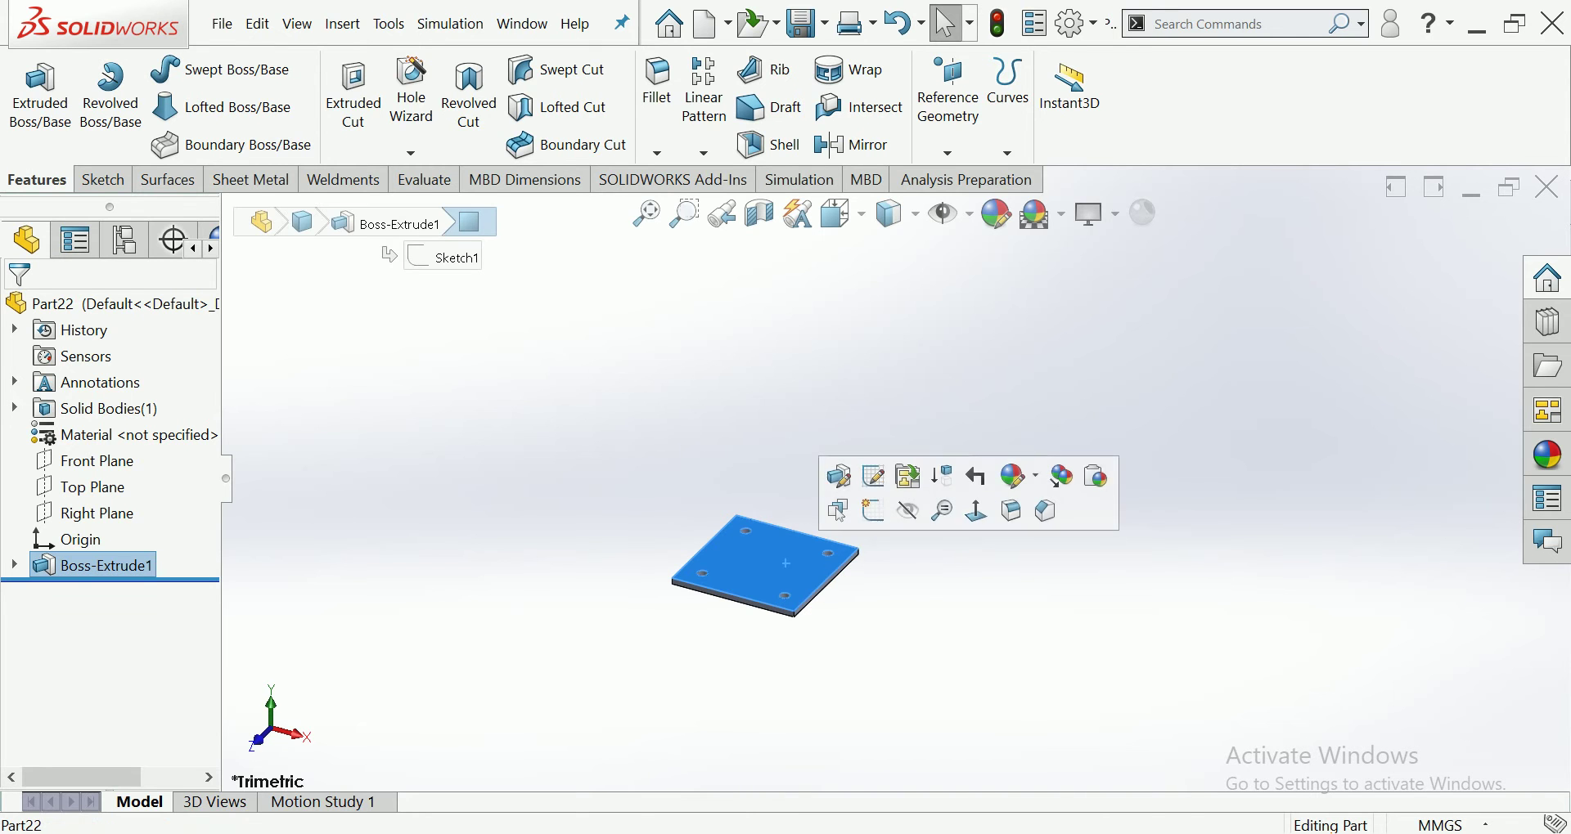
Start a sketch on the plate's top face, view it face-on, and draw a circle right of the origin
click(847, 508)
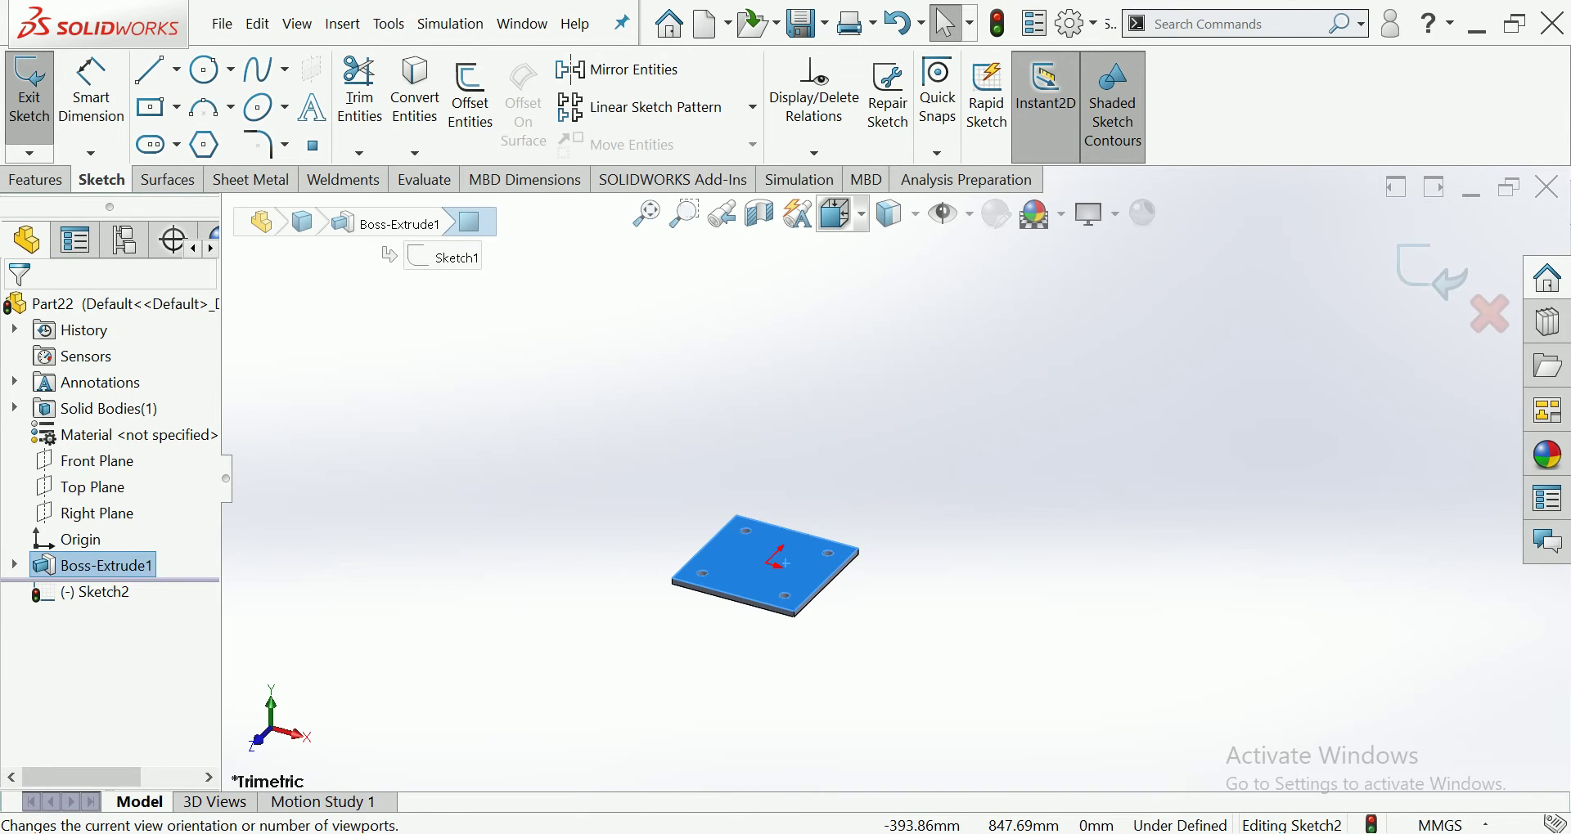
click(843, 214)
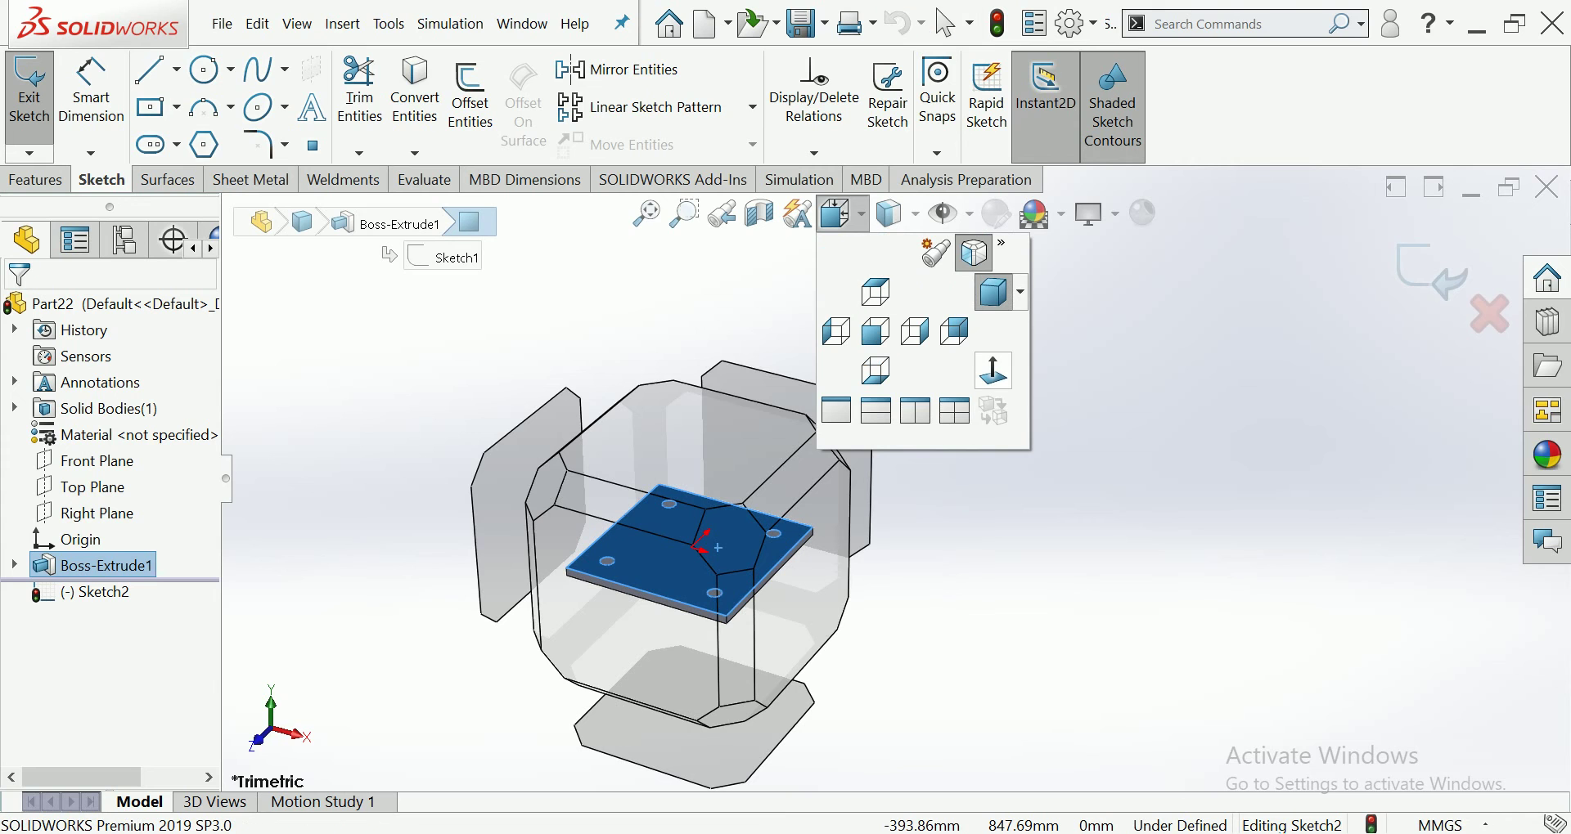
click(993, 370)
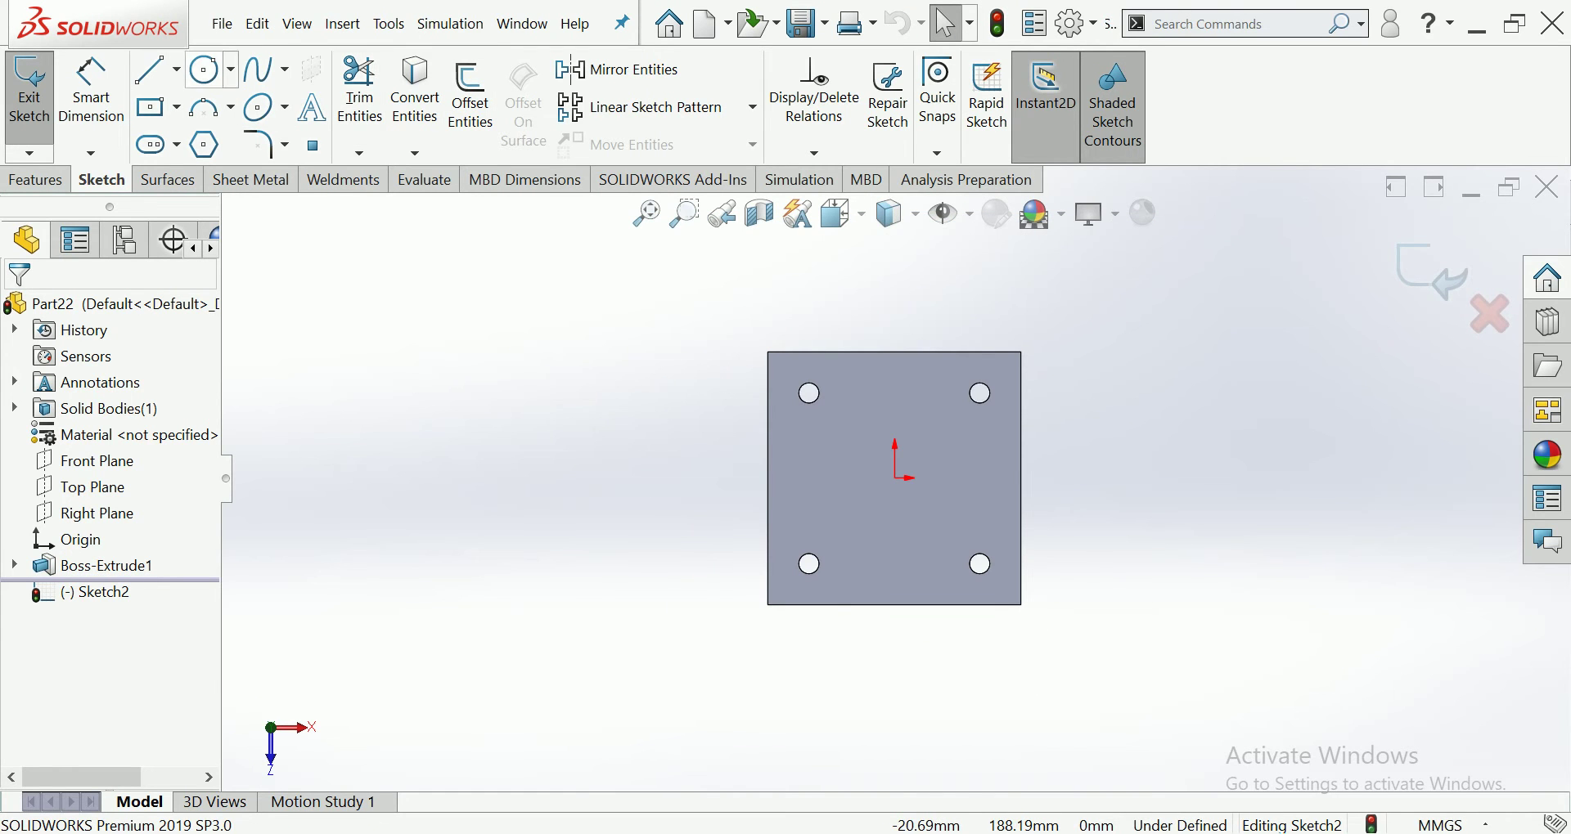
click(204, 70)
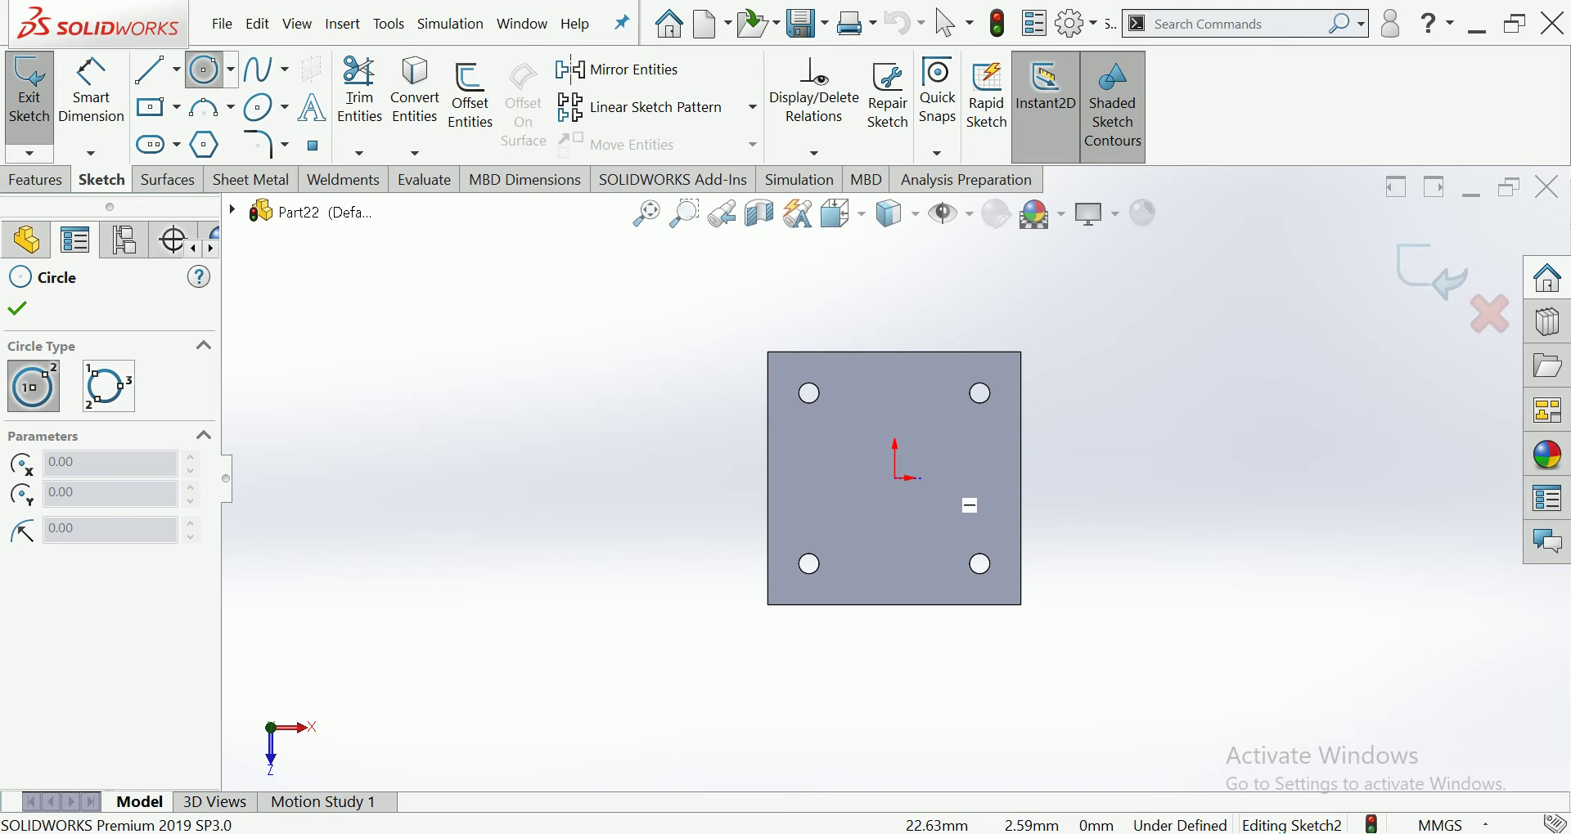
click(923, 478)
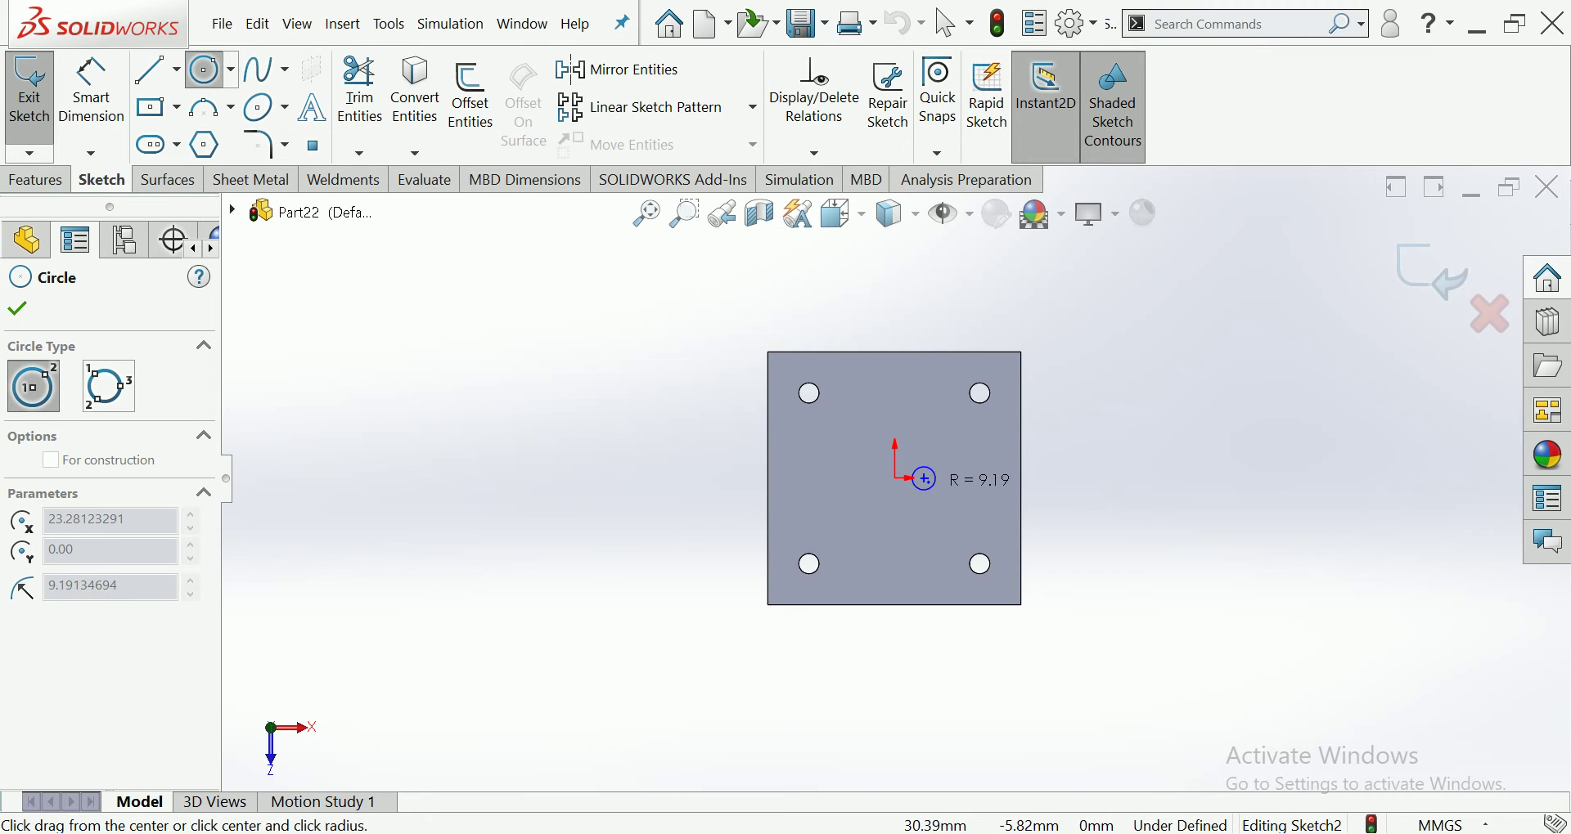
click(933, 480)
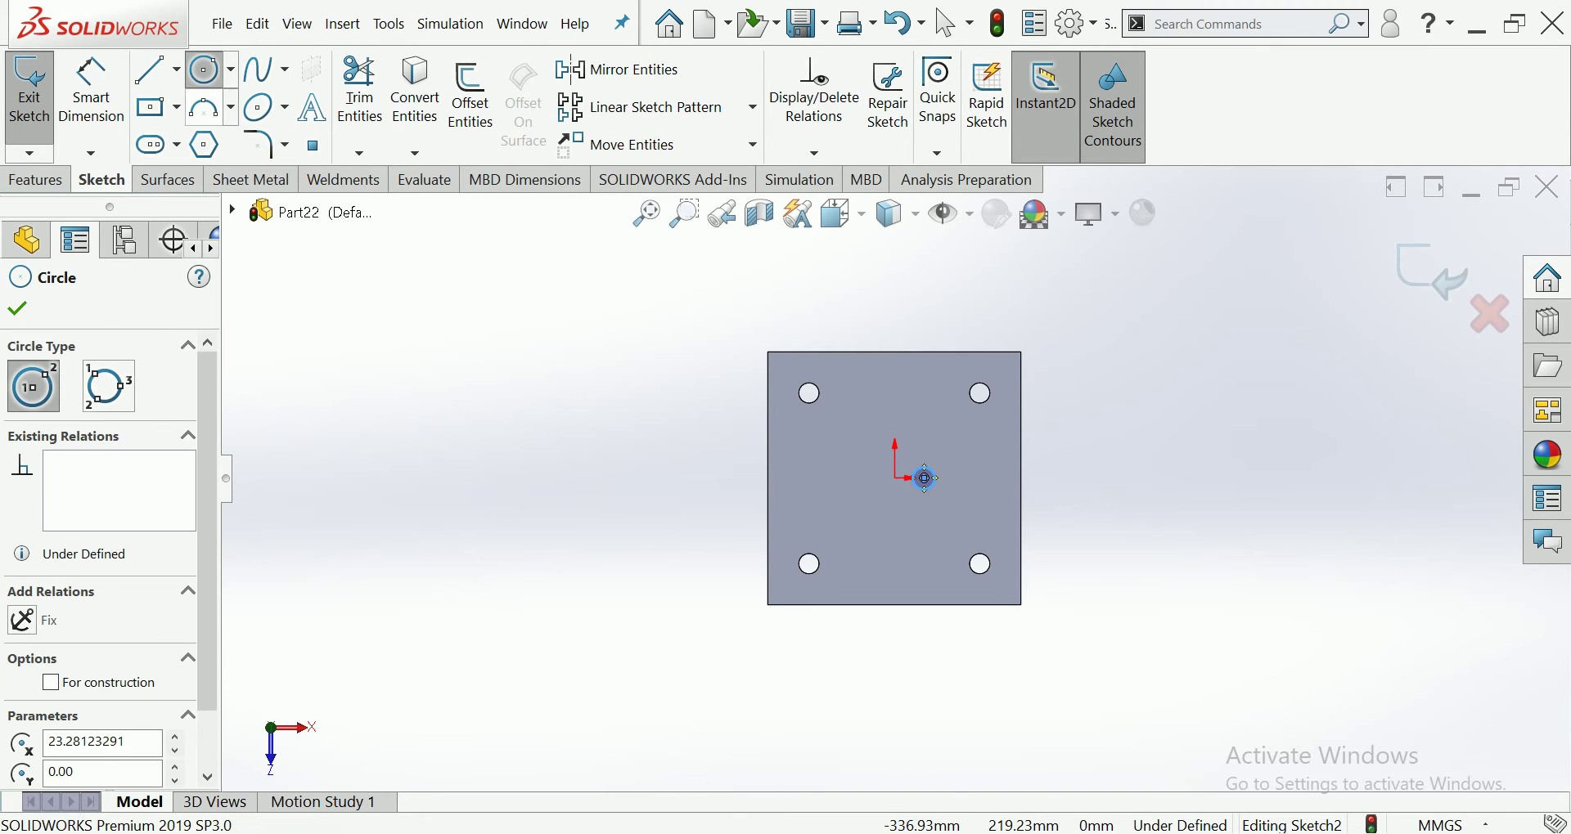
Place the circle's centre 30 mm horizontally from the origin
key(d)
scroll(878, 495, up, 3)
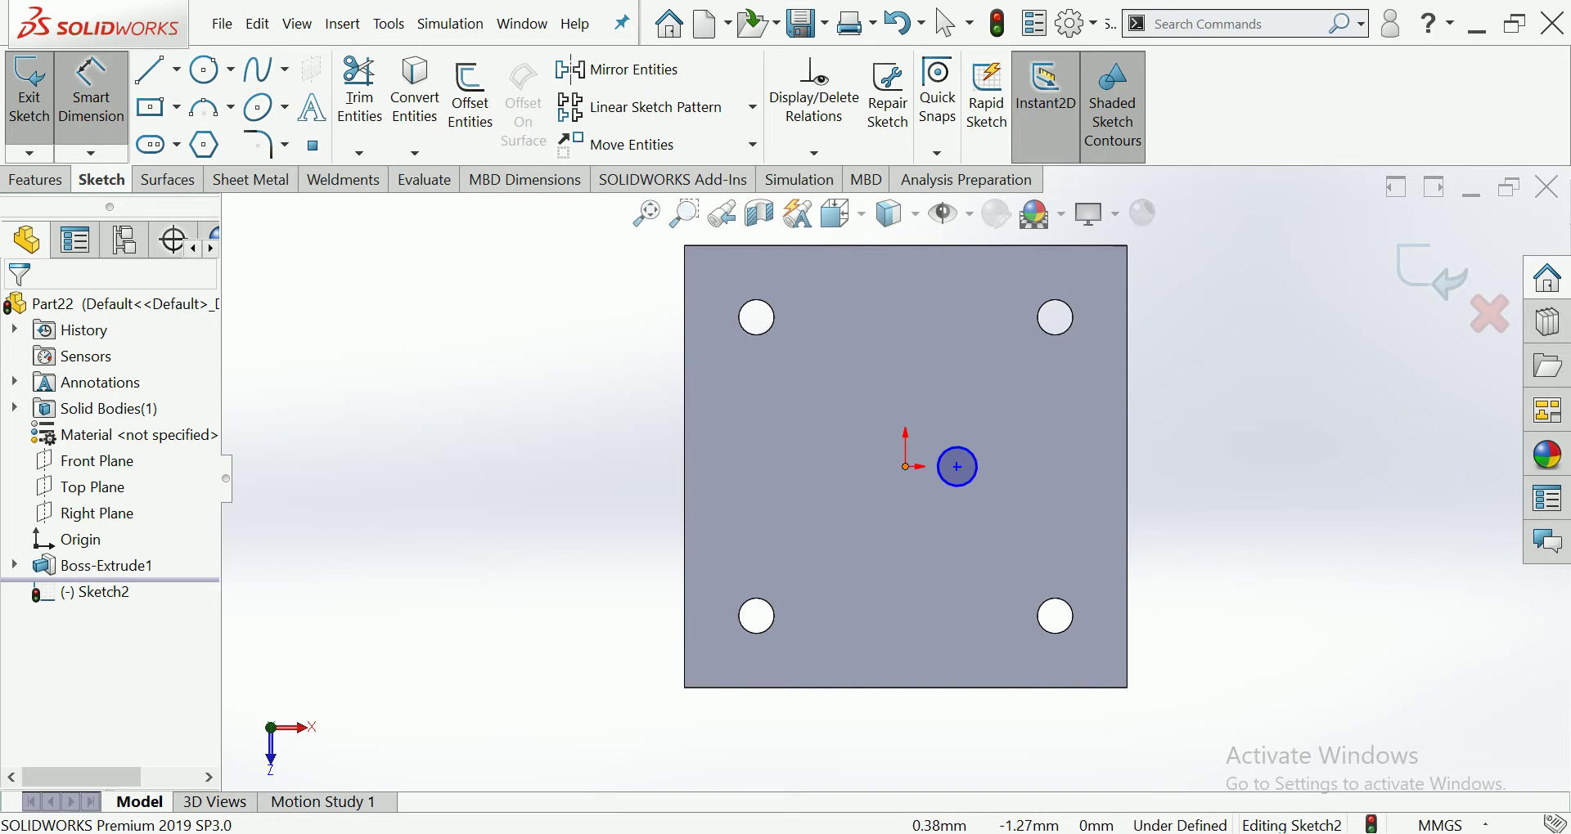
click(80, 539)
click(957, 467)
click(923, 567)
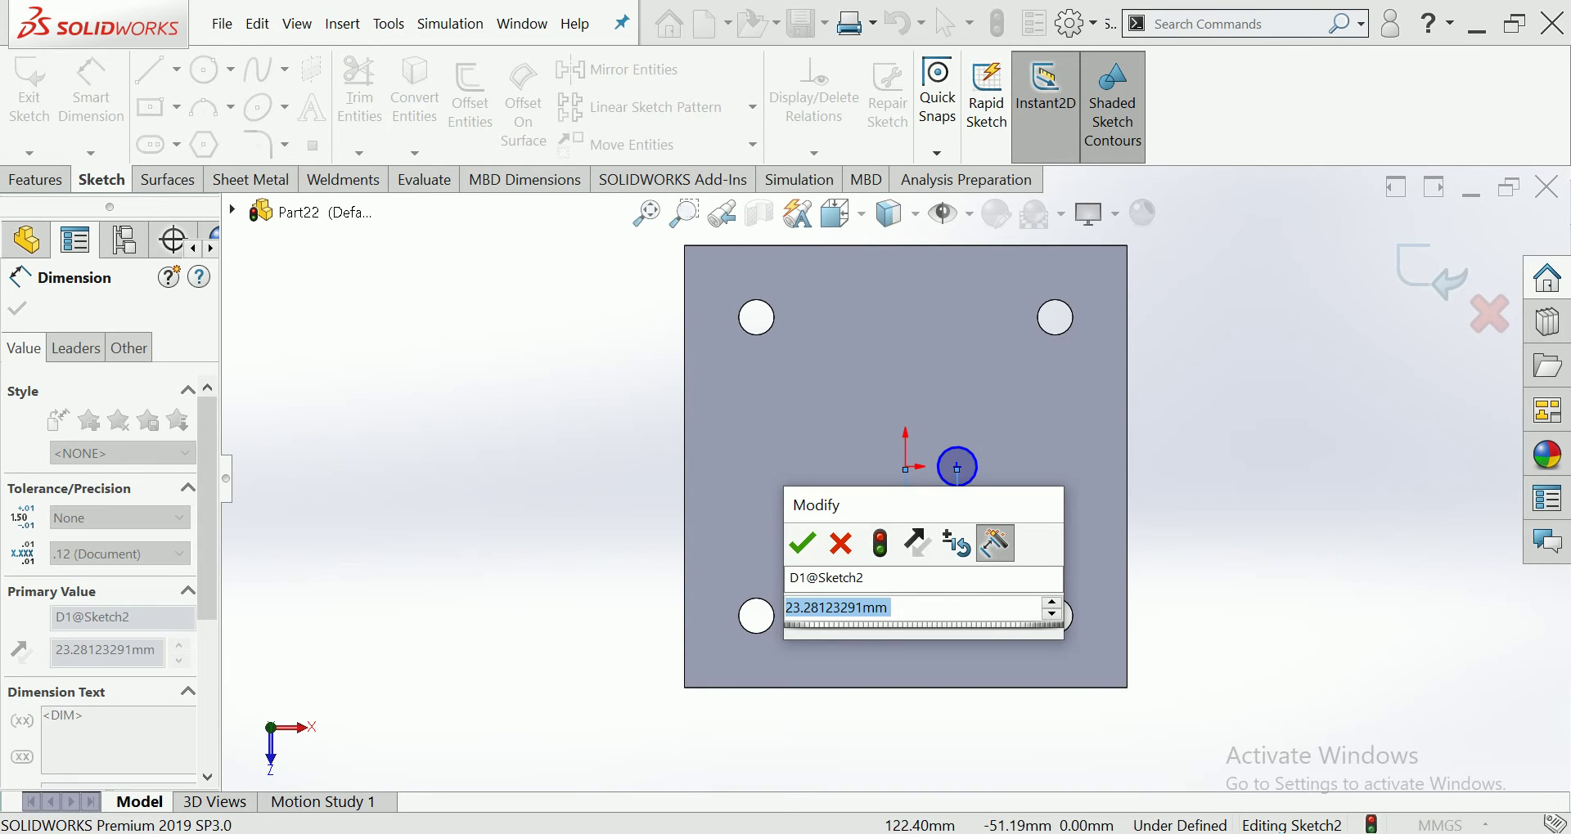
text(30)
key(Return)
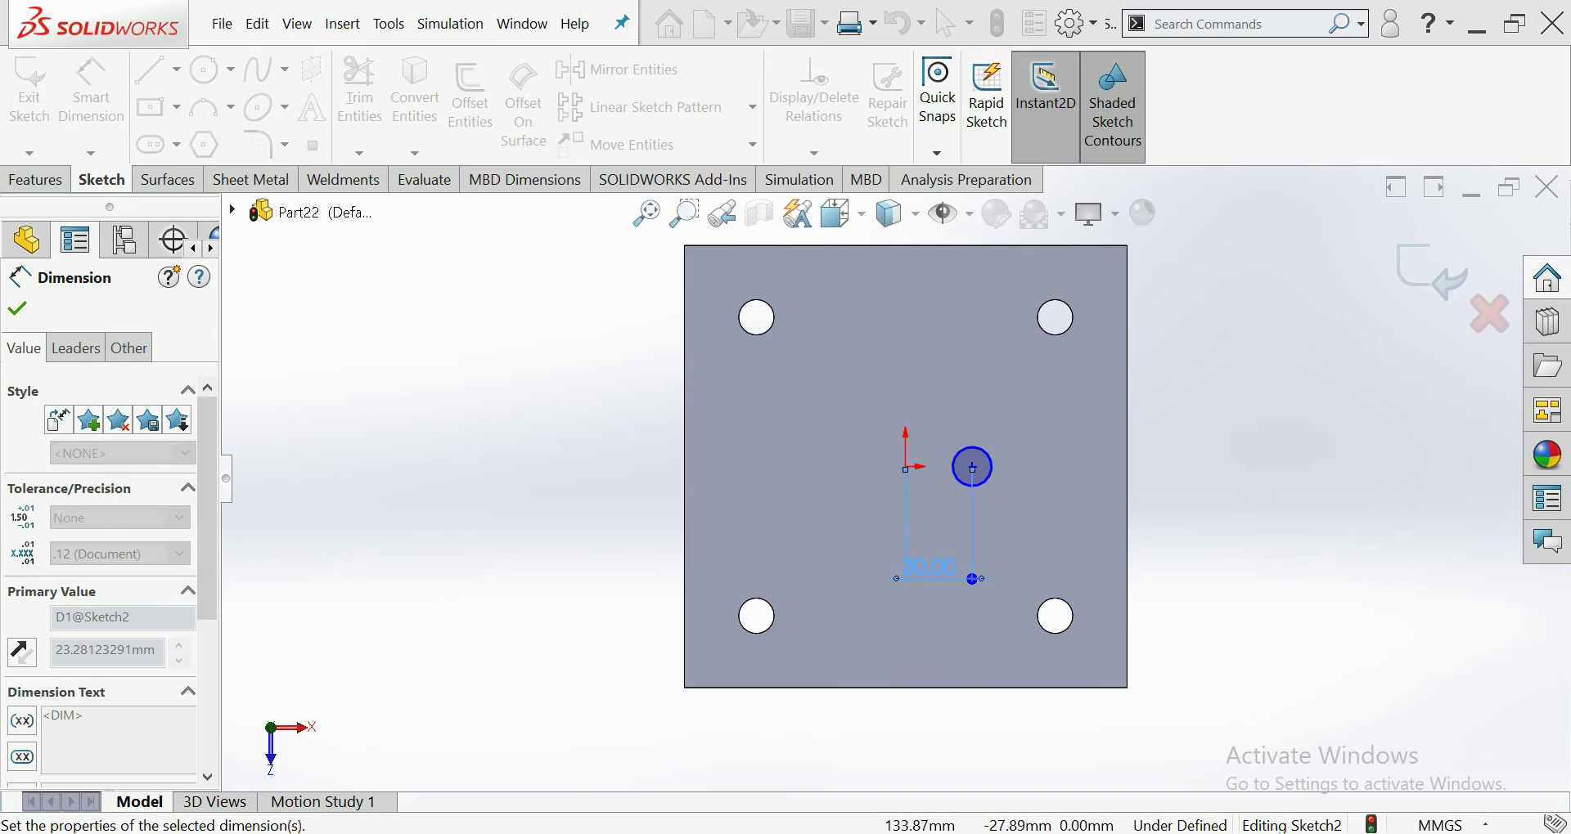
key(Escape)
Set the circle's diameter to 15 mm
click(972, 449)
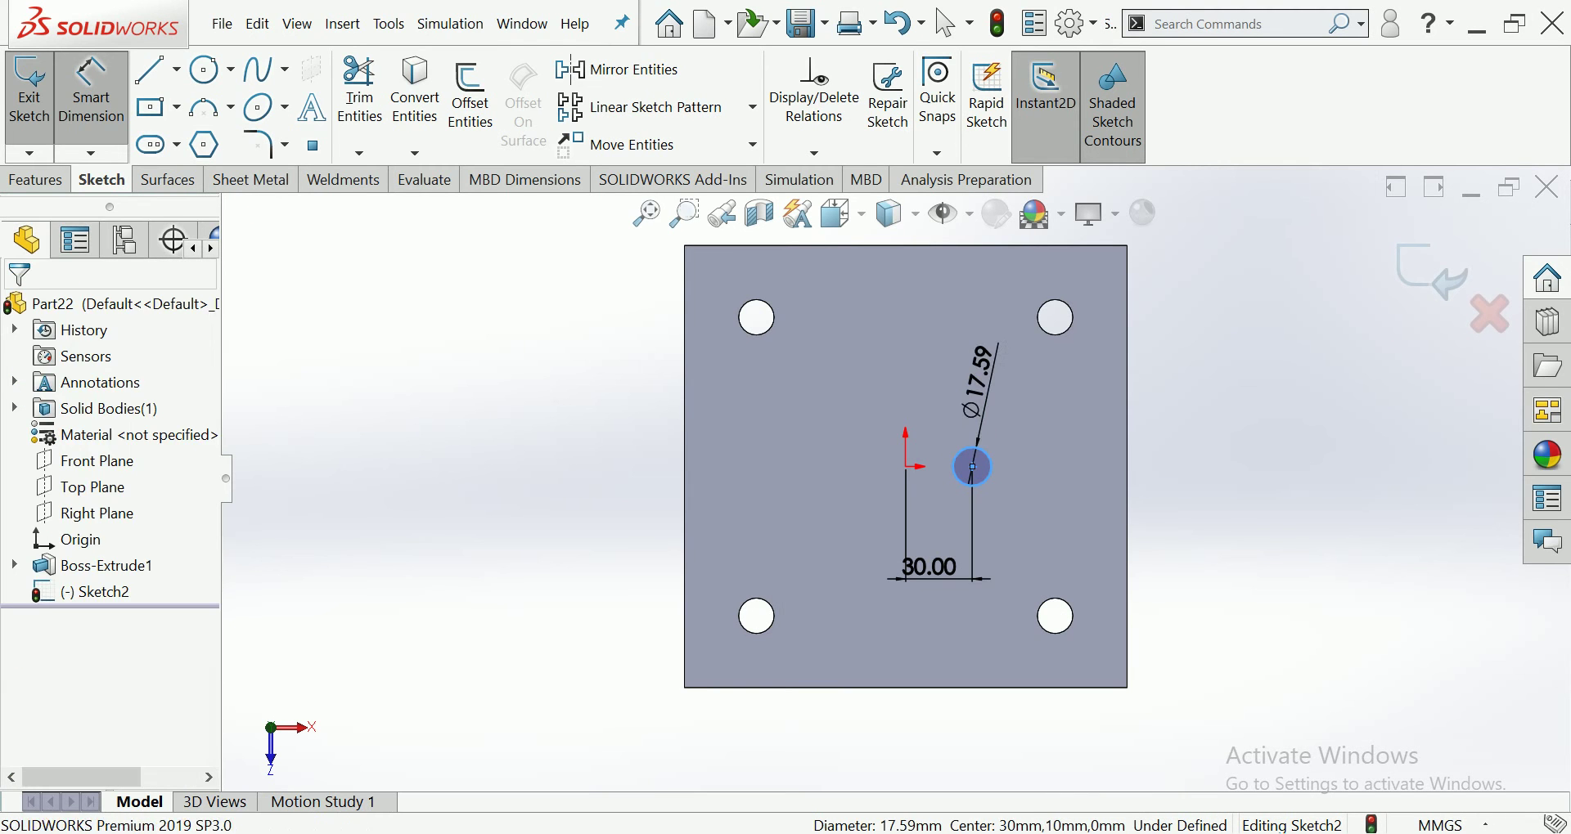
click(972, 365)
text(15)
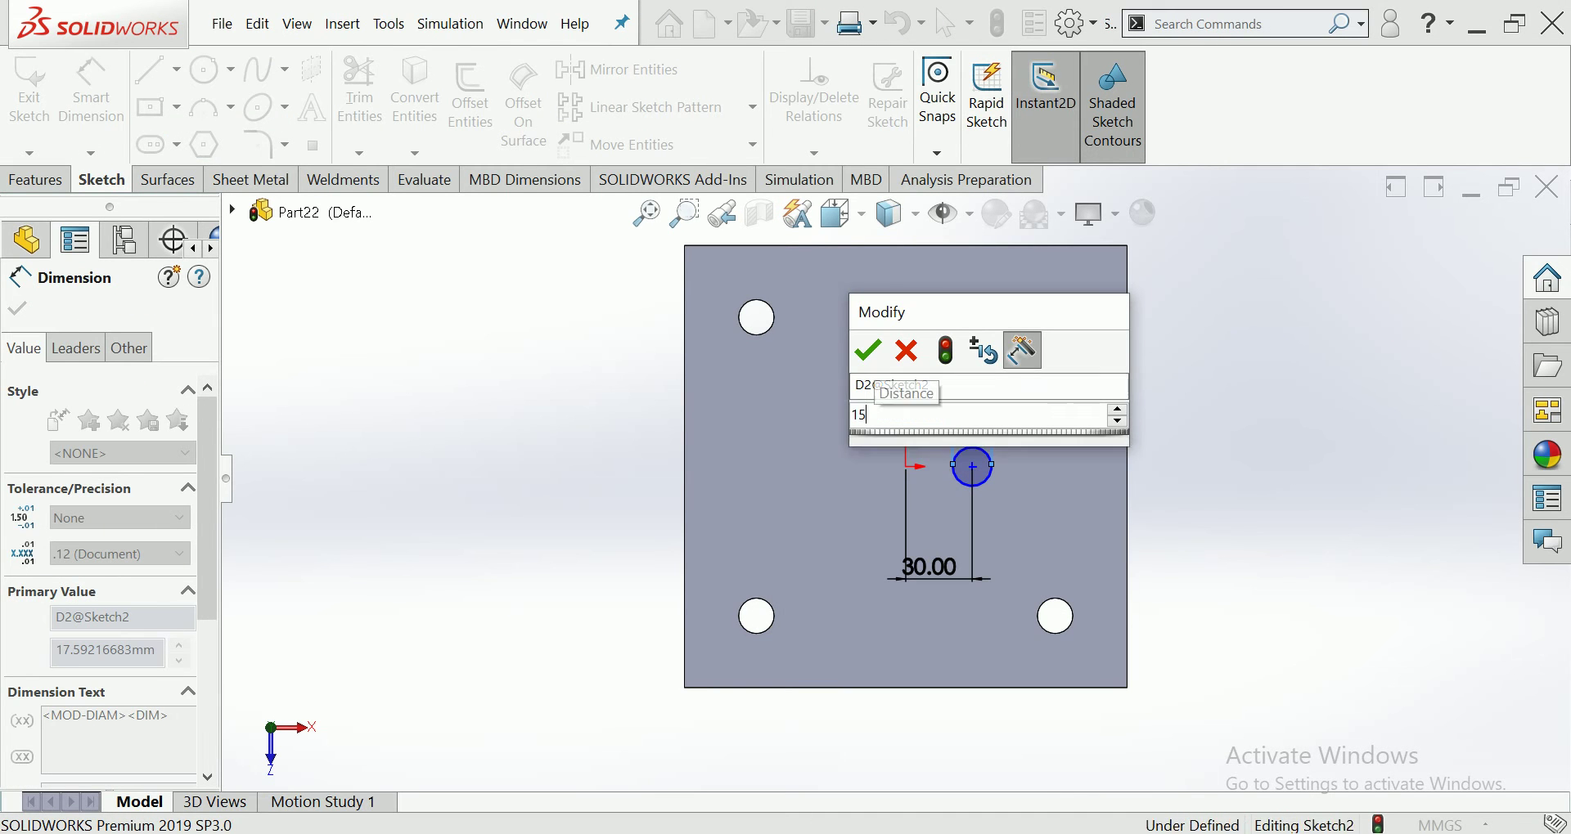
key(Return)
key(Escape)
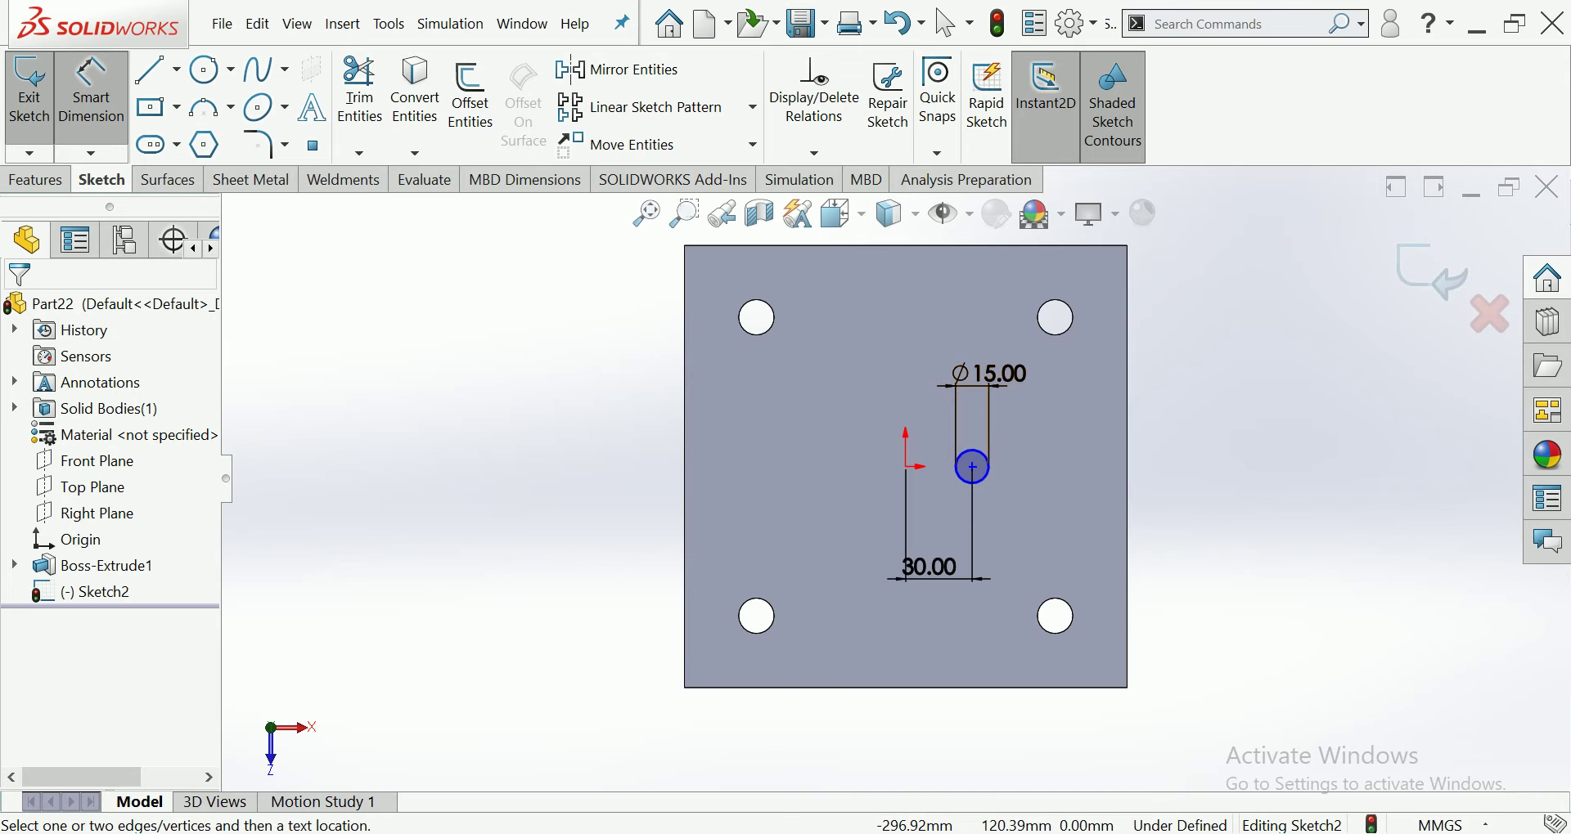
click(35, 179)
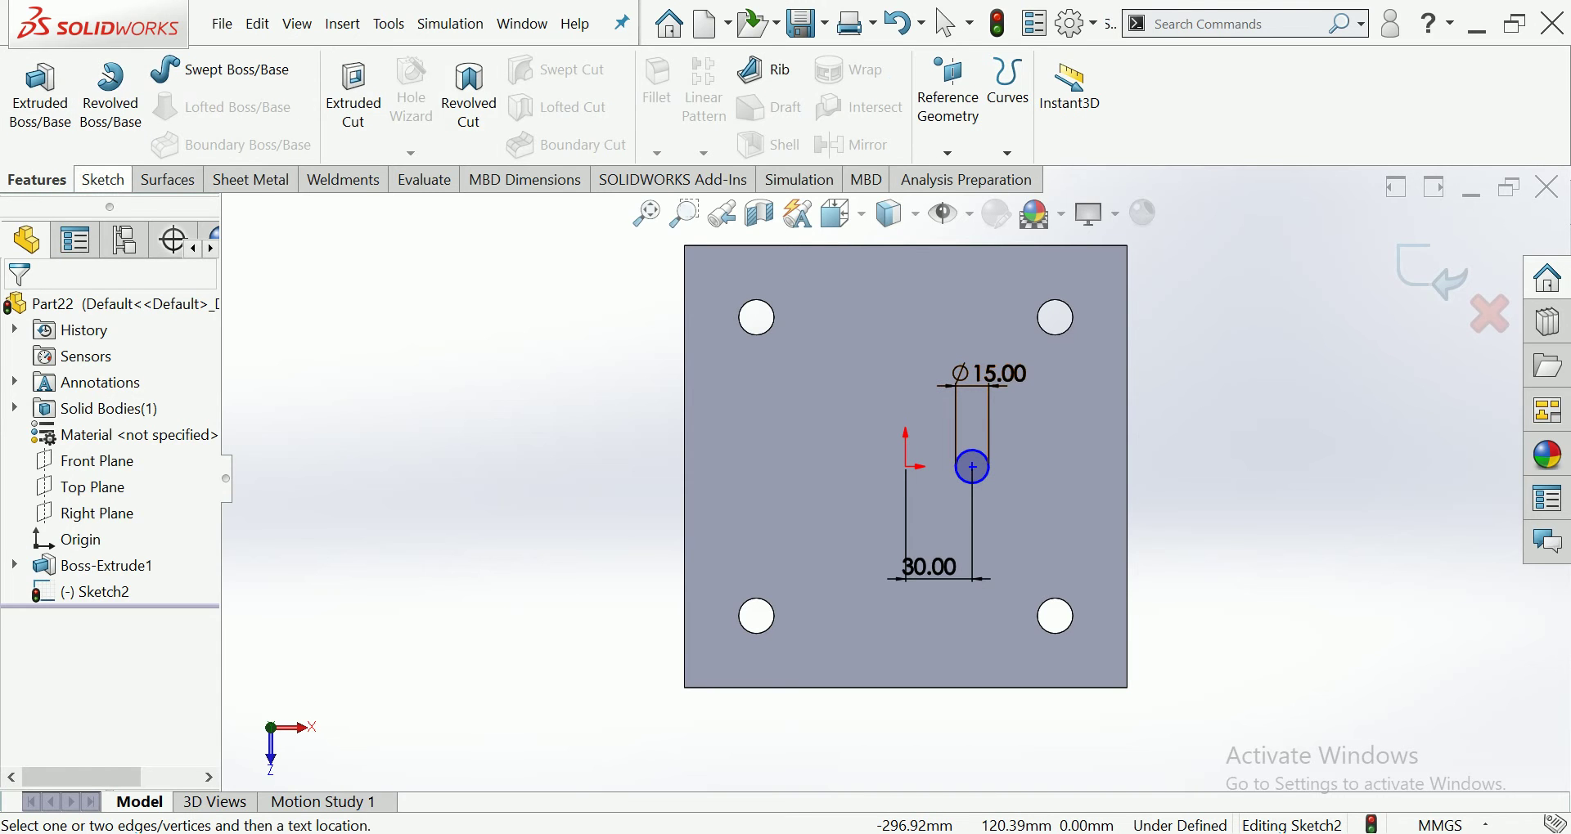
click(102, 179)
Offset the Ø15 circle 2 mm inward to form a ring
click(471, 99)
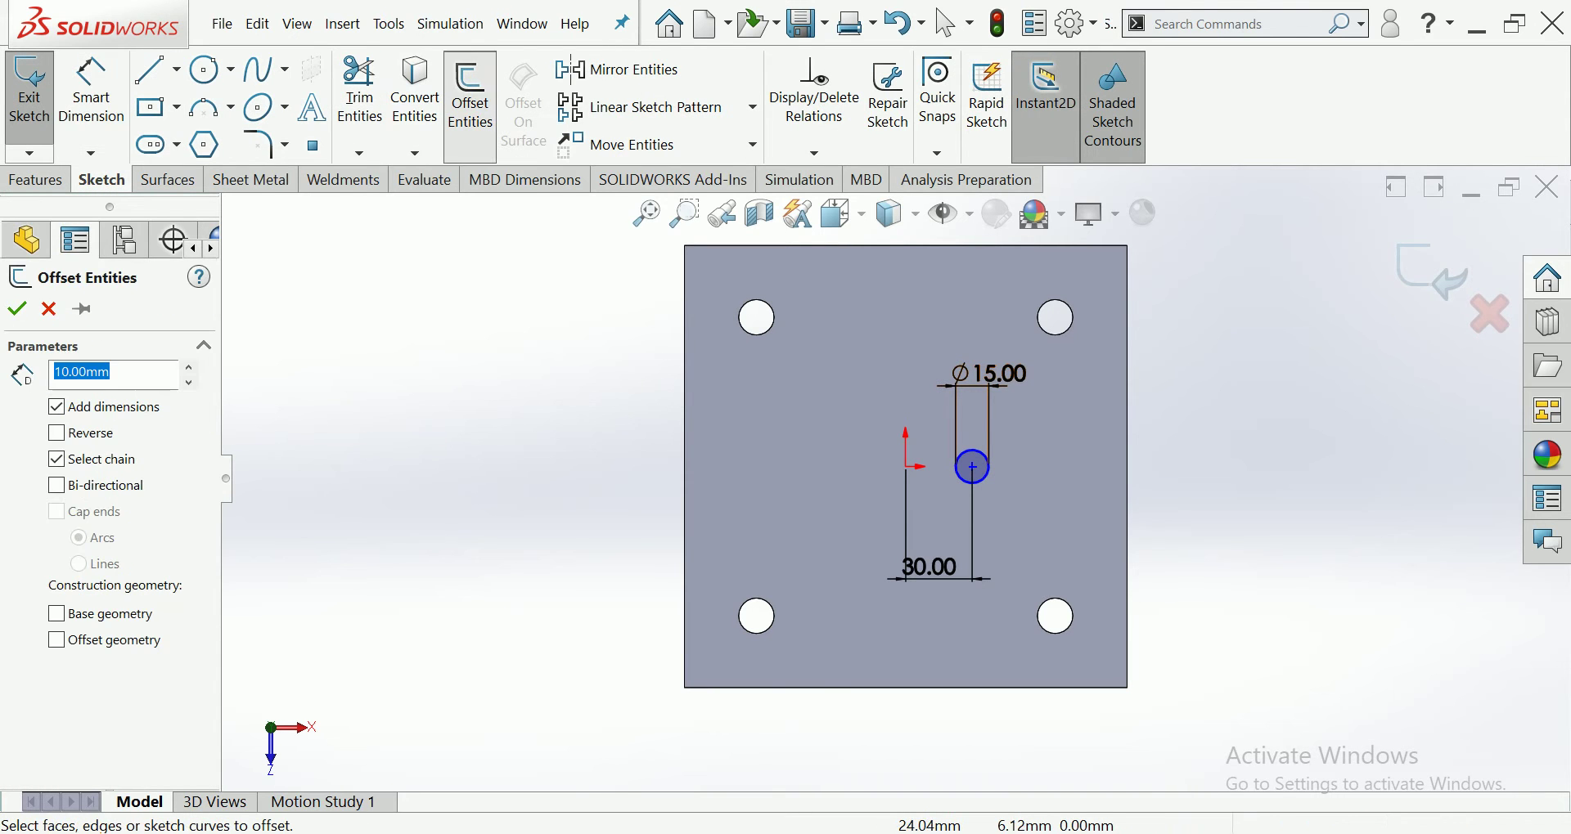
click(956, 467)
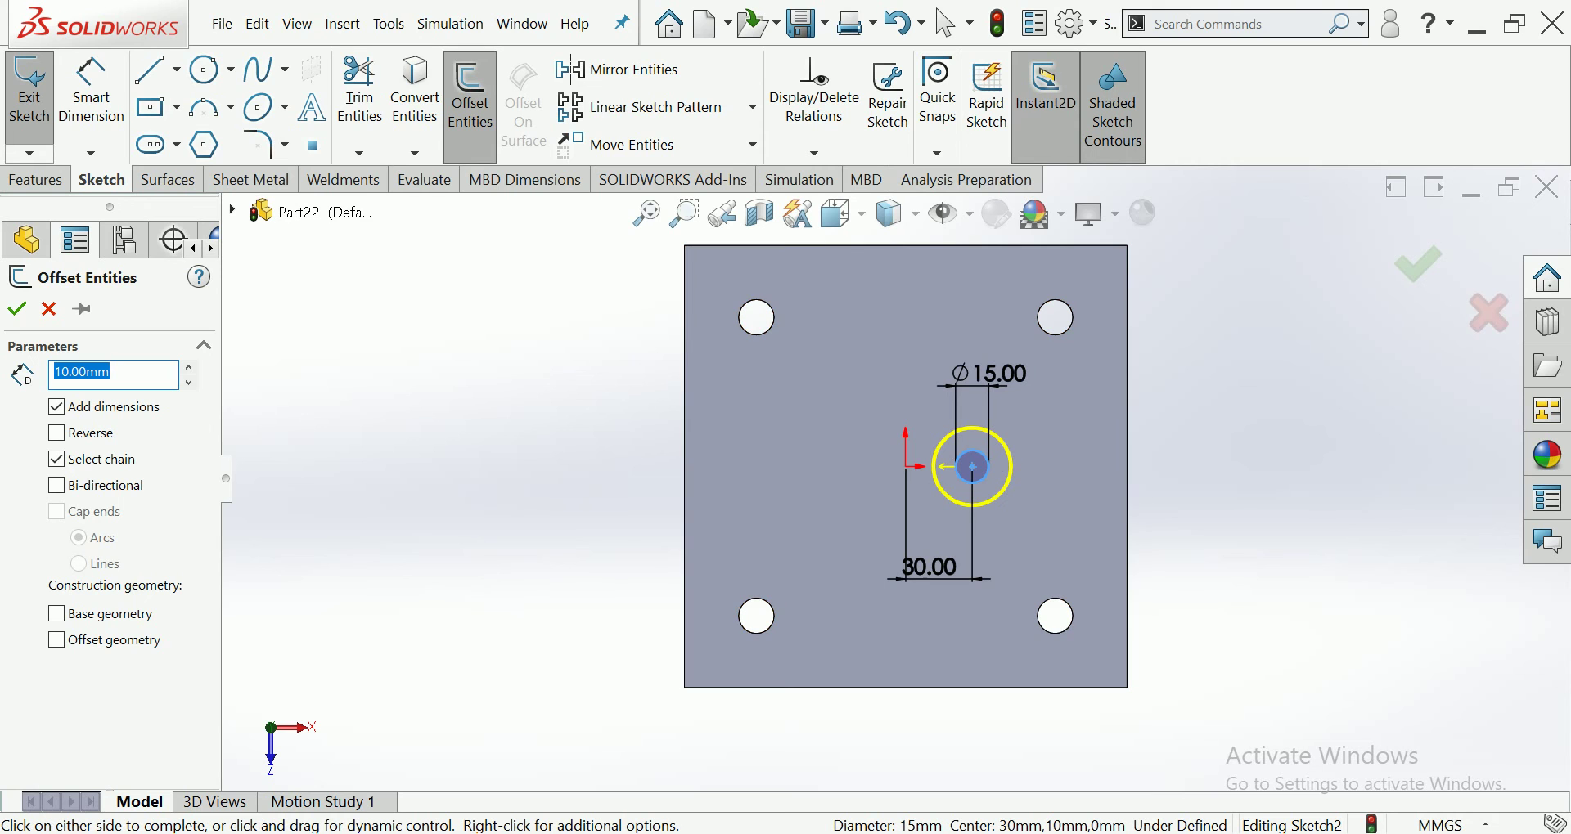
text(2)
key(Return)
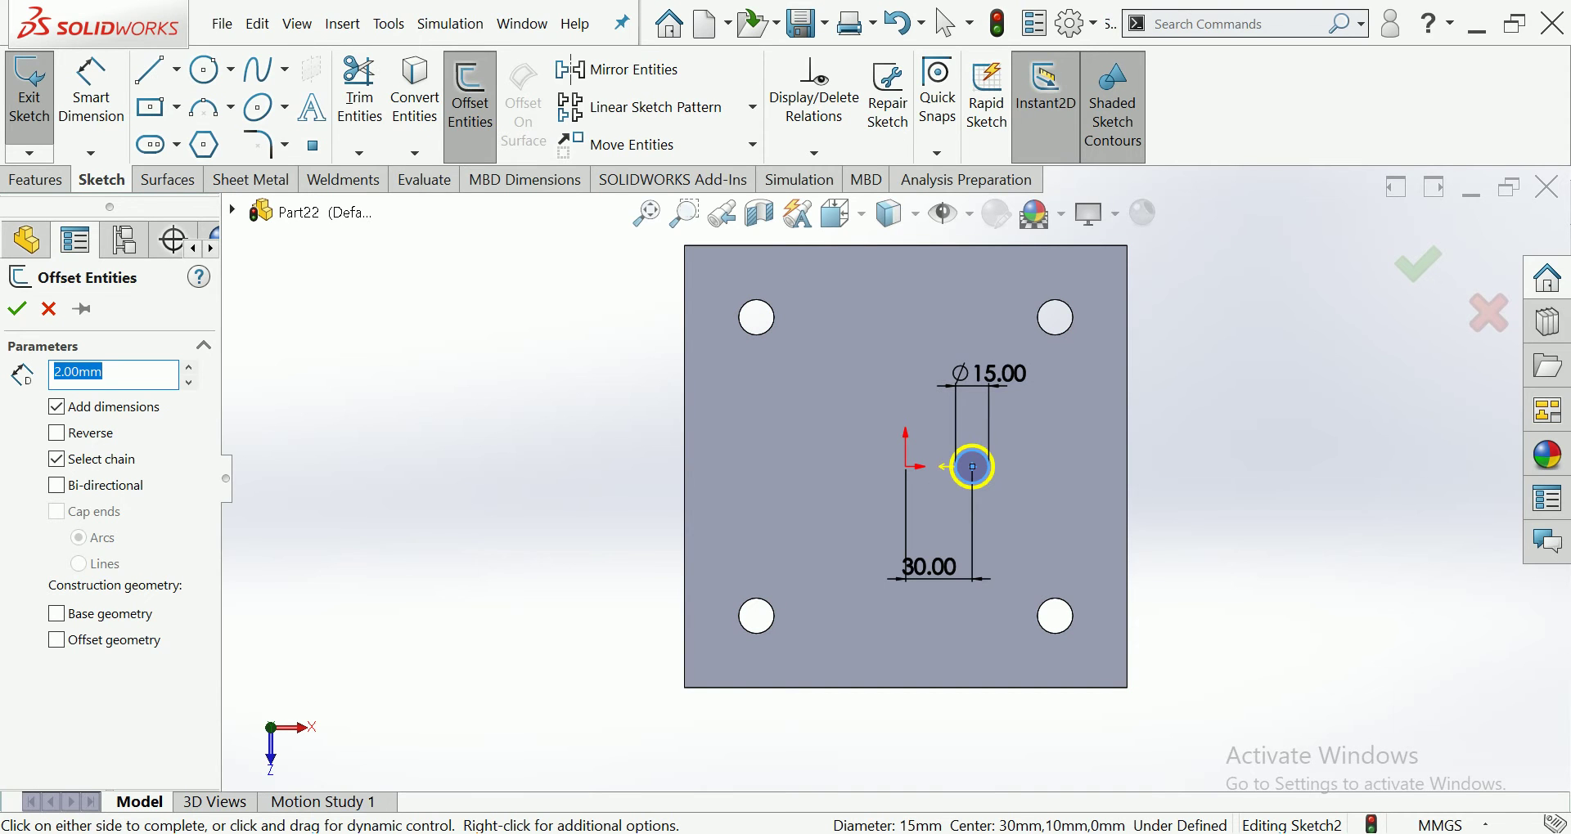
click(56, 433)
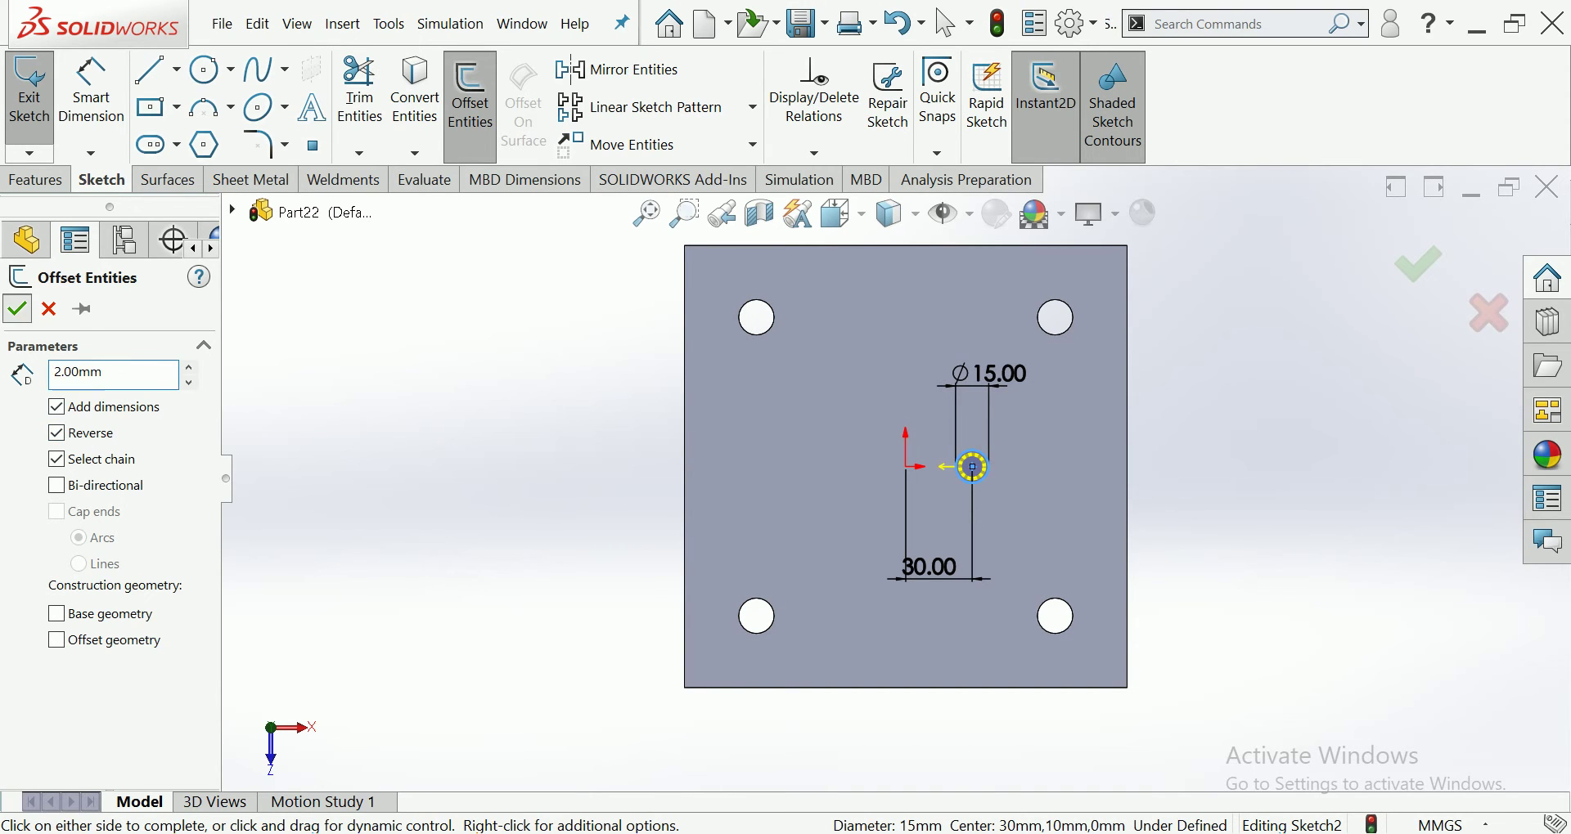
click(973, 467)
Extrude the ring 300 mm upward into a tube (Boss-Extrude2)
click(36, 180)
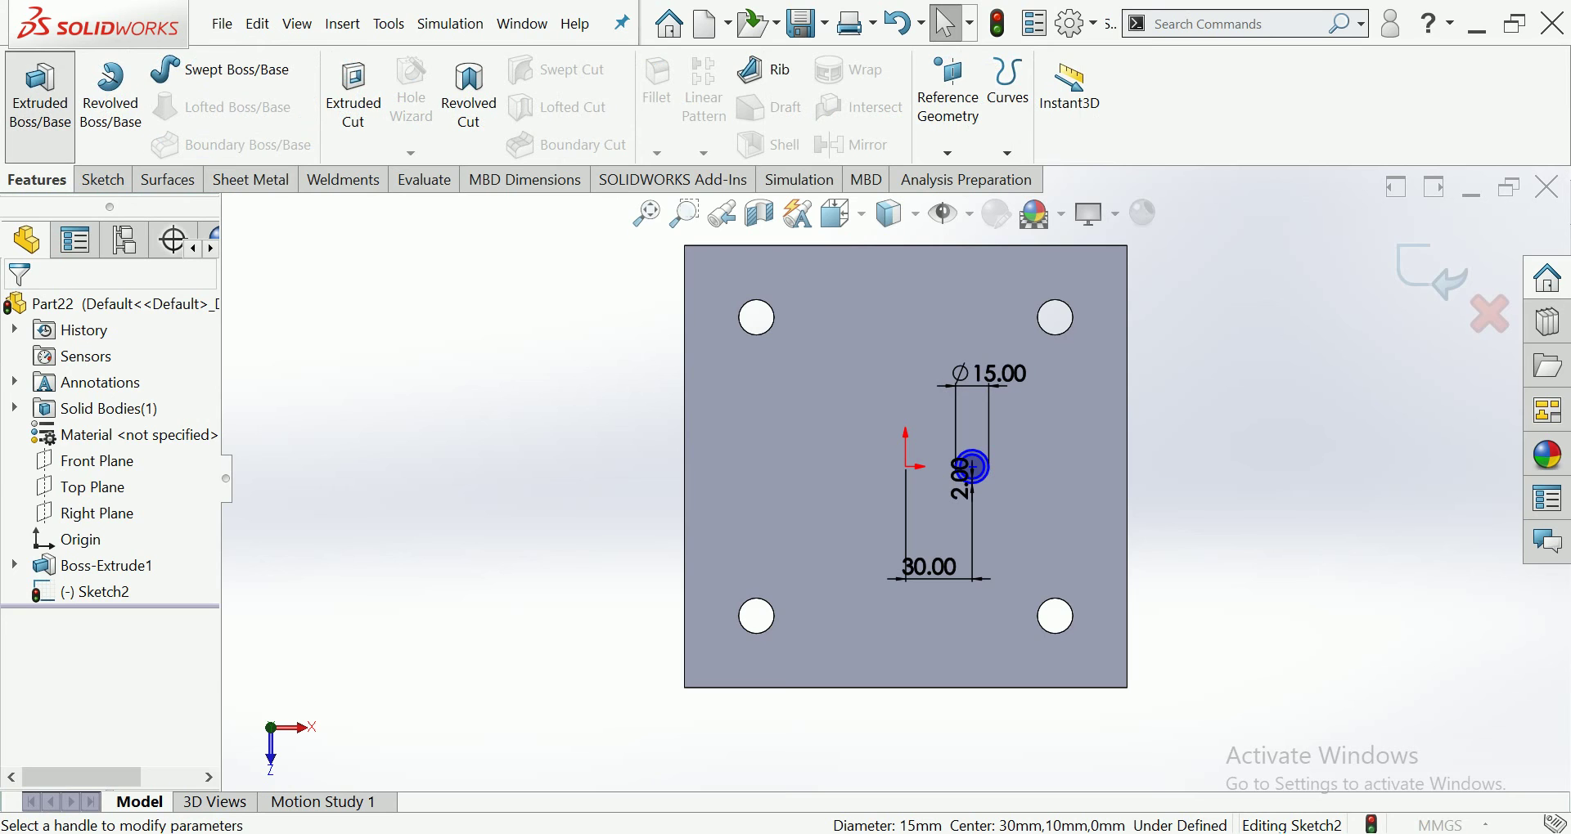
click(40, 94)
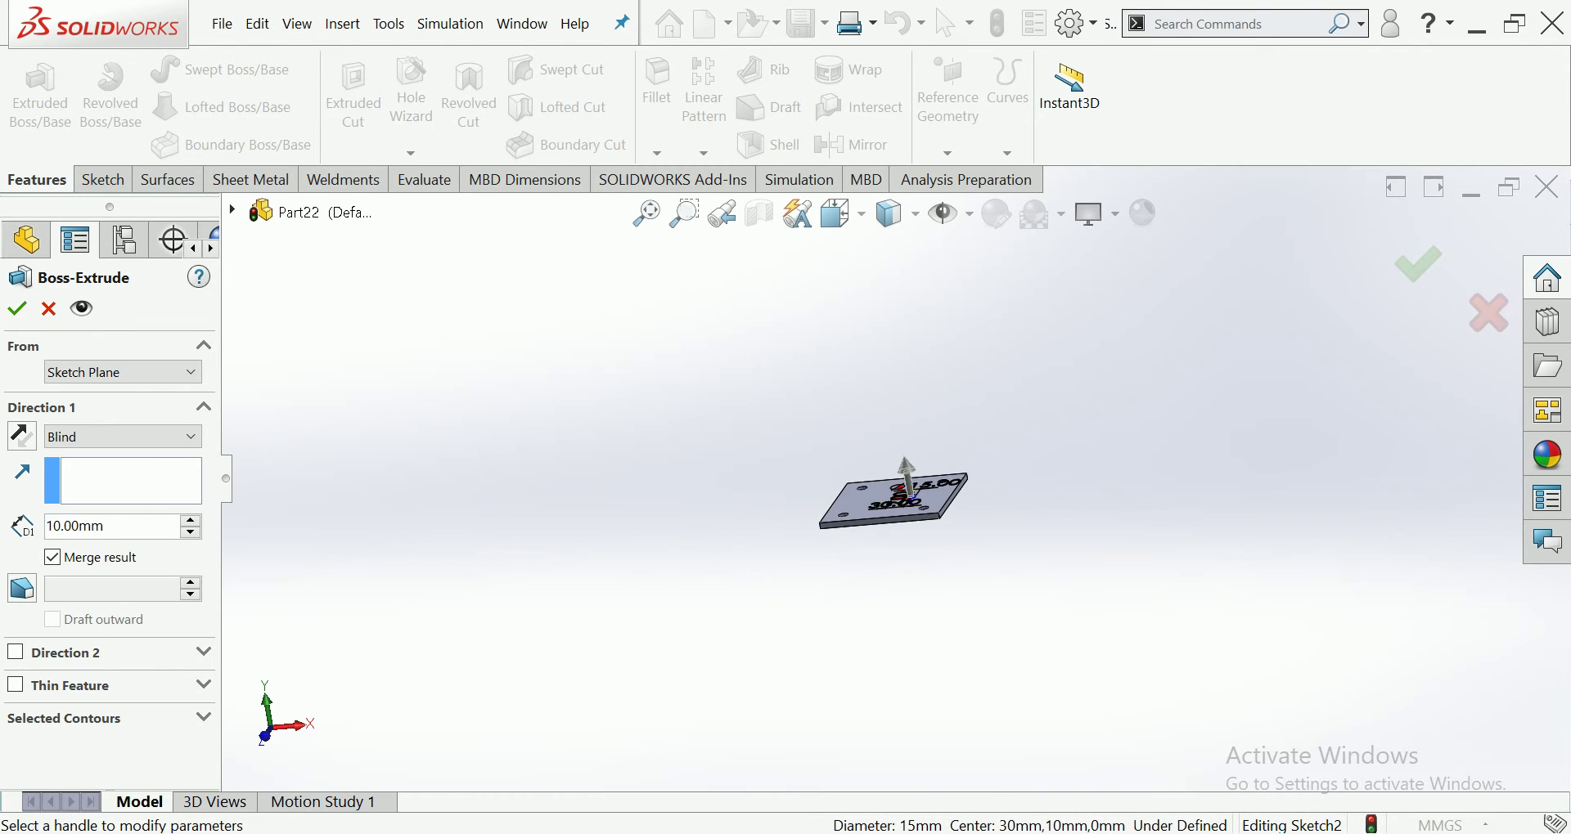
drag(908, 479, 921, 292)
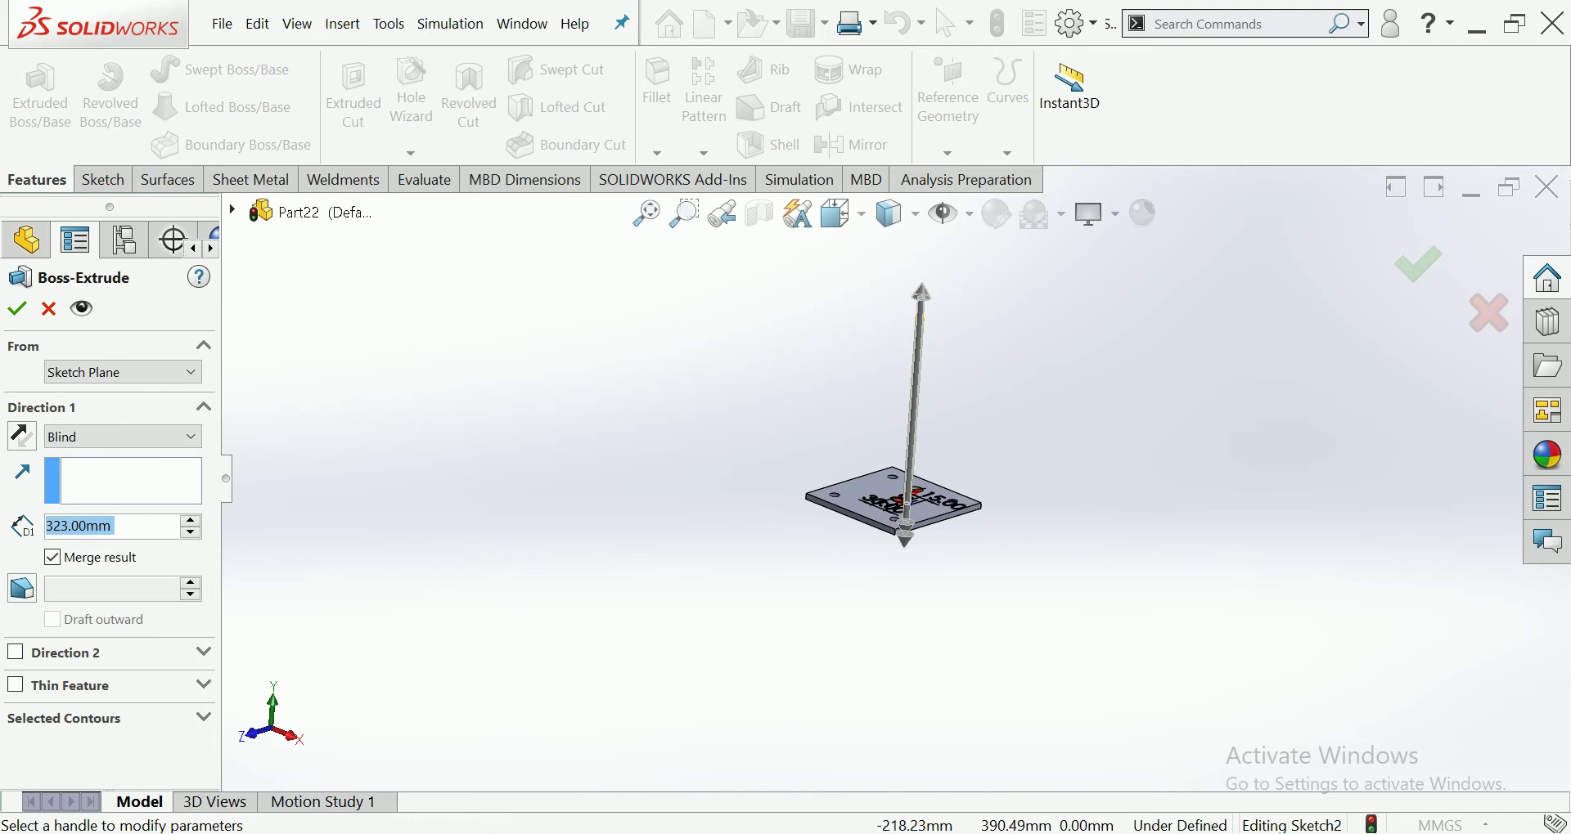
text(30)
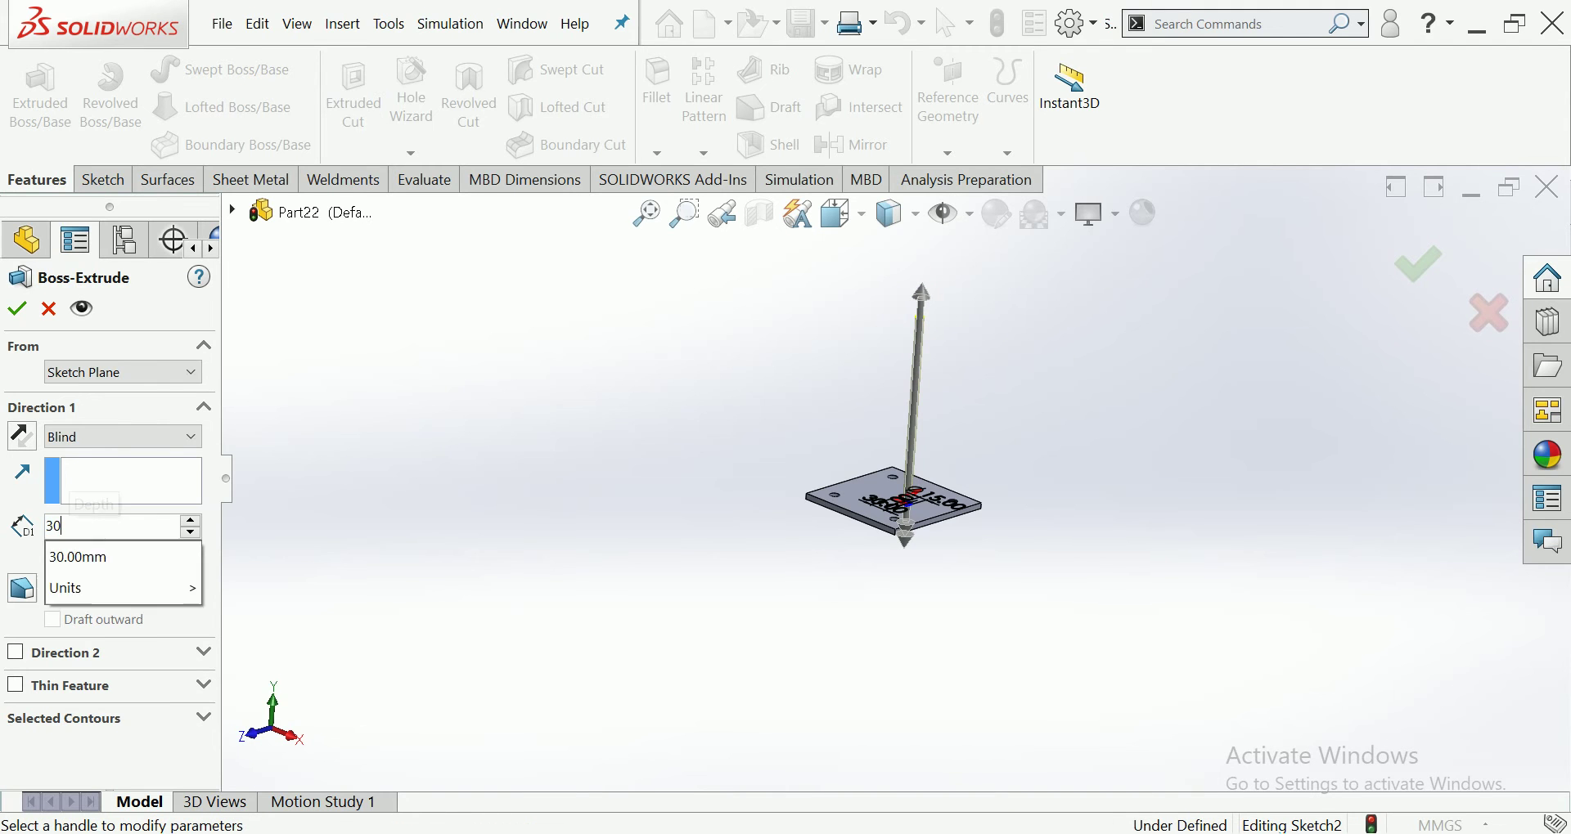
text(0)
key(Return)
key(Return)
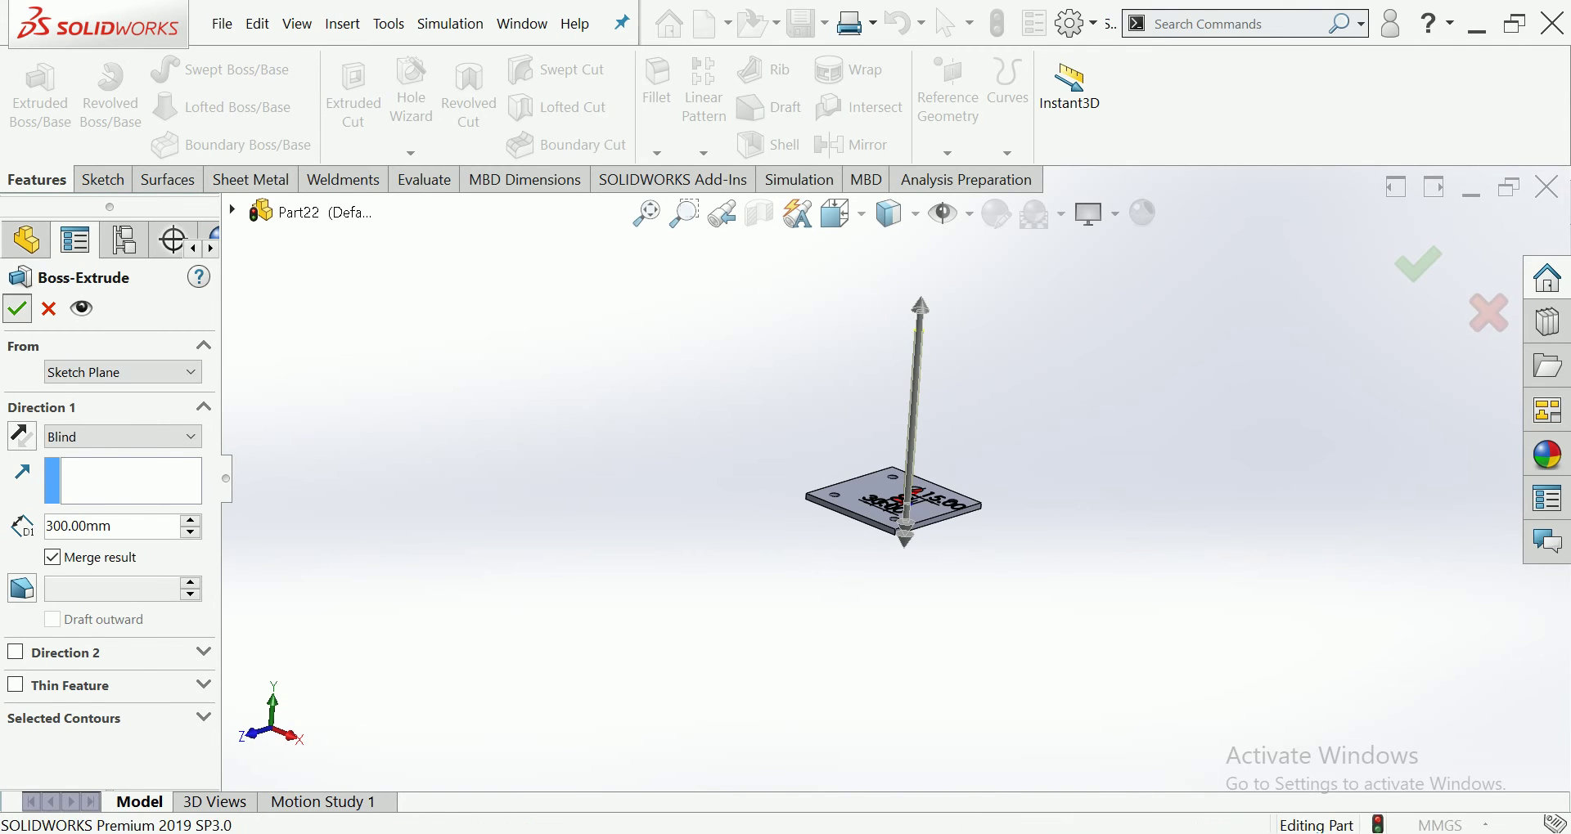
key(Right)
key(Right)
key(Right)
key(Right)
key(Right)
key(Right)
scroll(924, 372, down, 3)
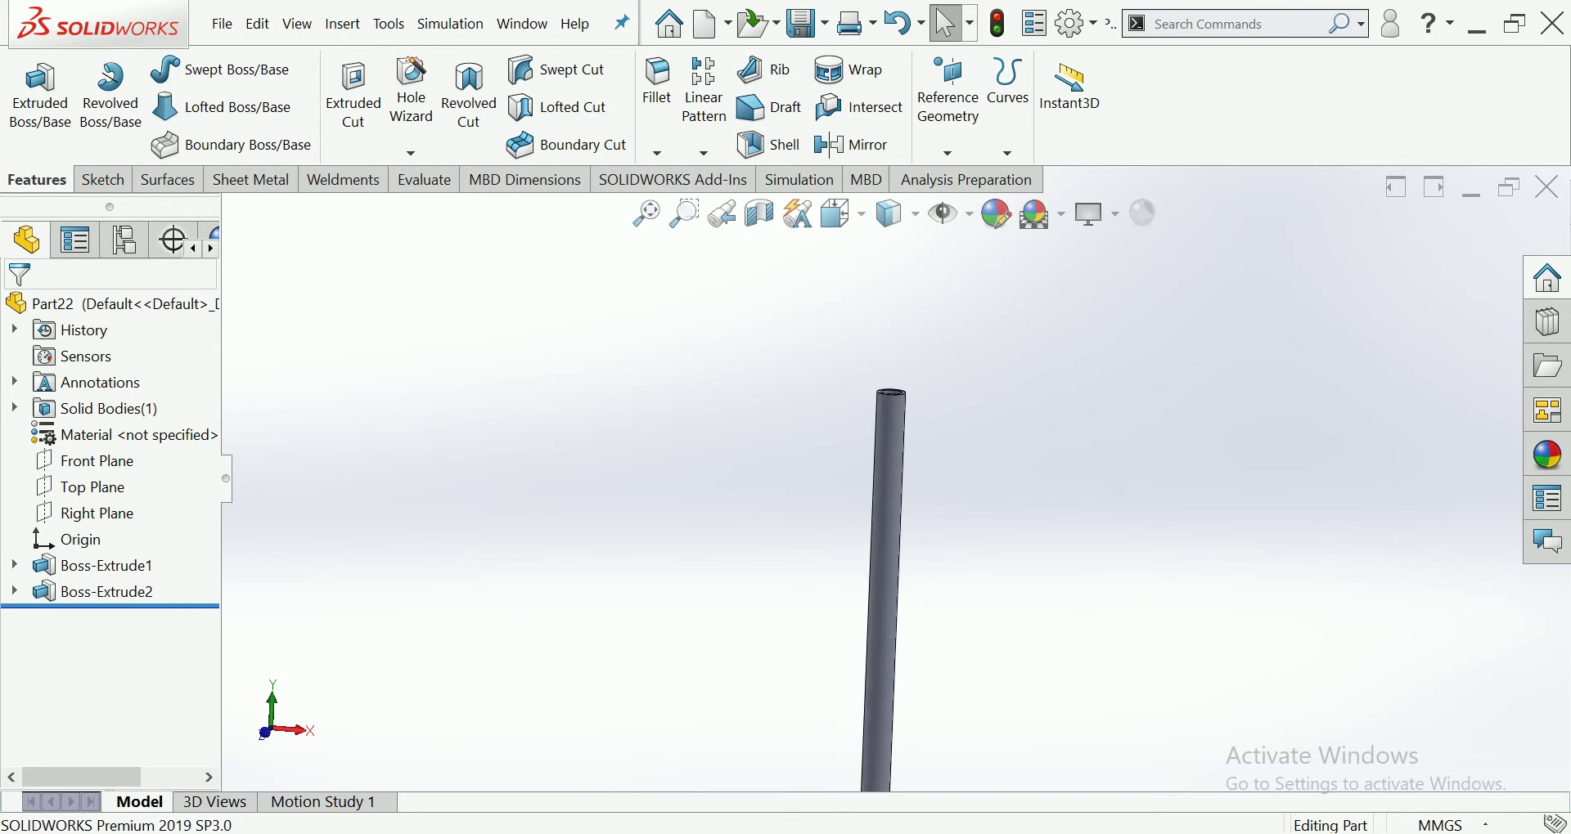
Sketch on the tube's top face, converting its outer edge into a Ø15 circle
scroll(924, 372, down, 3)
scroll(924, 372, down, 3)
scroll(925, 372, down, 3)
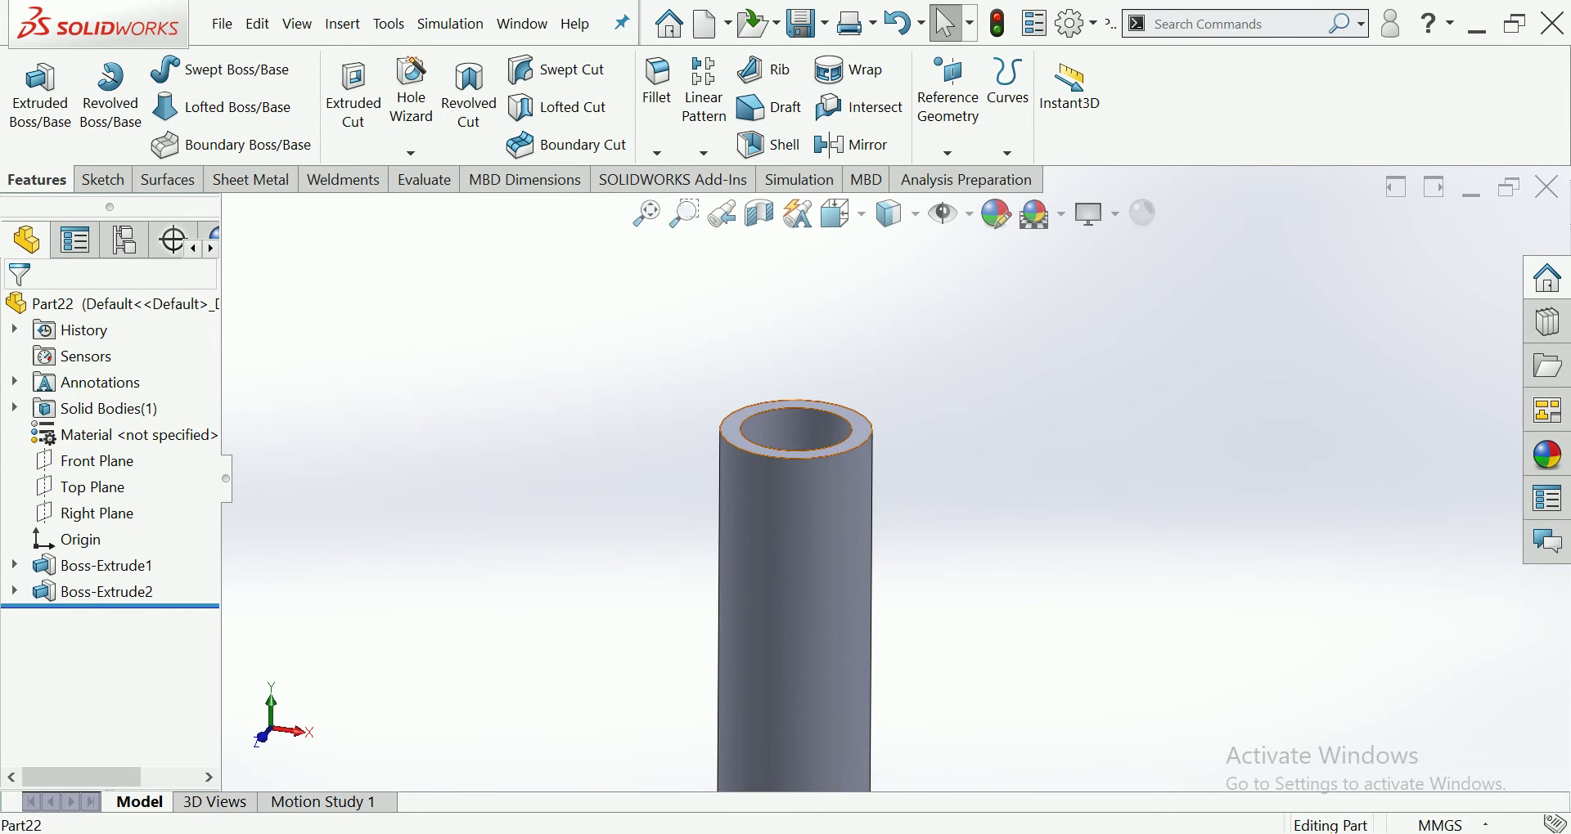
click(859, 429)
click(949, 383)
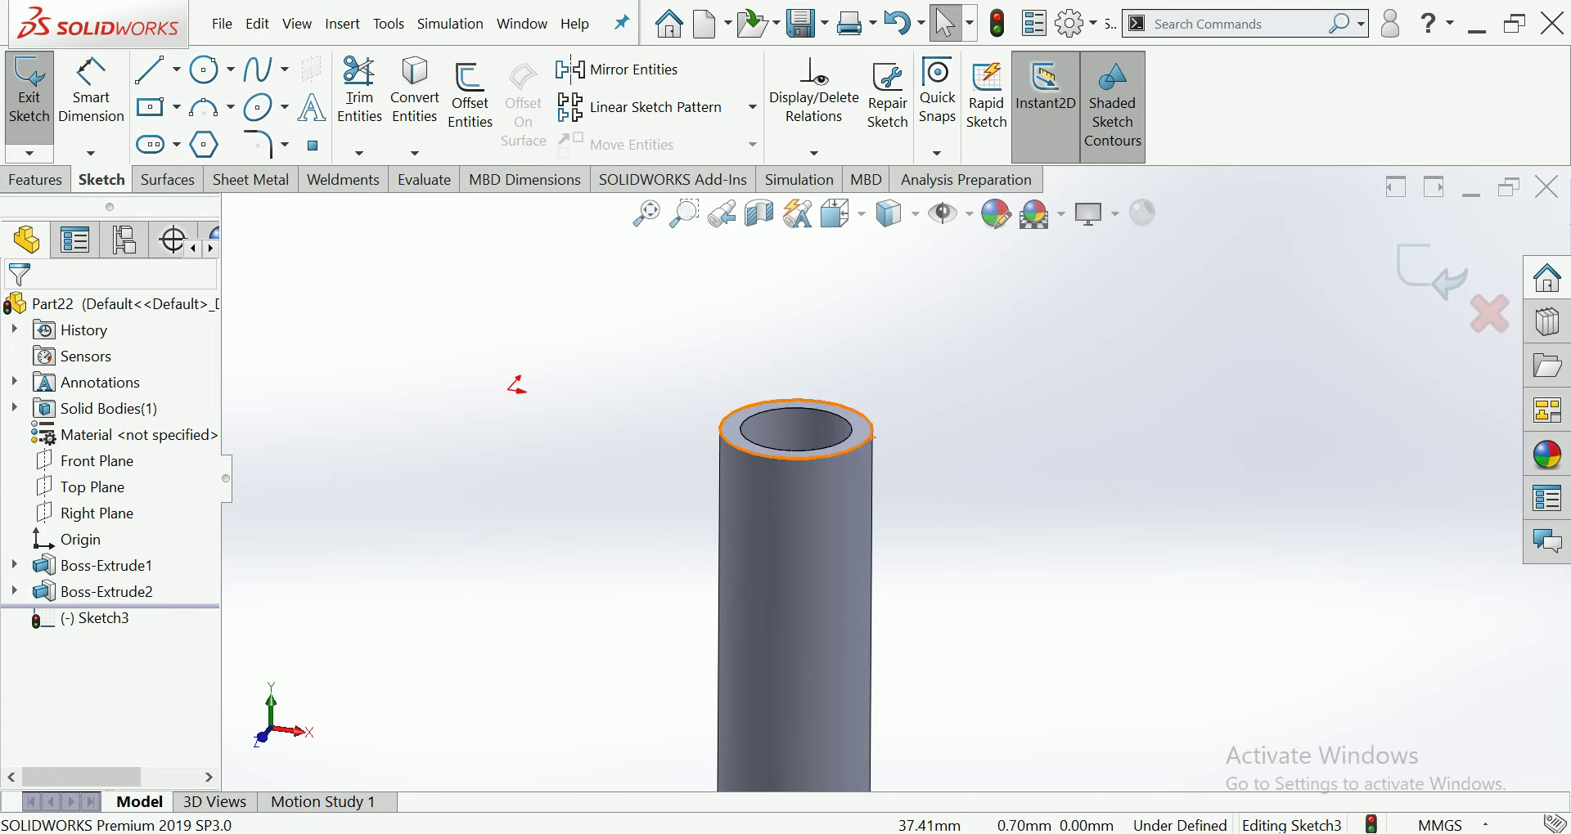
click(872, 434)
click(872, 434)
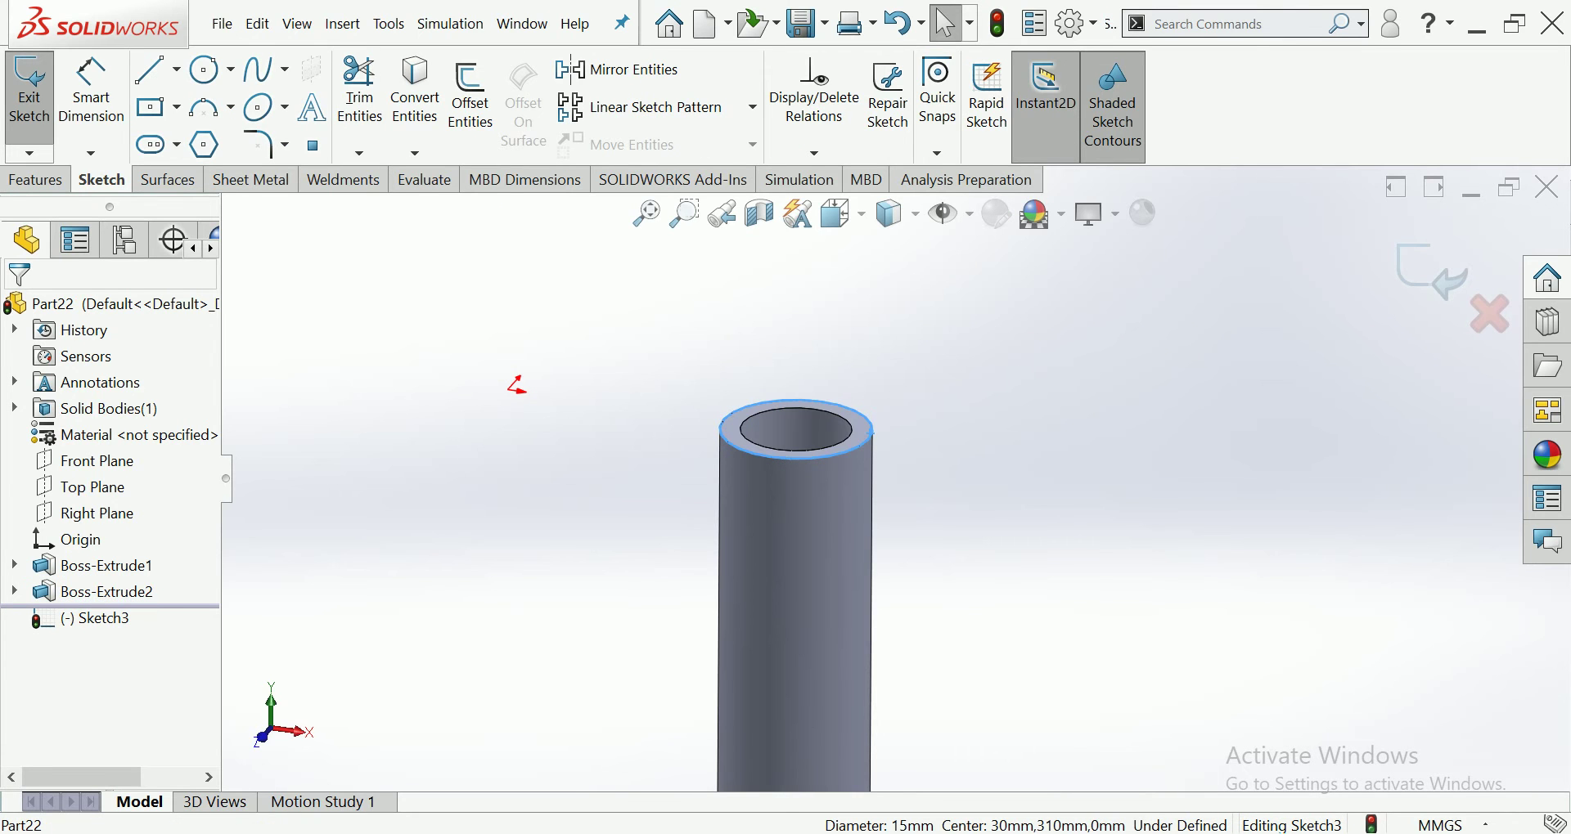
click(415, 90)
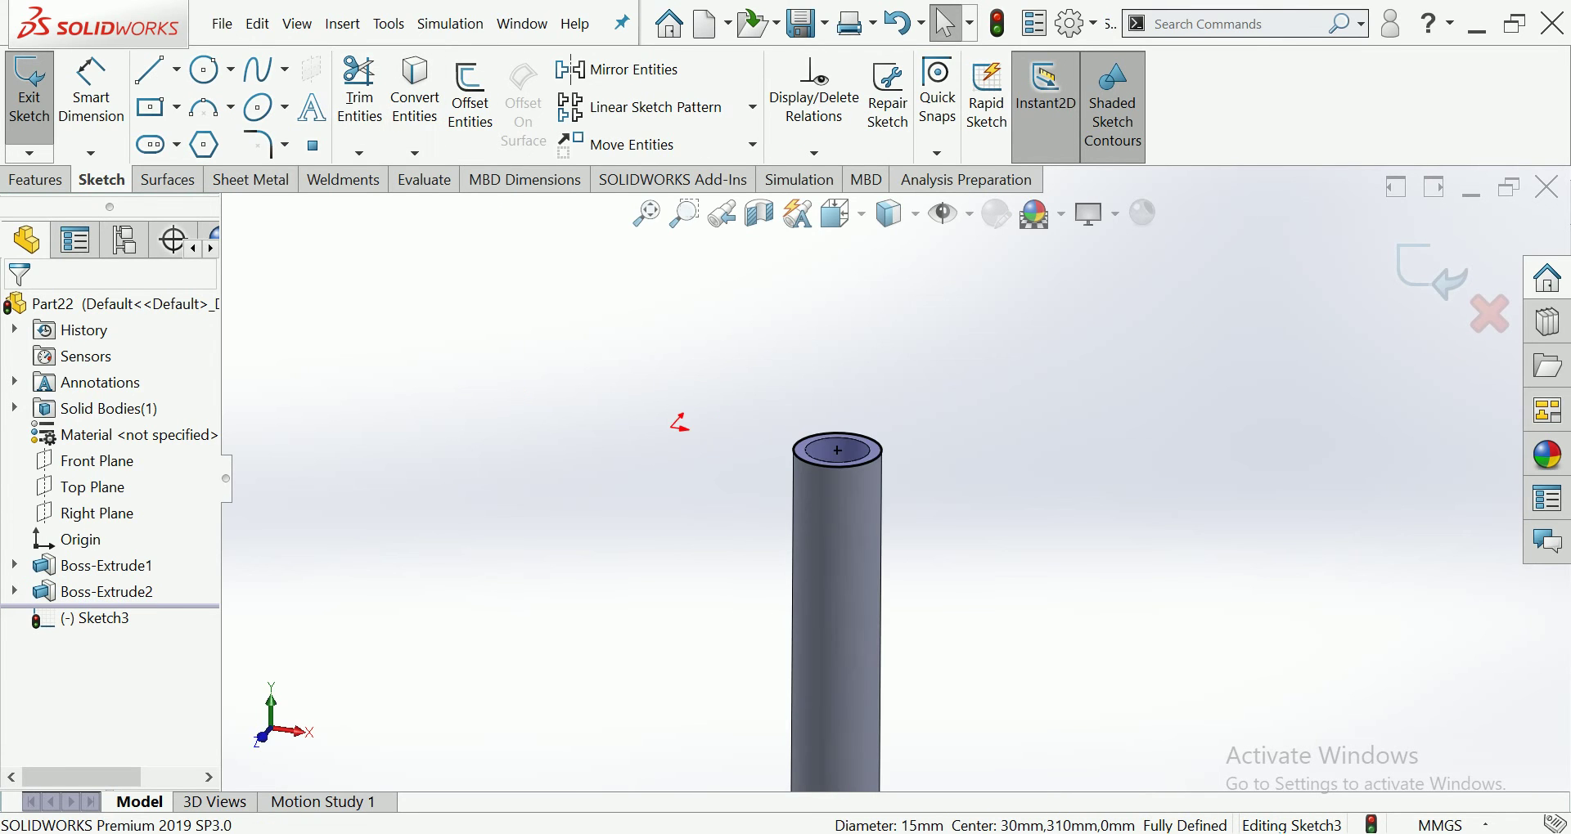
click(28, 90)
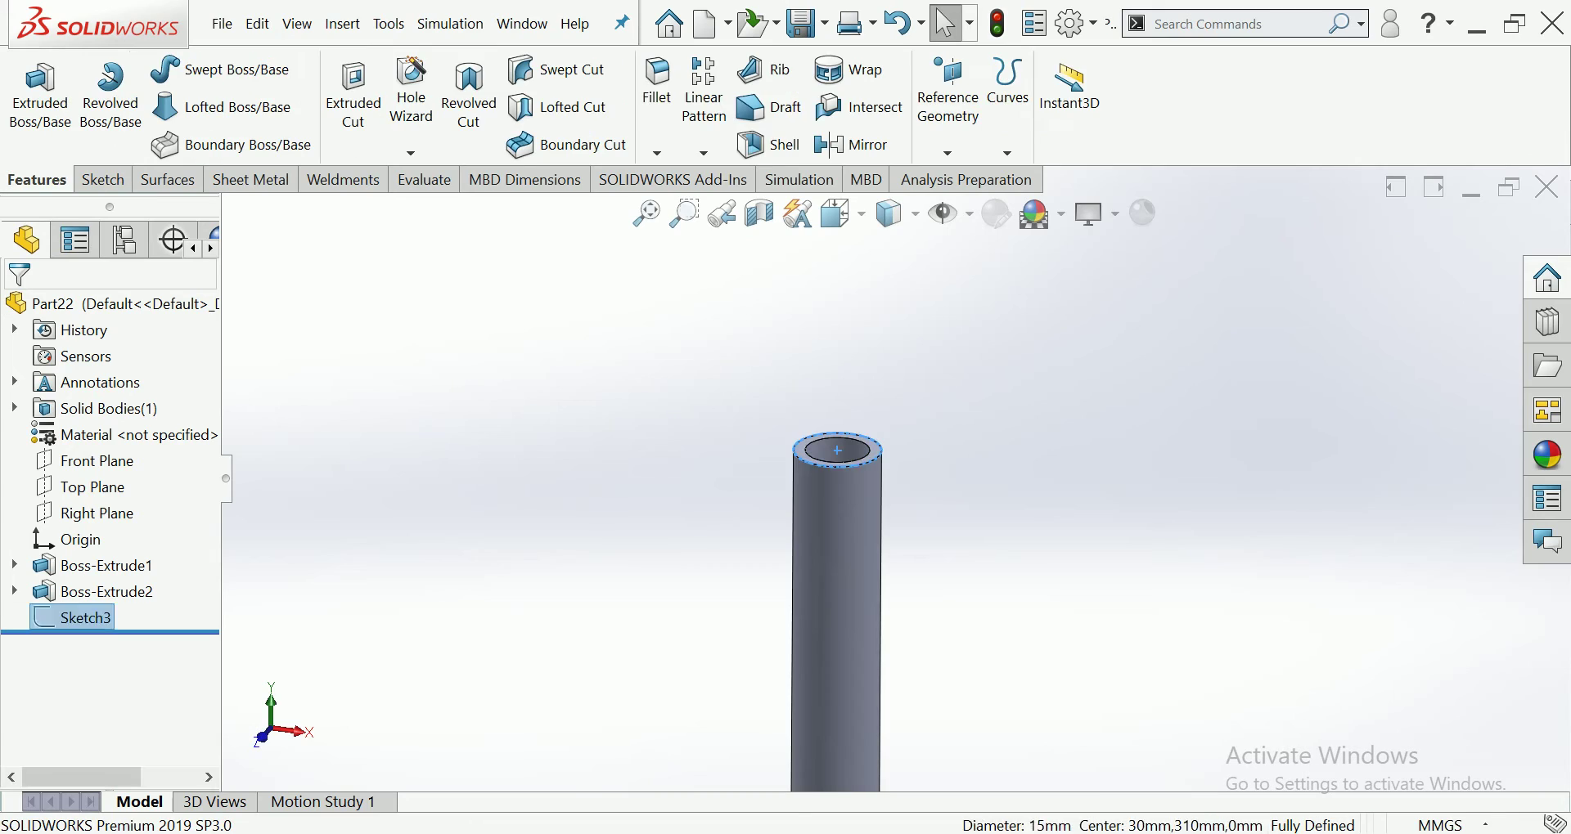
Discard an empty Front Plane sketch, then select the Right Plane as a reference
click(95, 460)
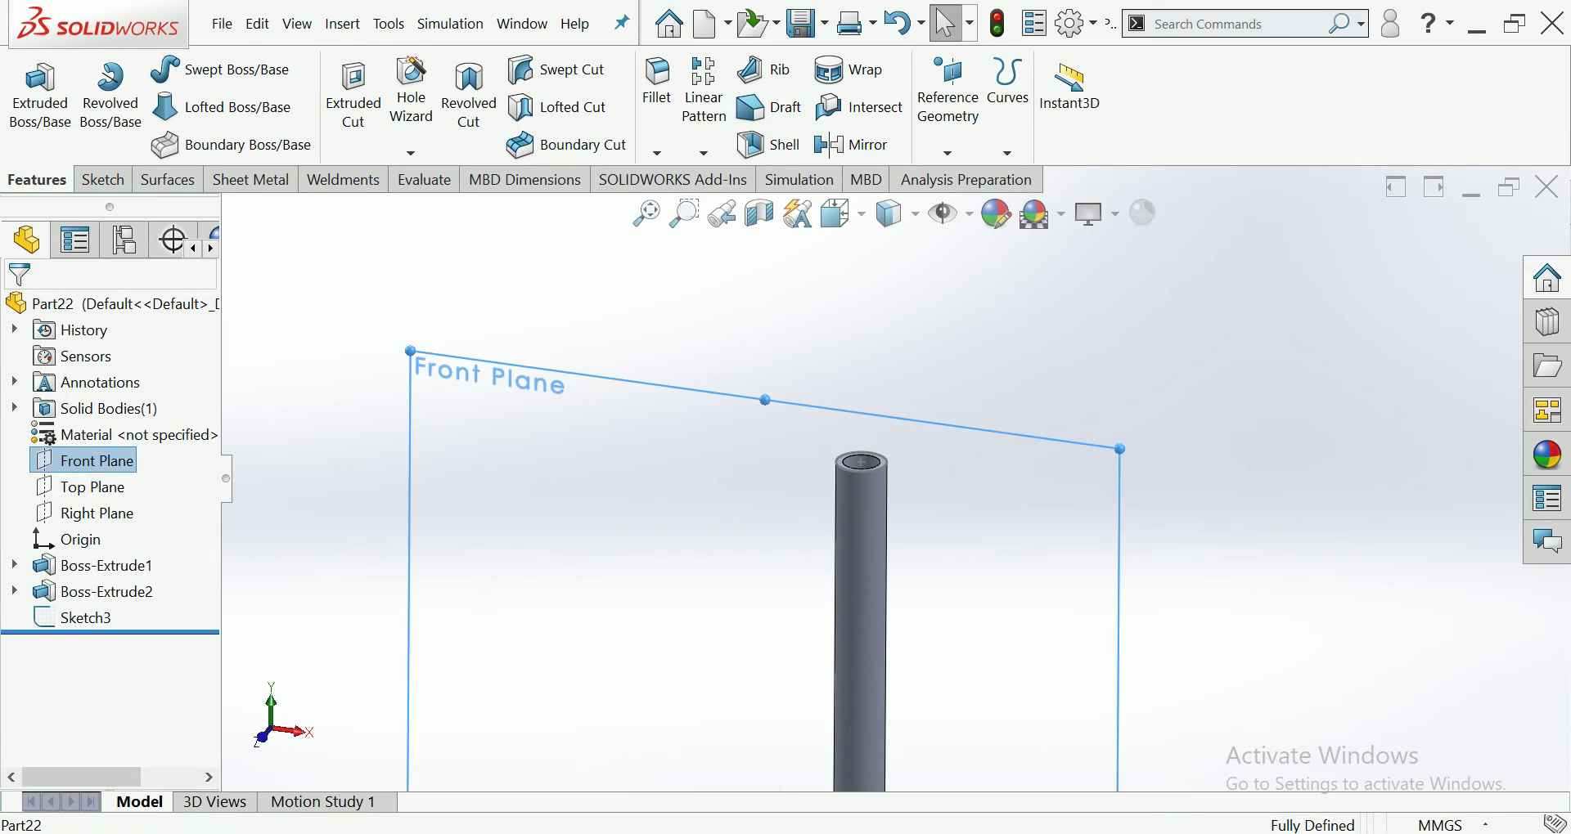
click(96, 435)
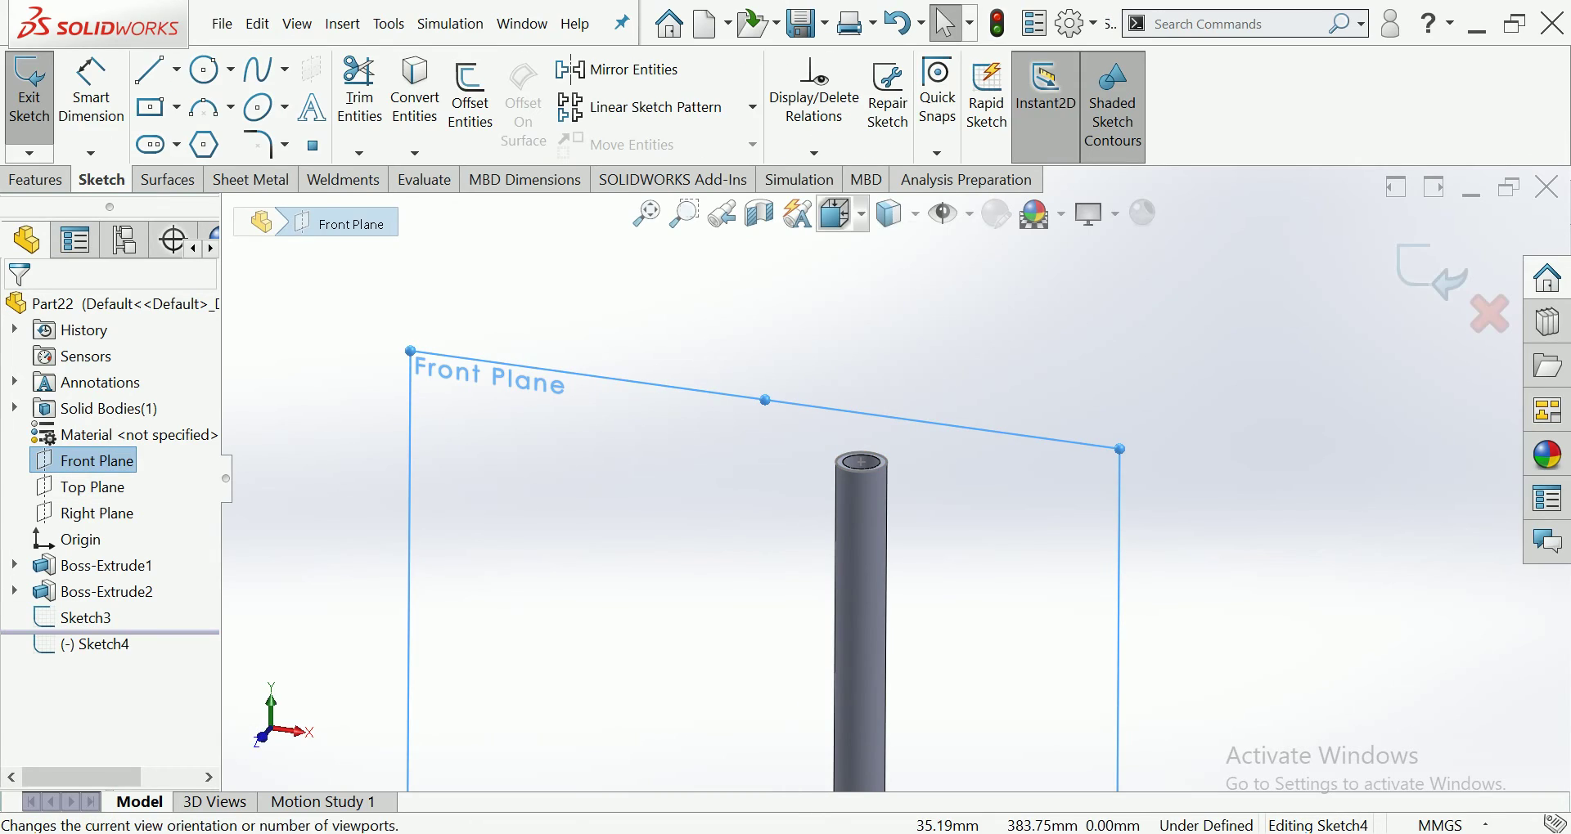
click(842, 215)
click(975, 243)
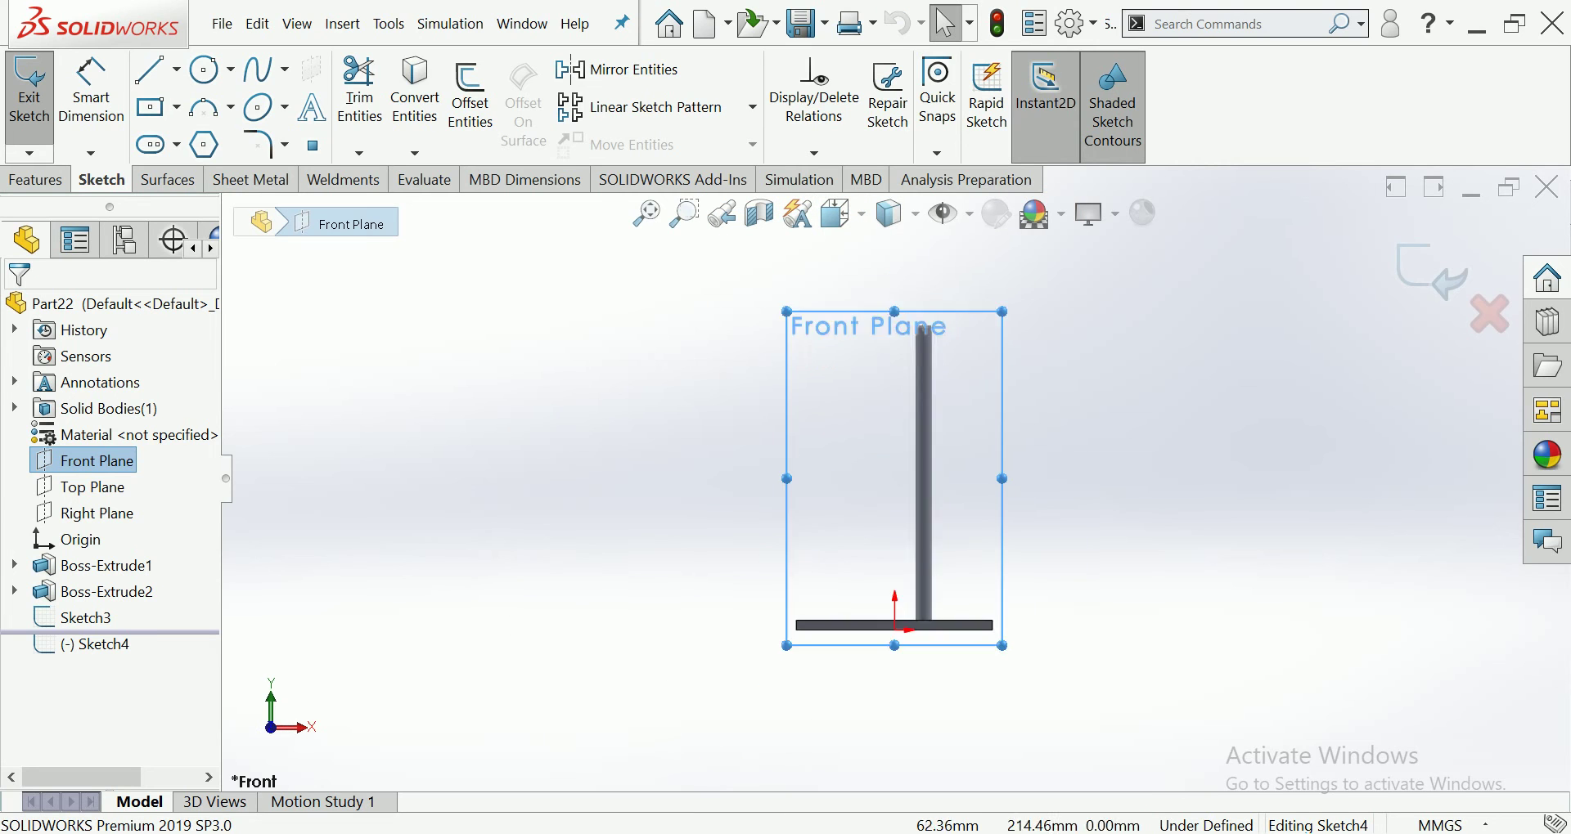
key(ctrl+b)
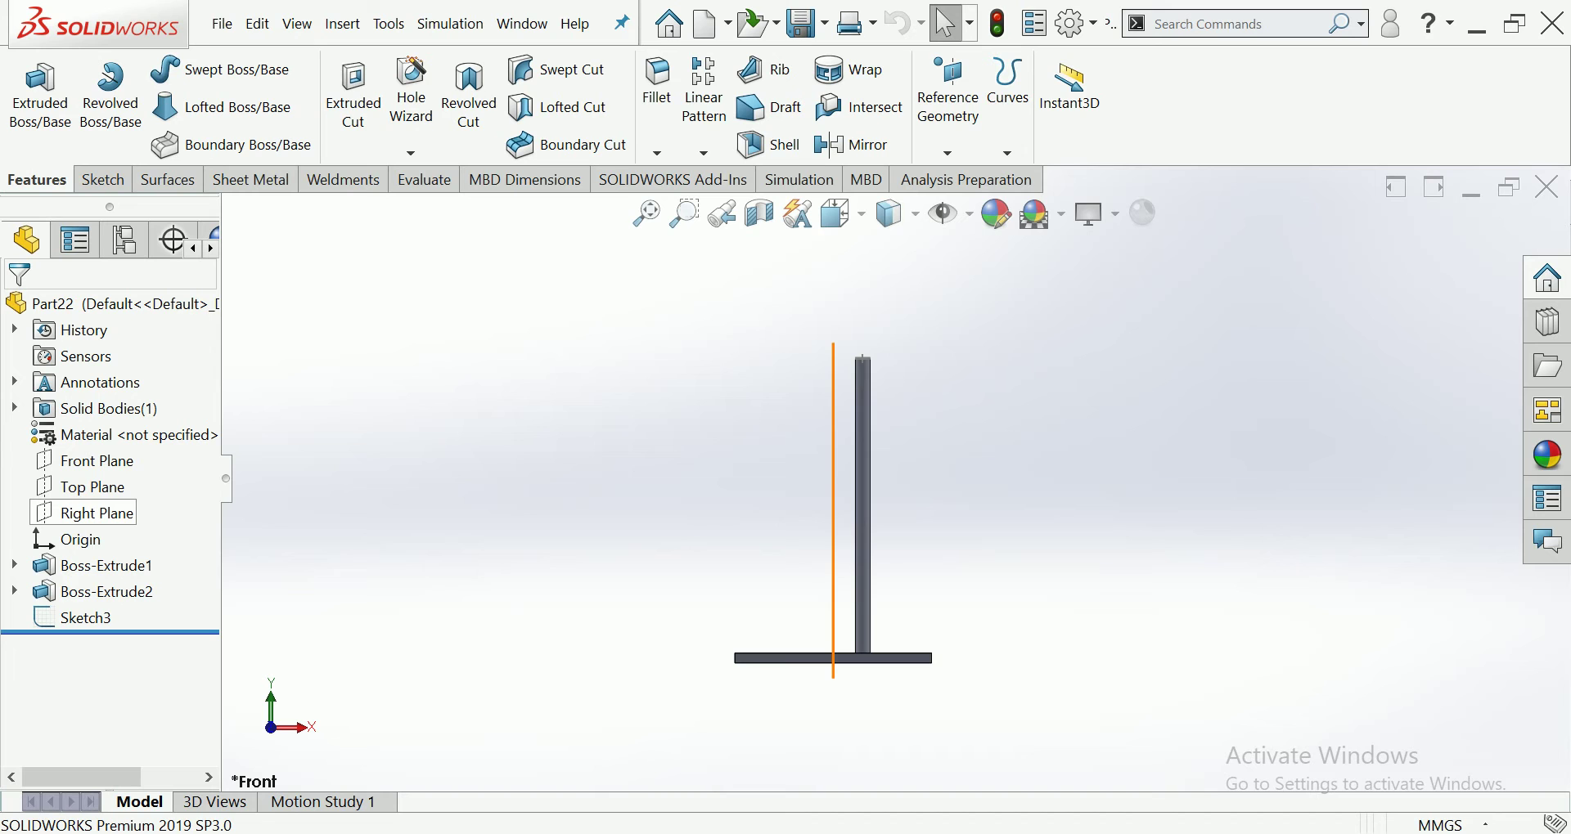
click(86, 513)
click(947, 90)
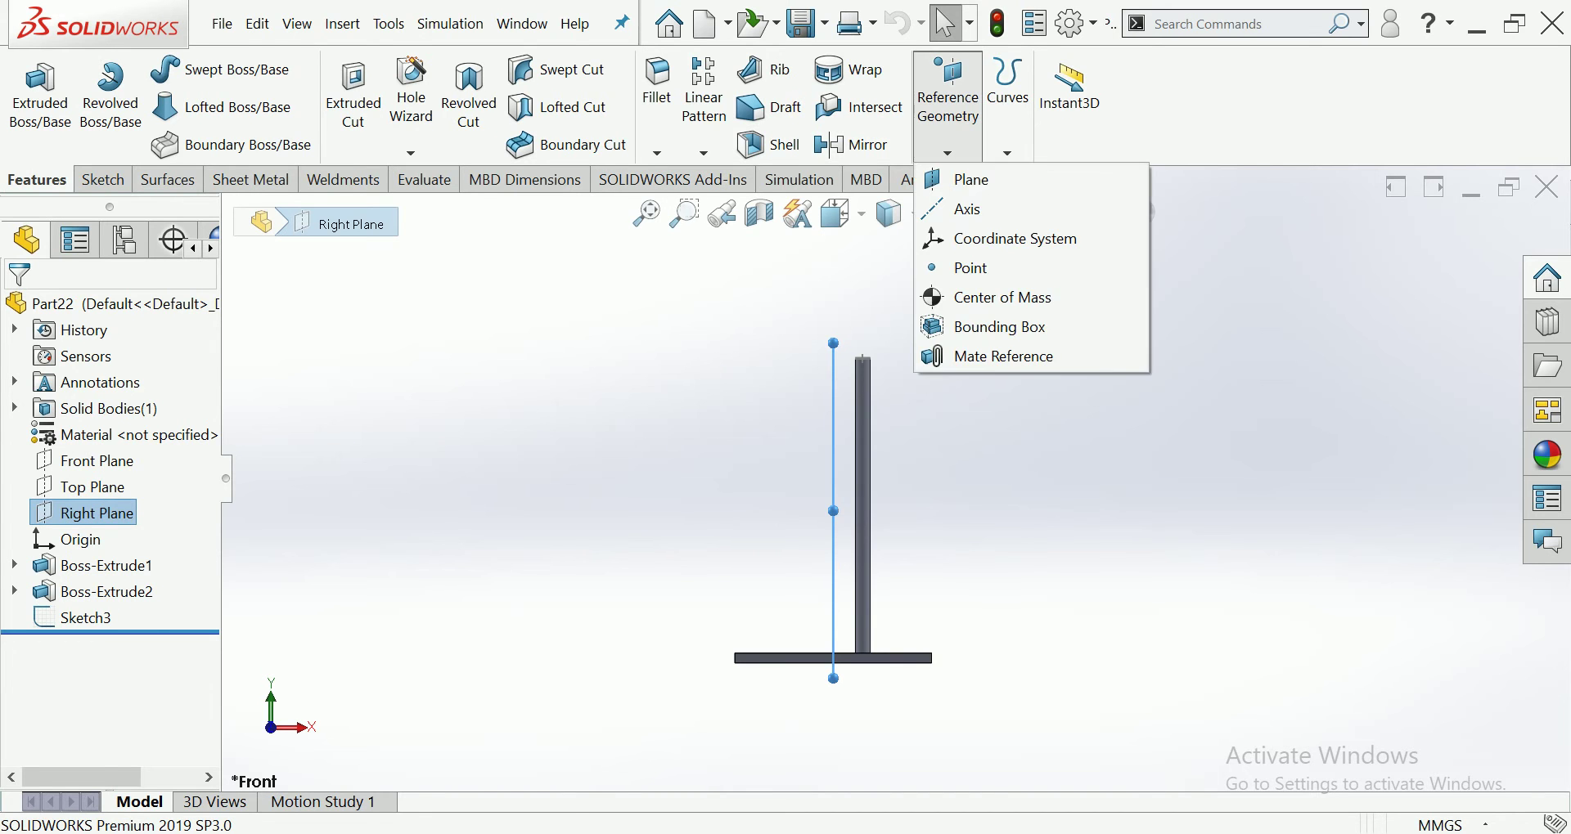
Create reference Plane1 parallel to the Right Plane at a 150 mm offset
click(957, 183)
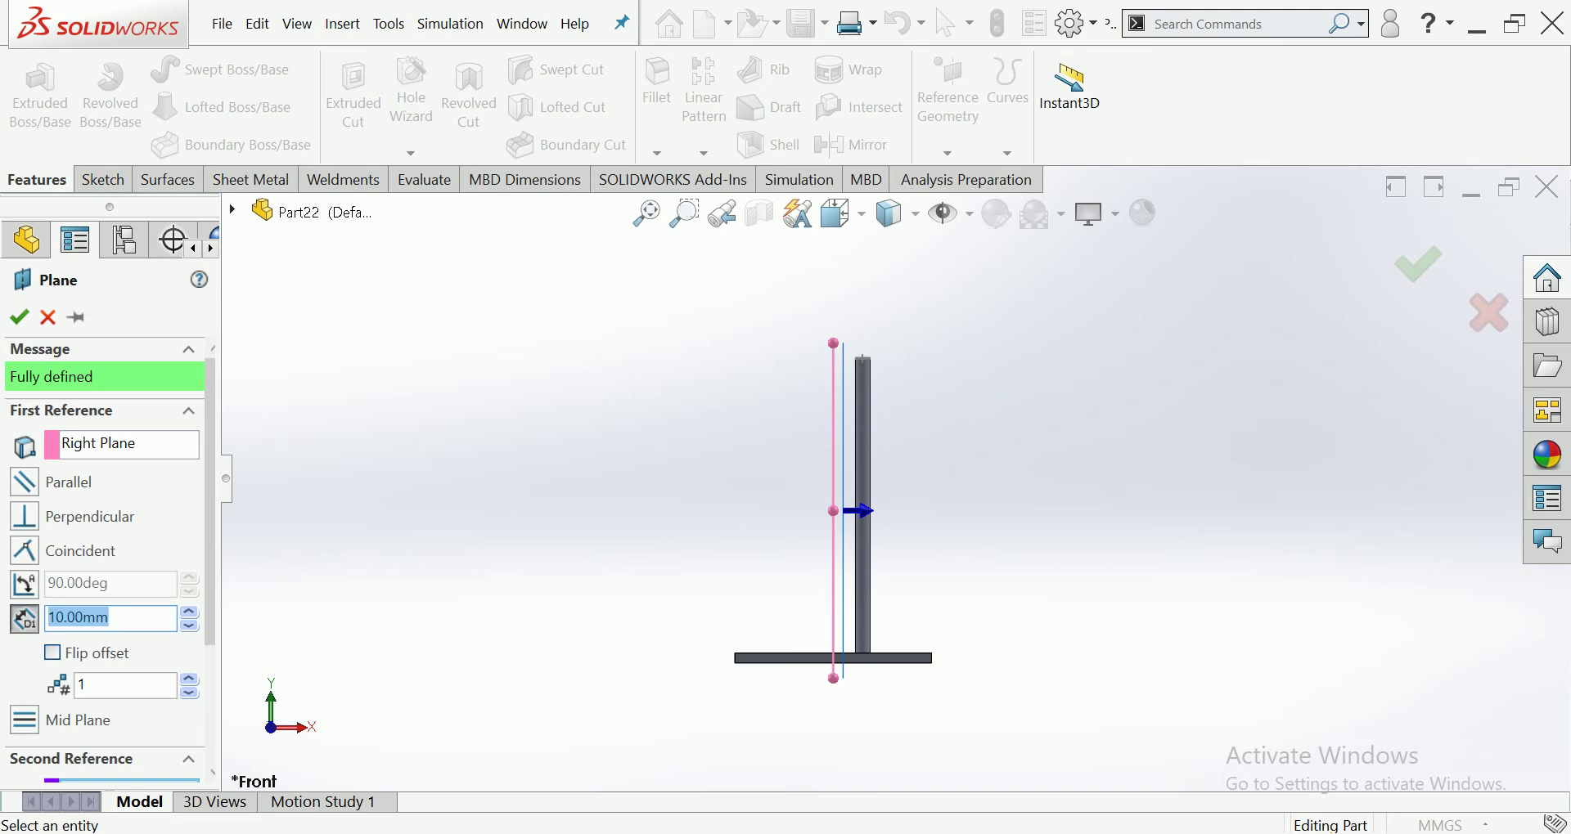
text(300)
key(Return)
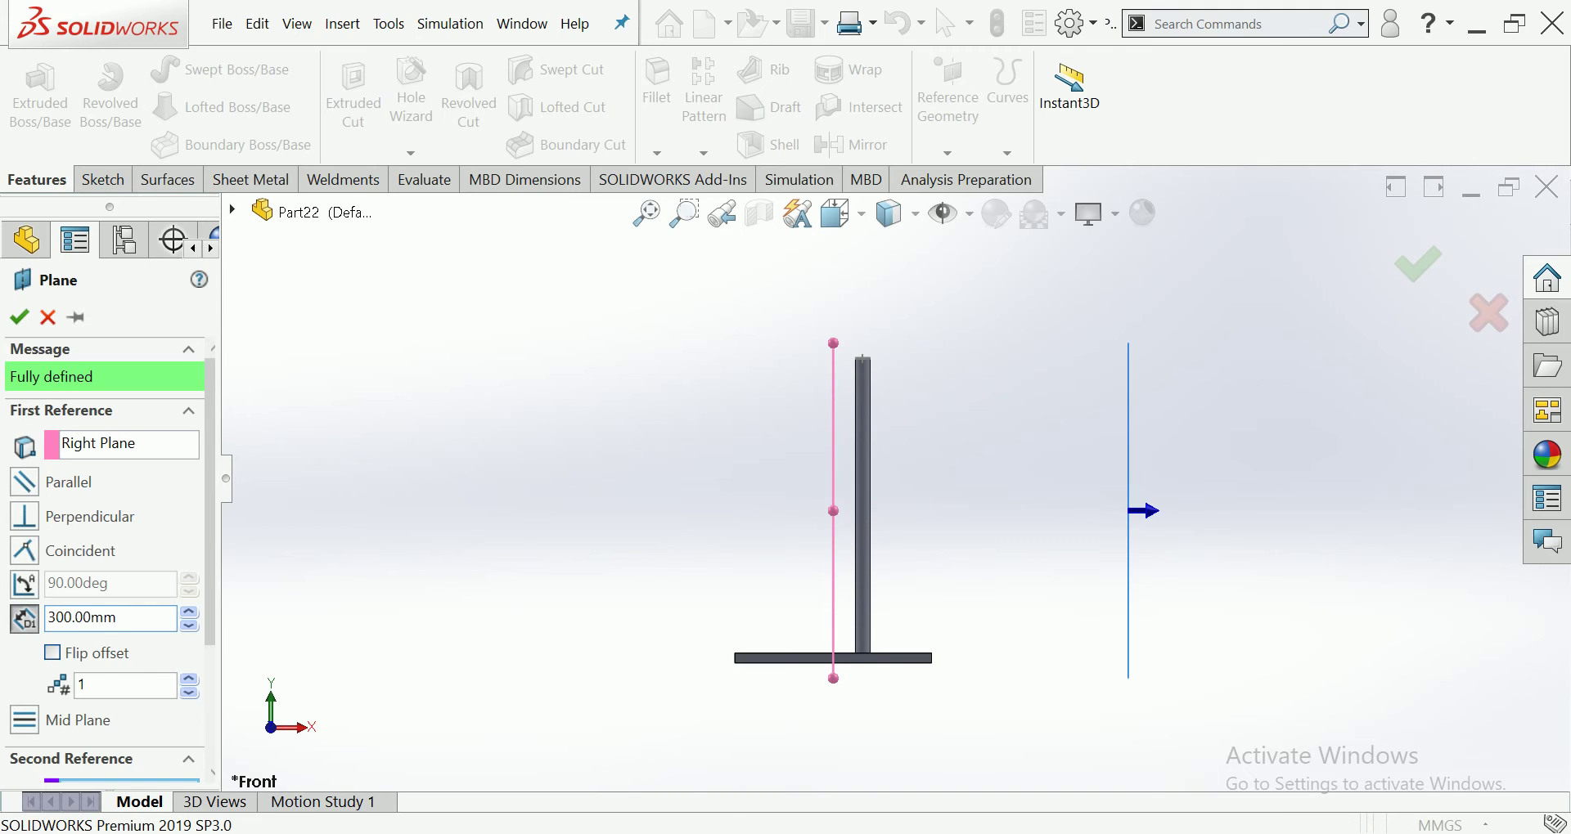
double_click(82, 617)
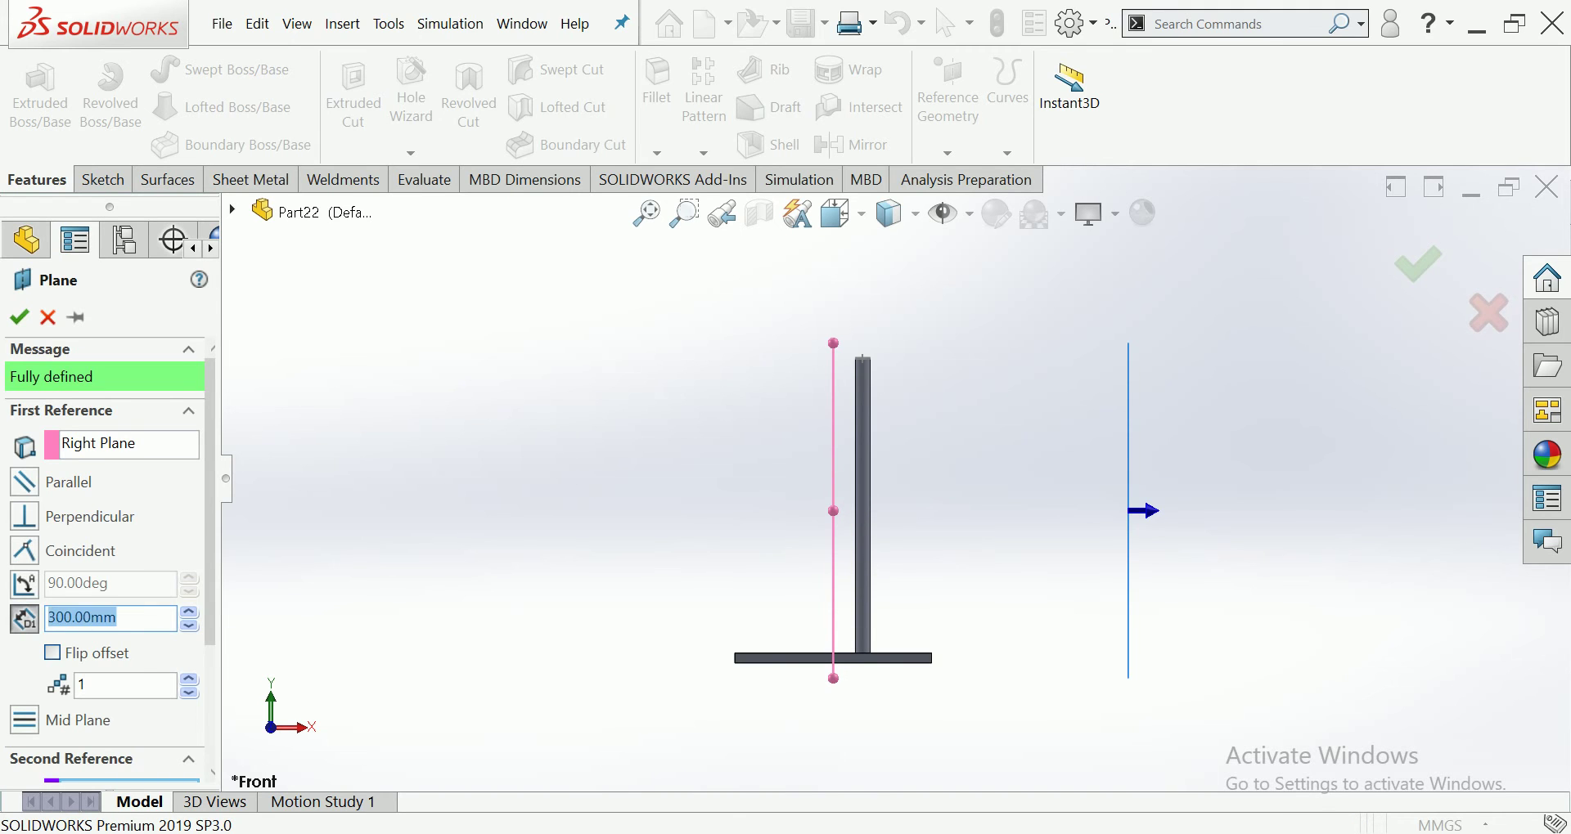
text(200)
key(Return)
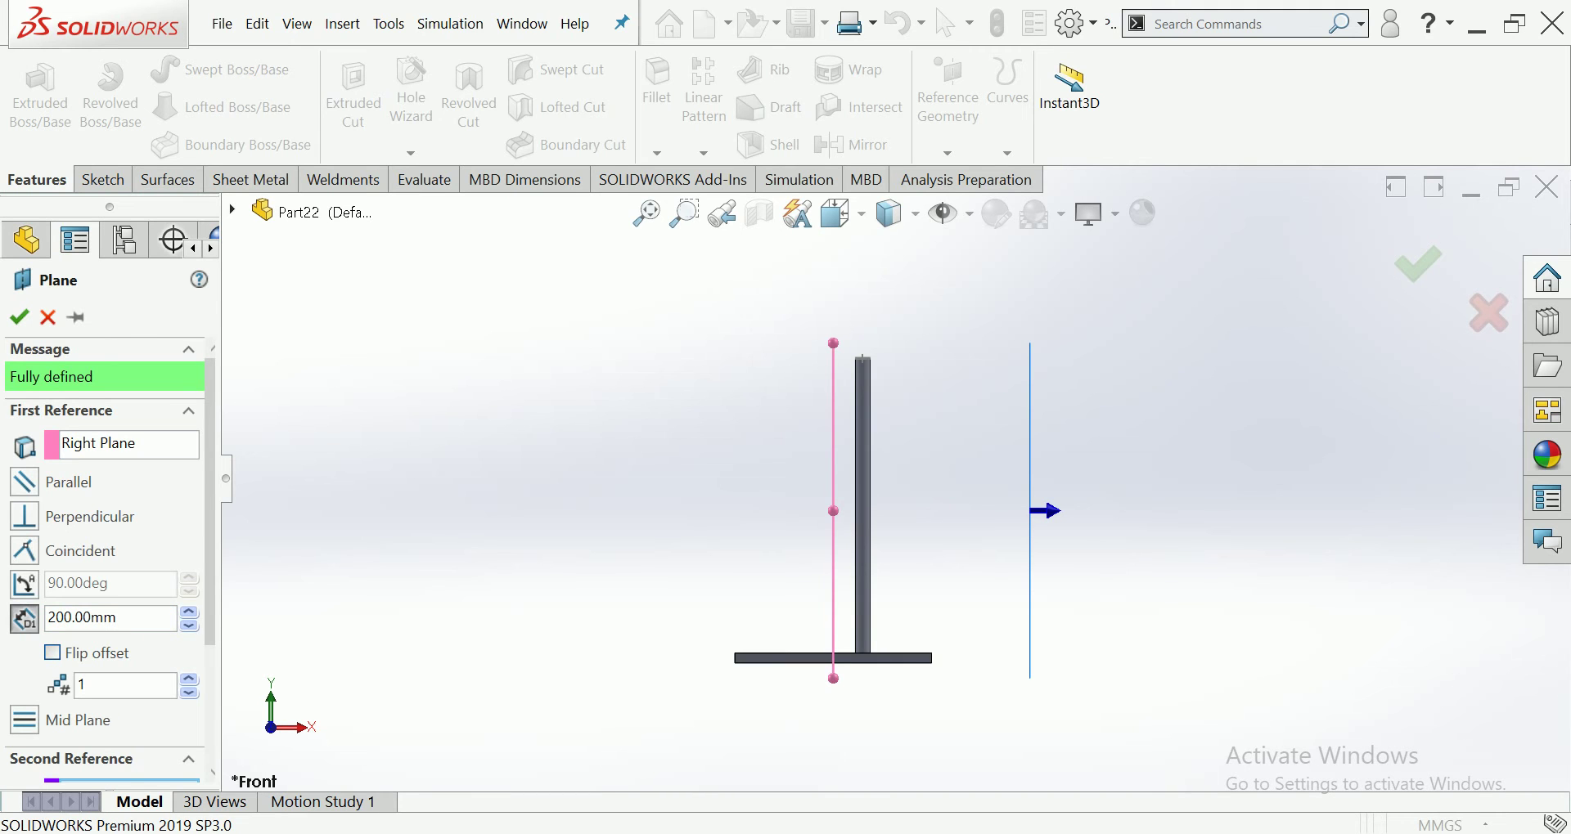
double_click(81, 618)
text(150)
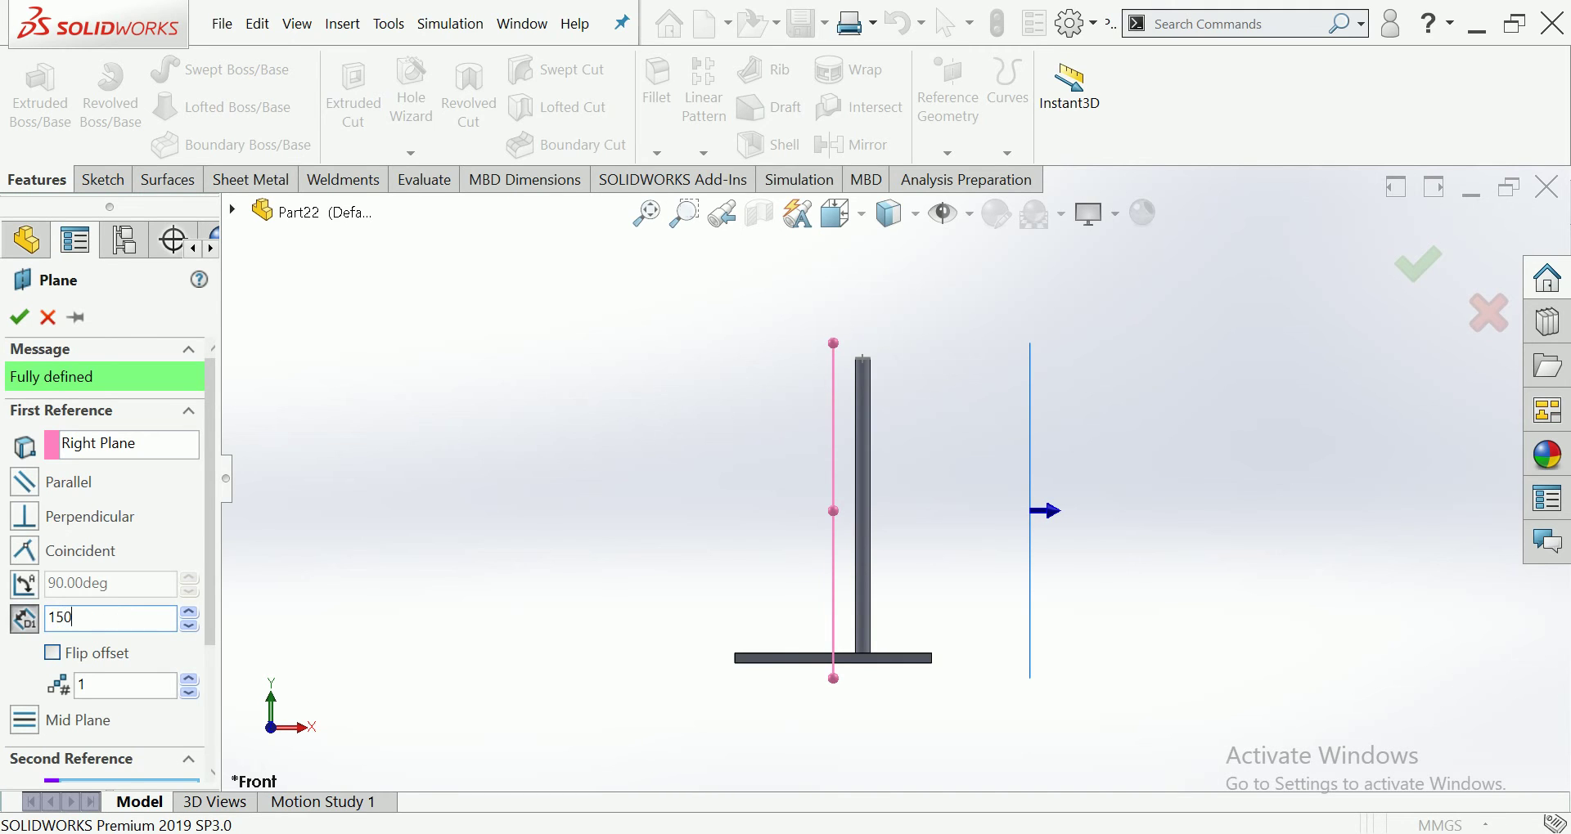
key(Return)
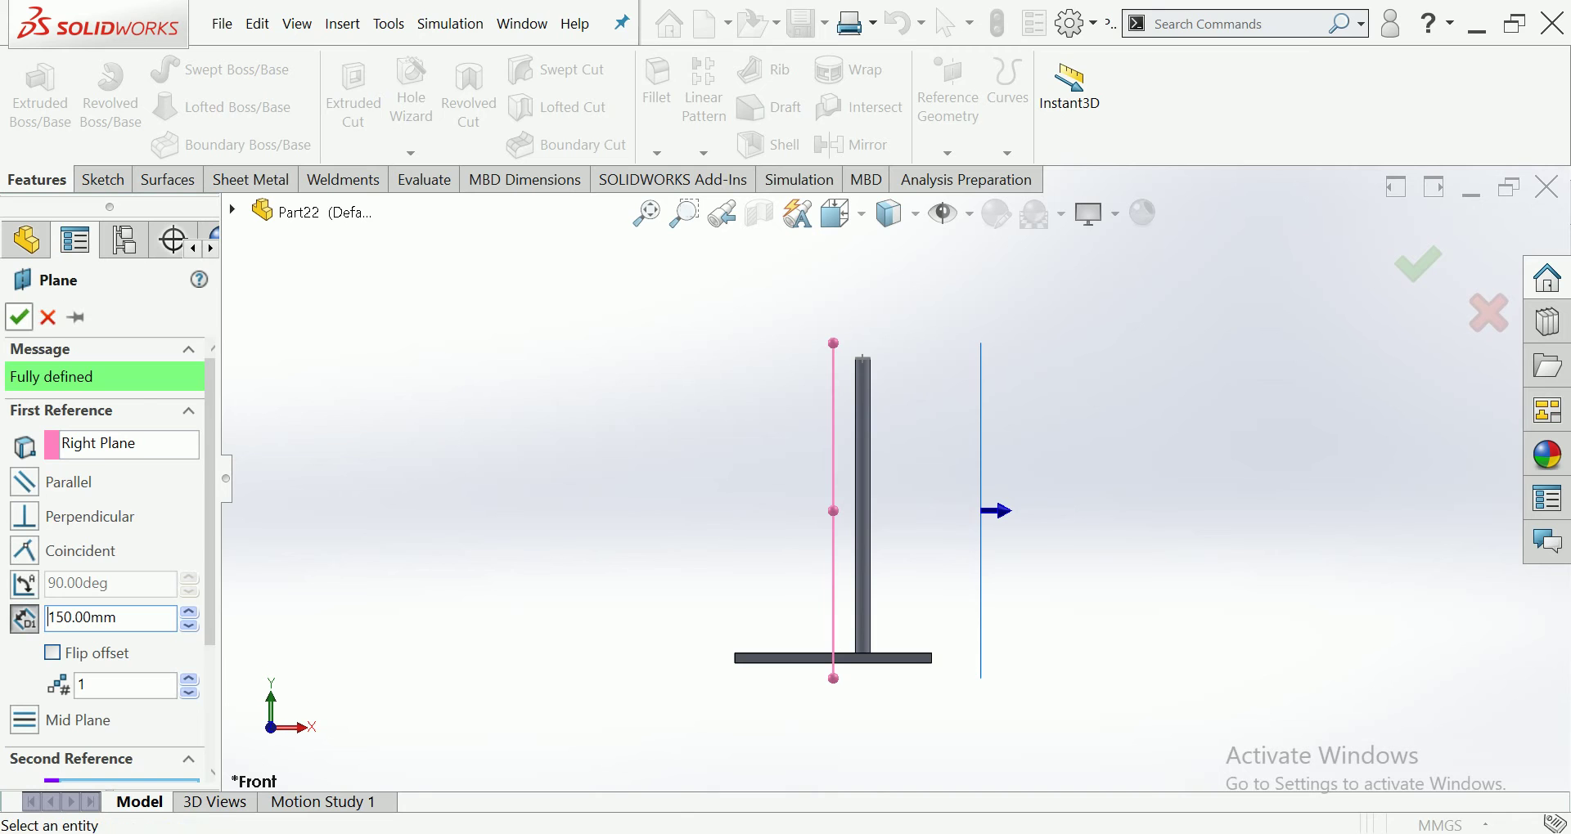
key(Return)
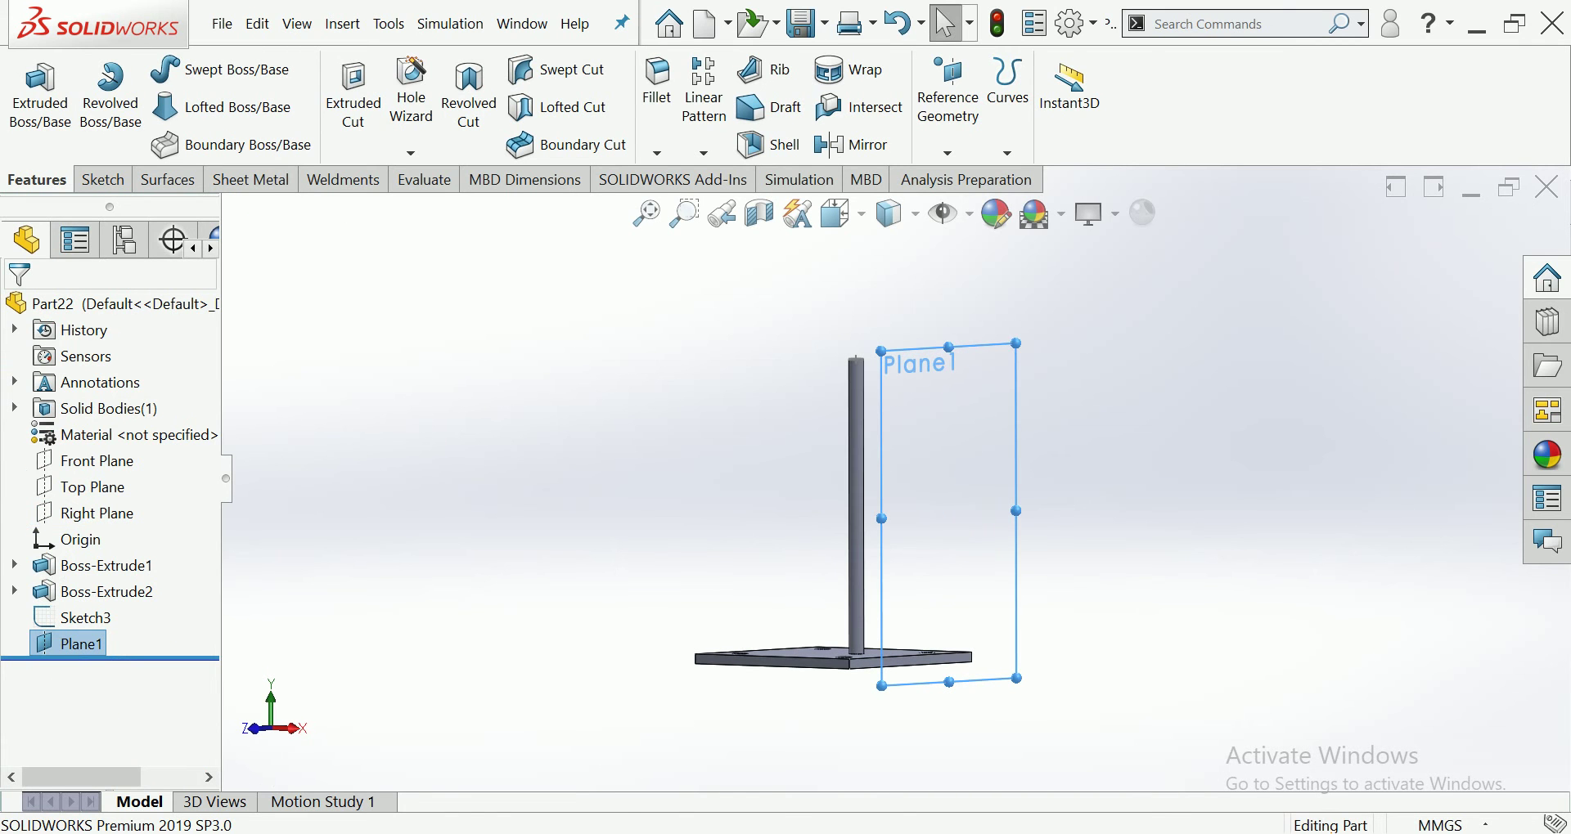
right_click(1003, 388)
Sketch a small circle on Plane1 above the tube top, viewed face-on
click(1023, 358)
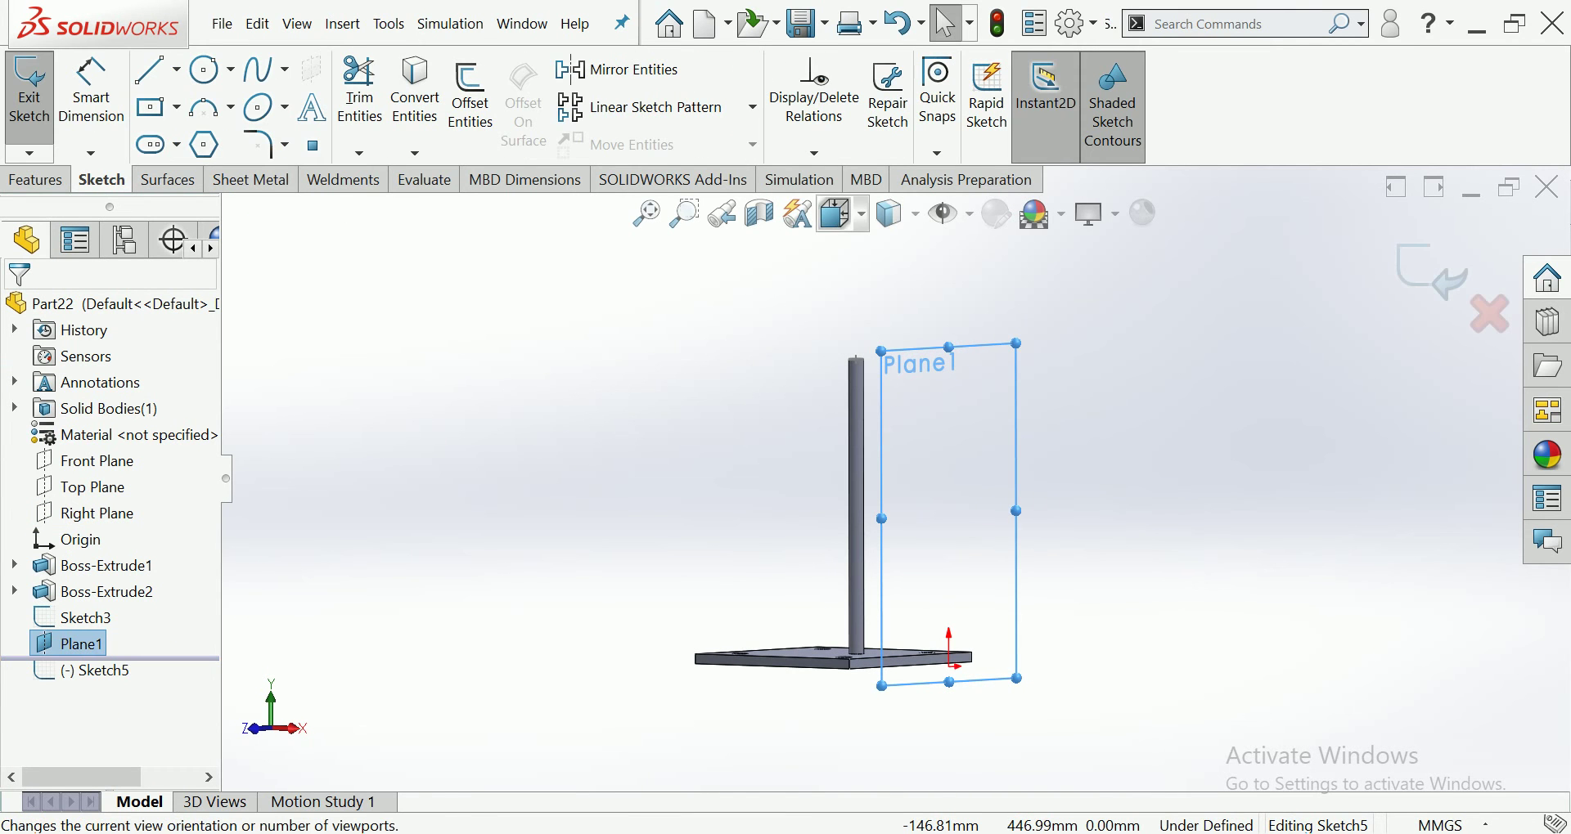
click(836, 214)
click(993, 371)
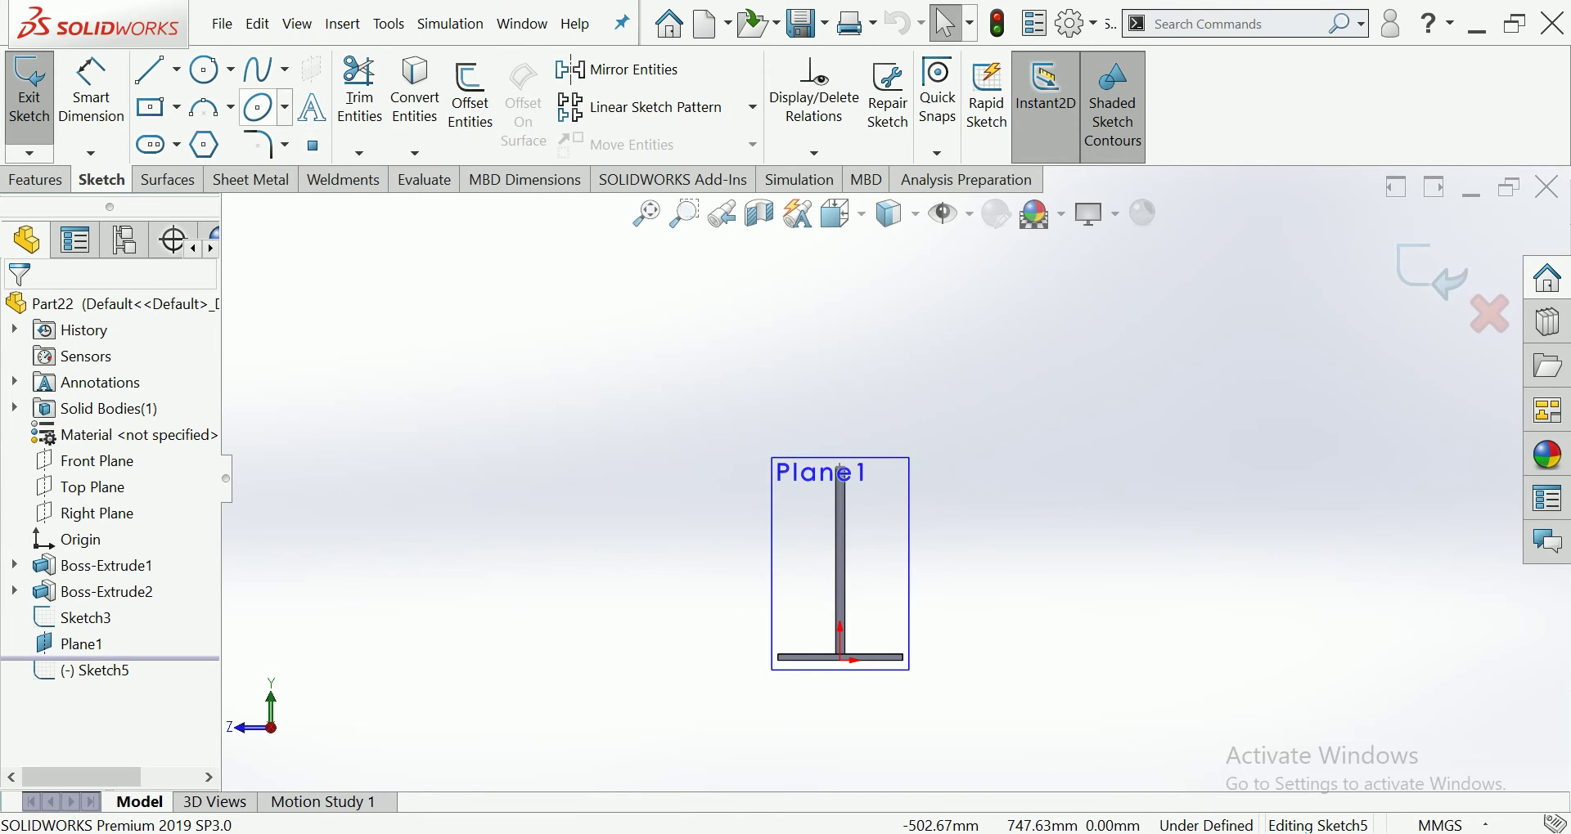
click(204, 69)
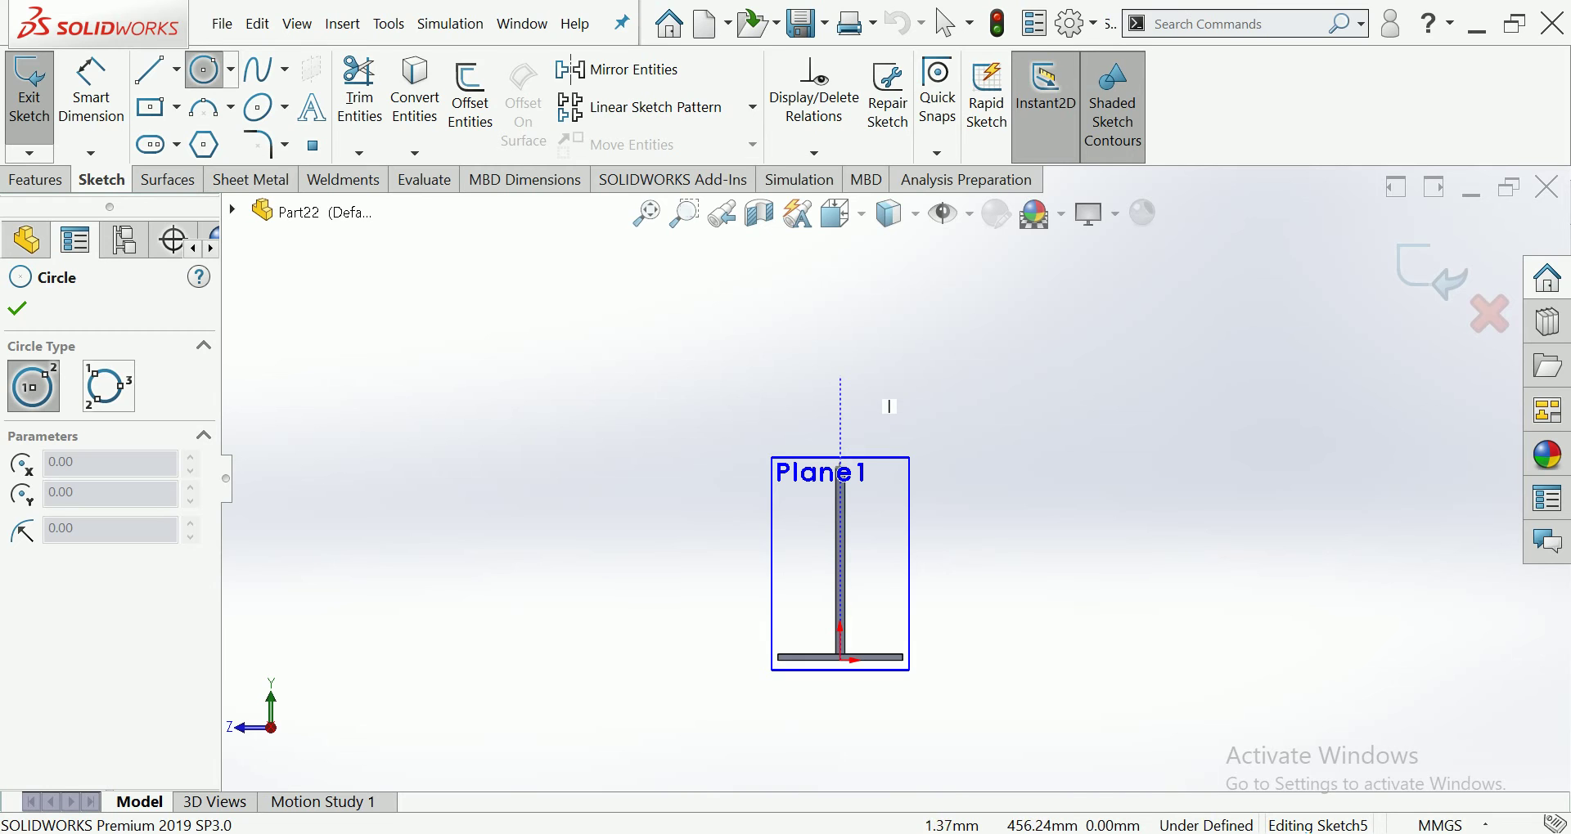
click(840, 390)
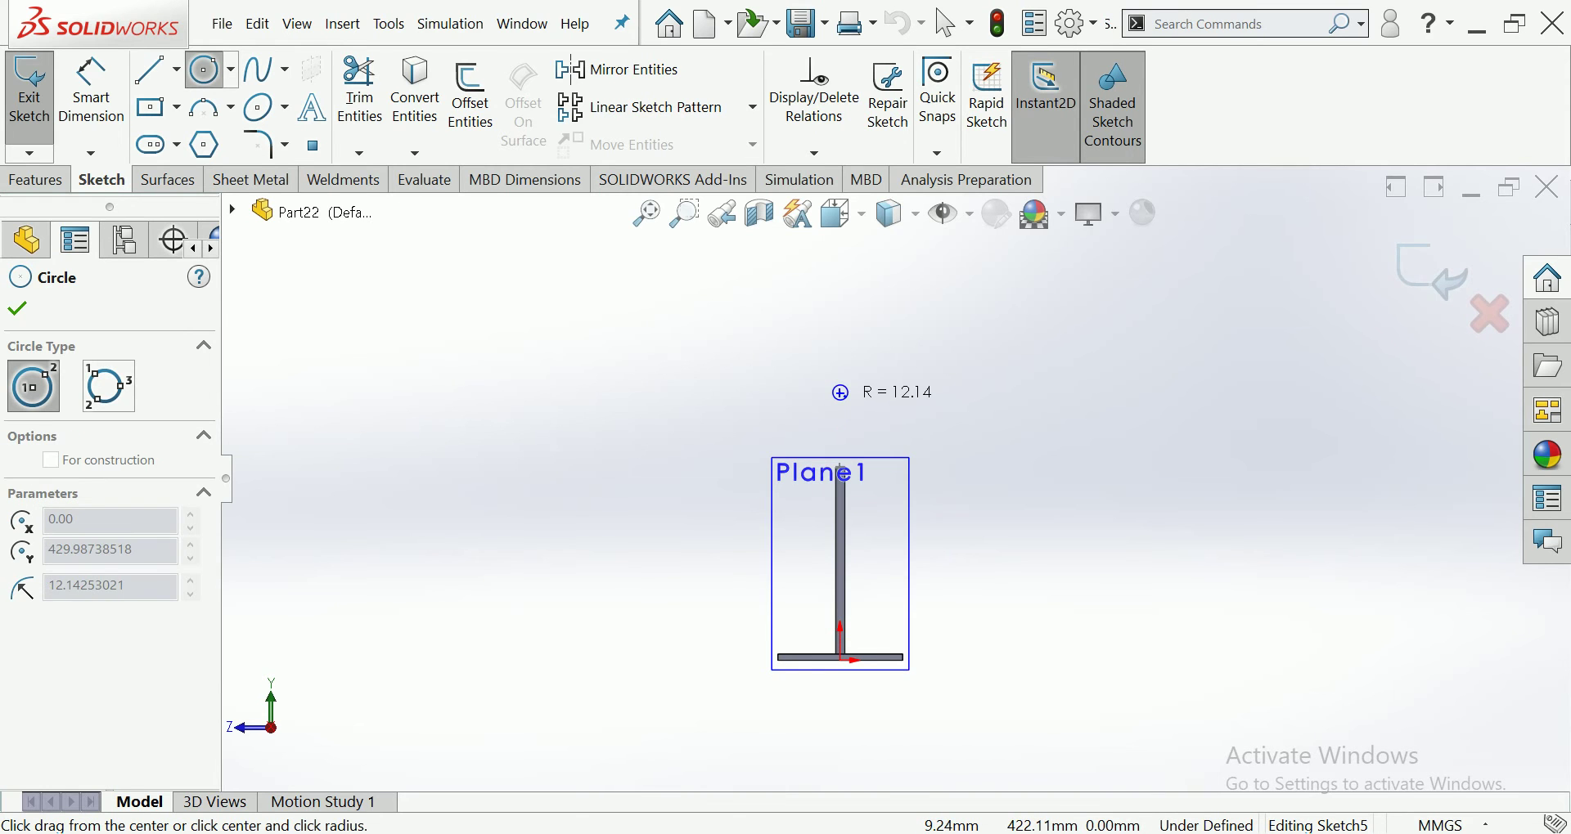
click(848, 392)
scroll(832, 407, up, 2)
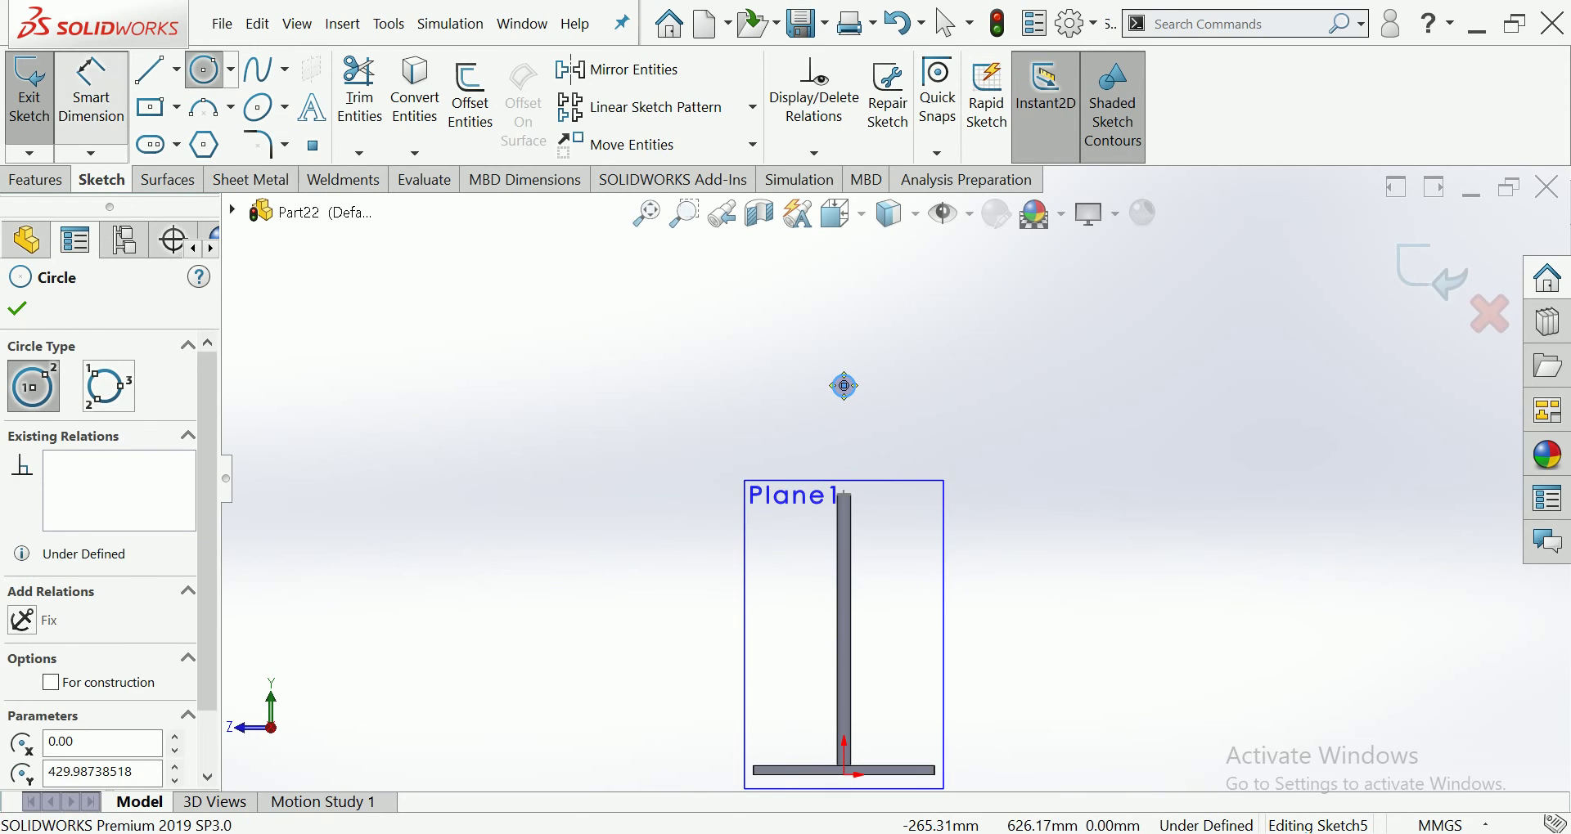
Dimension the circle to Ø12 and close the sketch
click(91, 90)
scroll(809, 413, up, 2)
click(859, 374)
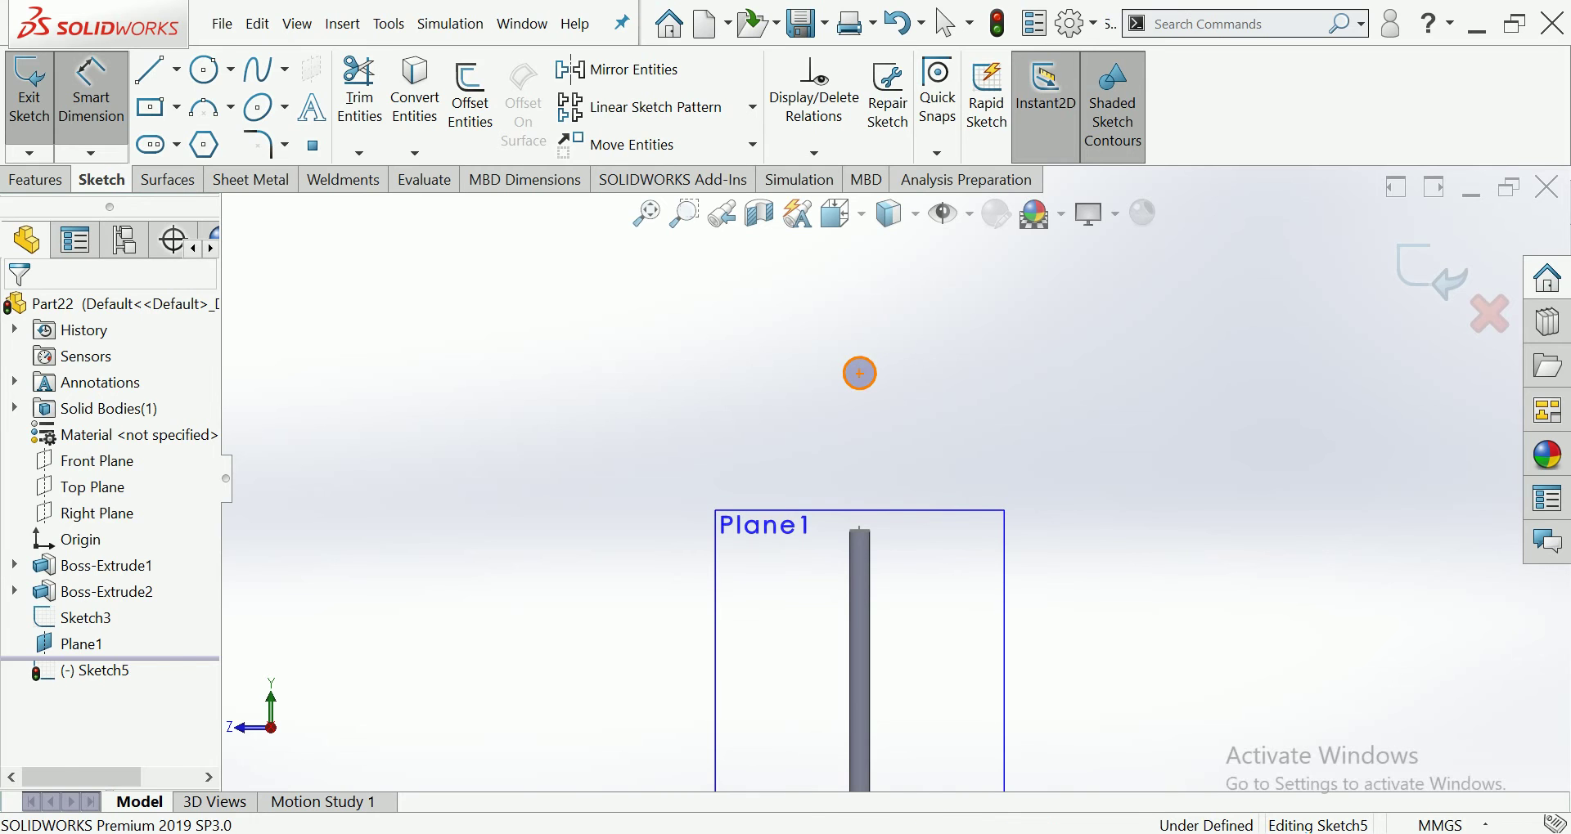
click(1186, 391)
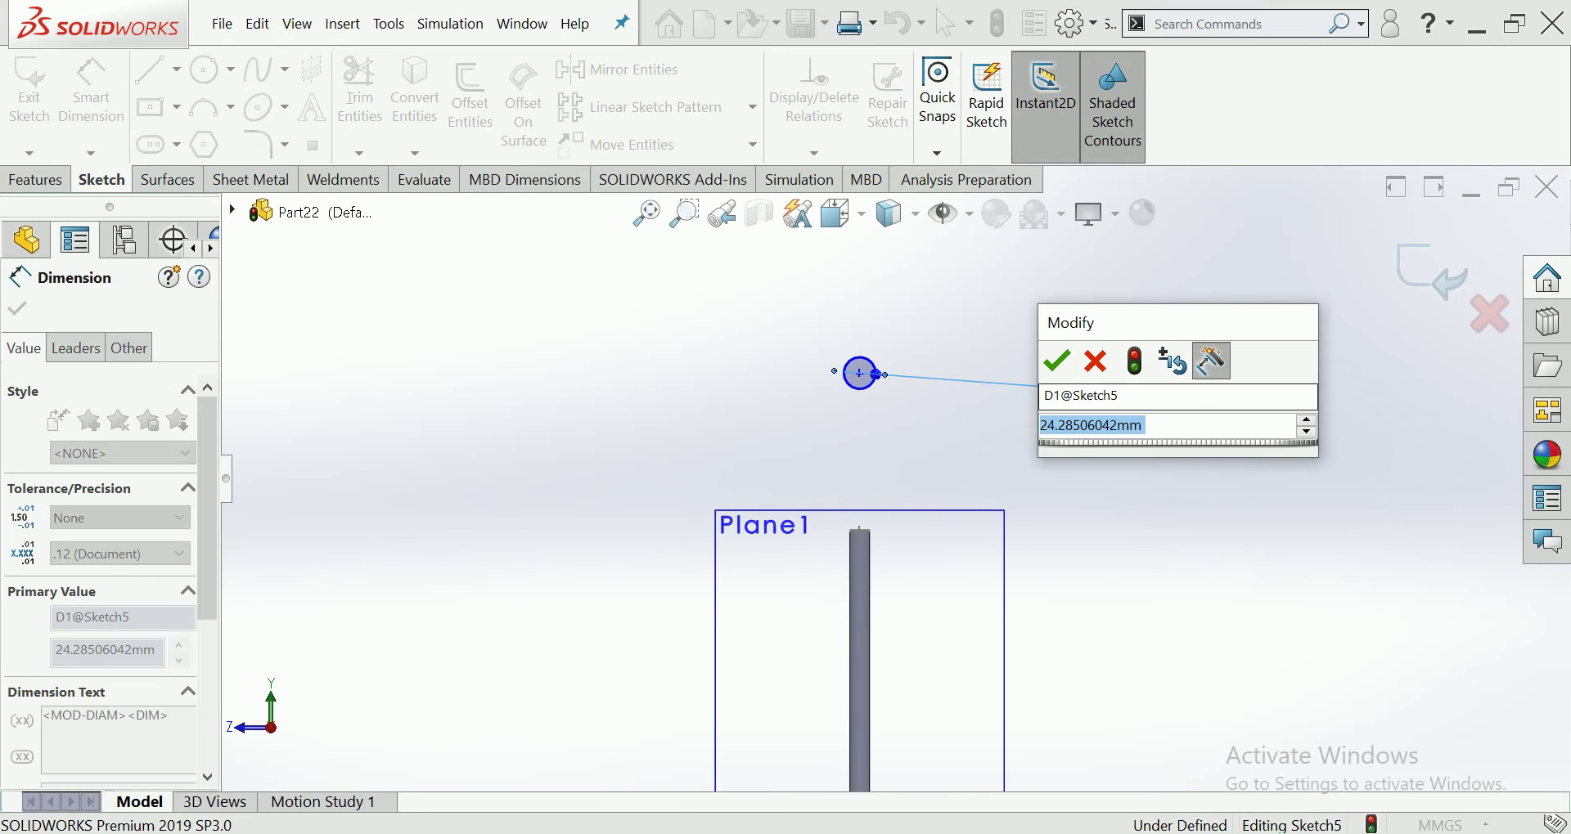
text(12)
key(Return)
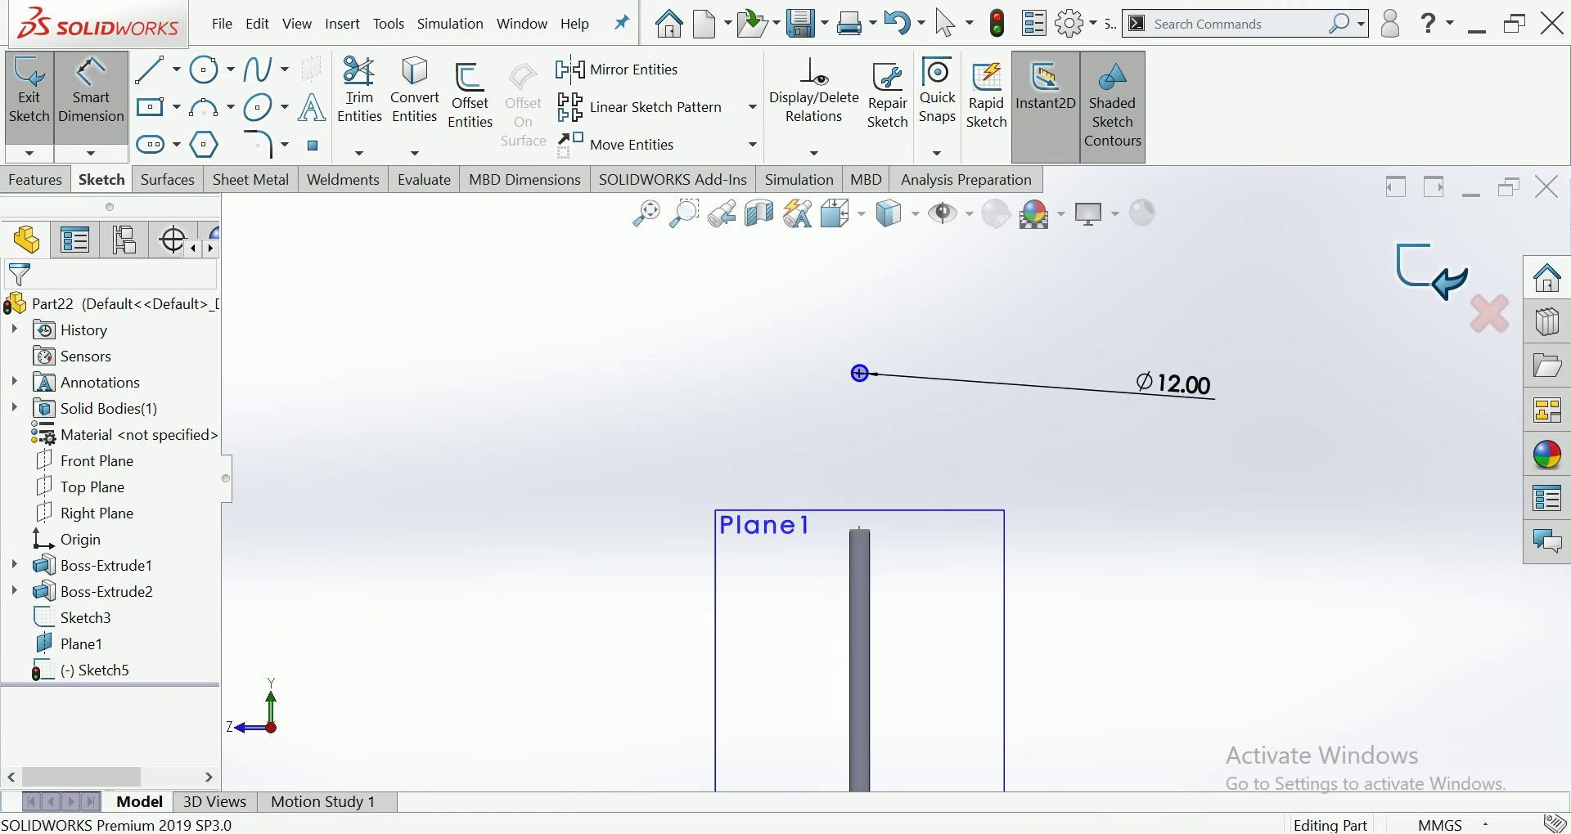
key(ctrl+b)
right_click(903, 420)
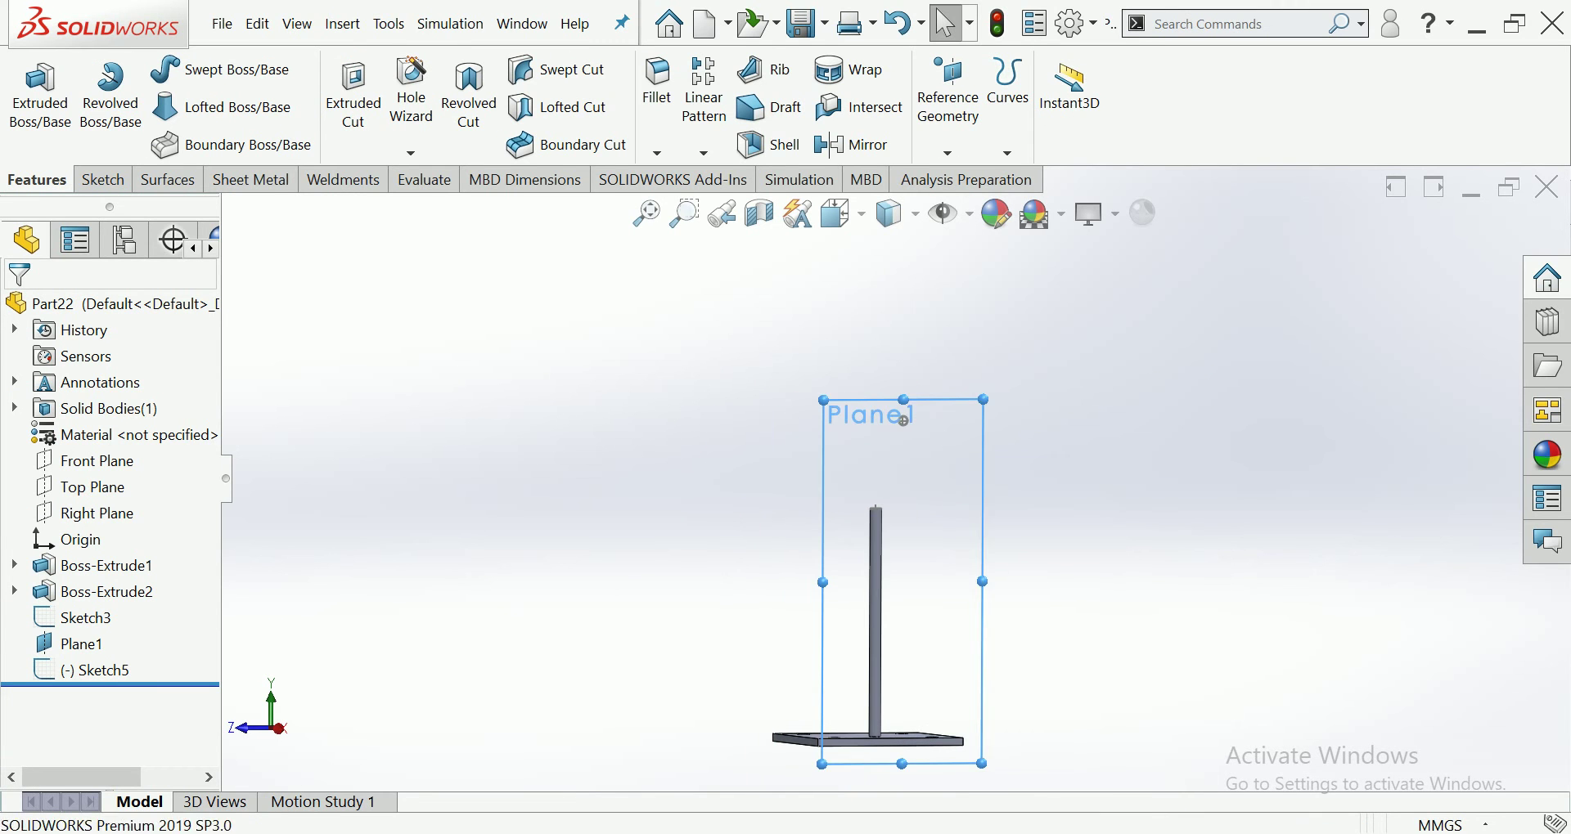
Hide Plane1 and start a sketch on the Front Plane in Front view
click(1027, 445)
middle_drag(900, 439, 943, 453)
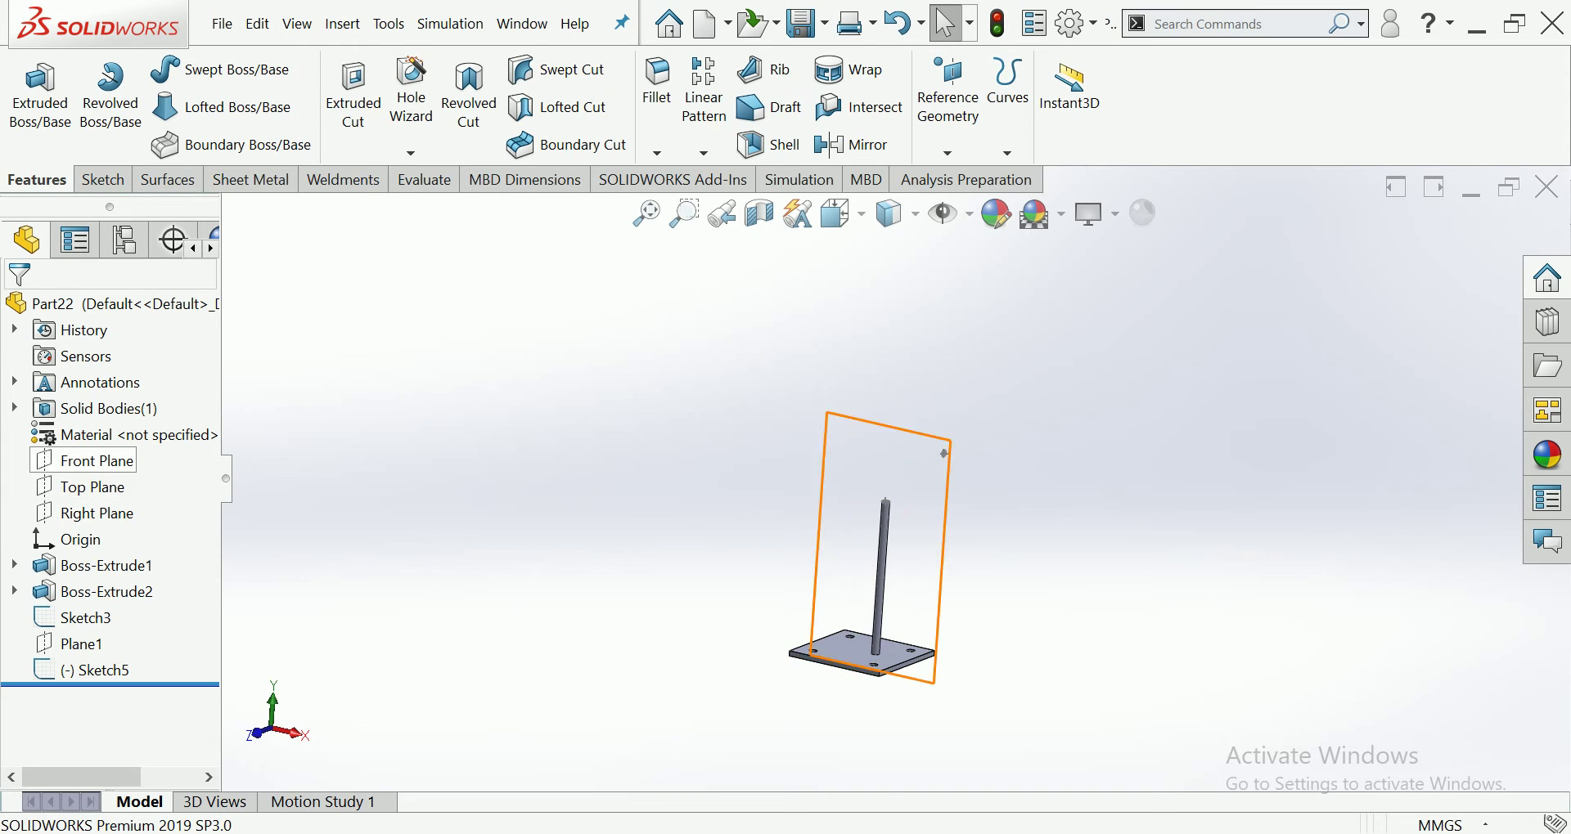
click(96, 460)
click(130, 425)
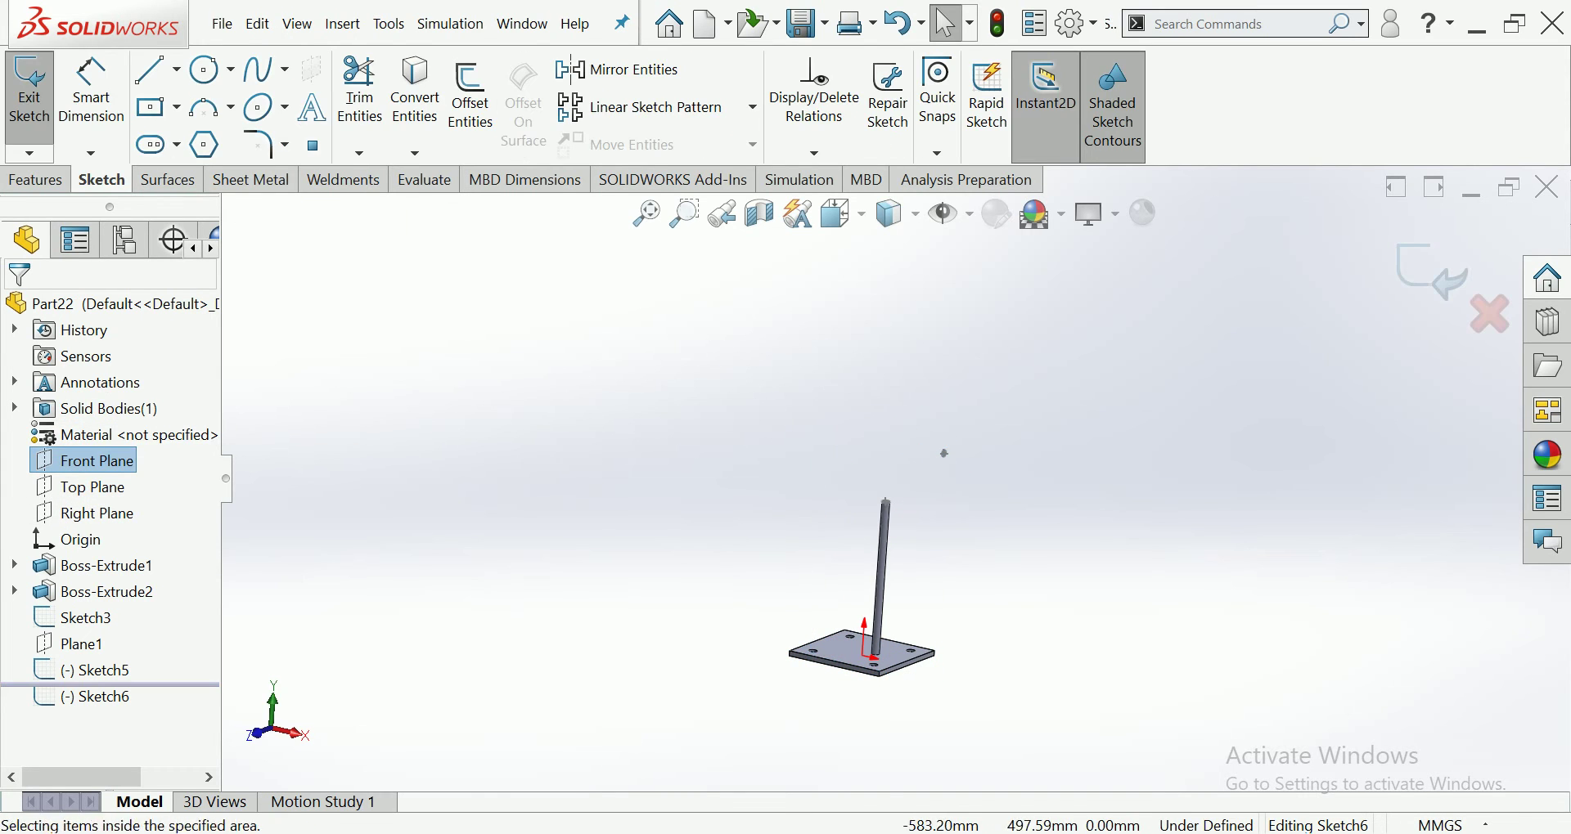
click(843, 214)
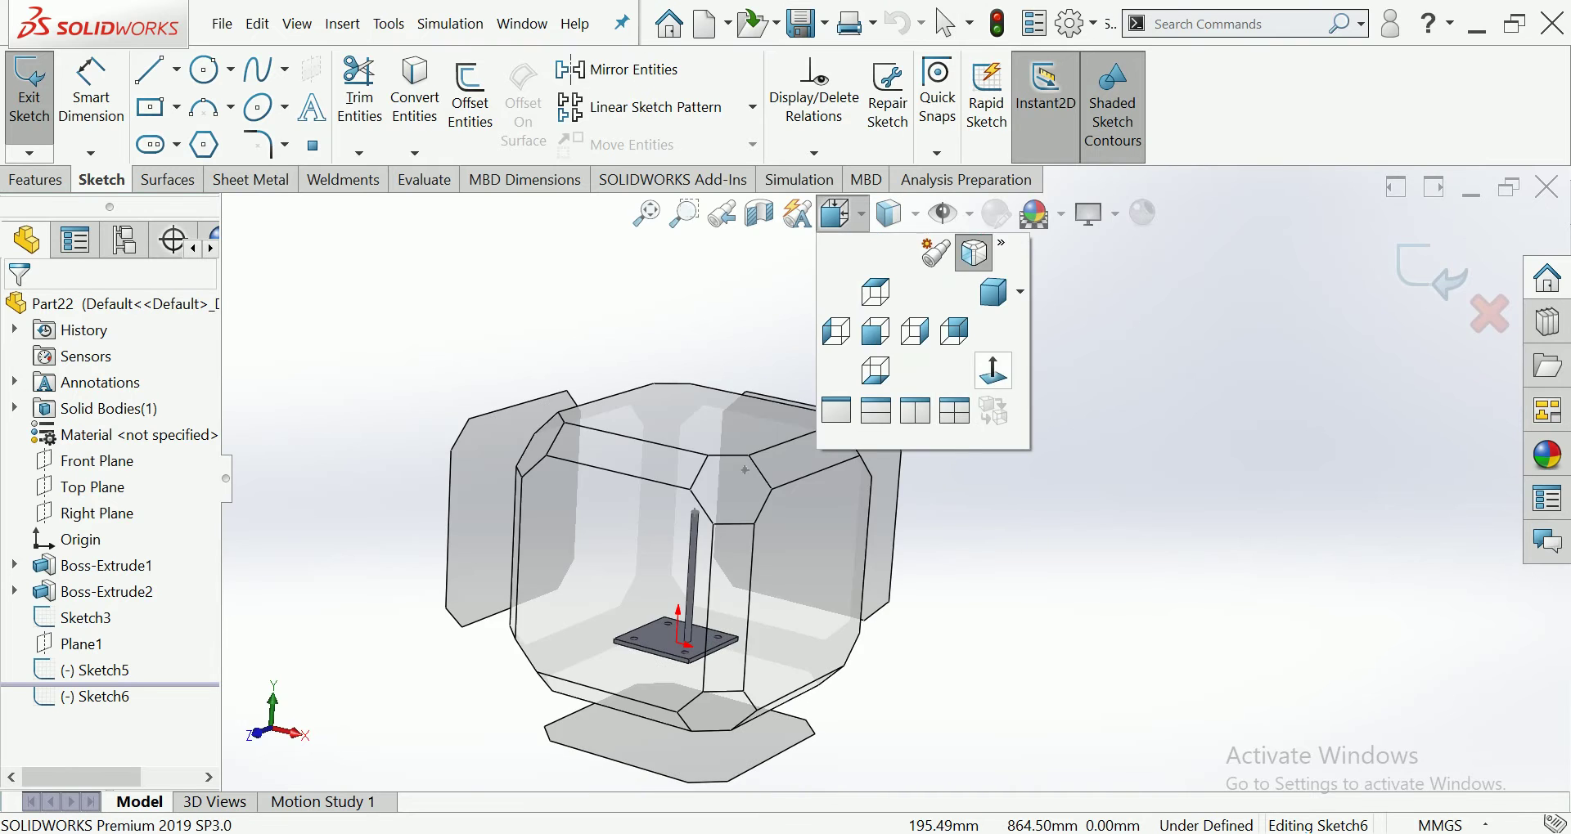
click(994, 370)
Draw a three-point arc from the post top curving out to the right, then exit the sketch
key(l)
click(204, 106)
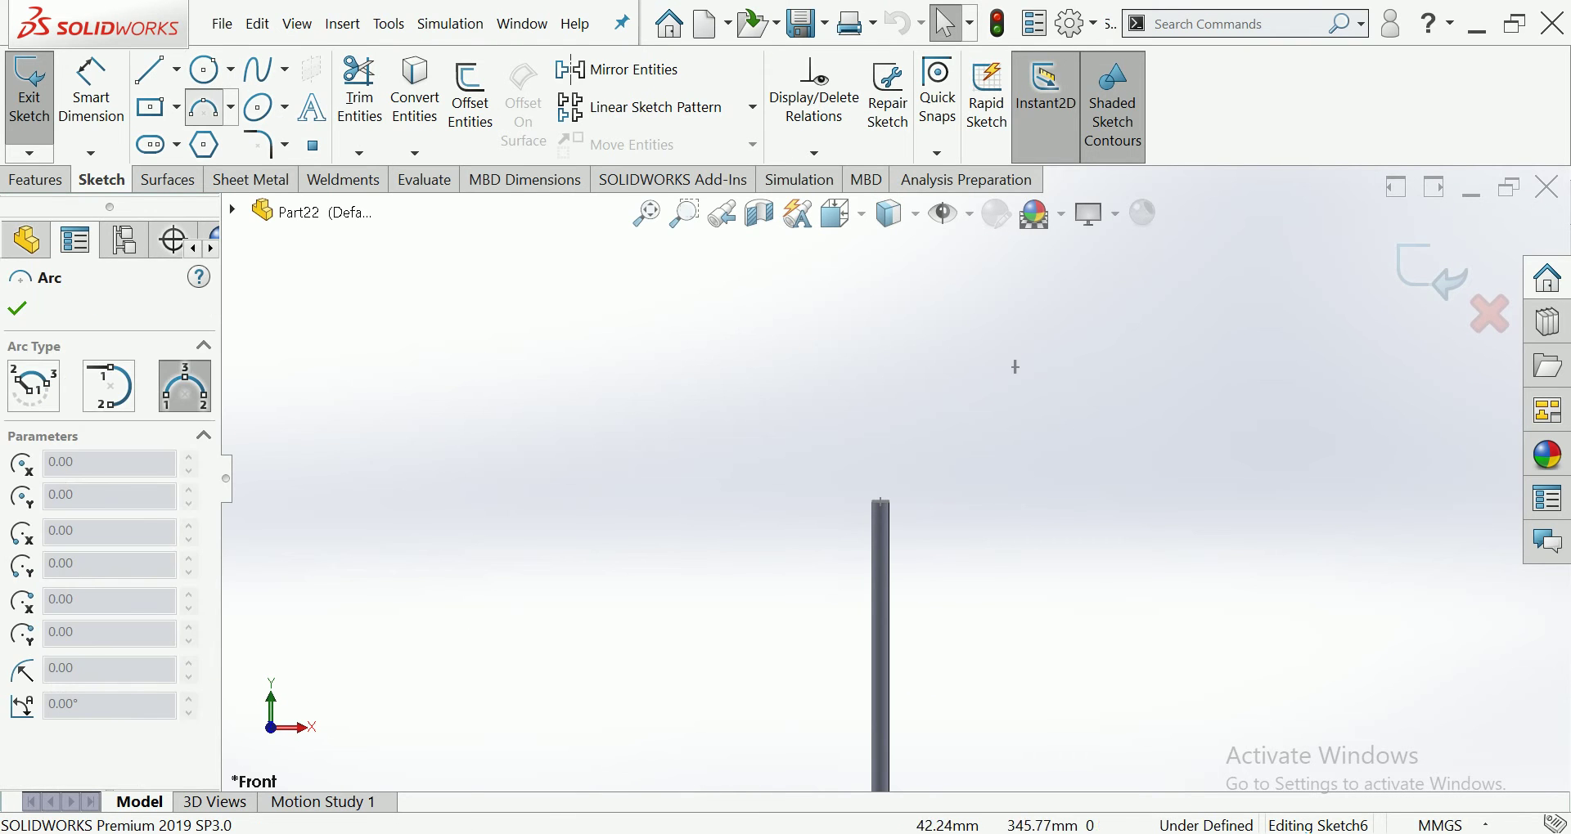
click(881, 501)
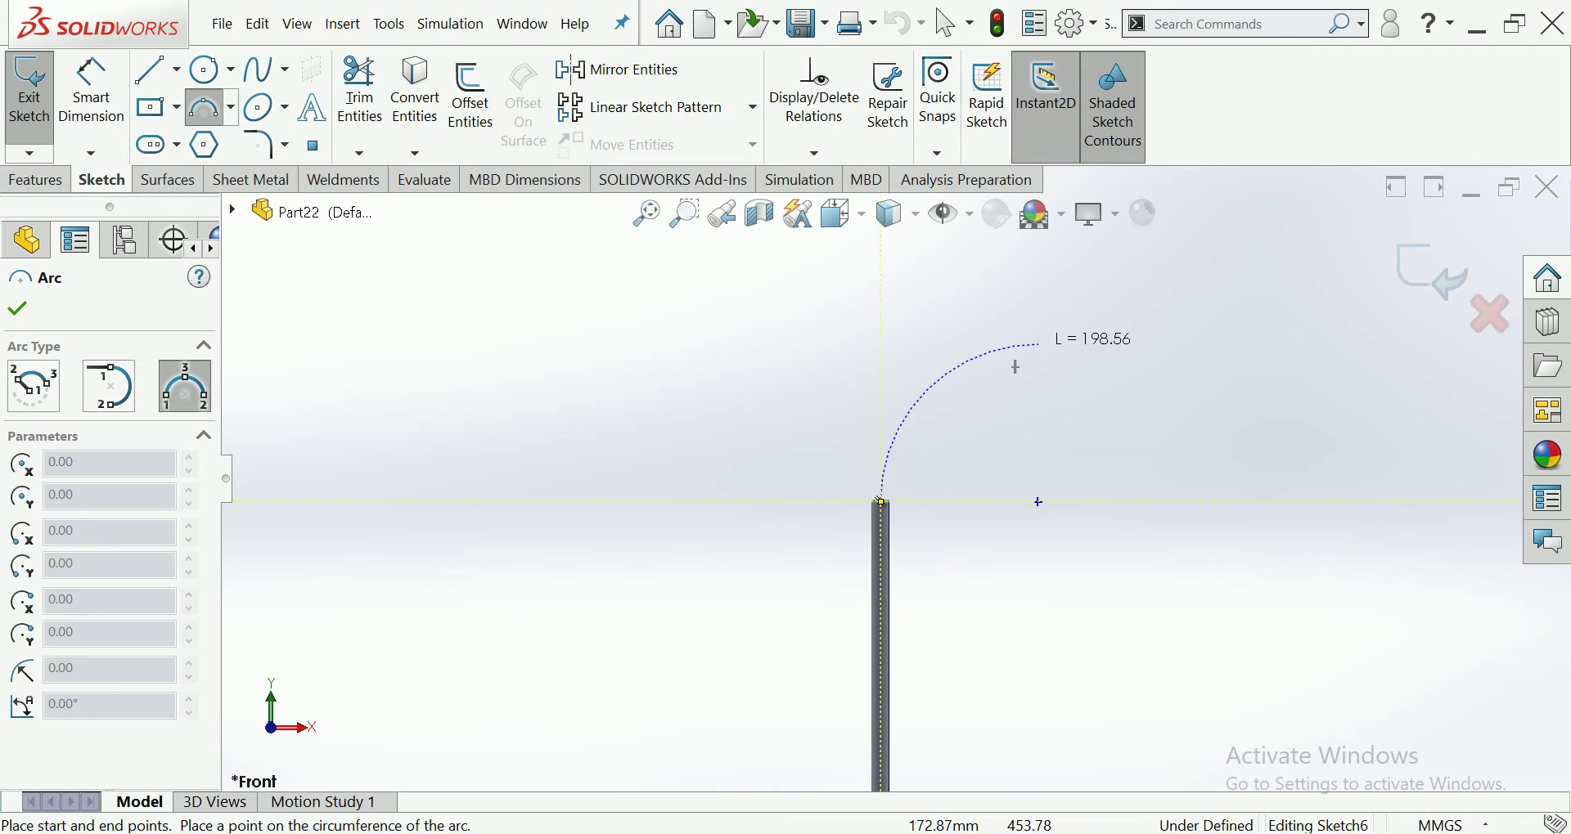
click(1017, 367)
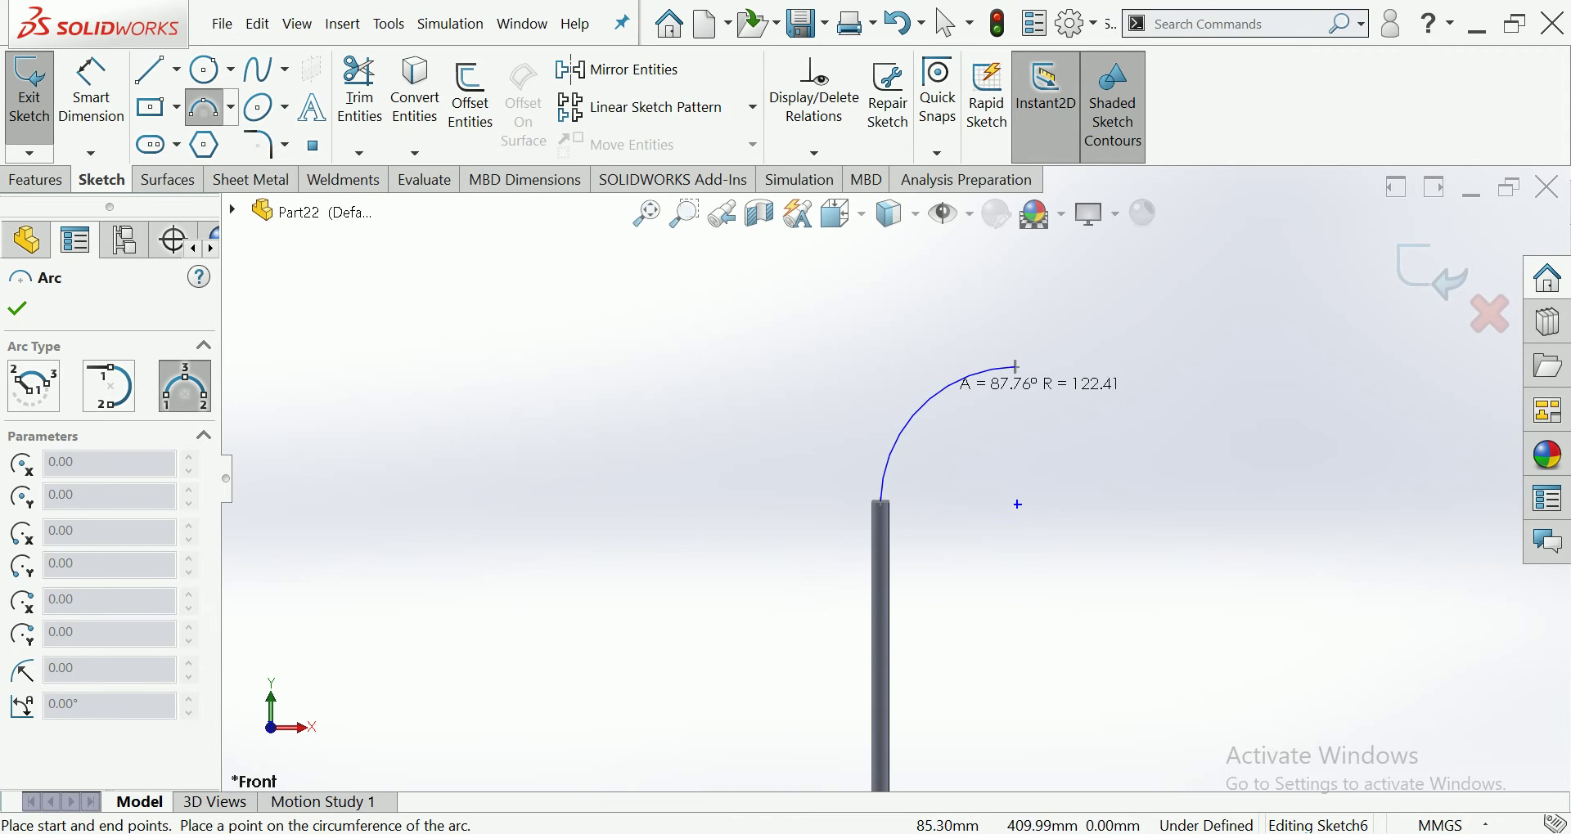
click(1015, 501)
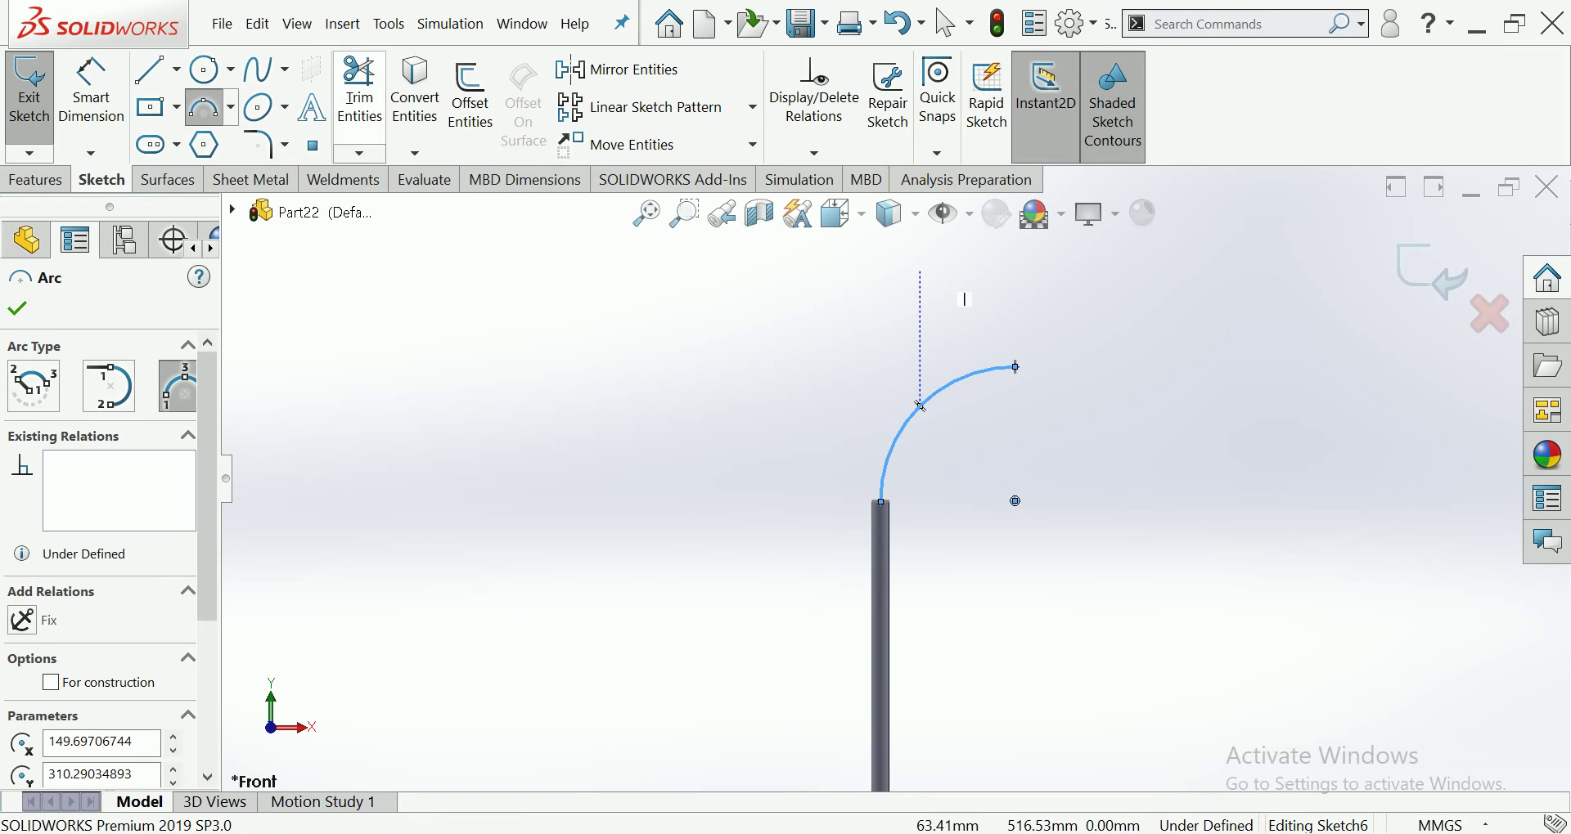
key(Escape)
scroll(894, 479, up, 3)
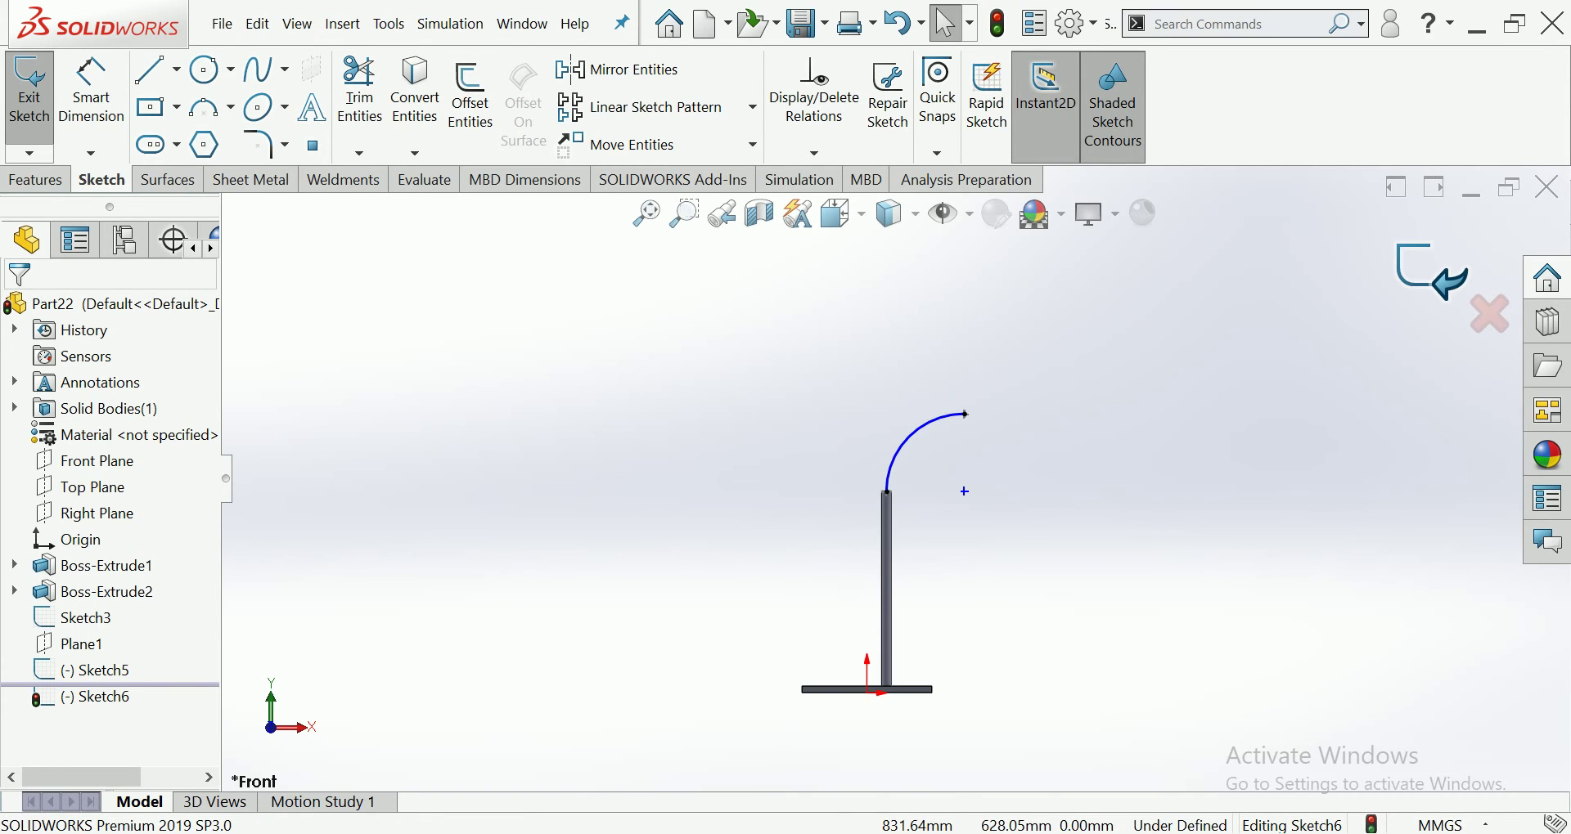
click(1432, 272)
key(Escape)
scroll(960, 388, down, 1)
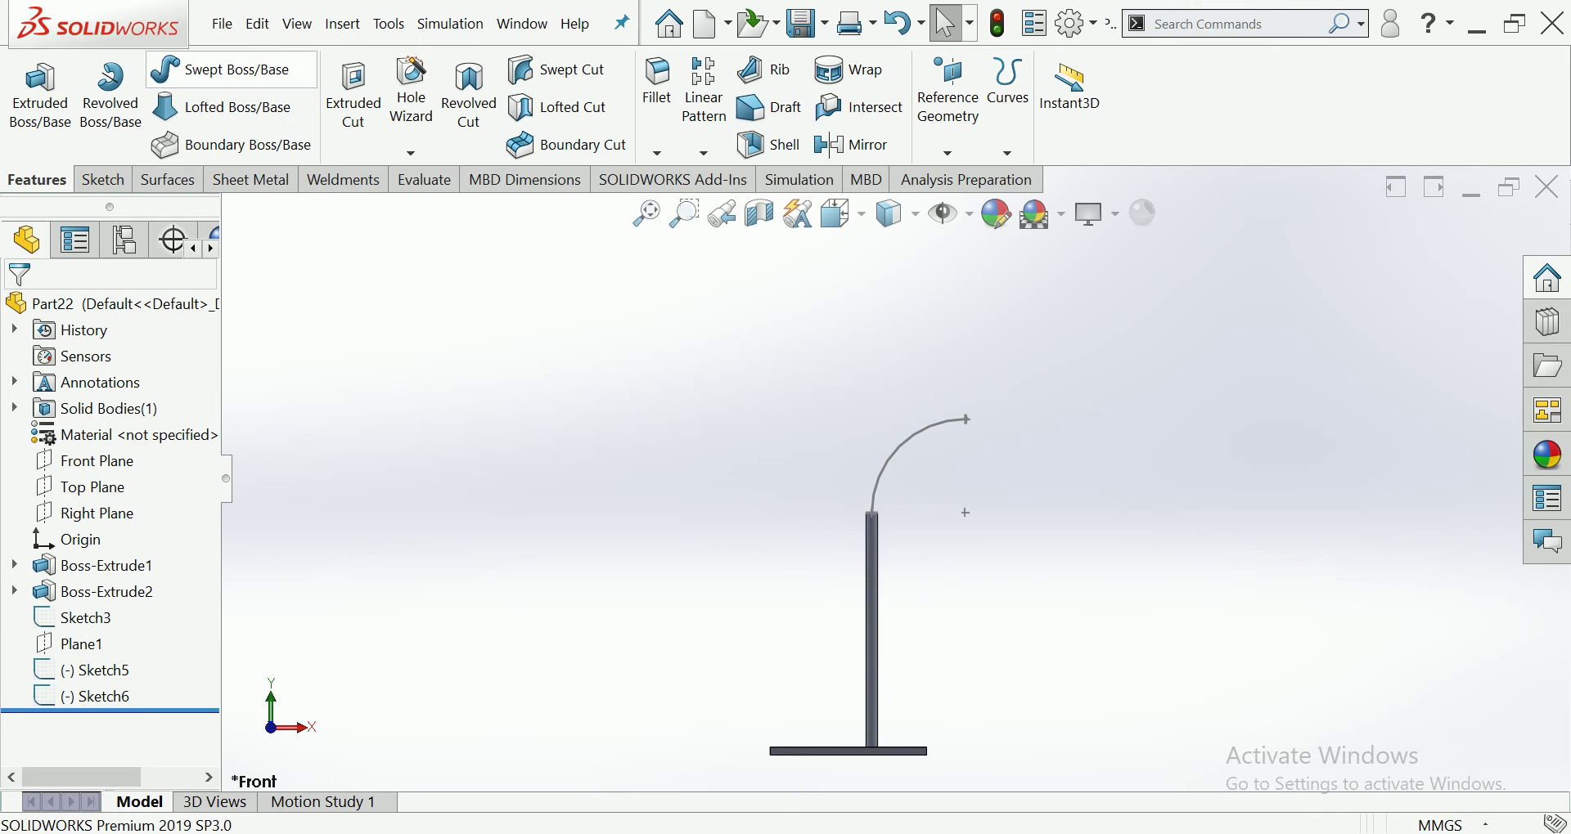
Start a loft using Sketch5 and Sketch3 as the two circle profiles
click(233, 107)
scroll(987, 452, down, 3)
scroll(986, 452, down, 3)
scroll(987, 452, down, 2)
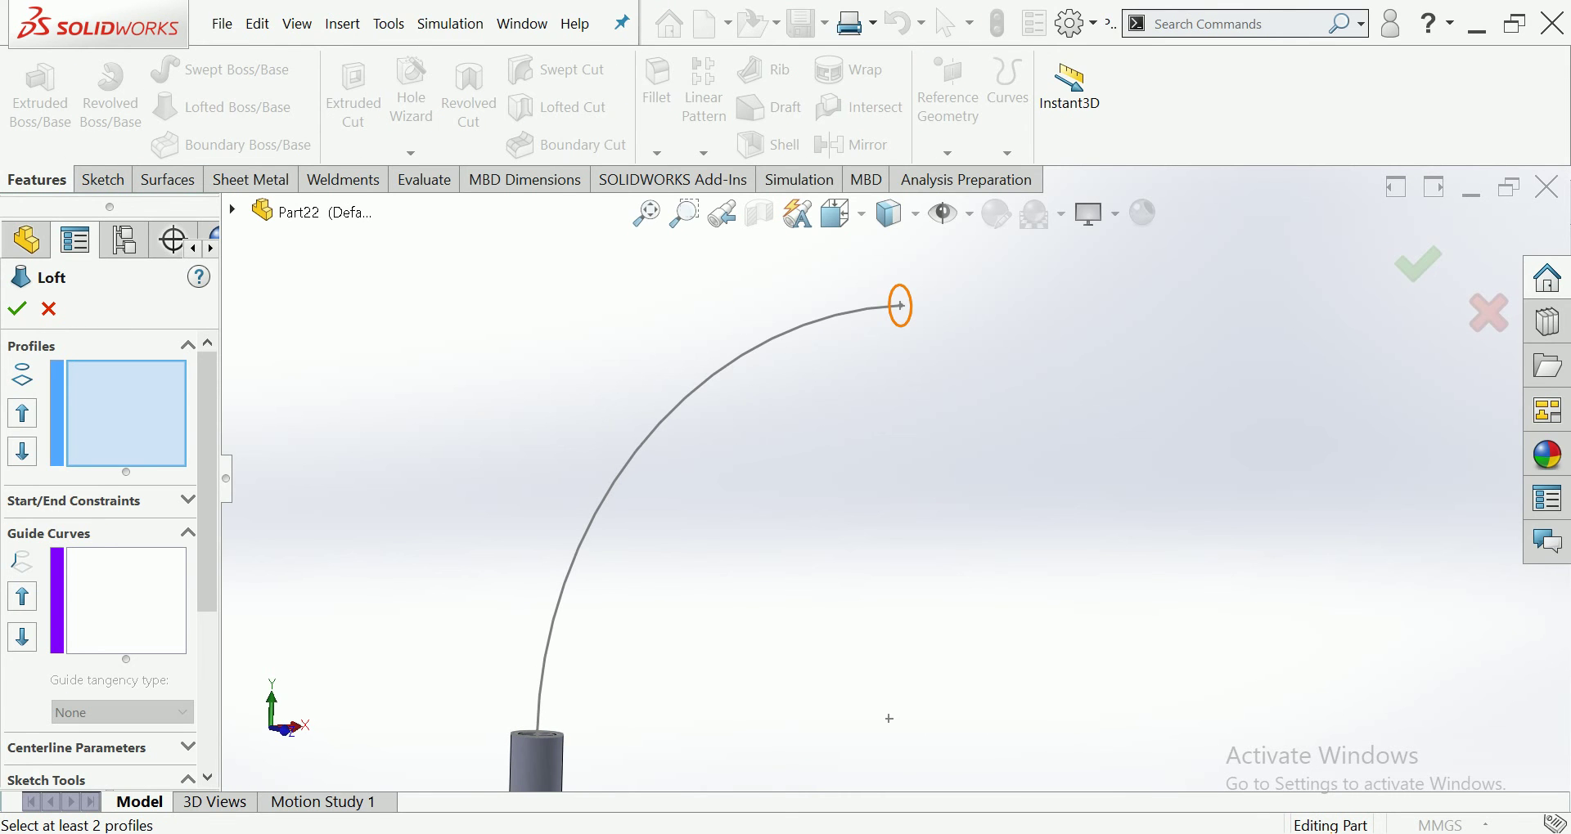
scroll(892, 671, up, 2)
scroll(916, 610, up, 1)
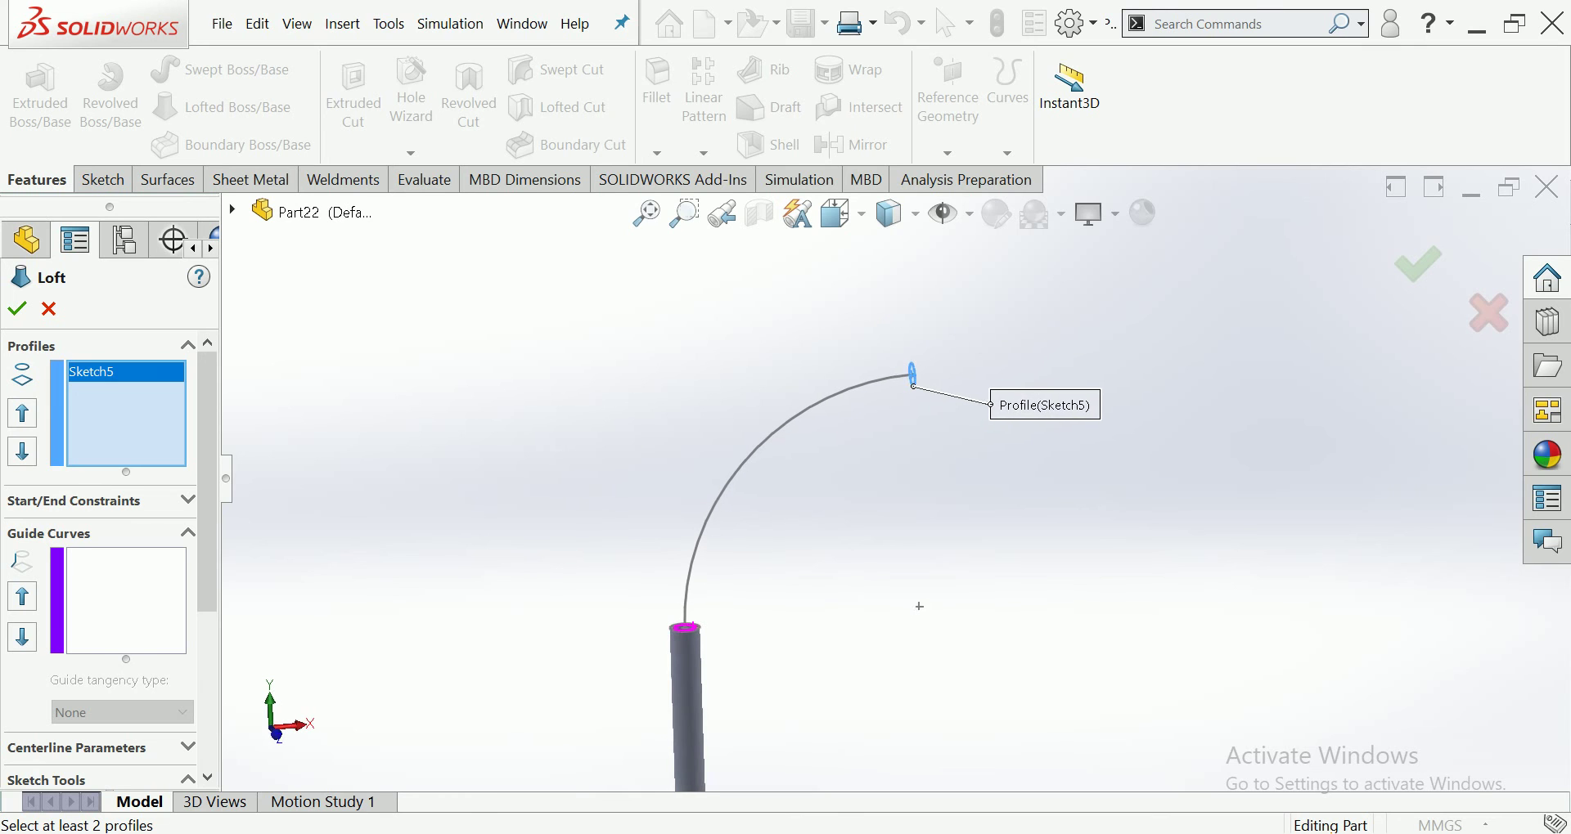
click(686, 634)
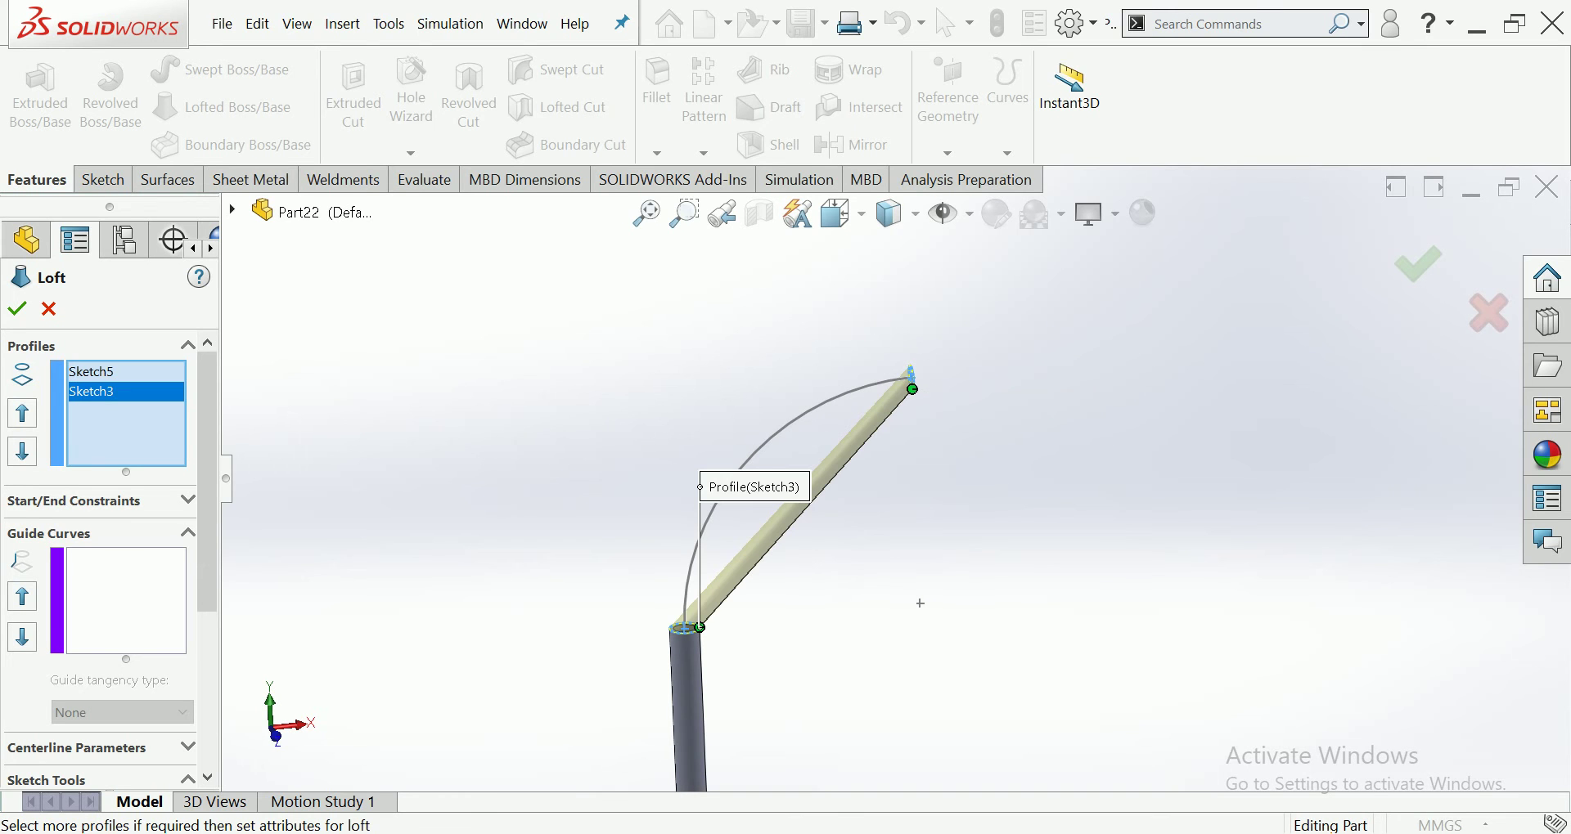
Set the Sketch6 arc as the loft centerline and accept to create Loft1
right_click(920, 604)
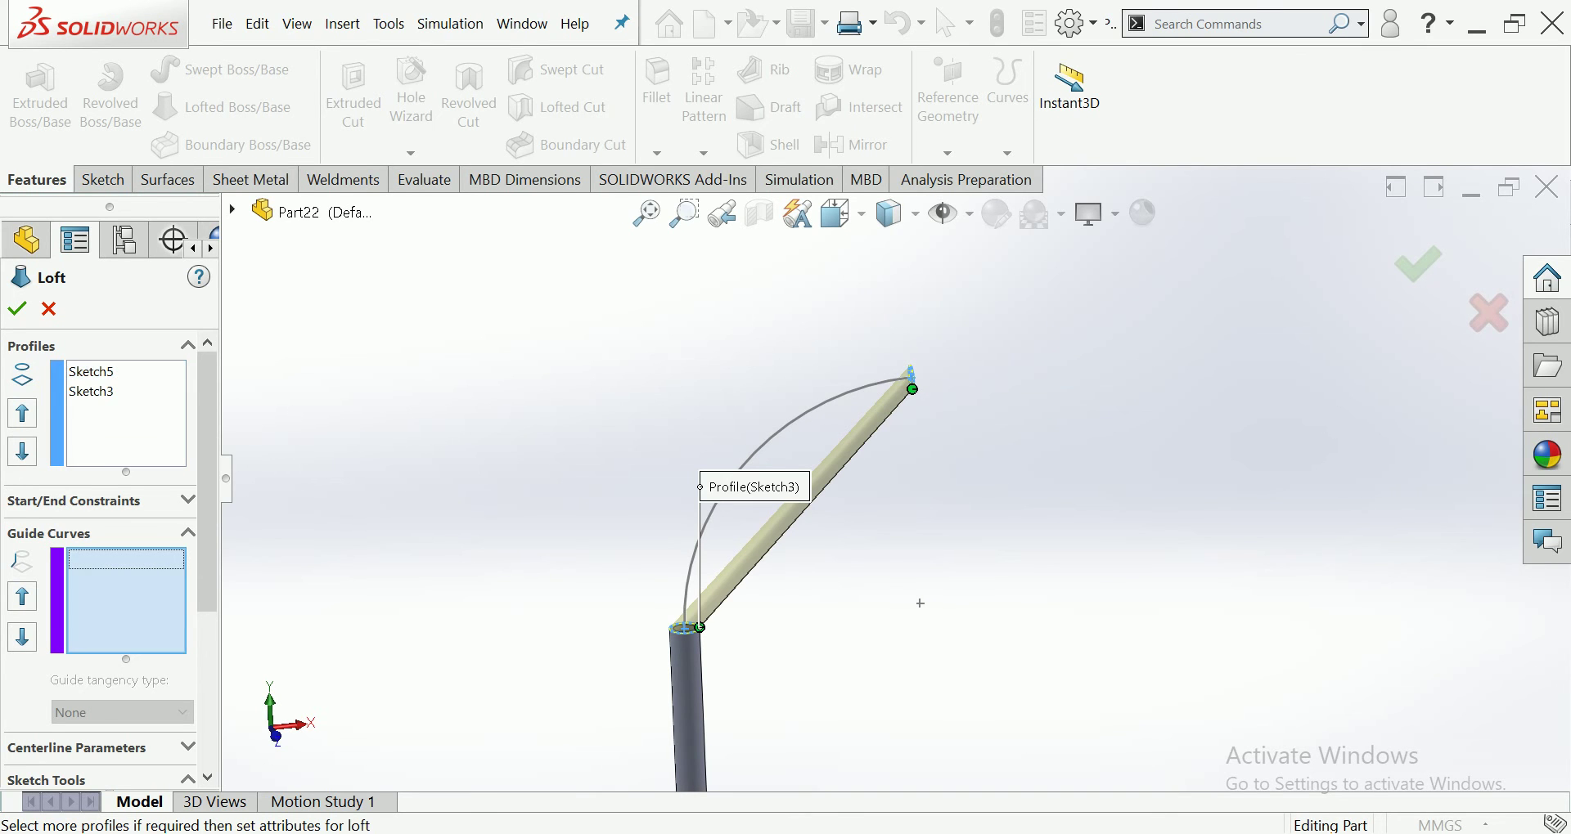
right_click(921, 604)
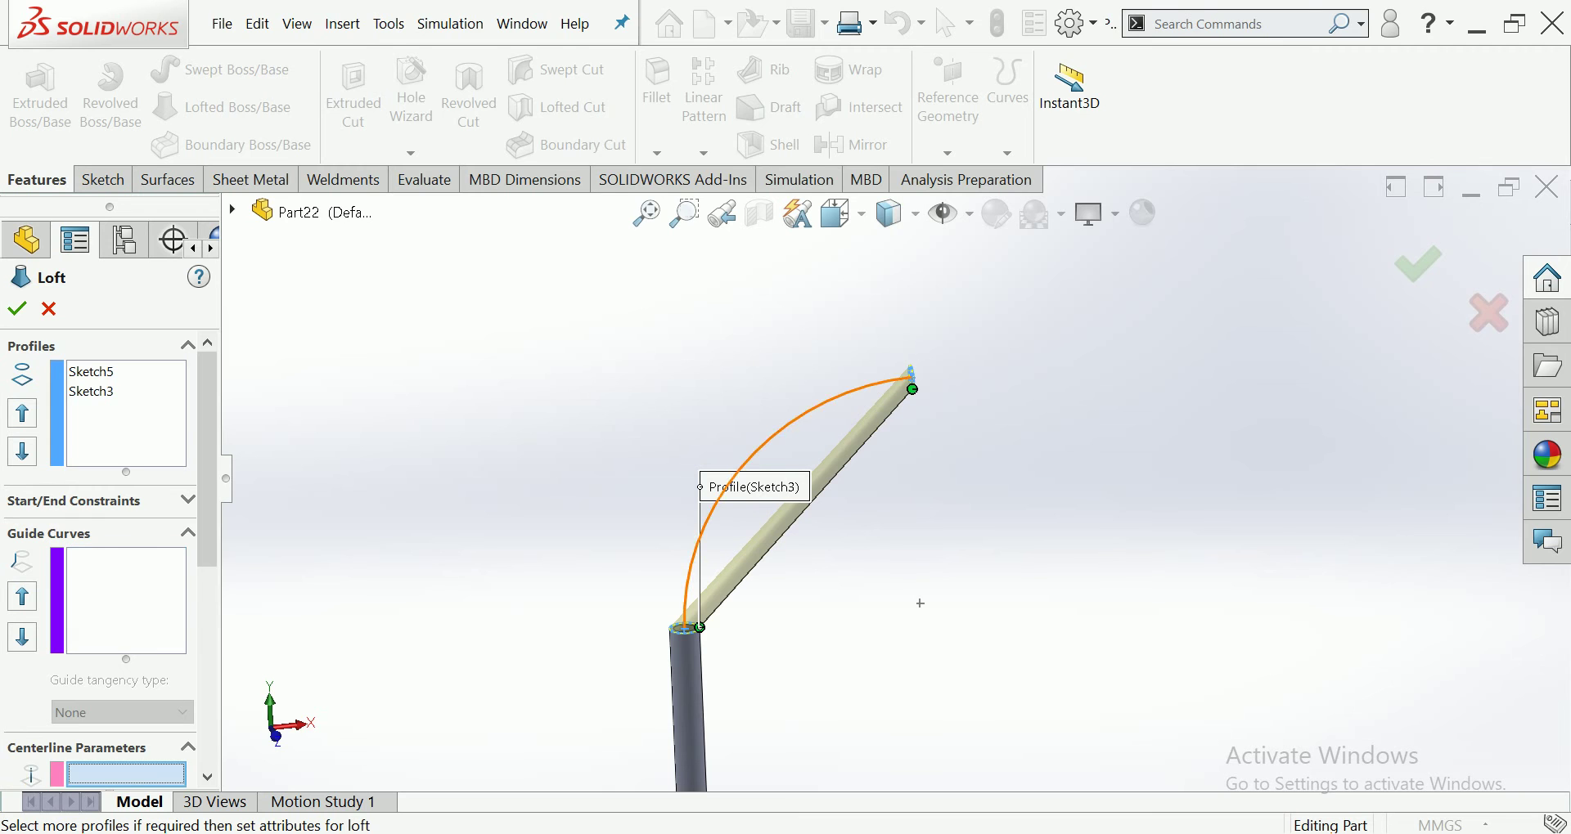
click(747, 437)
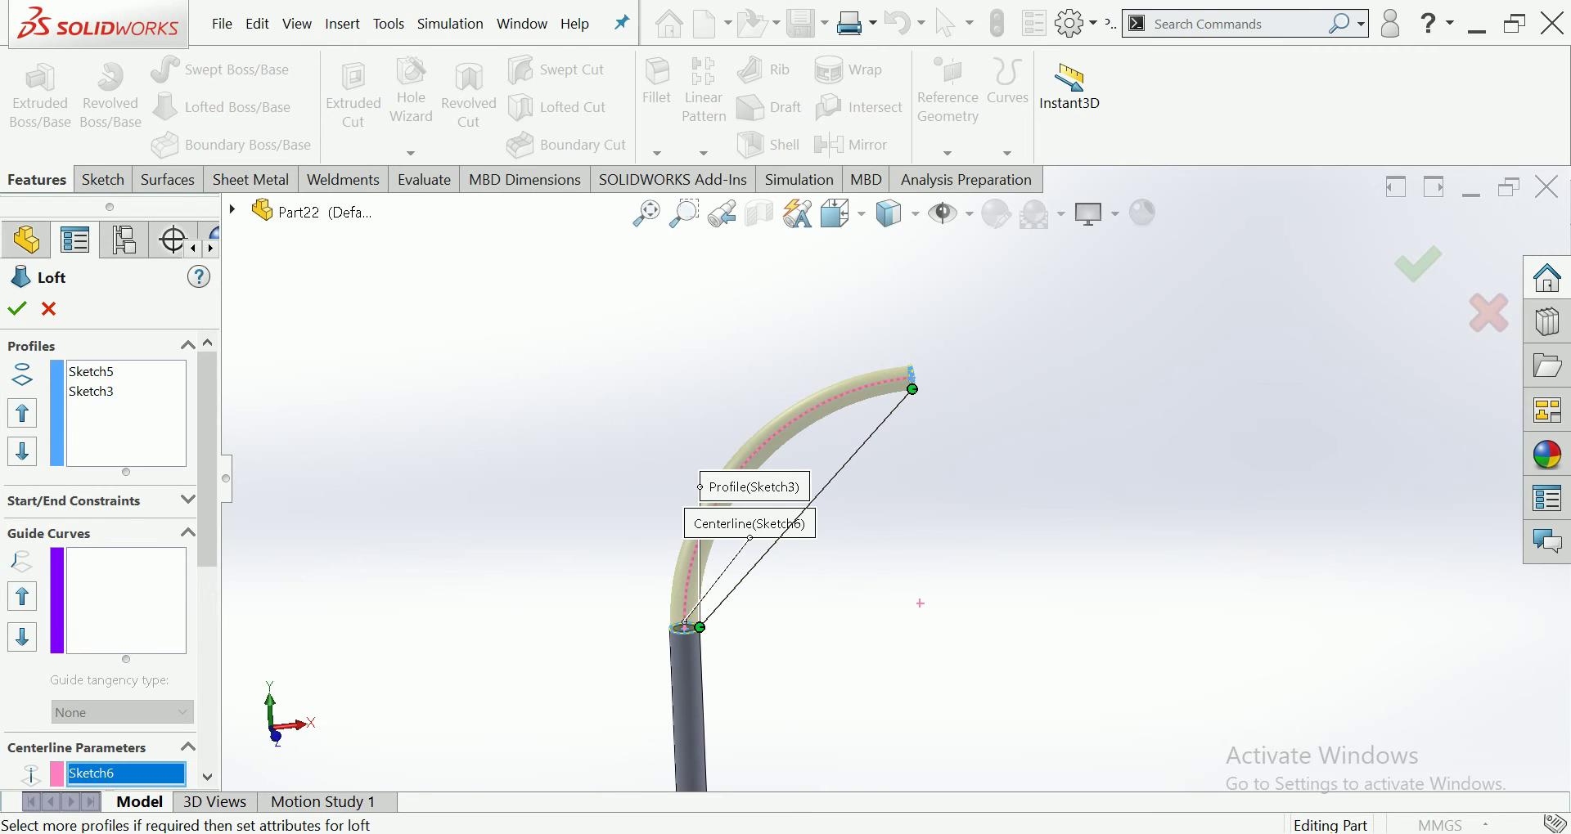
right_click(920, 603)
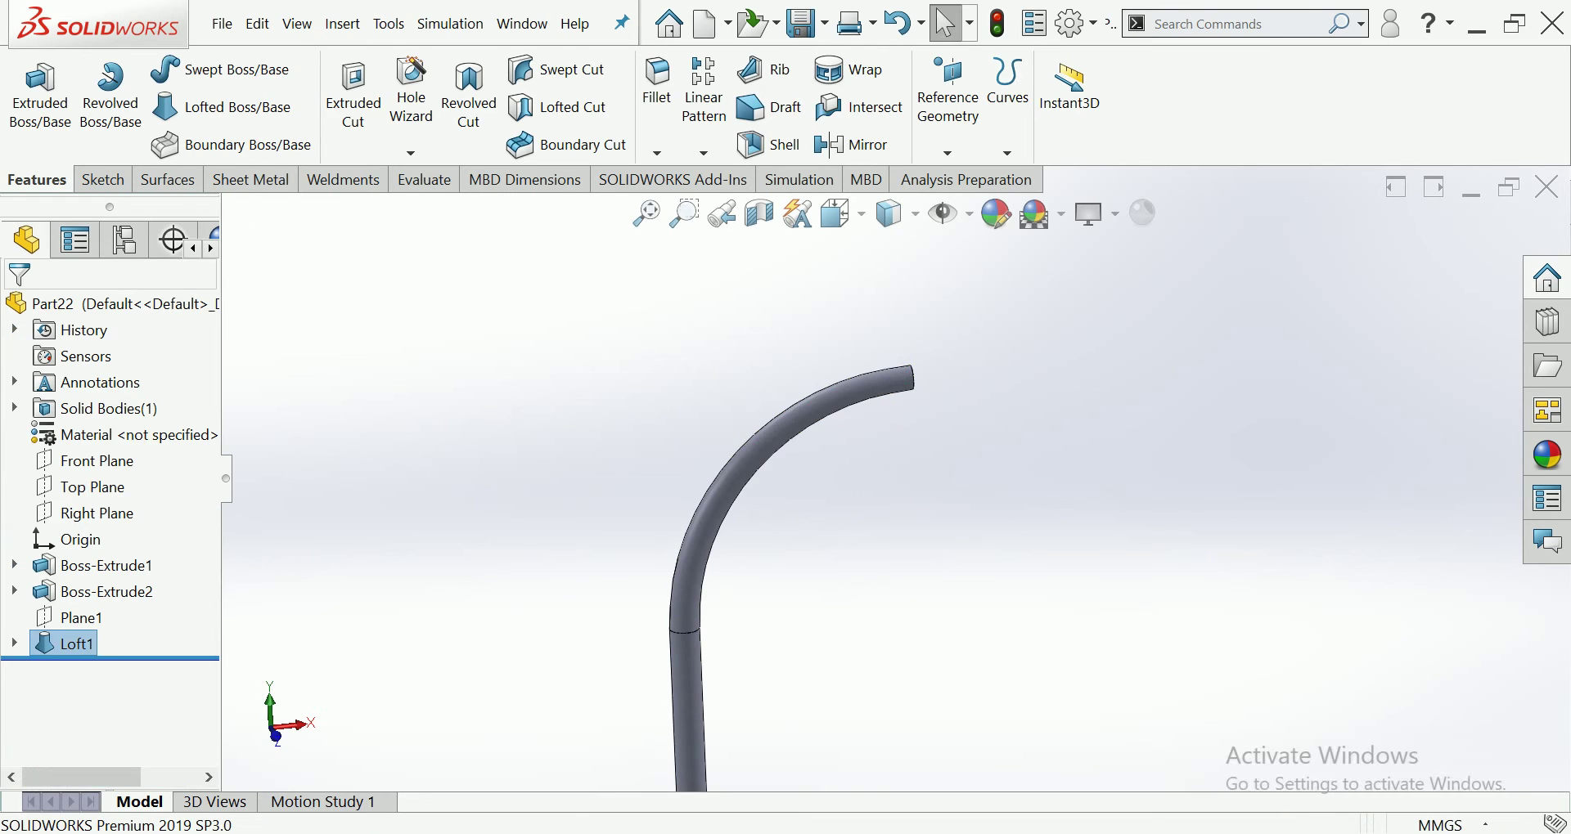
scroll(896, 479, up, 3)
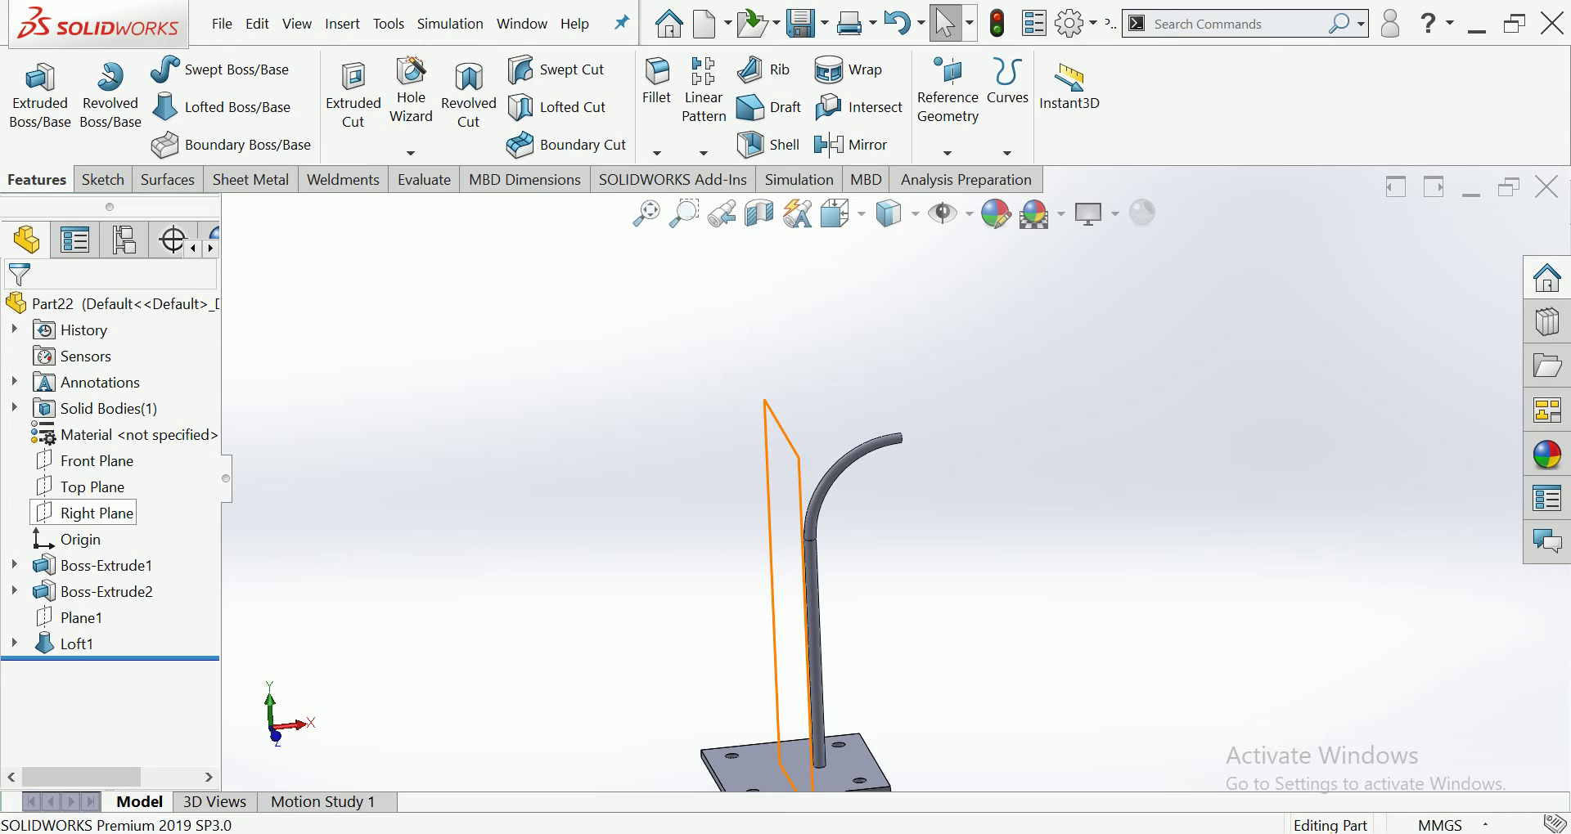
click(94, 461)
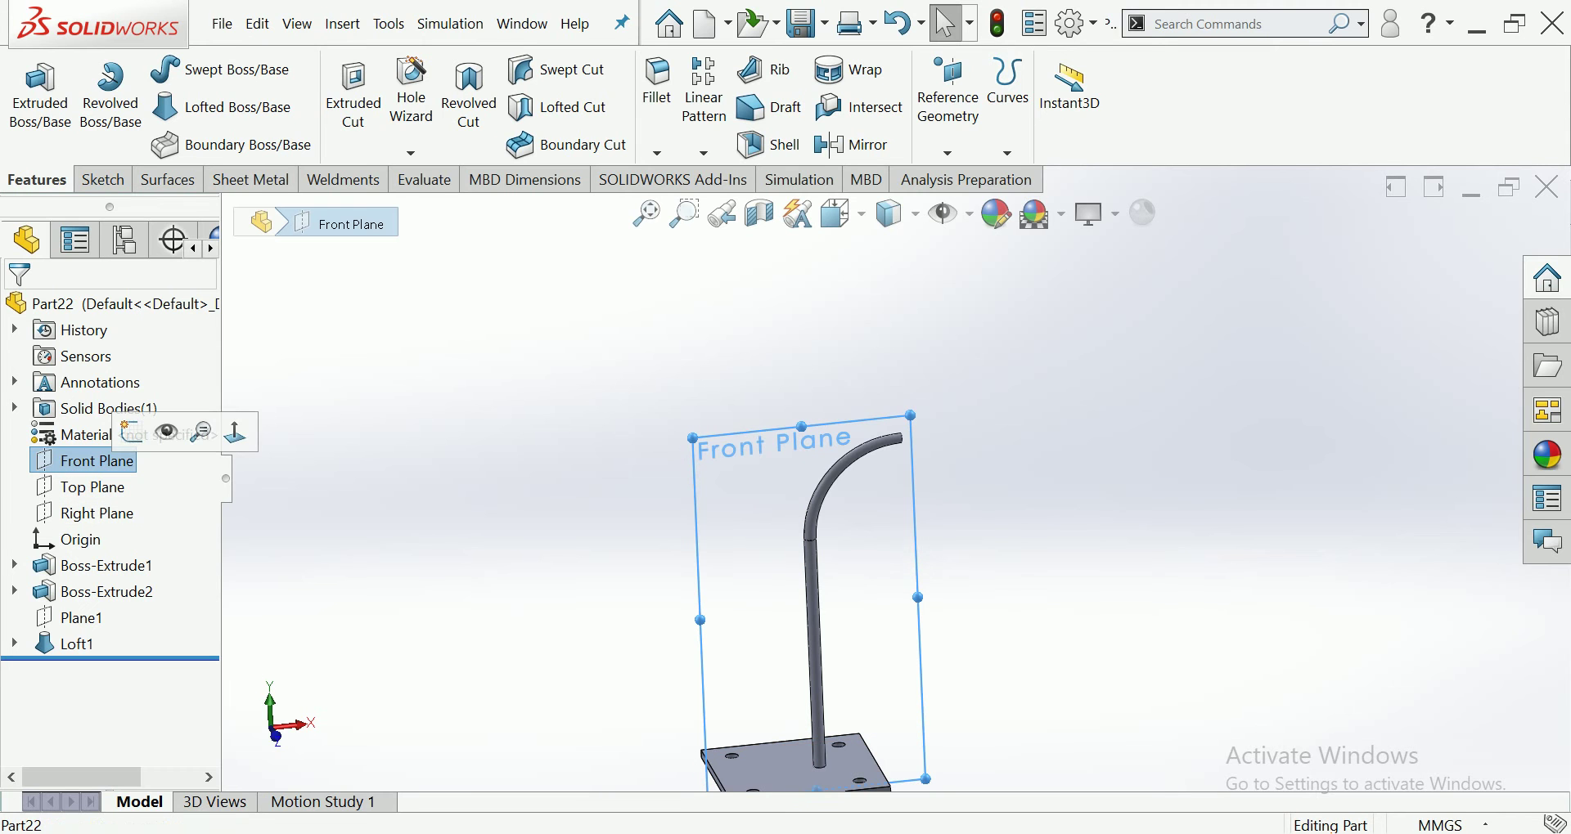
Sketch a vertical centerline up from the tube end on the Front Plane in Front view
click(131, 431)
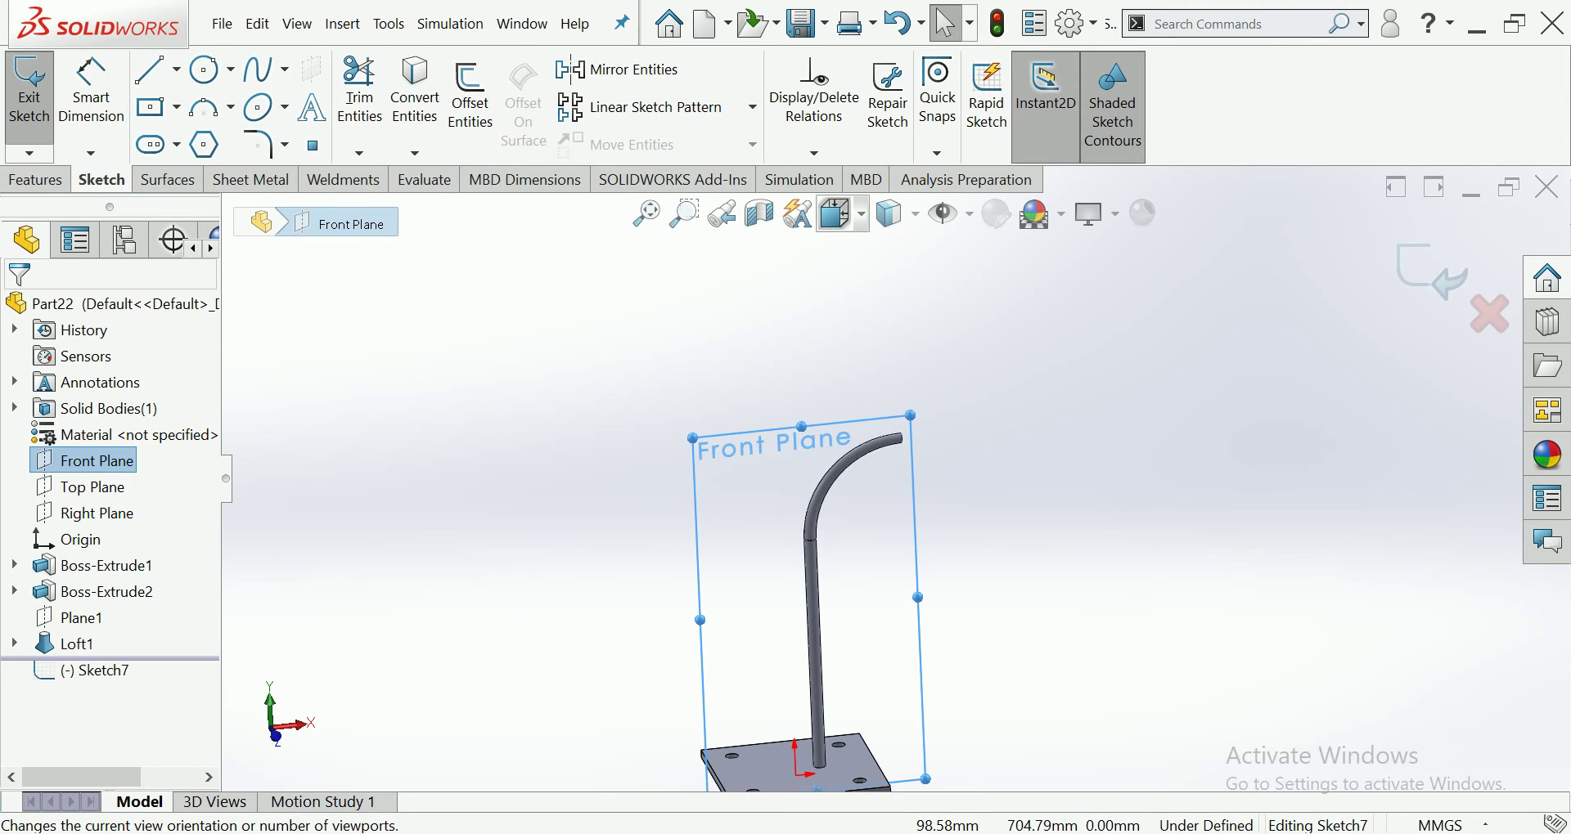
click(842, 214)
click(841, 332)
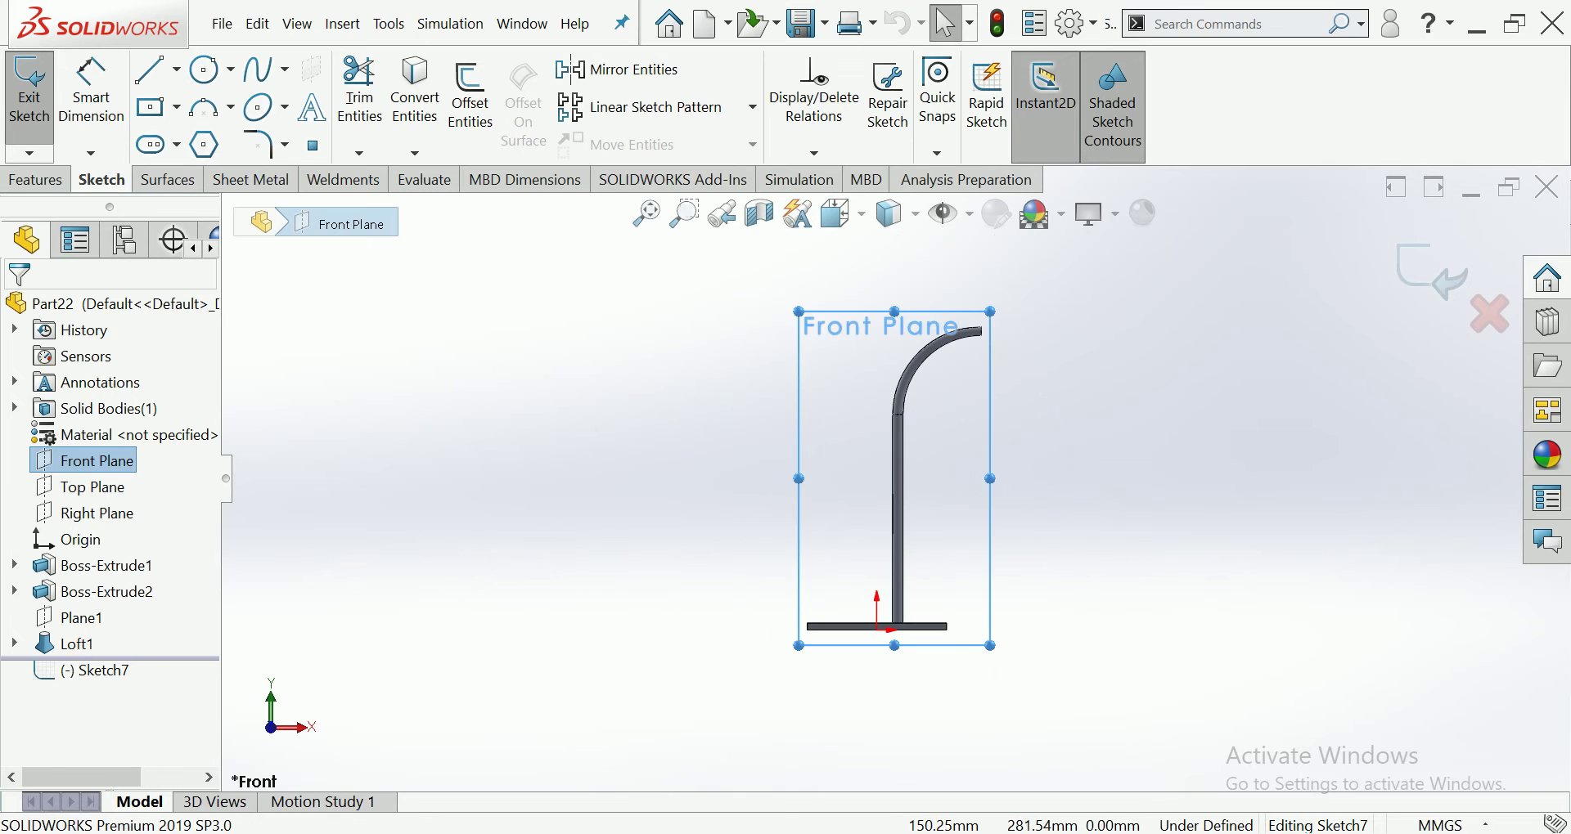
scroll(1227, 360, down, 3)
scroll(899, 245, down, 2)
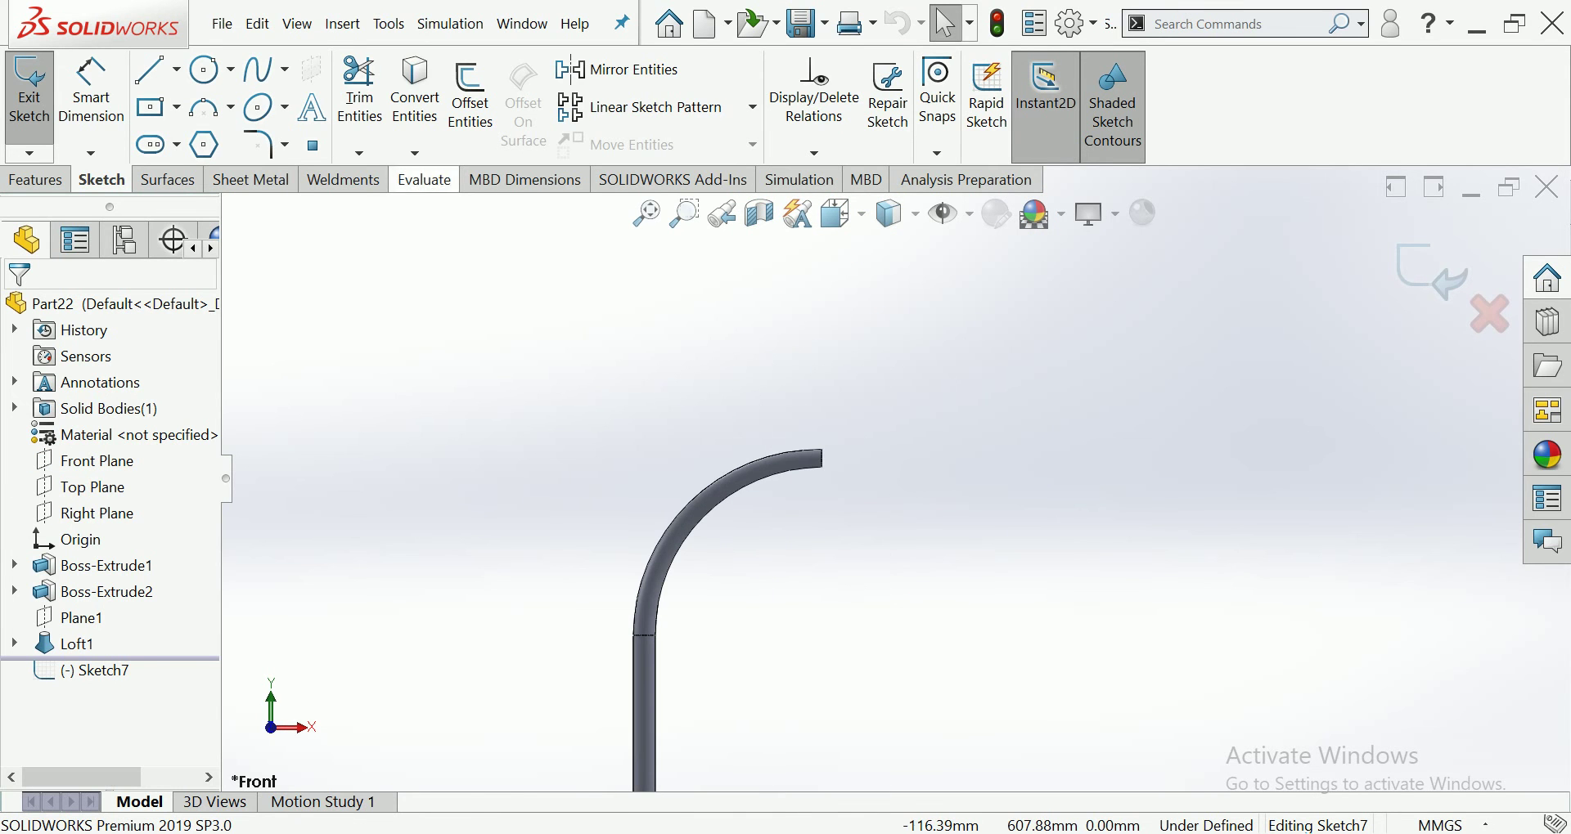
click(176, 69)
click(209, 130)
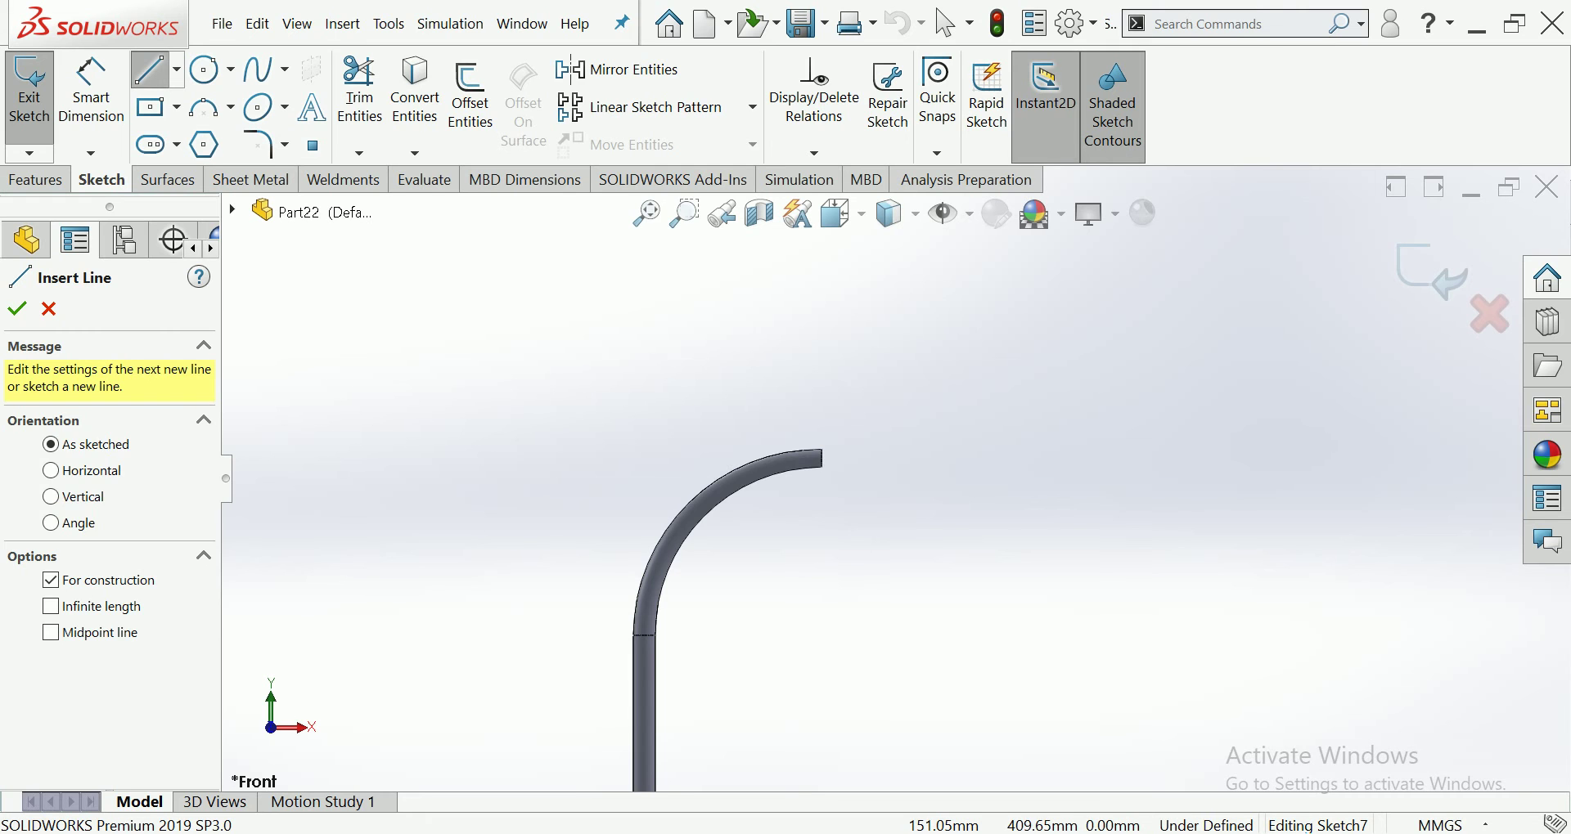
drag(822, 489, 822, 342)
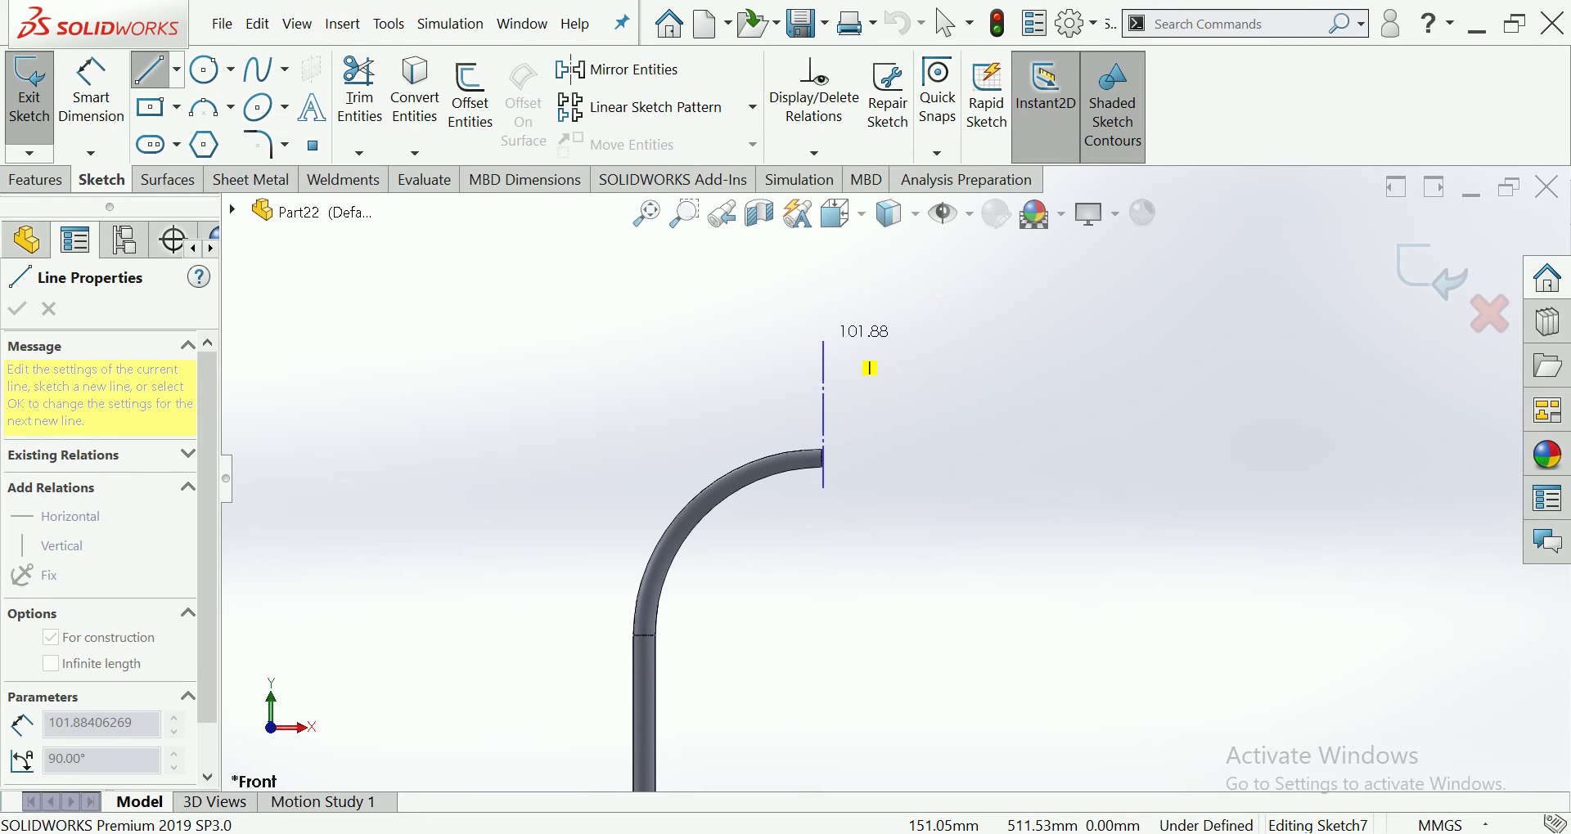
key(Escape)
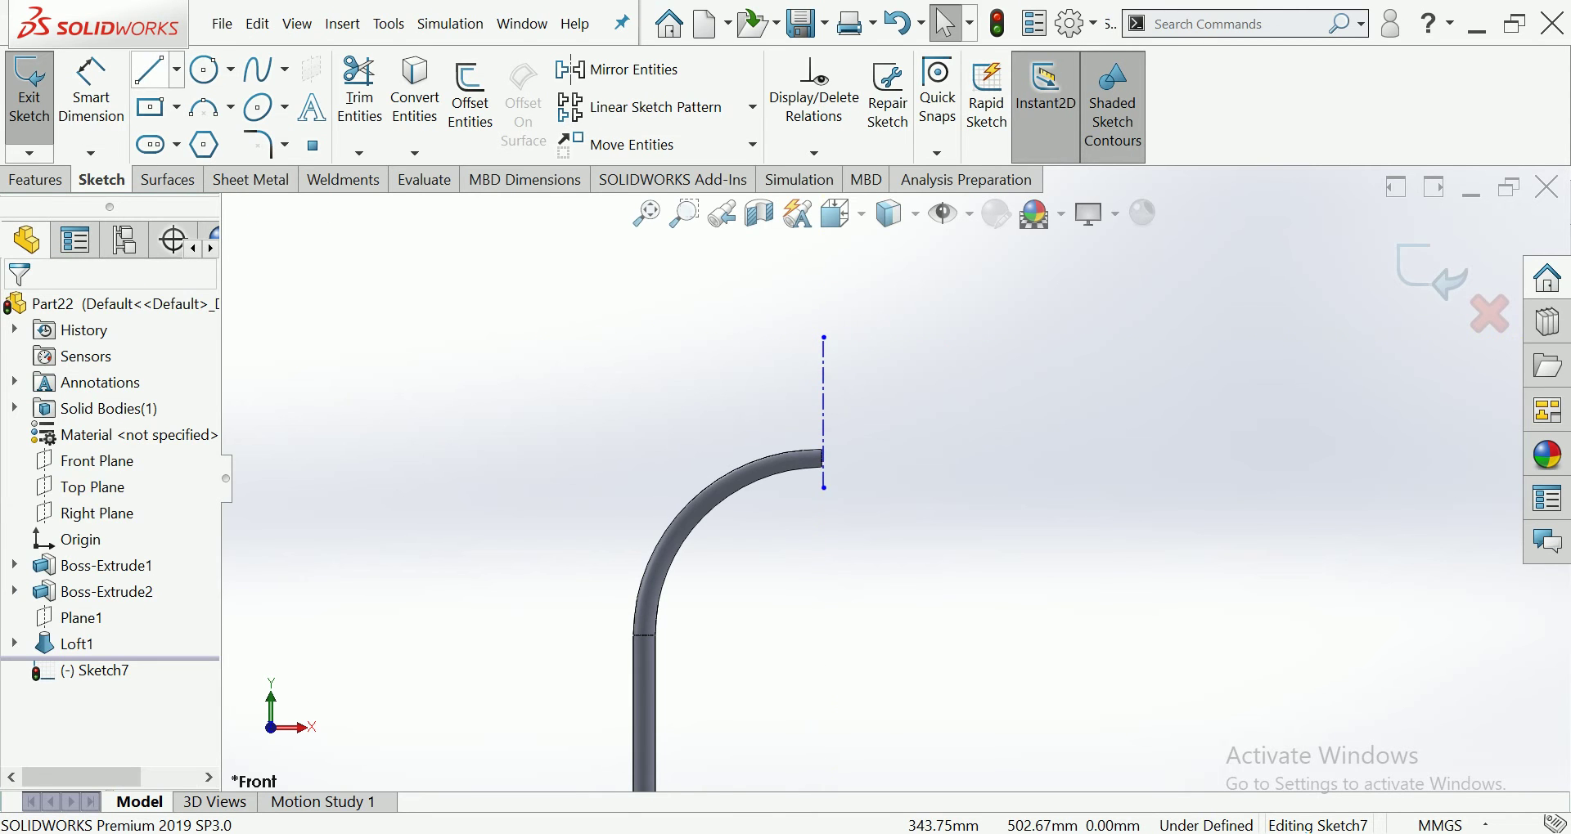
Check the vertical 101.88 mm centerline's properties, then deselect it
click(203, 107)
scroll(850, 446, down, 4)
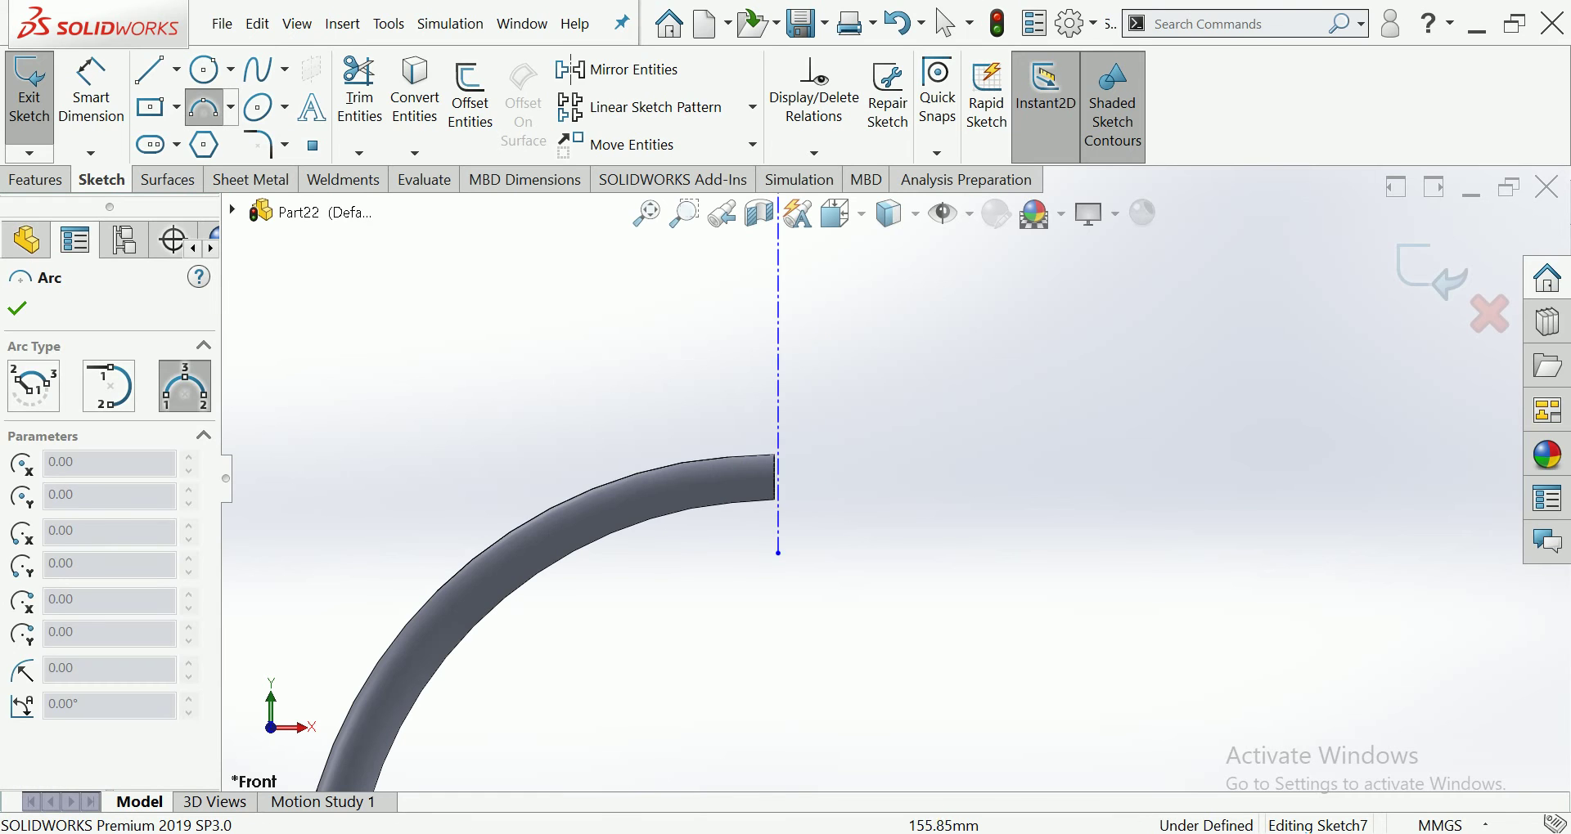
key(Escape)
click(772, 359)
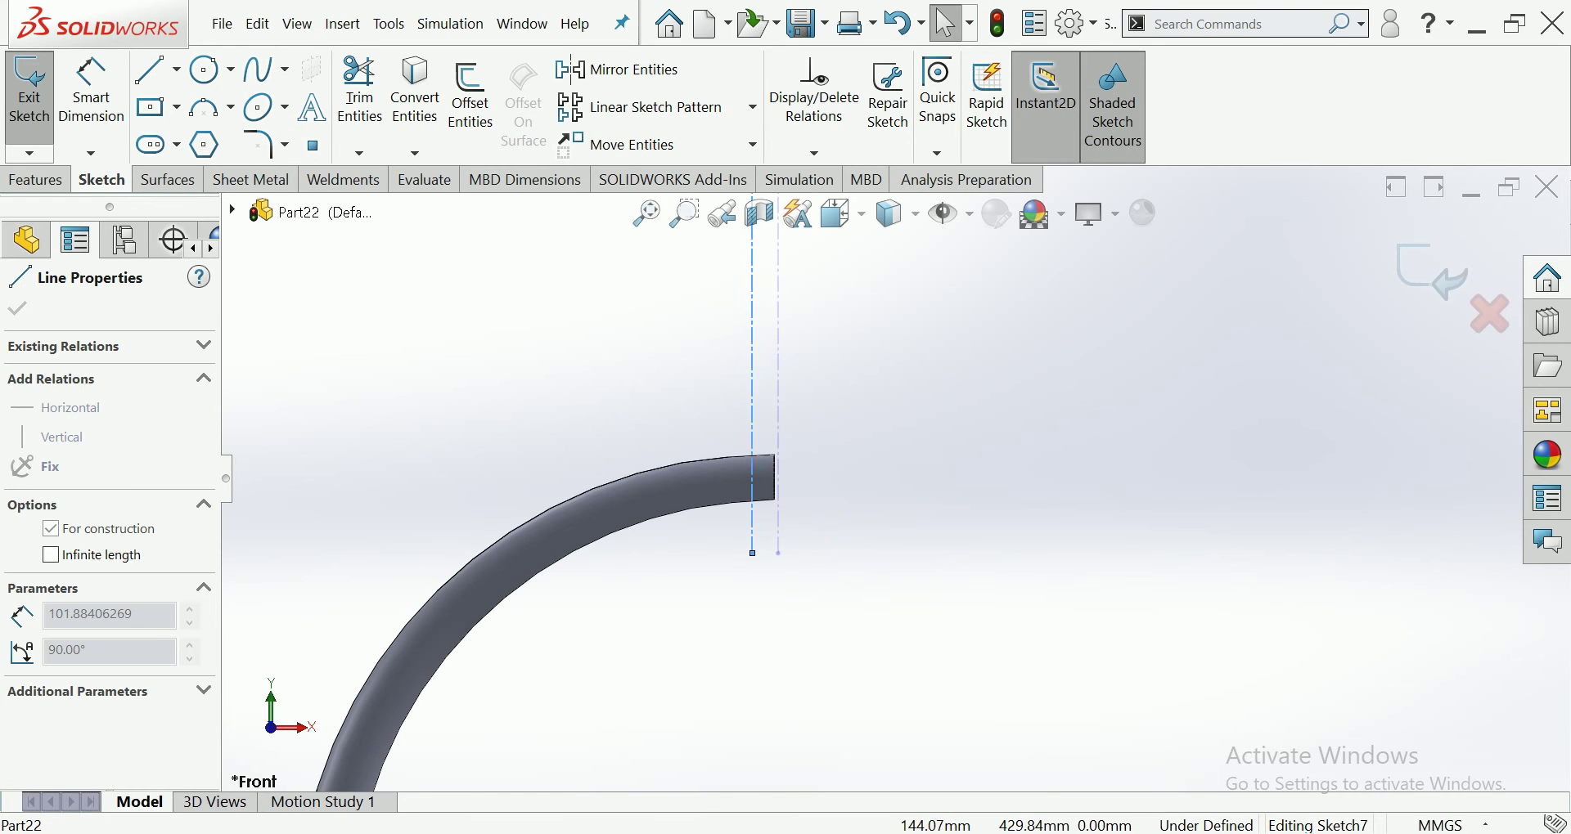
scroll(733, 454, down, 2)
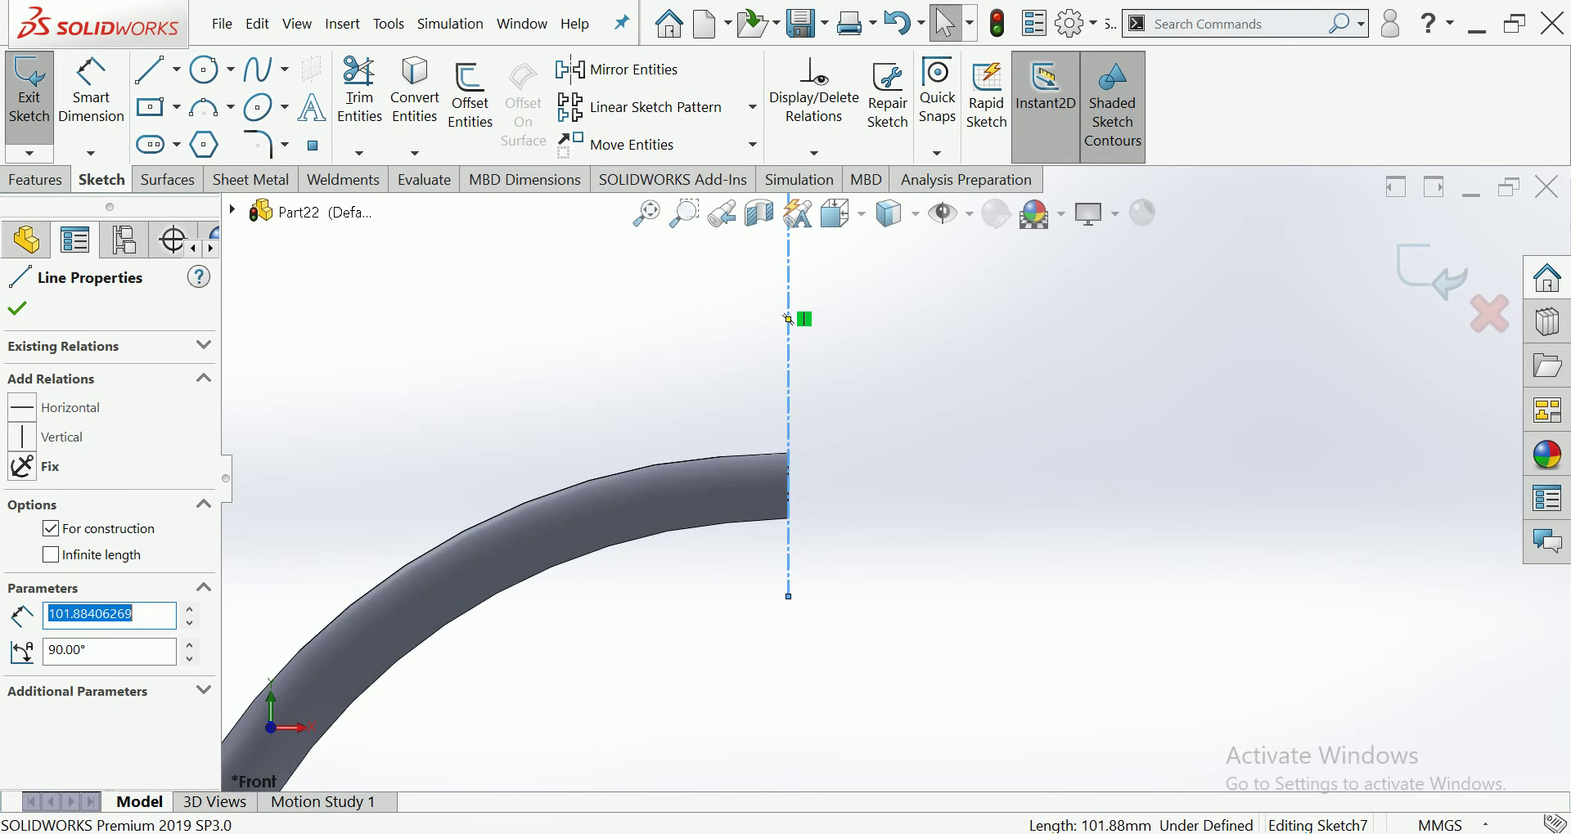
key(Escape)
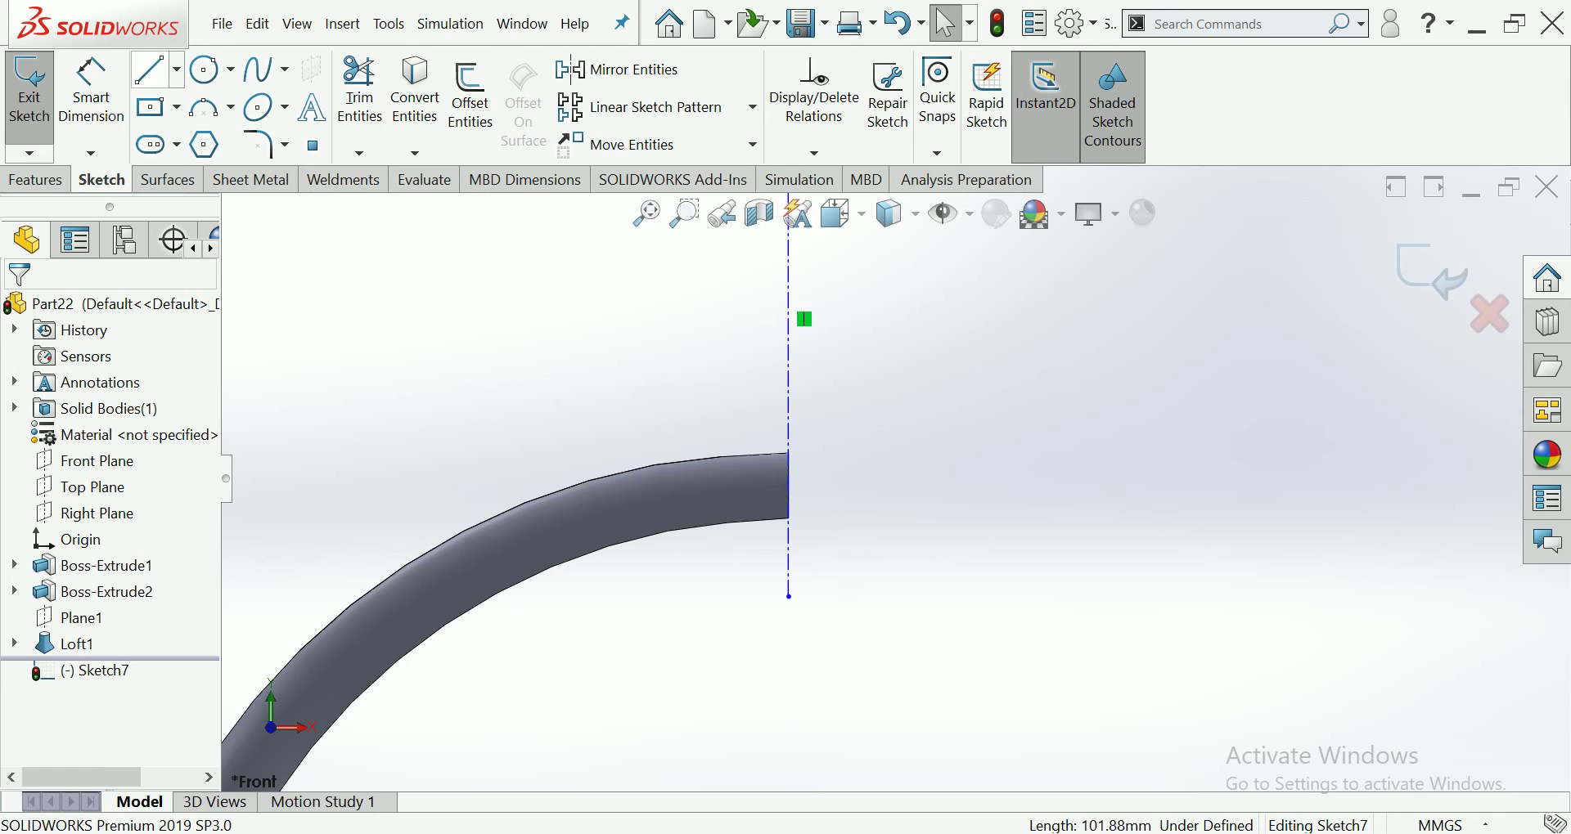
click(203, 106)
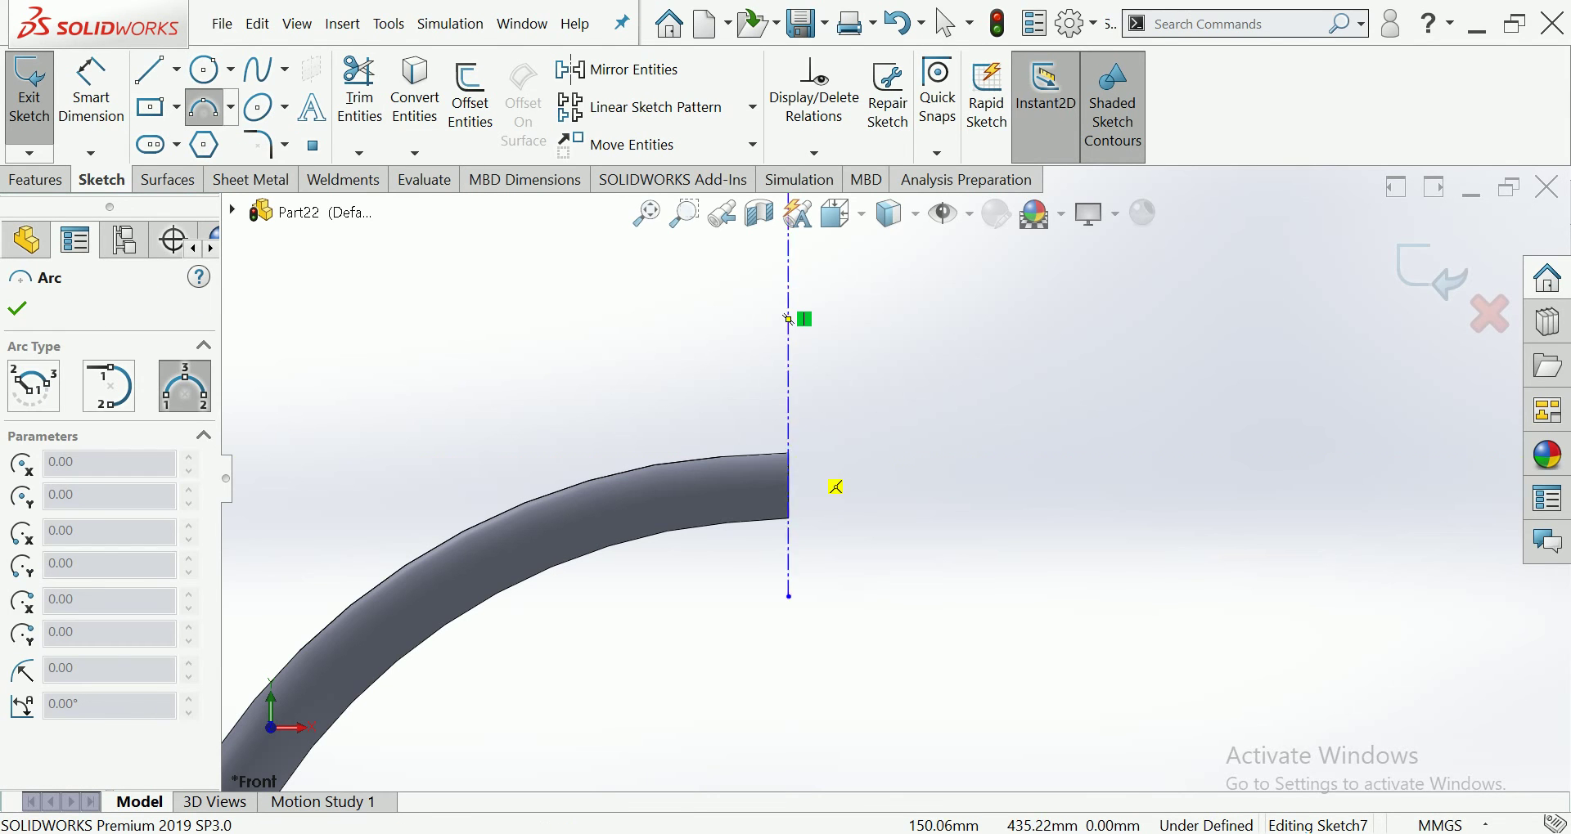
Draw an arc from the tube end curving up to the right, adjusting its tip and curvature
click(789, 454)
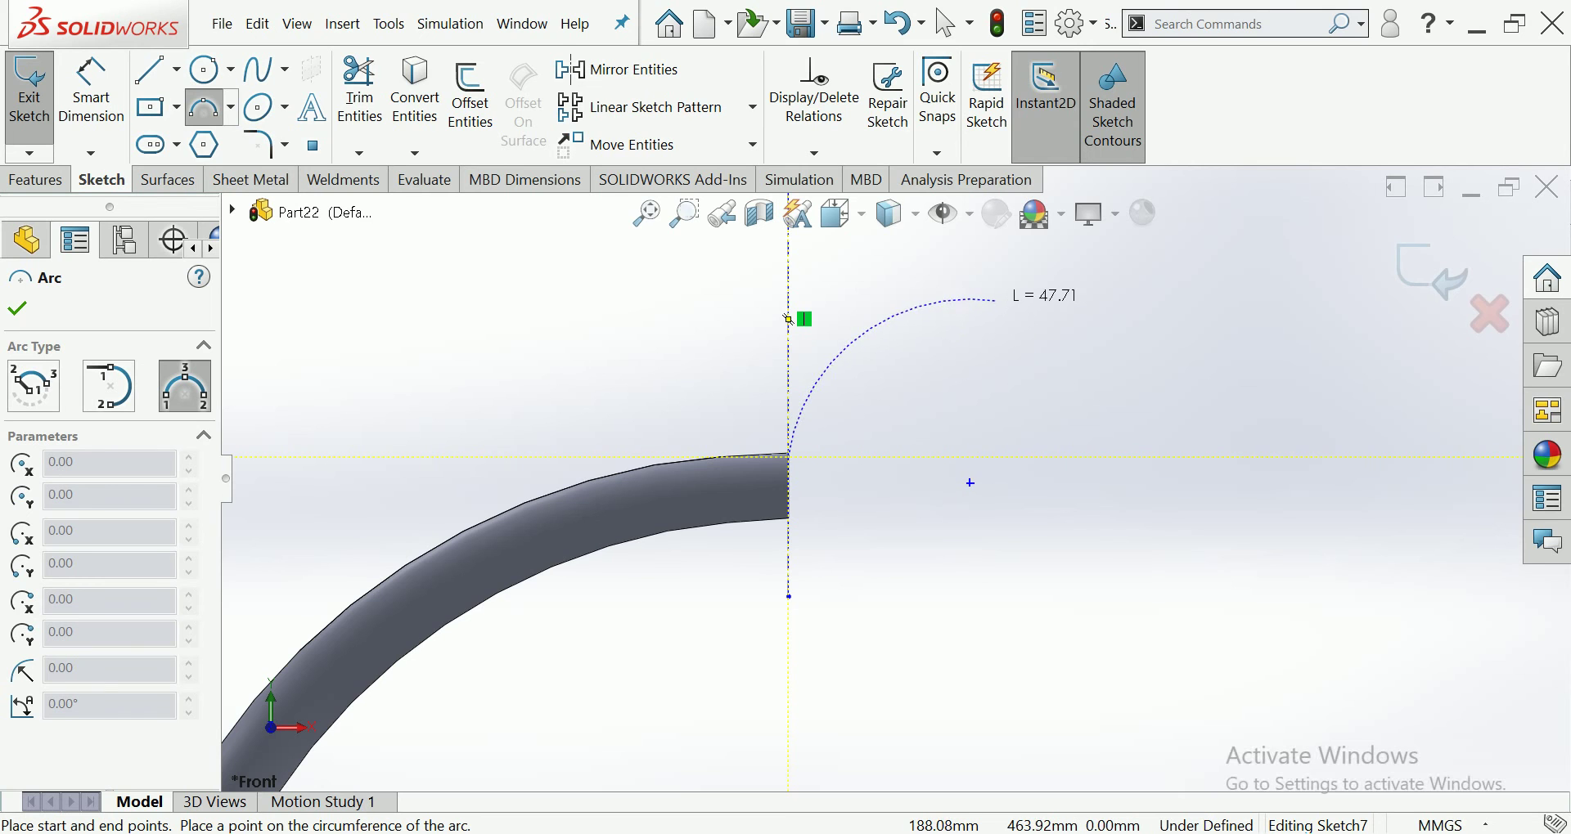
click(914, 407)
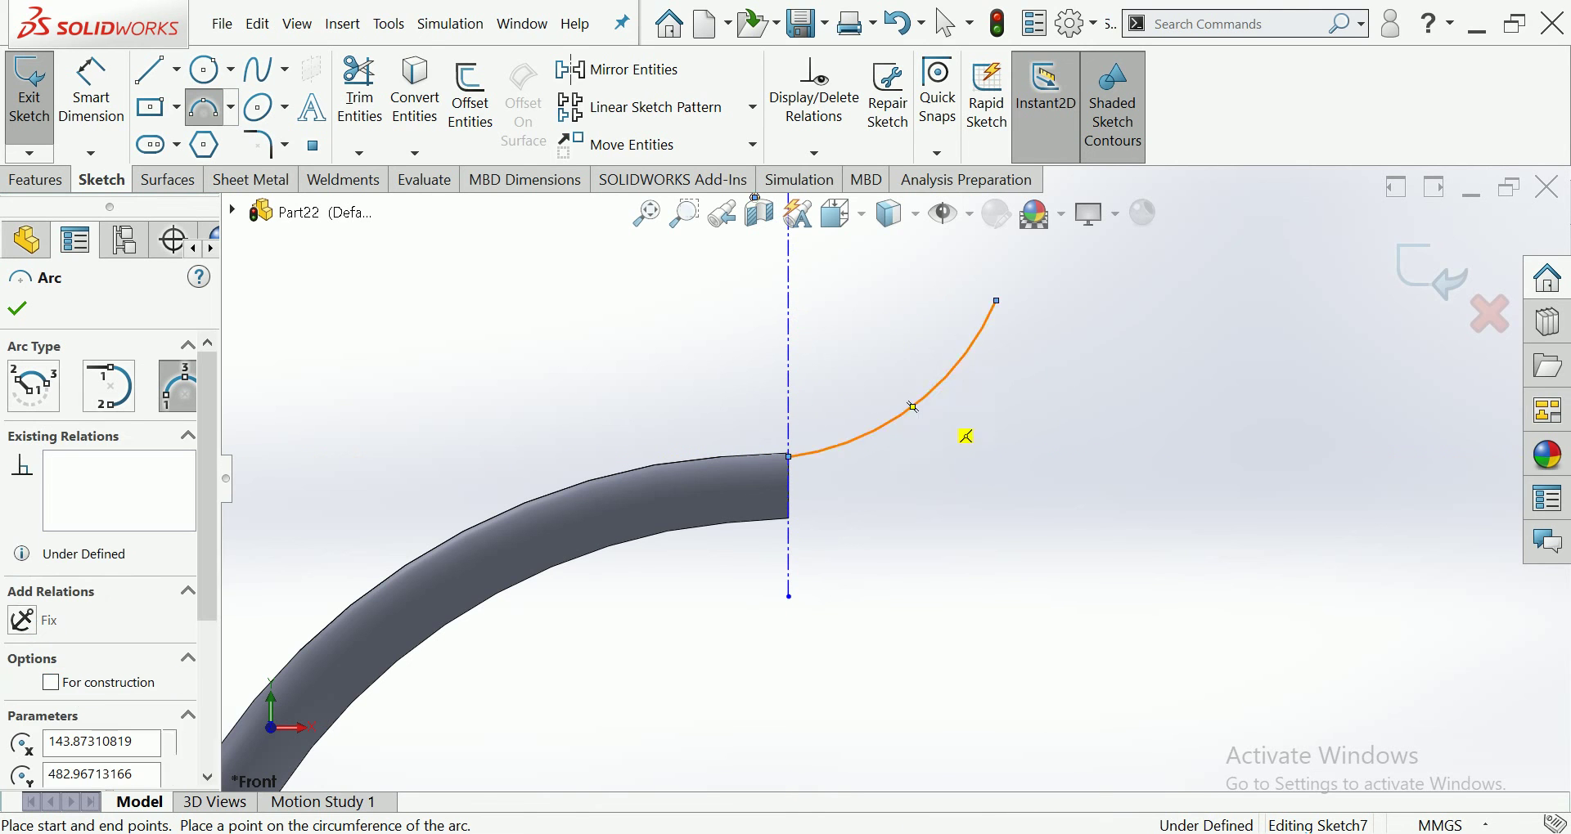
key(Escape)
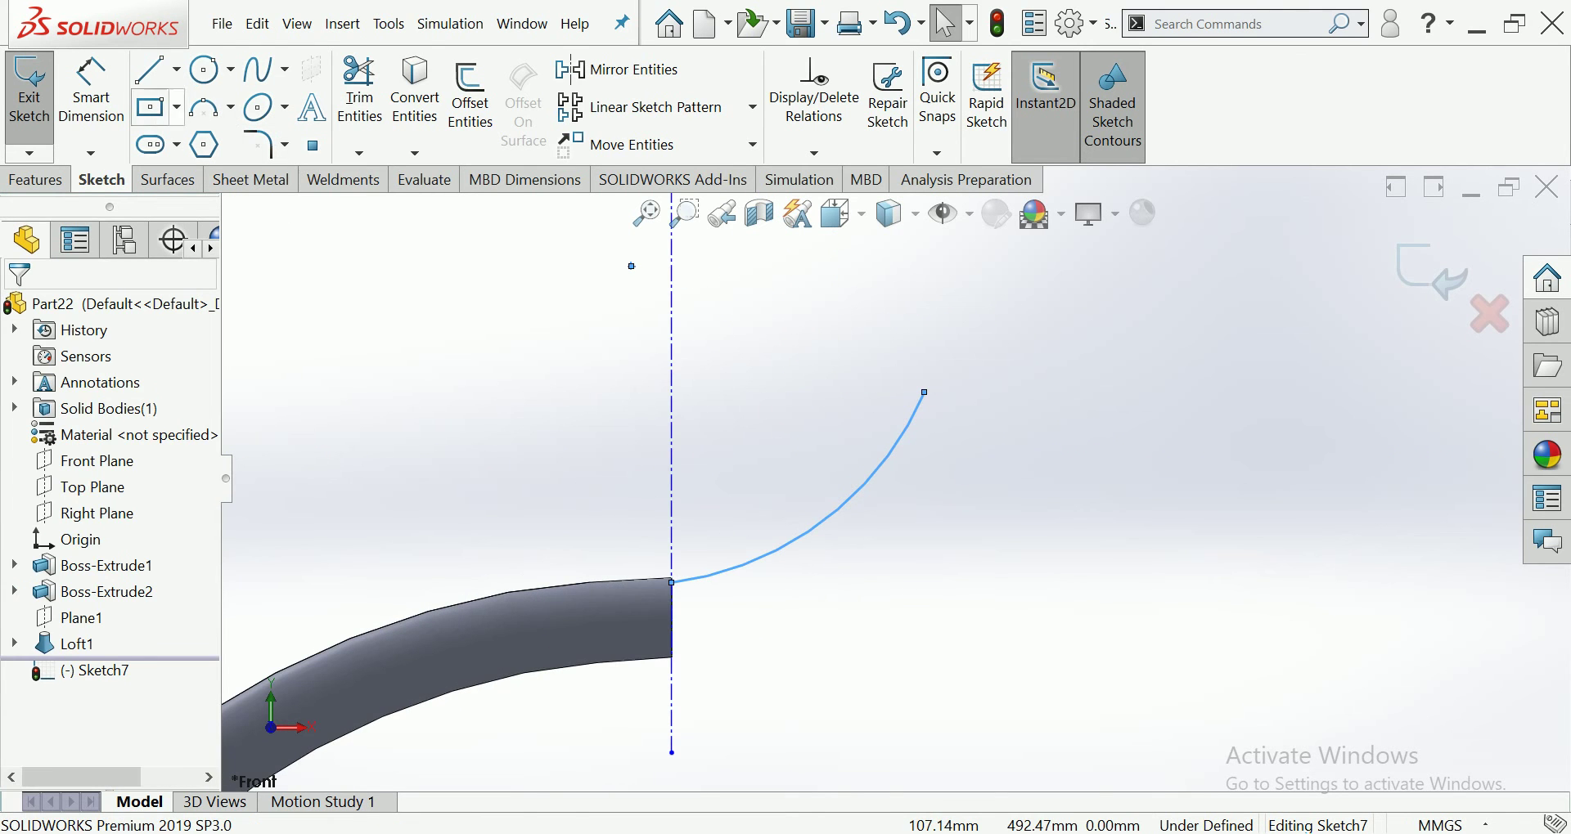
click(151, 69)
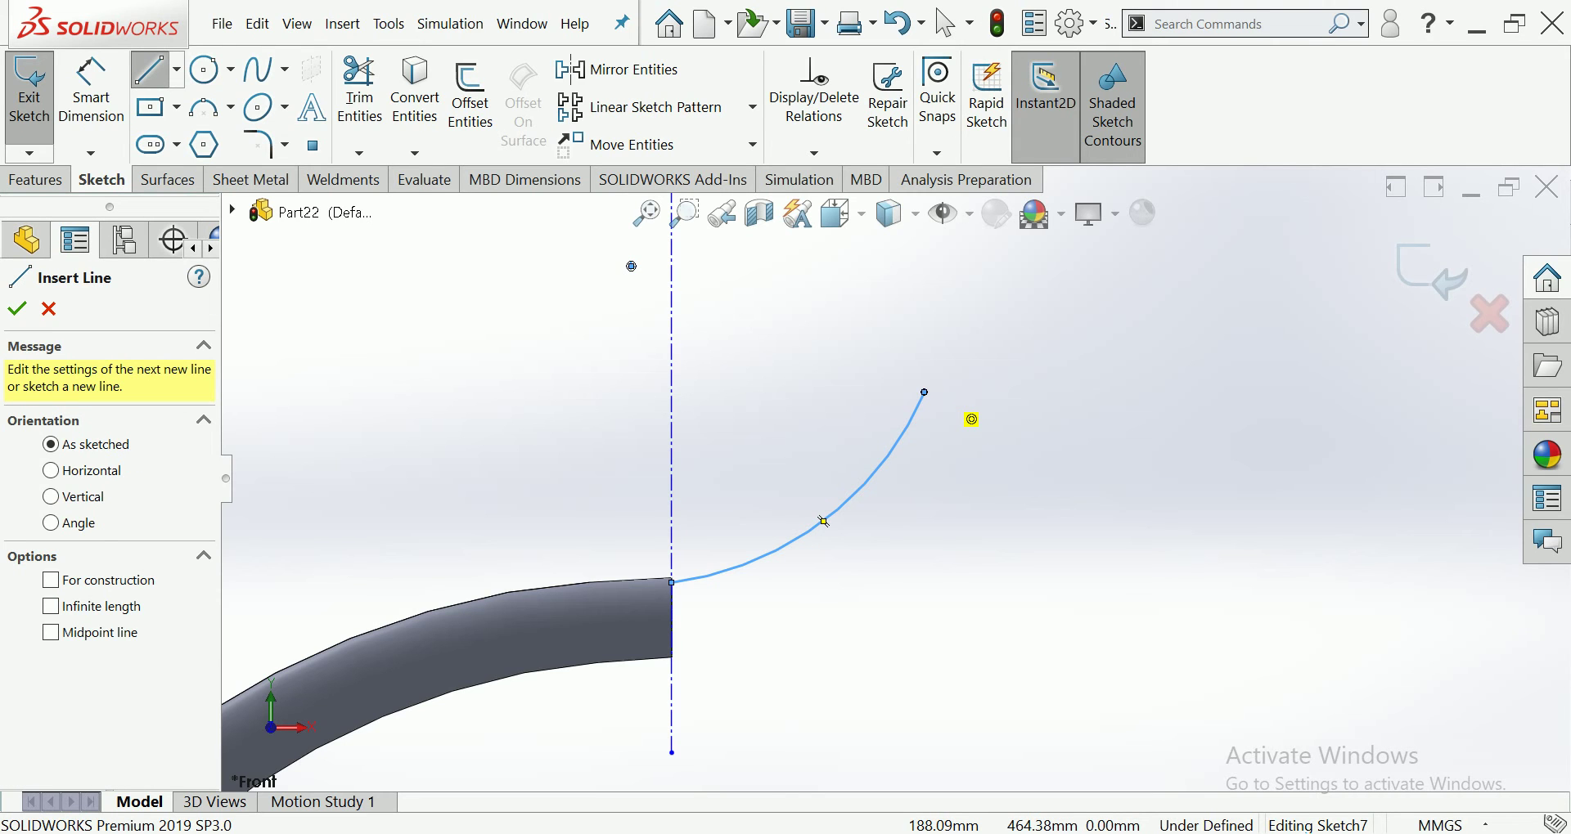
key(Escape)
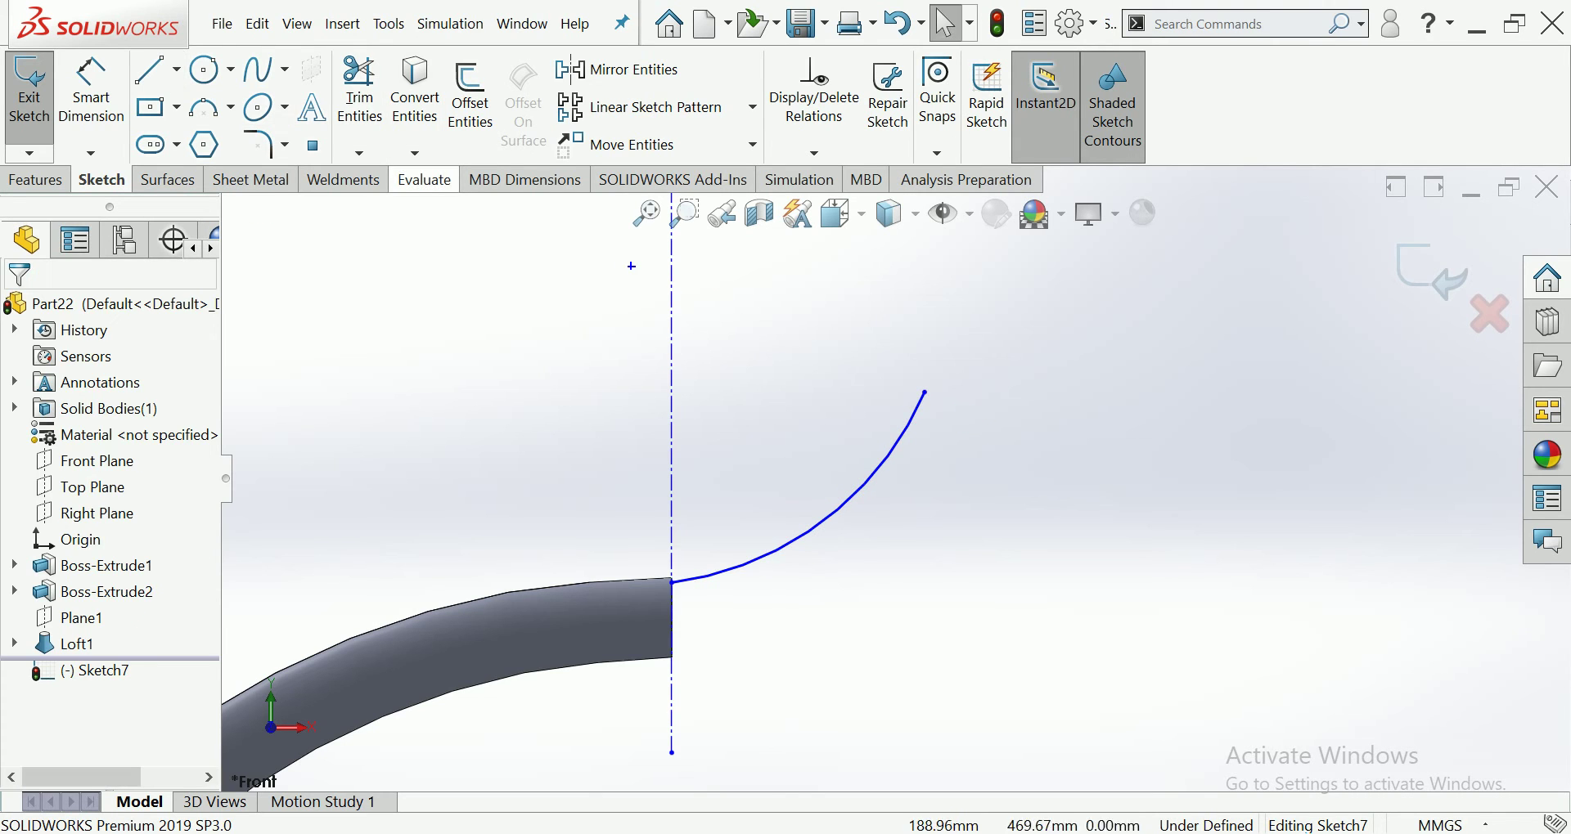
drag(924, 393, 909, 389)
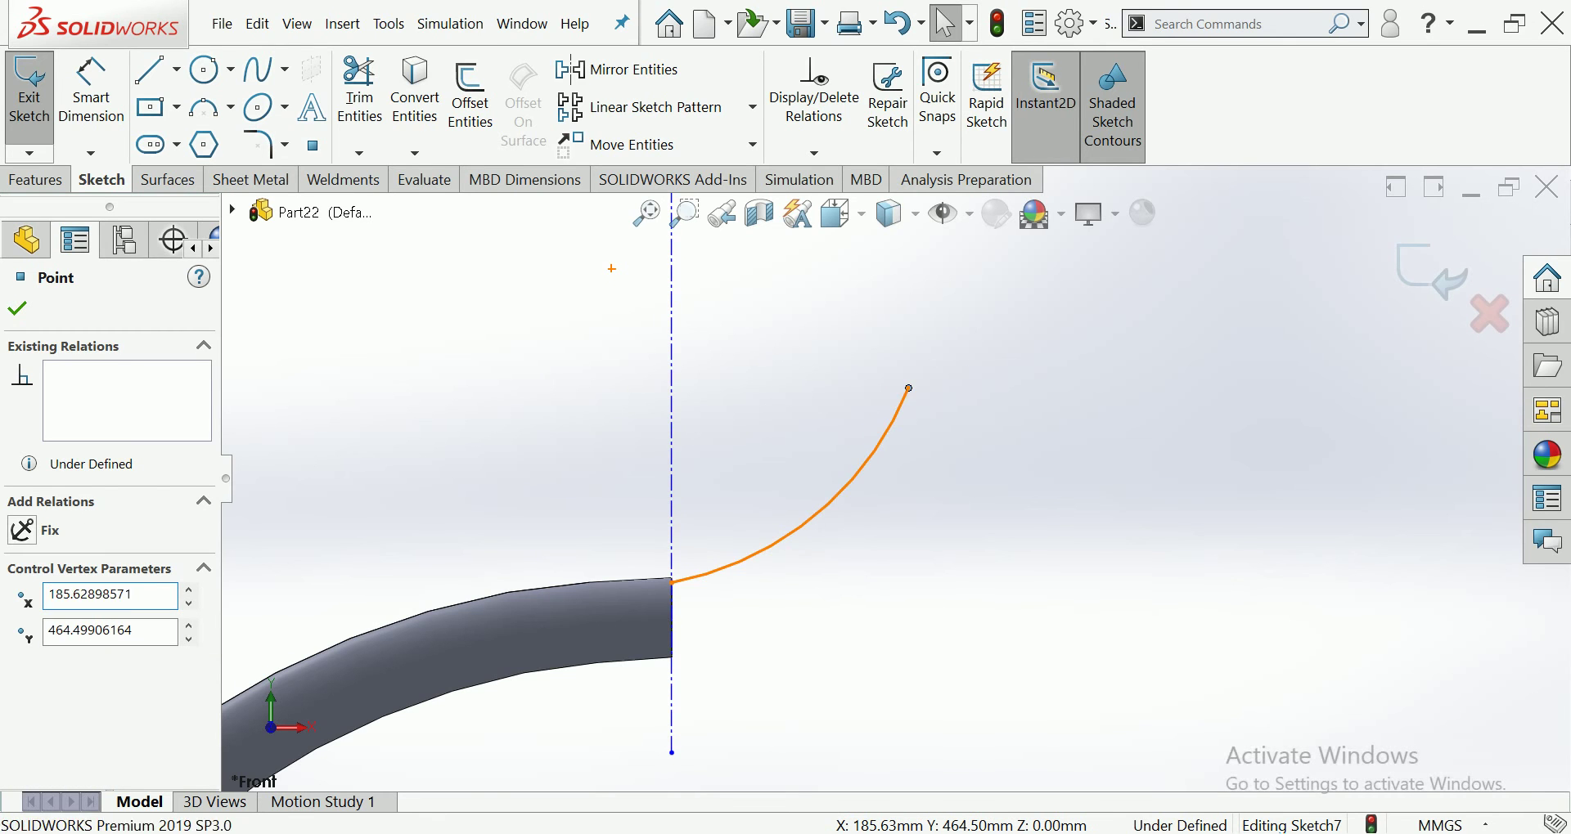
drag(843, 483, 835, 490)
key(Escape)
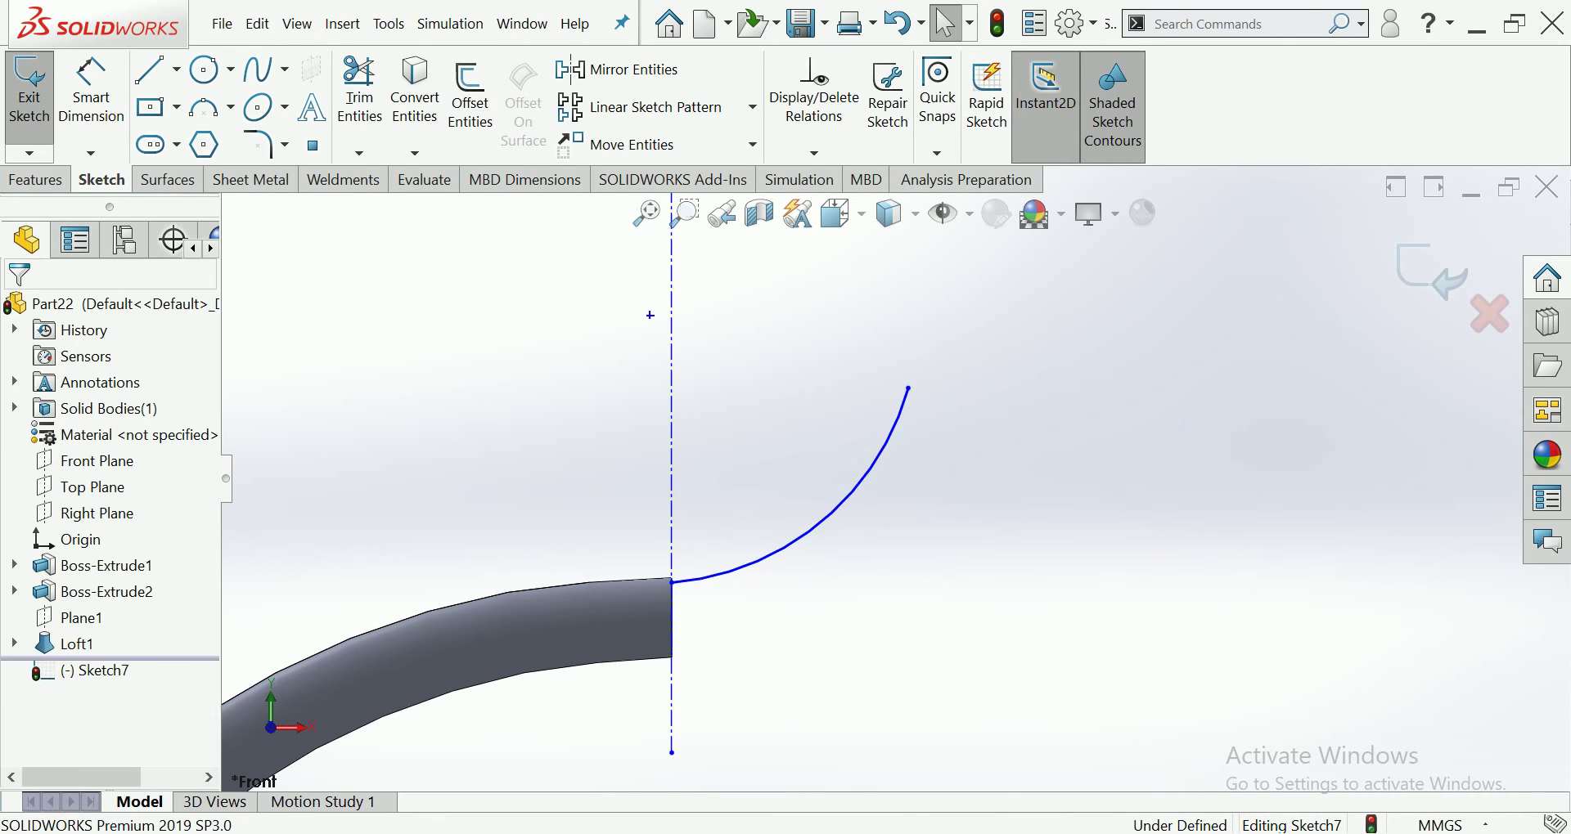
Draw a second arc from higher up the centerline to the first arc's outer tip
key(l)
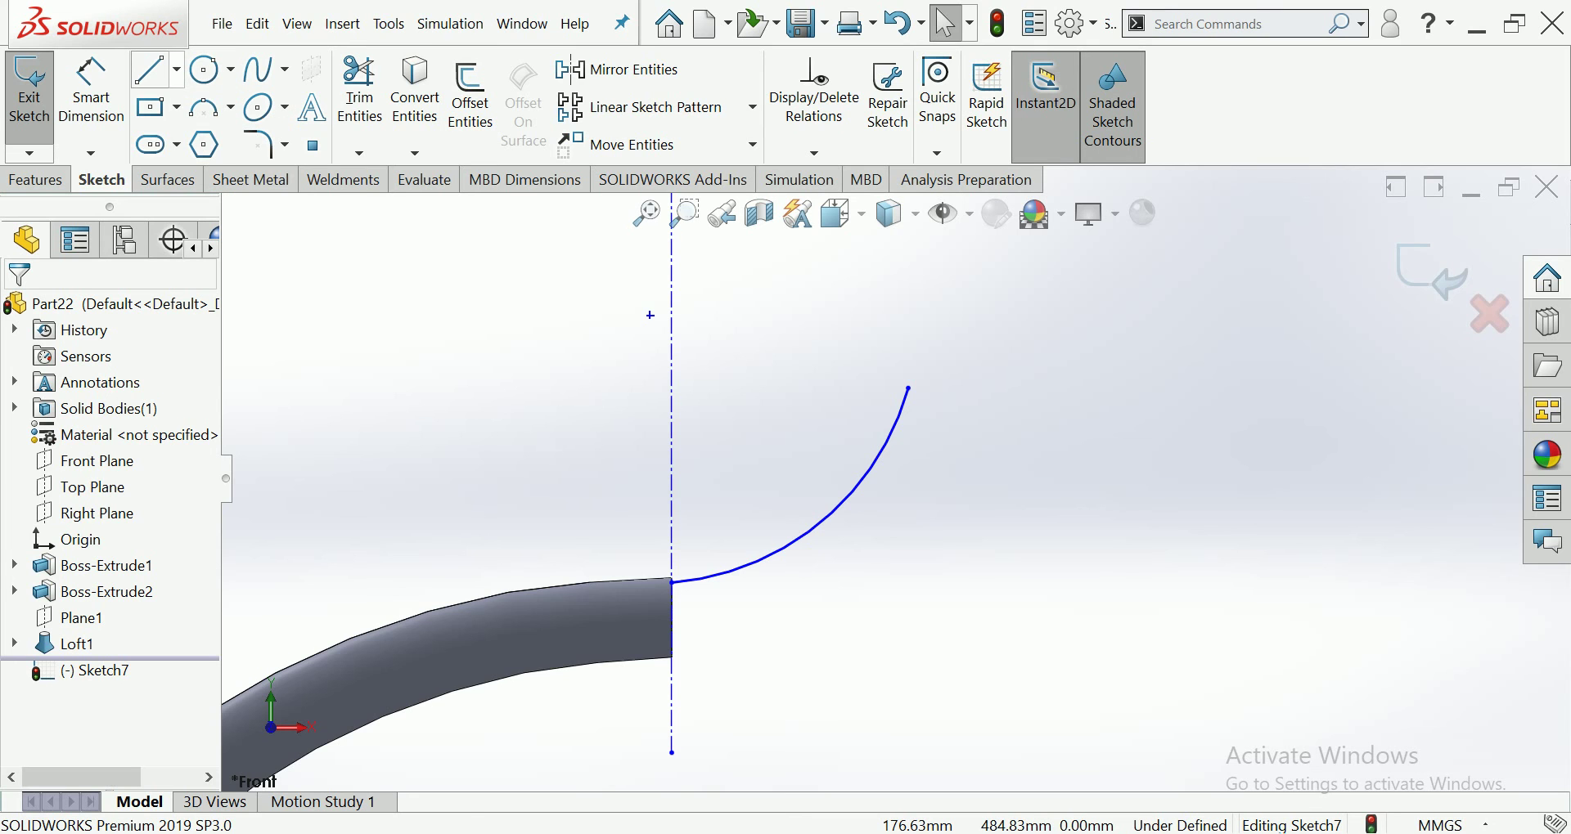
click(204, 106)
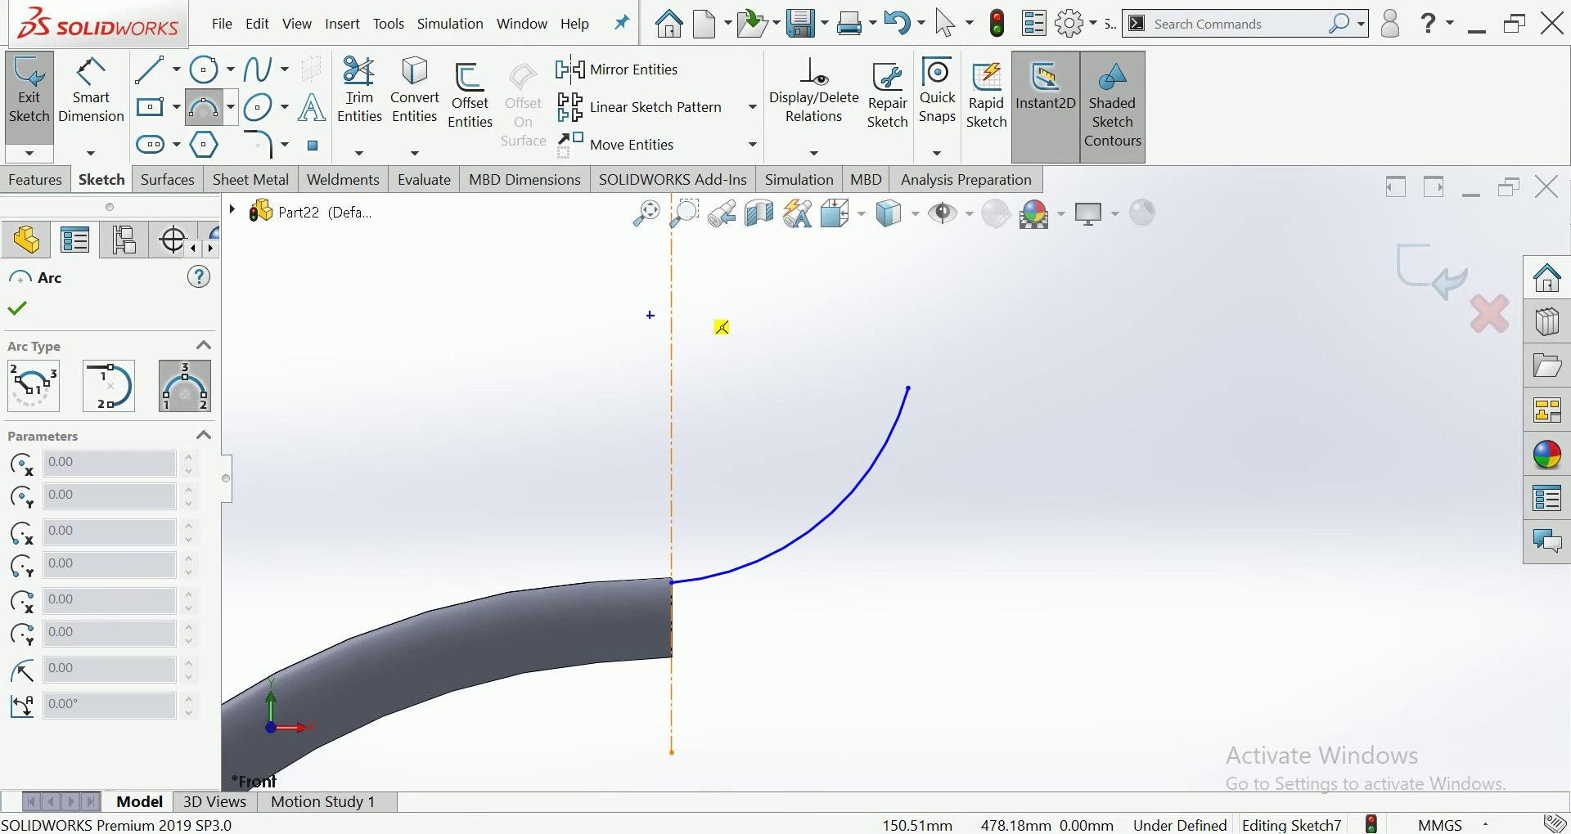
click(673, 295)
click(908, 388)
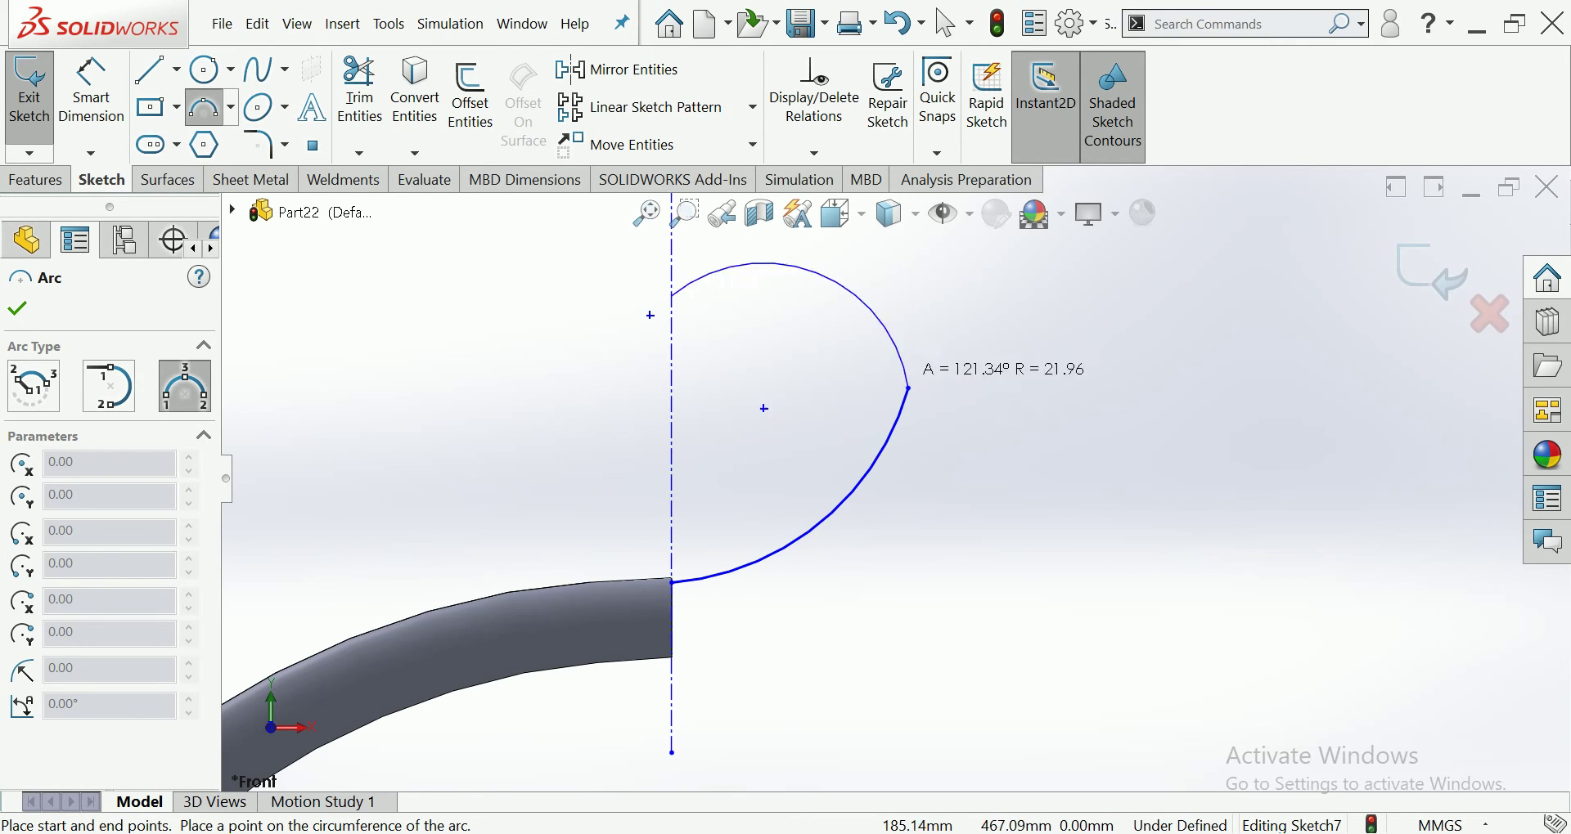
click(818, 314)
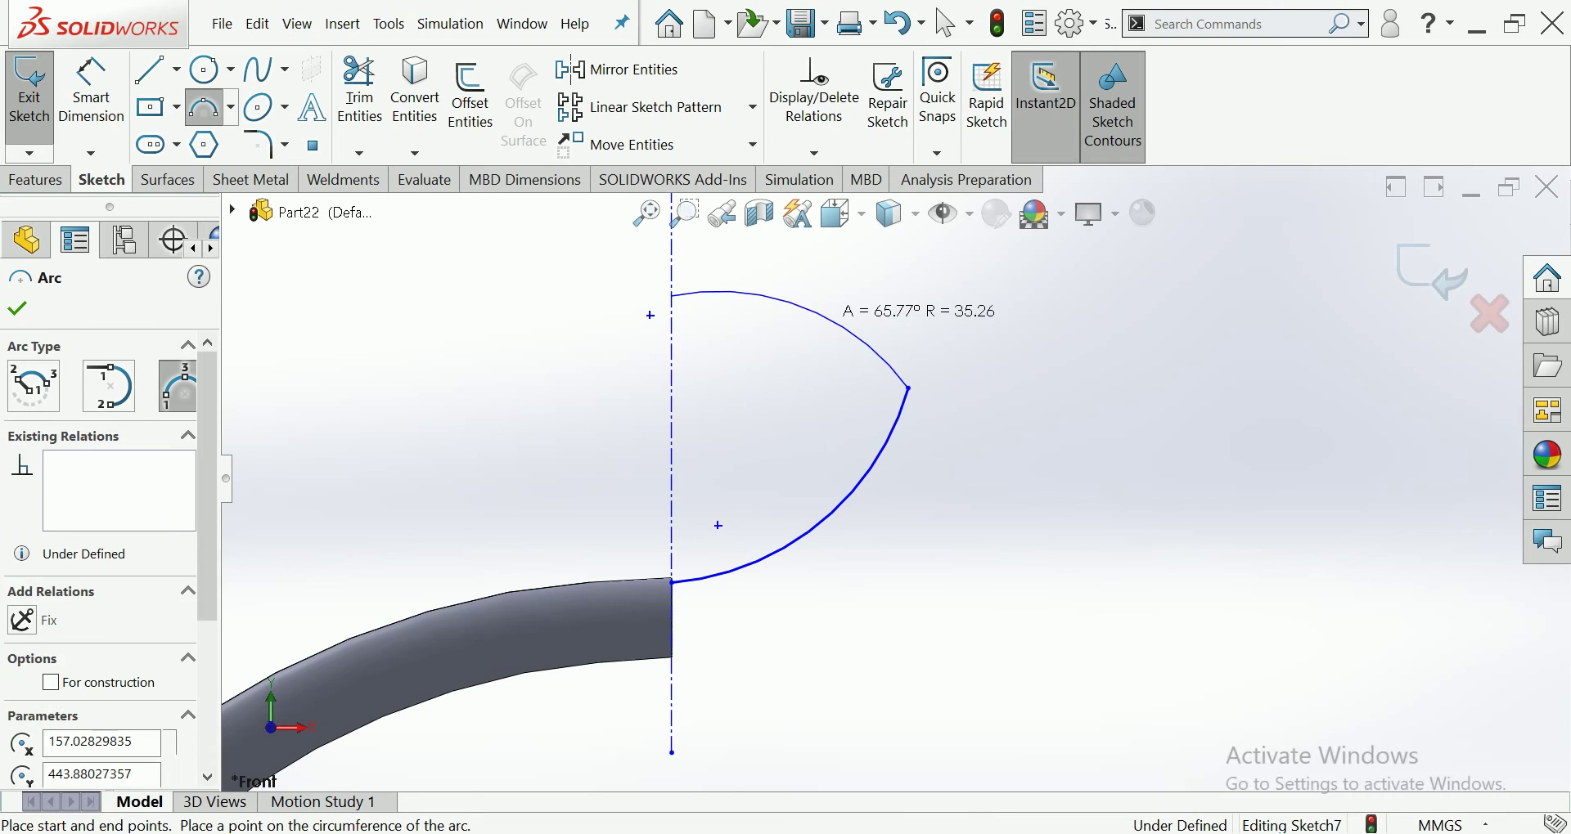
key(Escape)
scroll(651, 314, up, 2)
scroll(696, 478, down, 5)
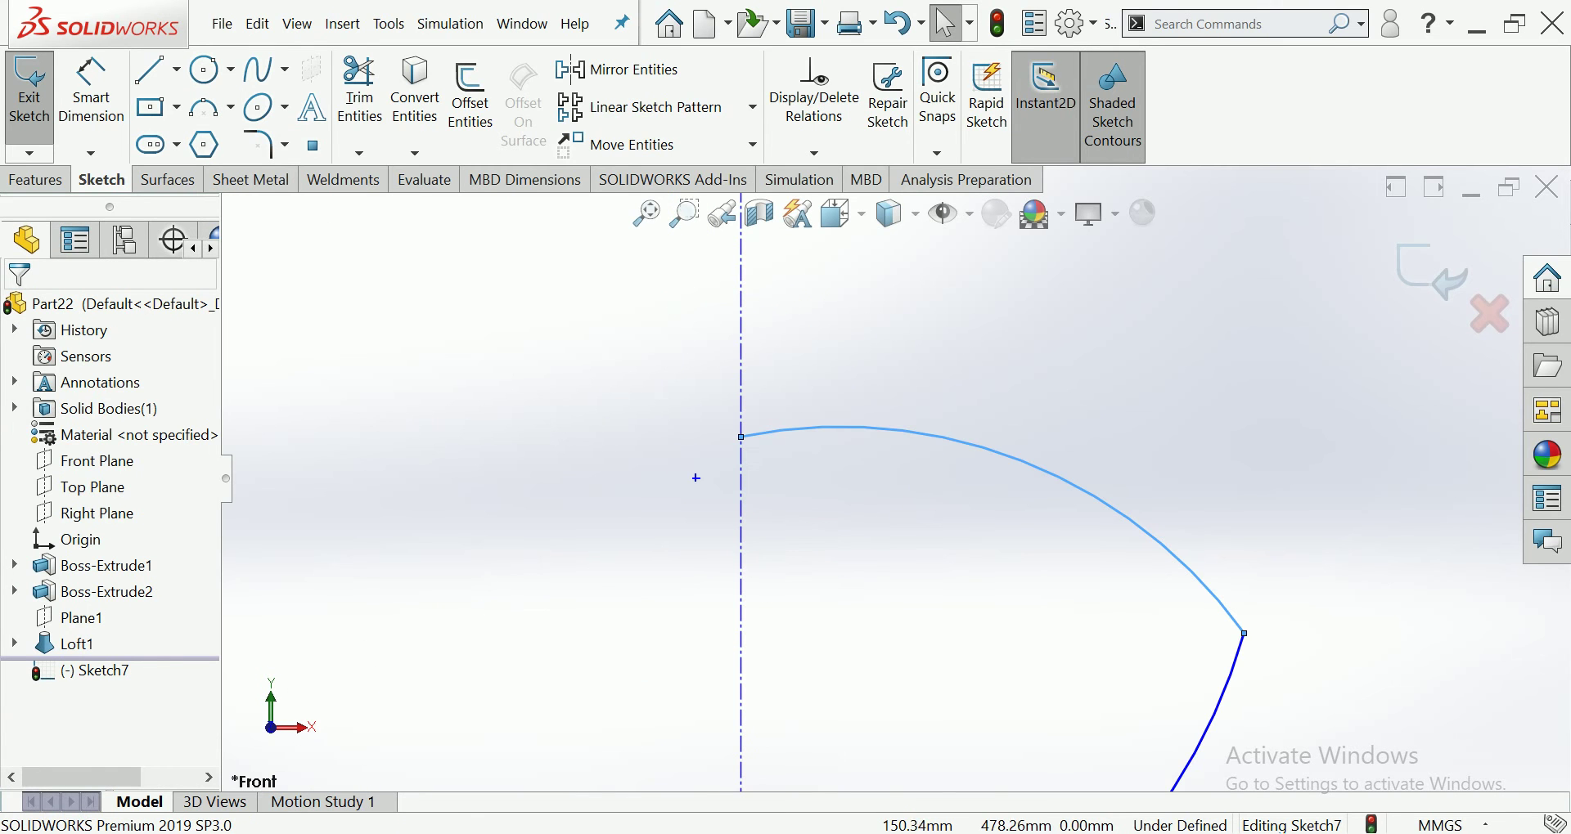
drag(741, 437, 742, 376)
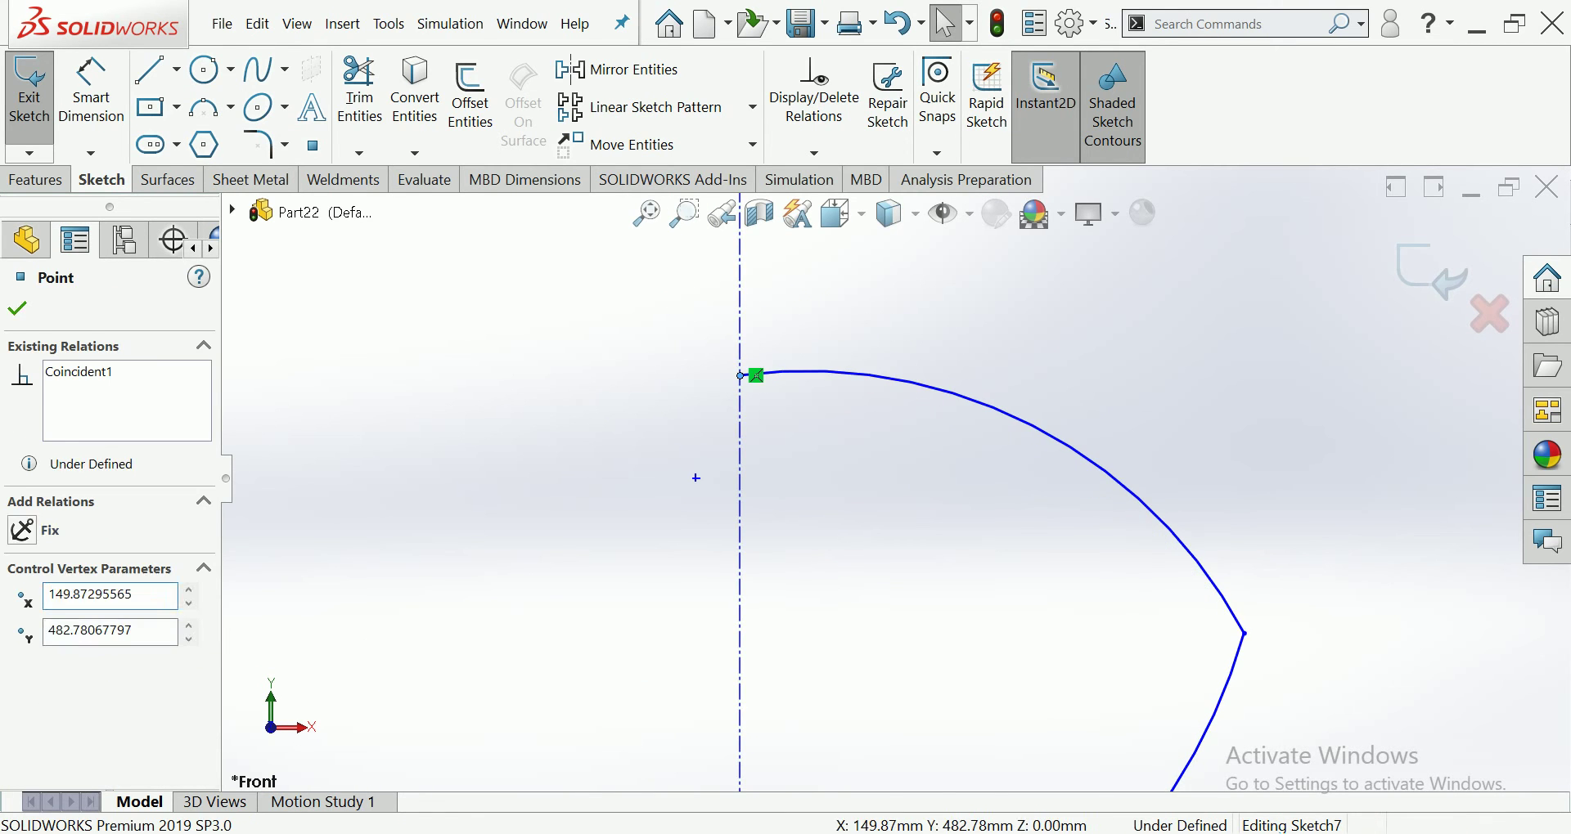
key(Escape)
scroll(774, 477, up, 3)
scroll(827, 478, up, 3)
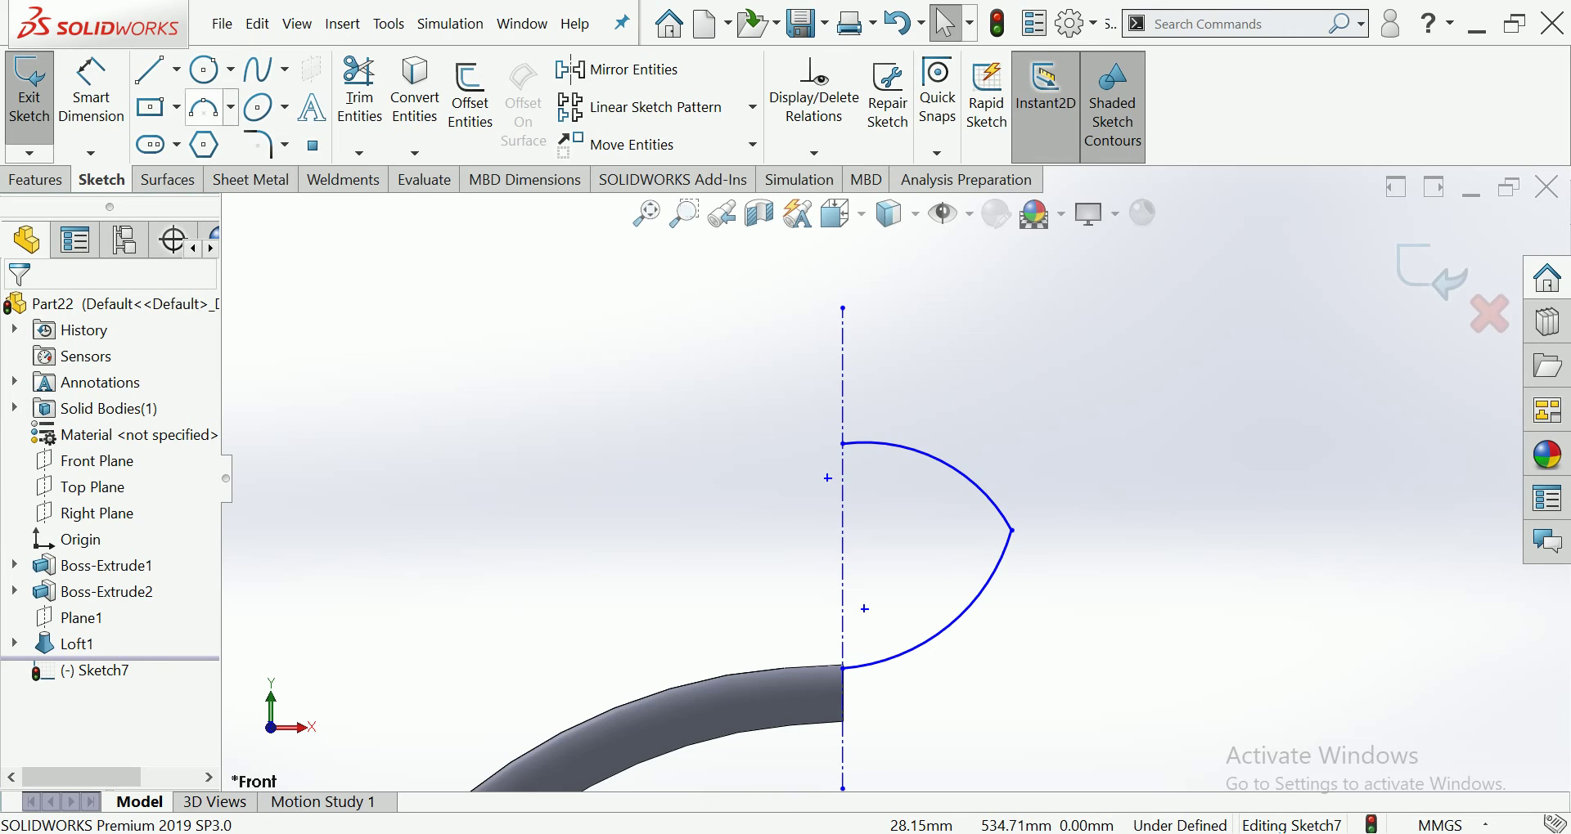
click(205, 69)
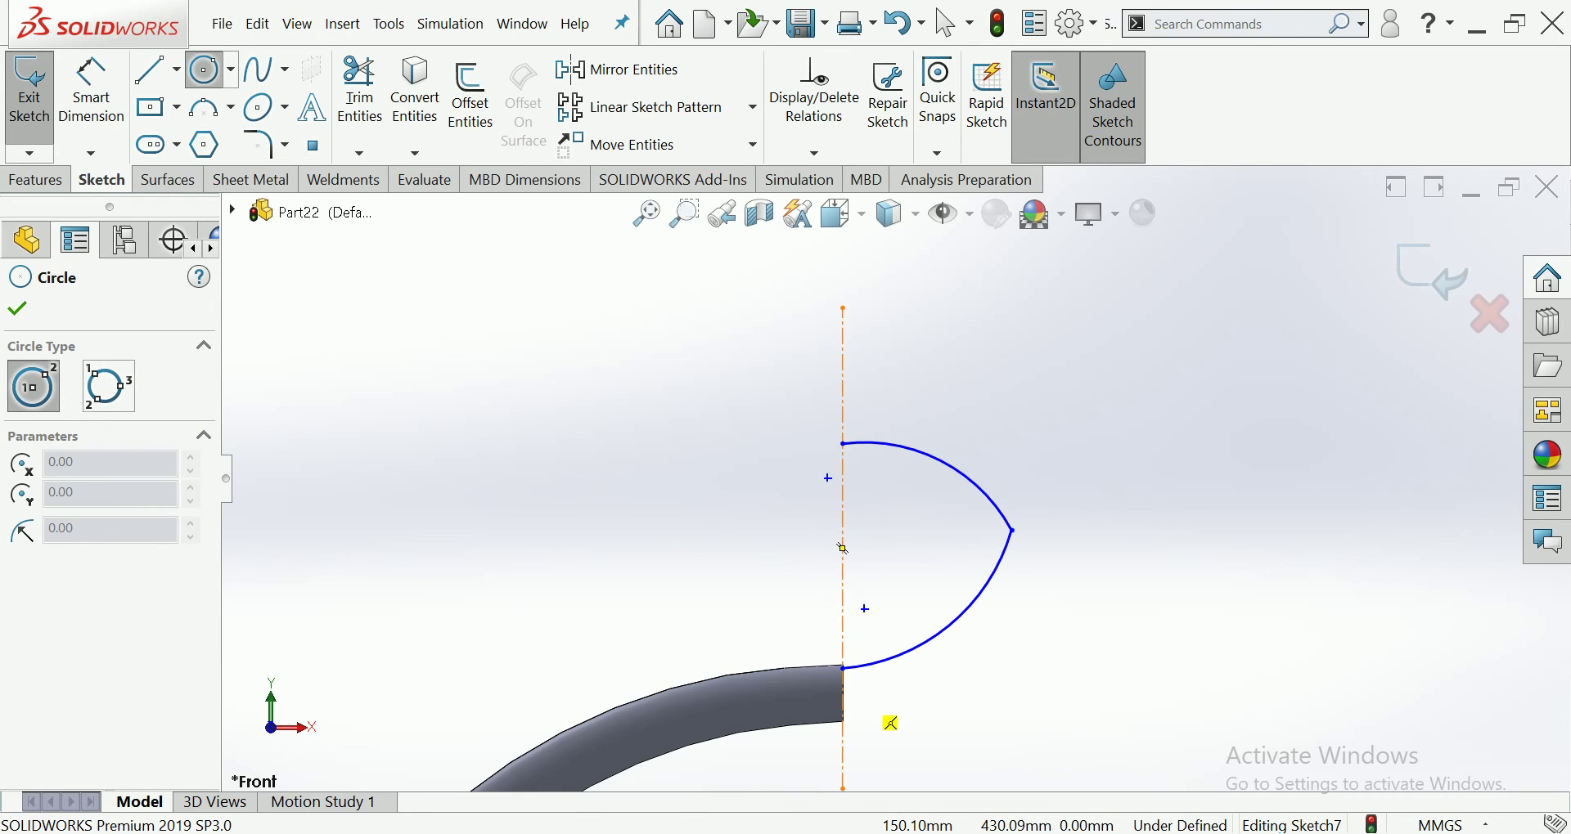
Replace a too-small circle with one centred on the tube end's midpoint covering the tube end
click(842, 694)
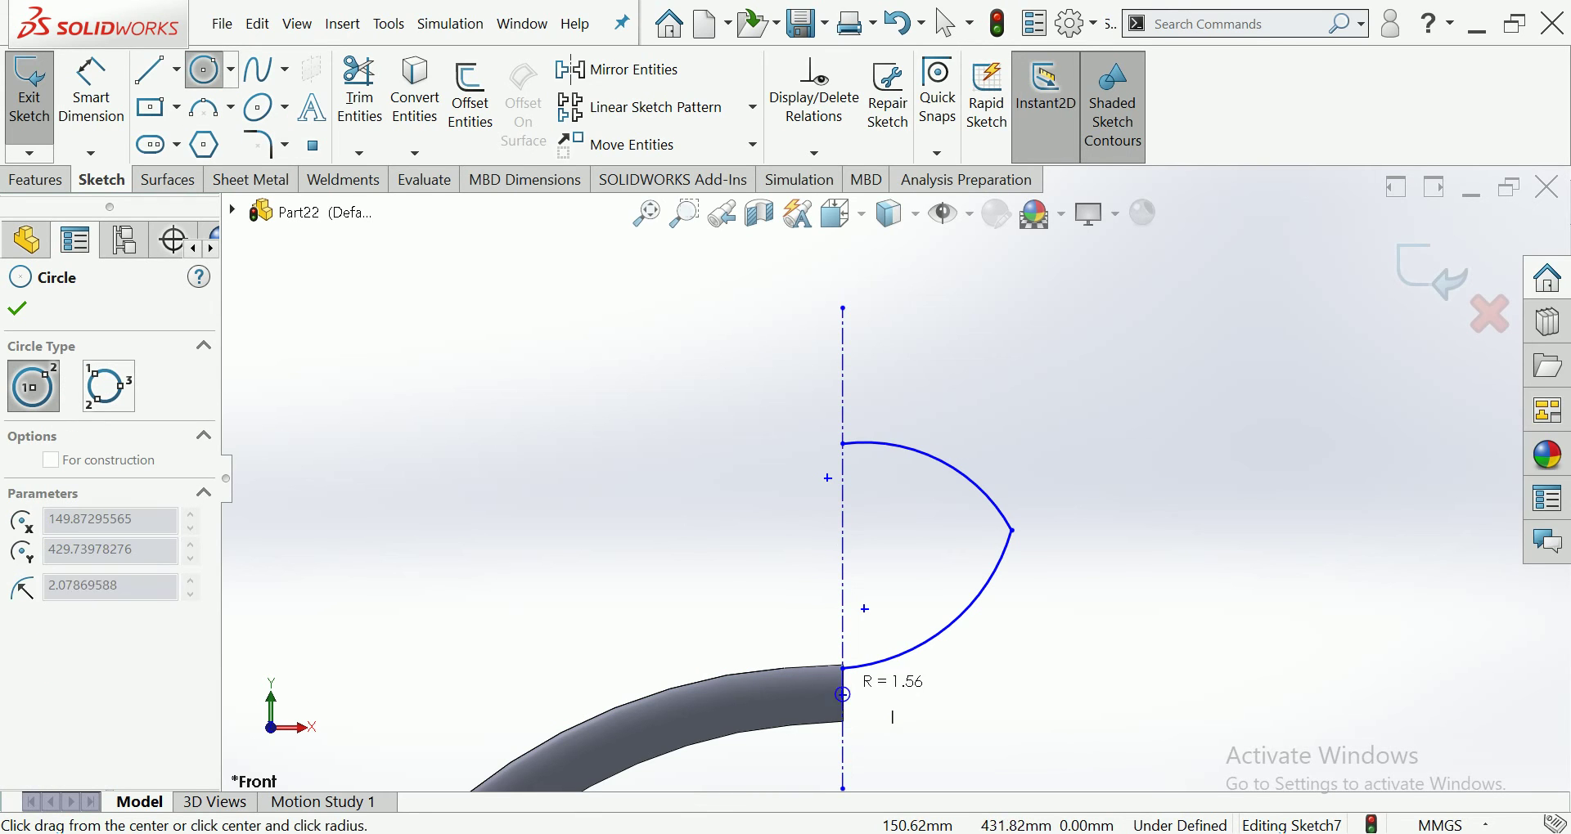
click(868, 695)
key(Escape)
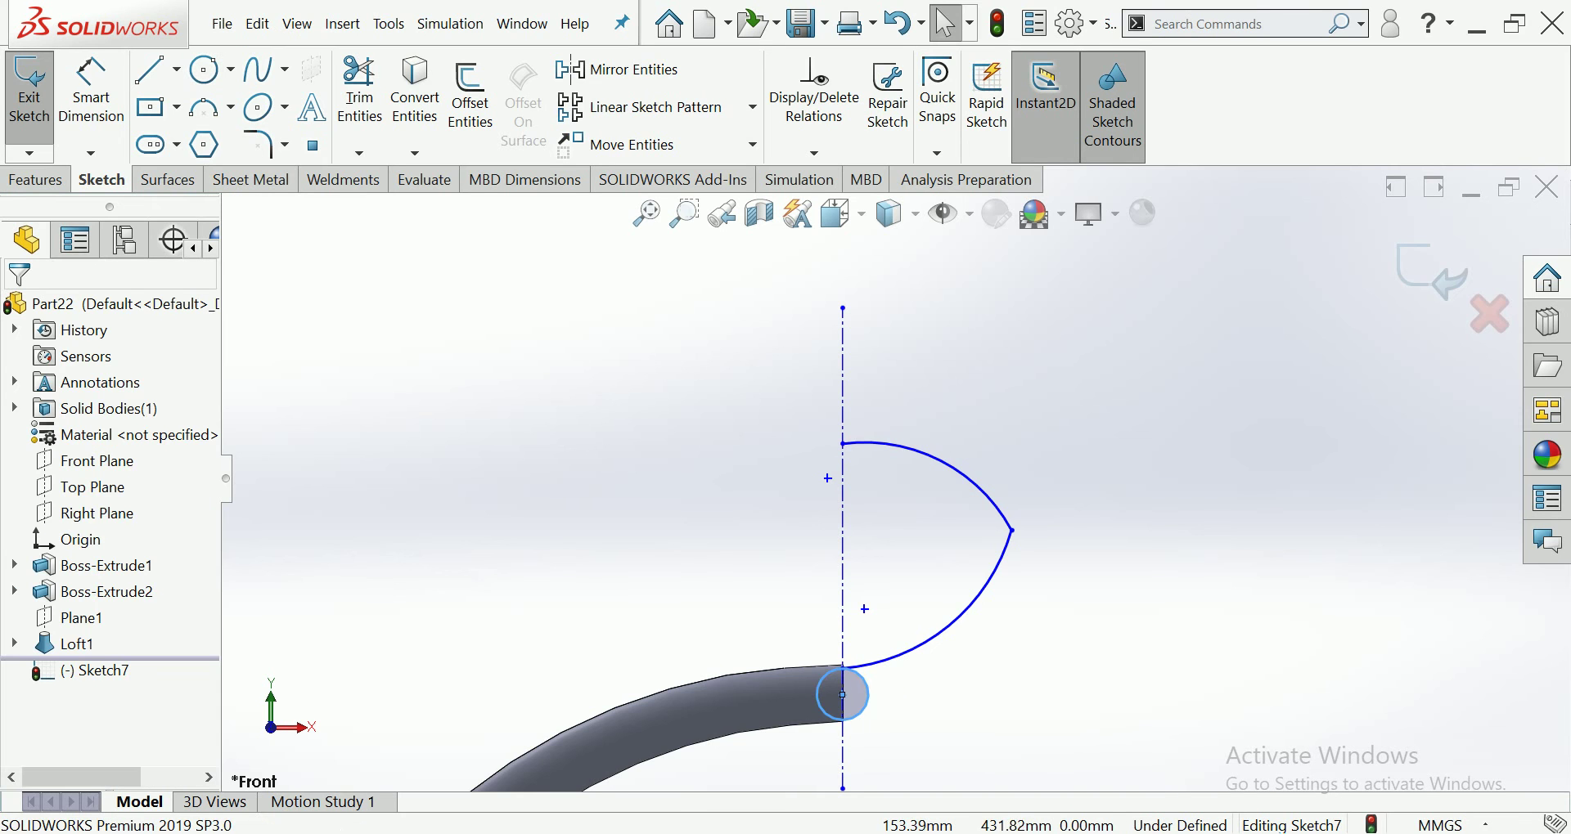
scroll(854, 728, down, 2)
click(869, 676)
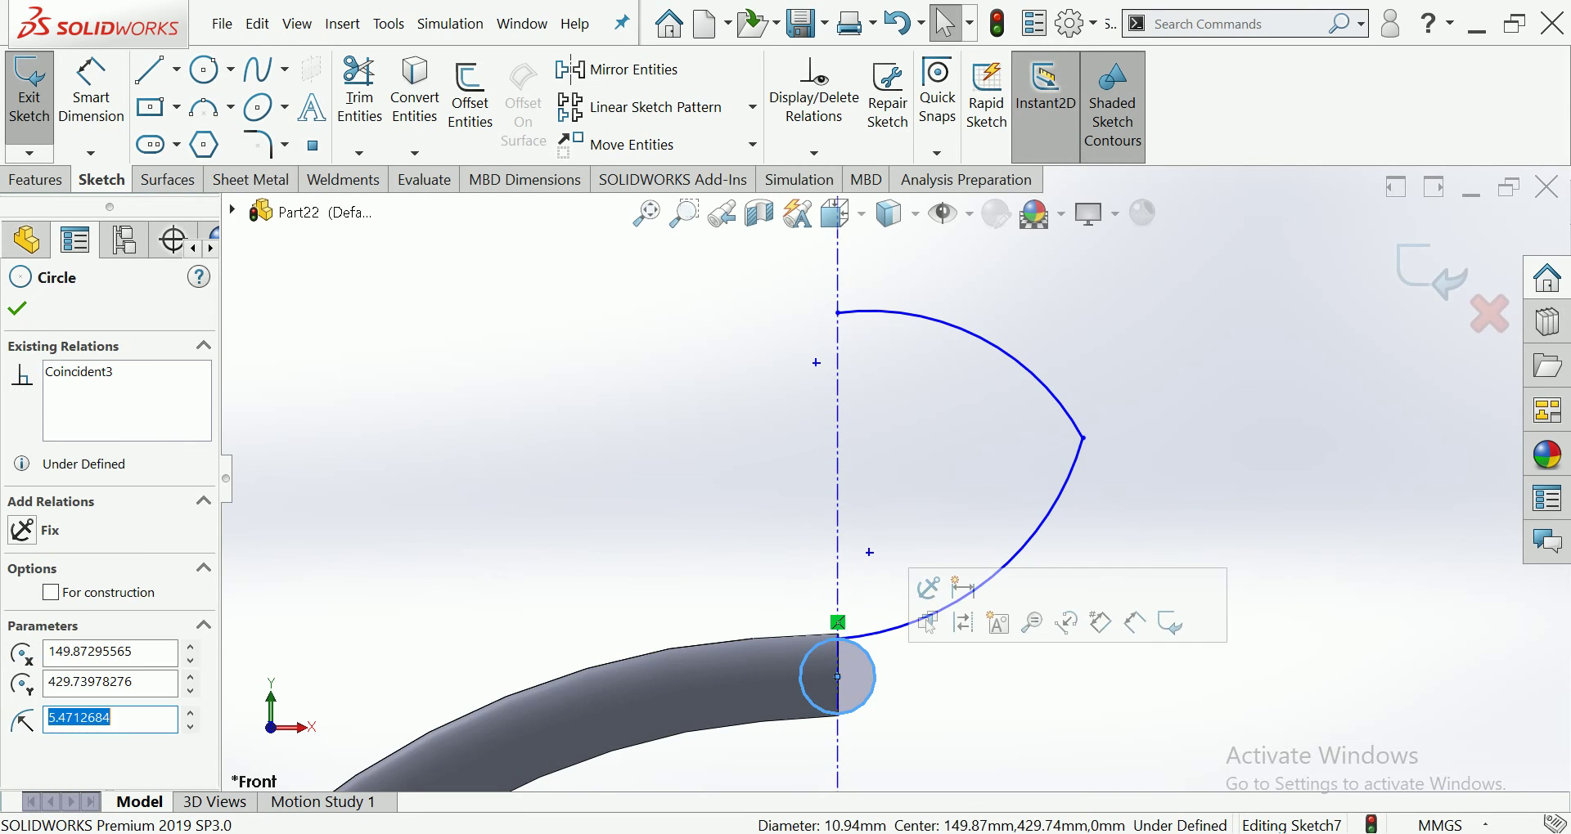
key(Delete)
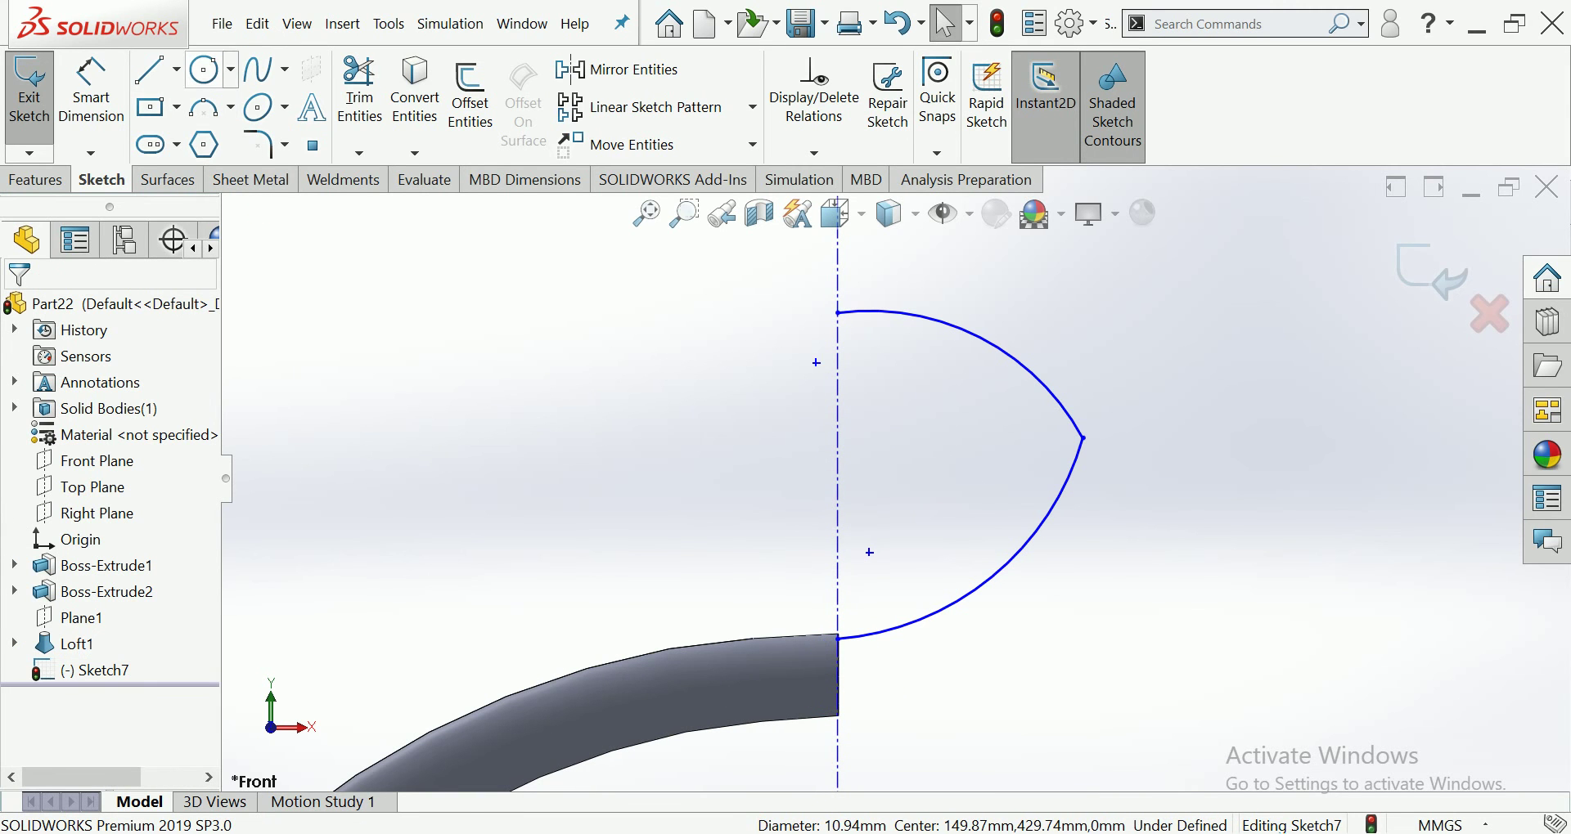
key(Return)
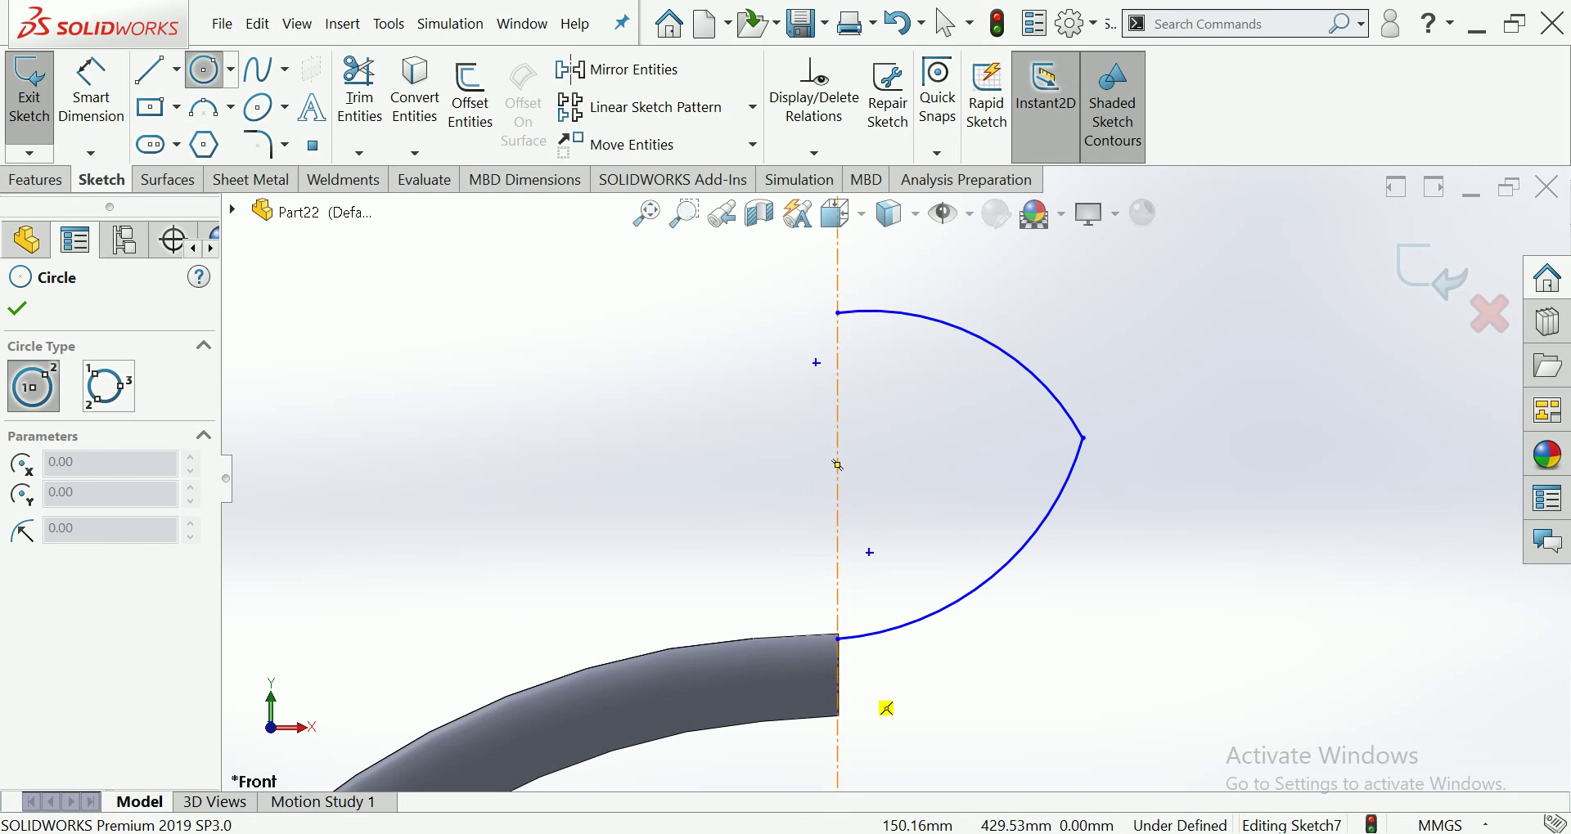
click(837, 678)
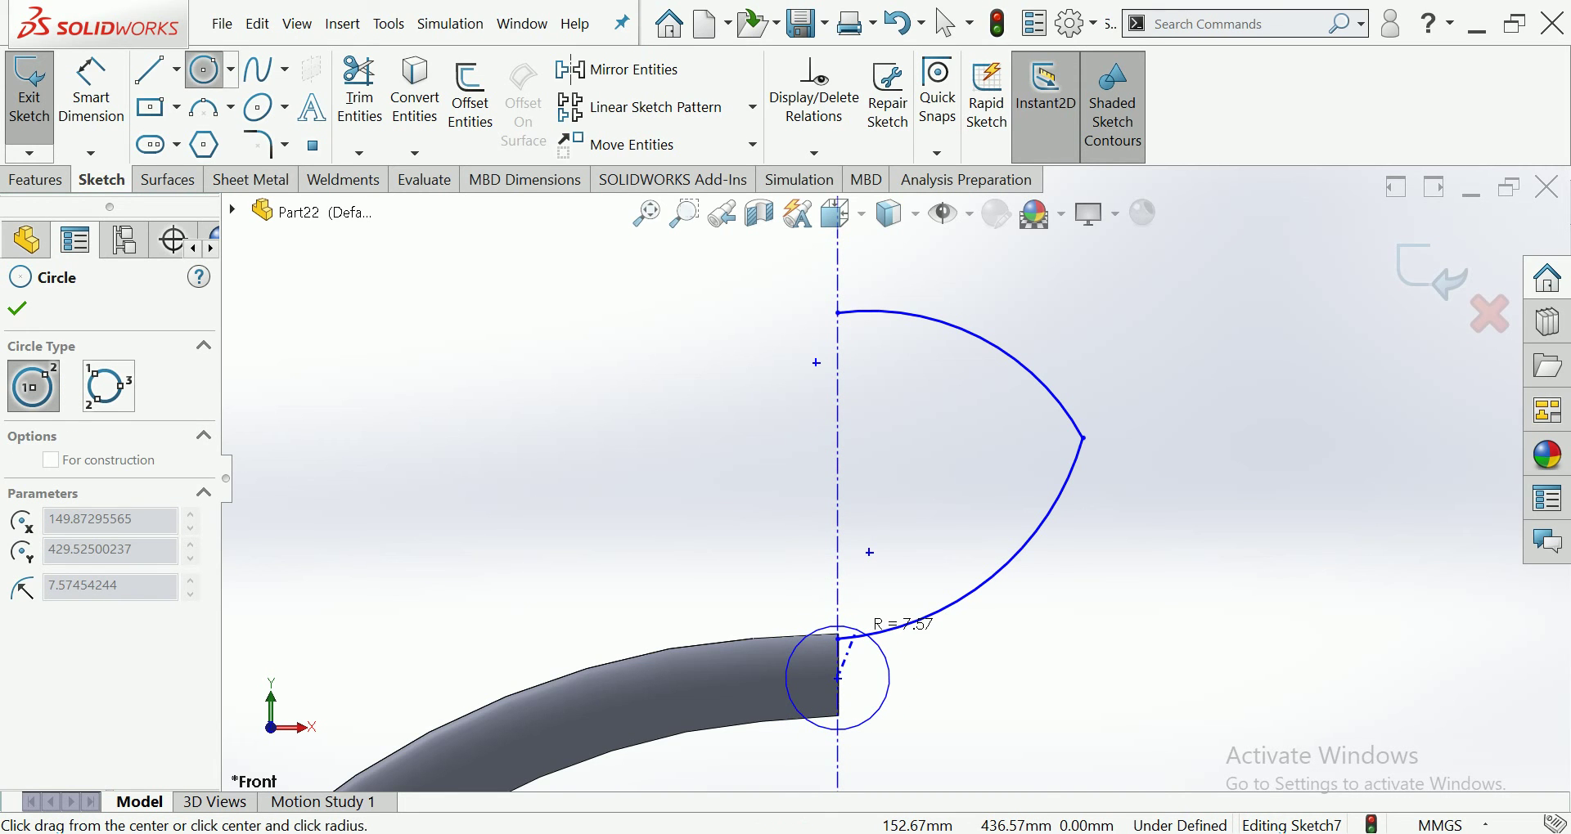
click(855, 637)
key(Escape)
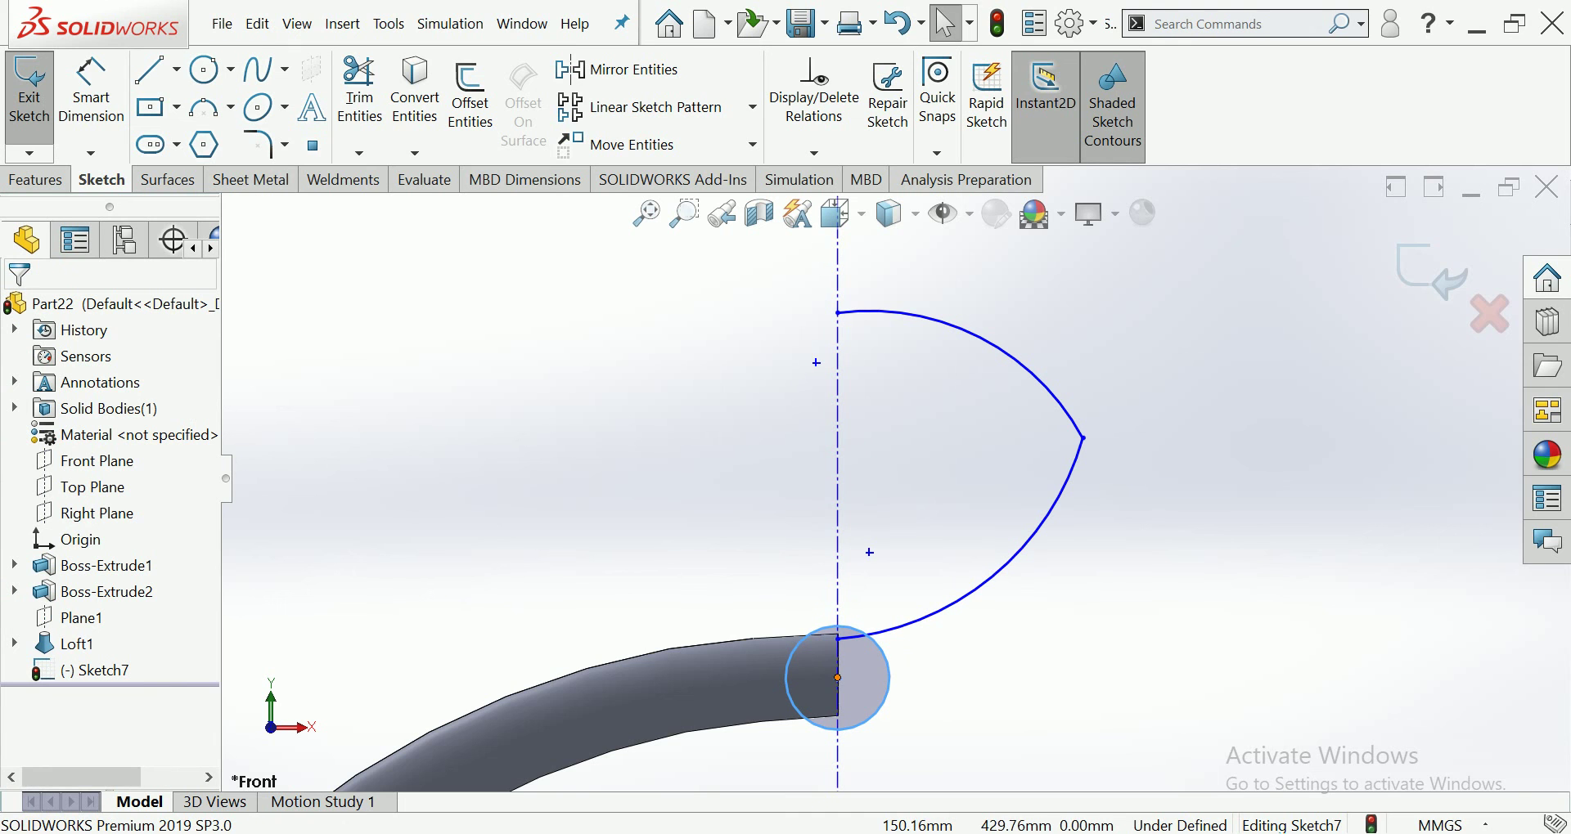
click(837, 677)
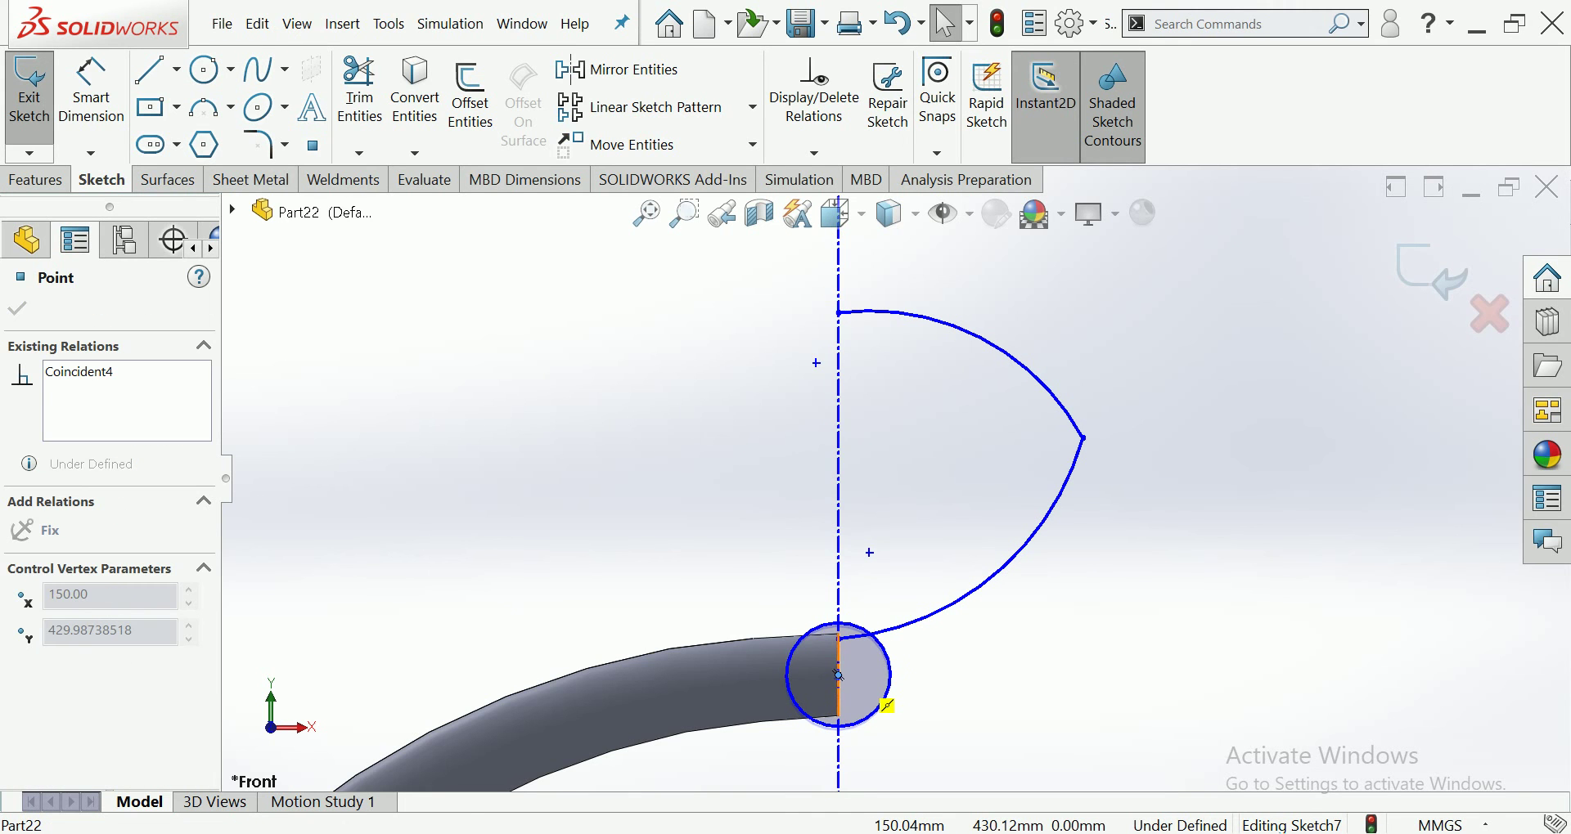
click(883, 702)
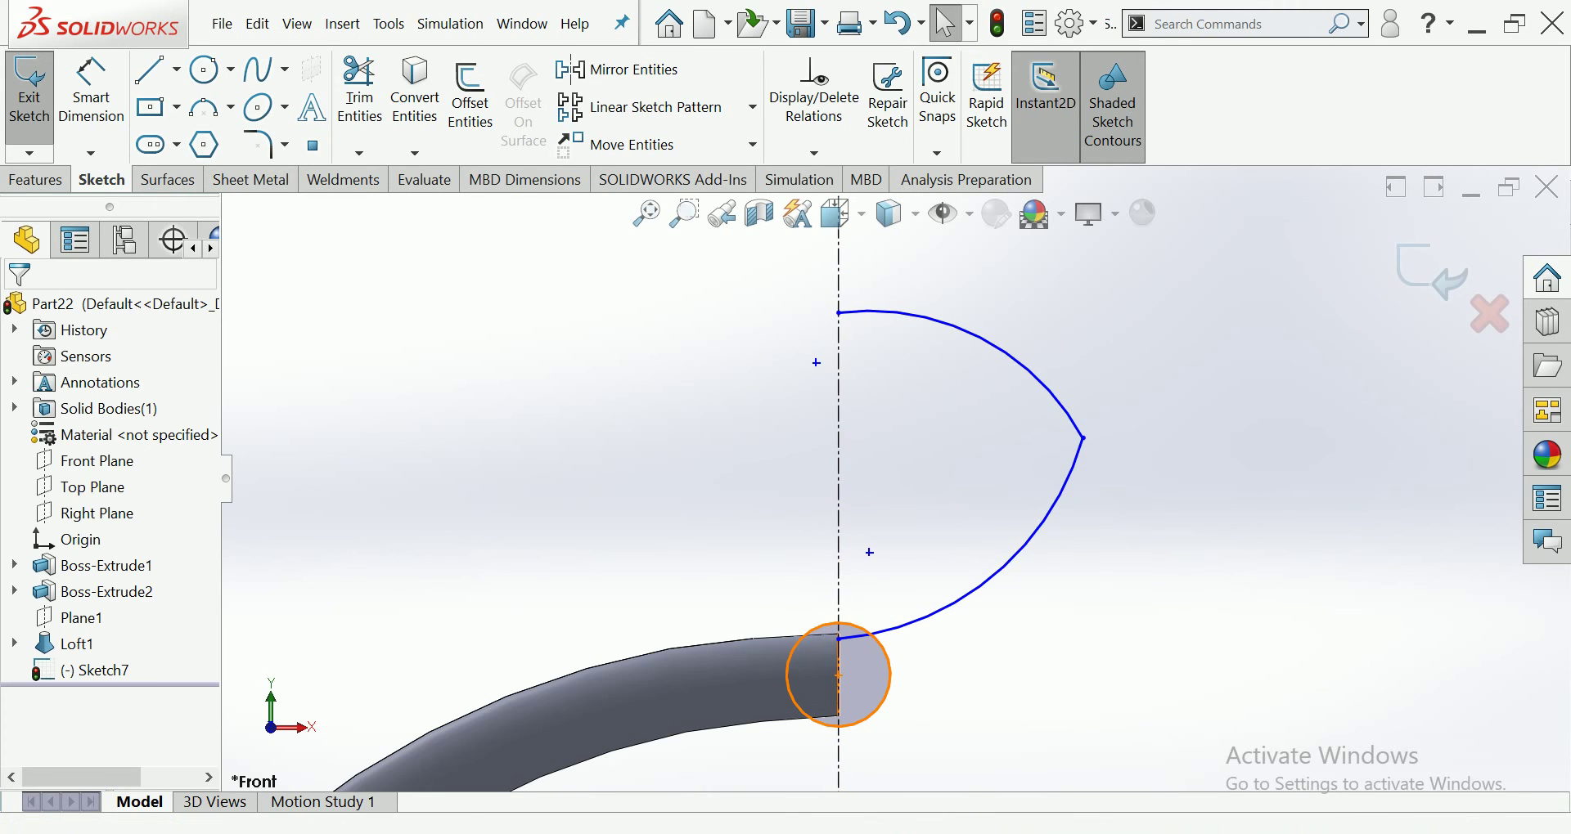
click(889, 666)
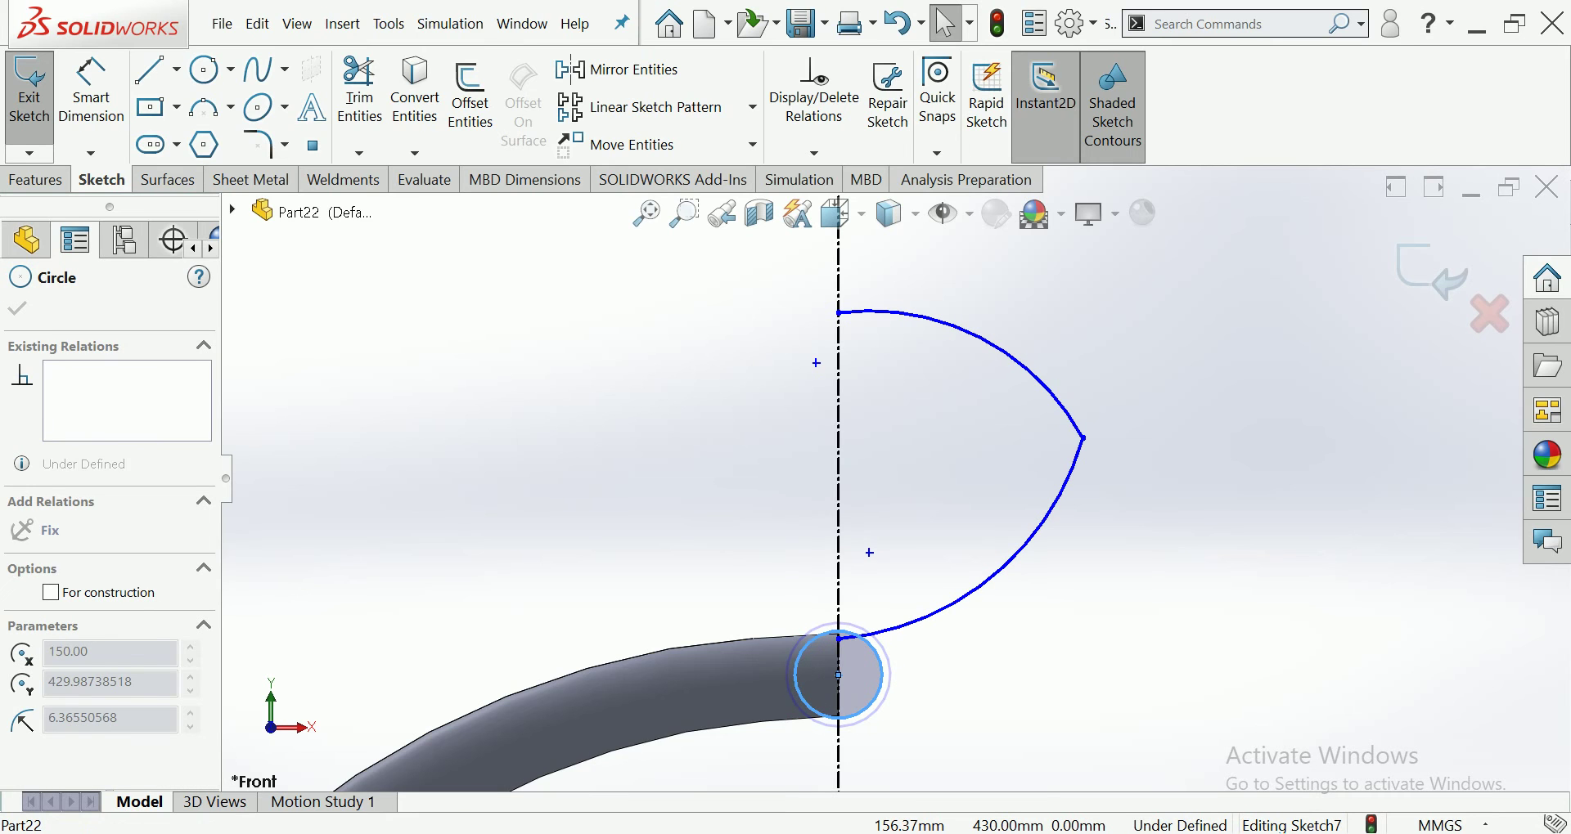
click(882, 667)
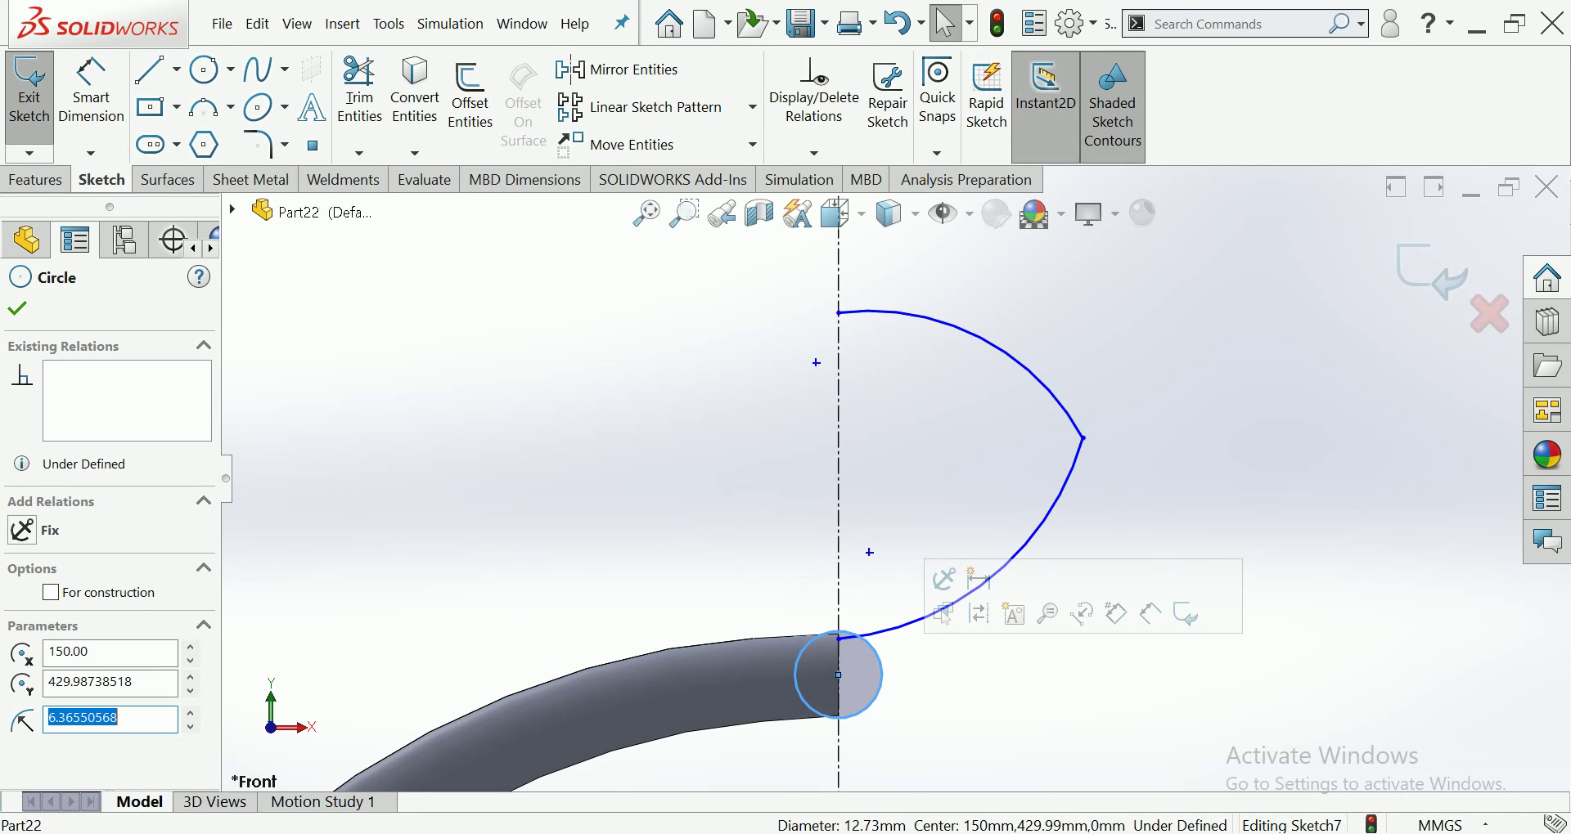
key(Escape)
scroll(808, 687, down, 3)
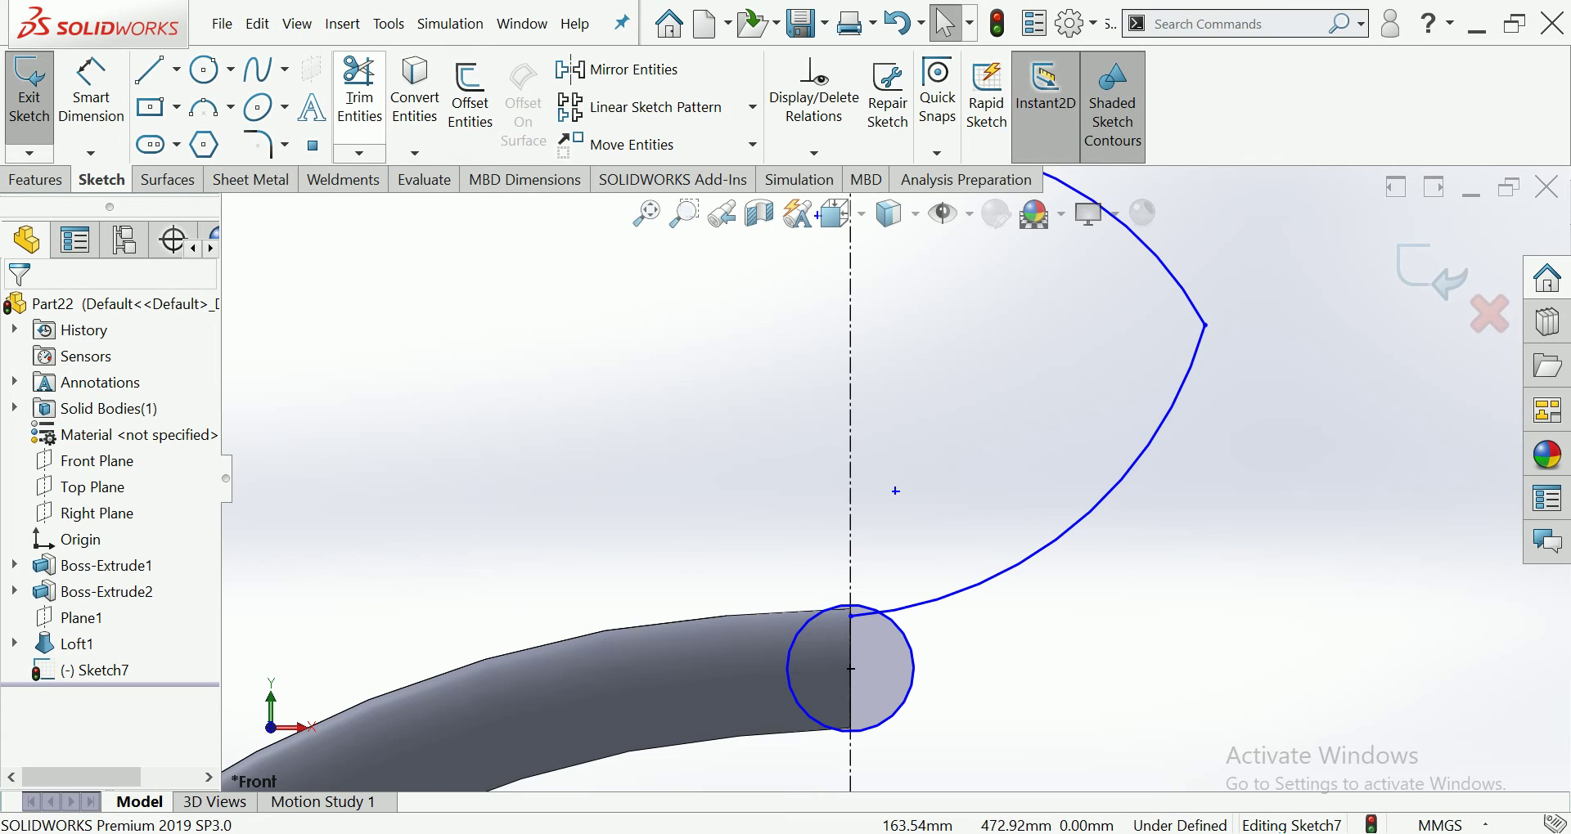
Trim away the curve end, the short top arc and the circle's left half
click(360, 94)
scroll(899, 704, down, 3)
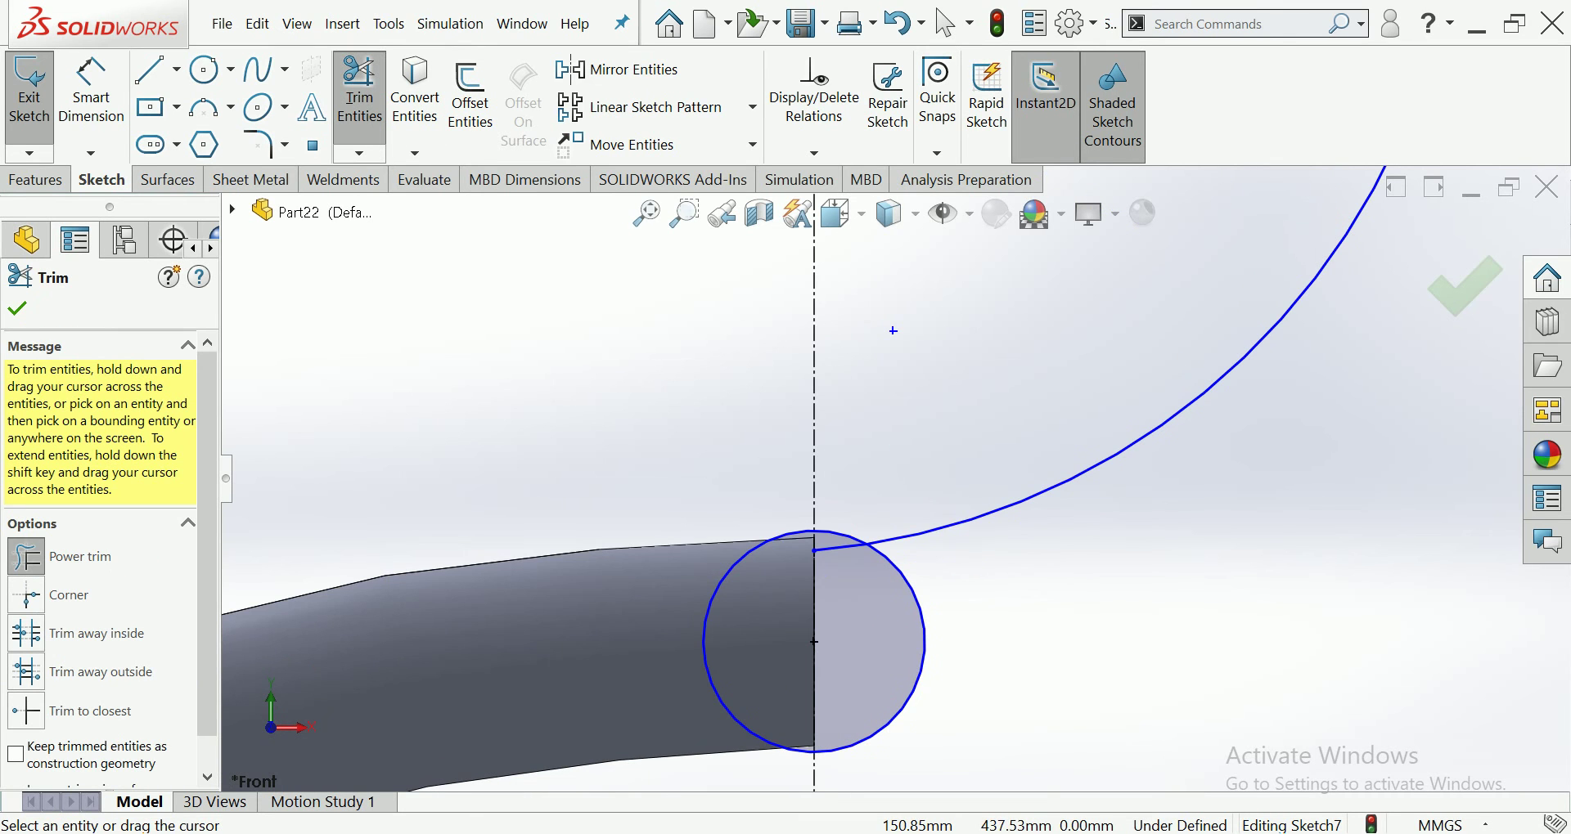
click(830, 533)
click(830, 547)
scroll(896, 473, up, 2)
click(762, 591)
scroll(894, 480, up, 4)
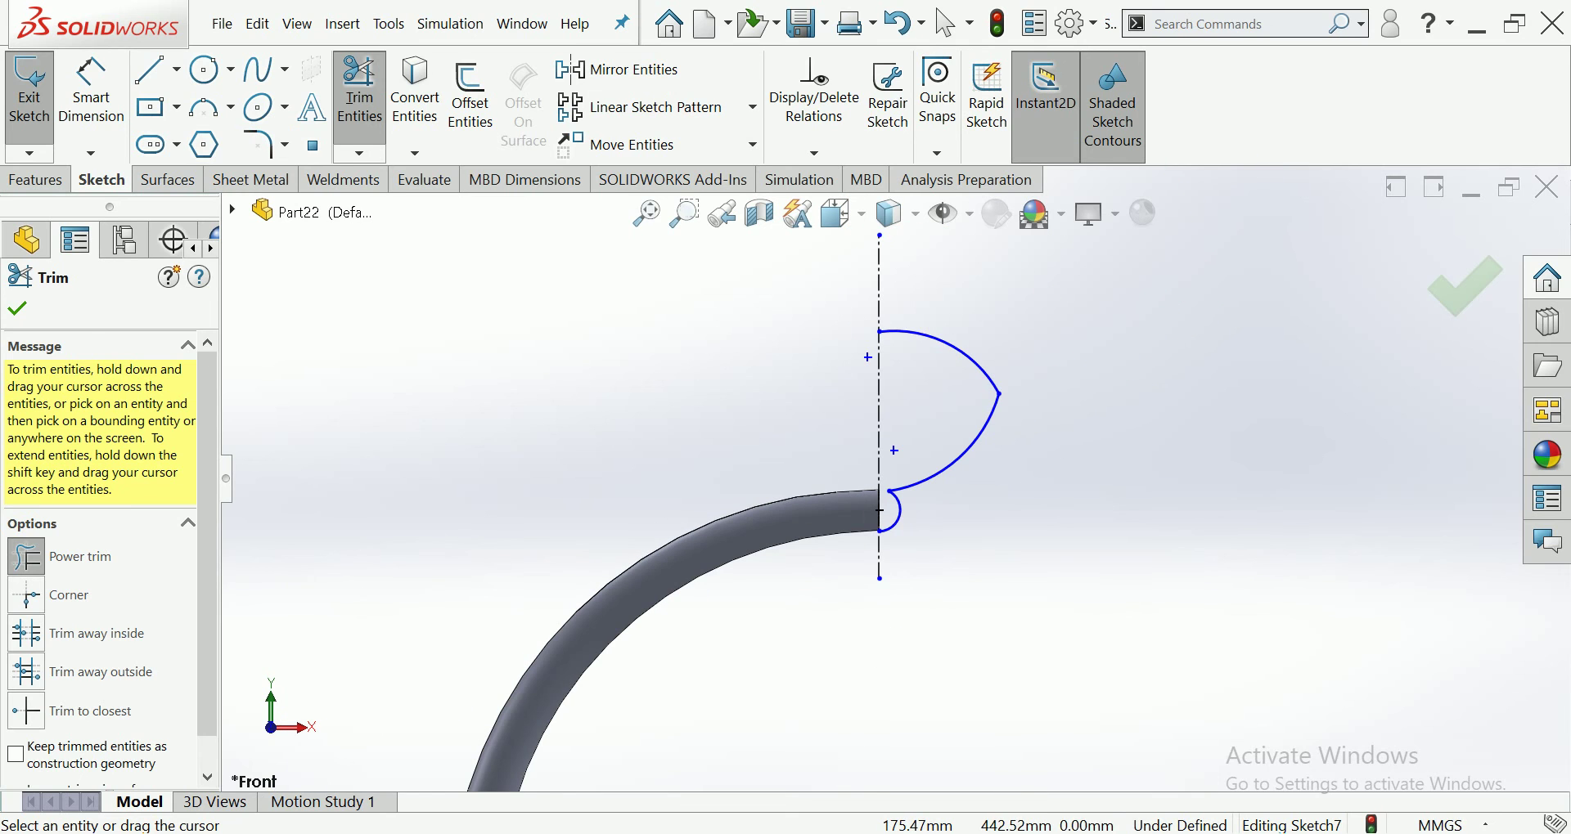
key(Escape)
click(35, 180)
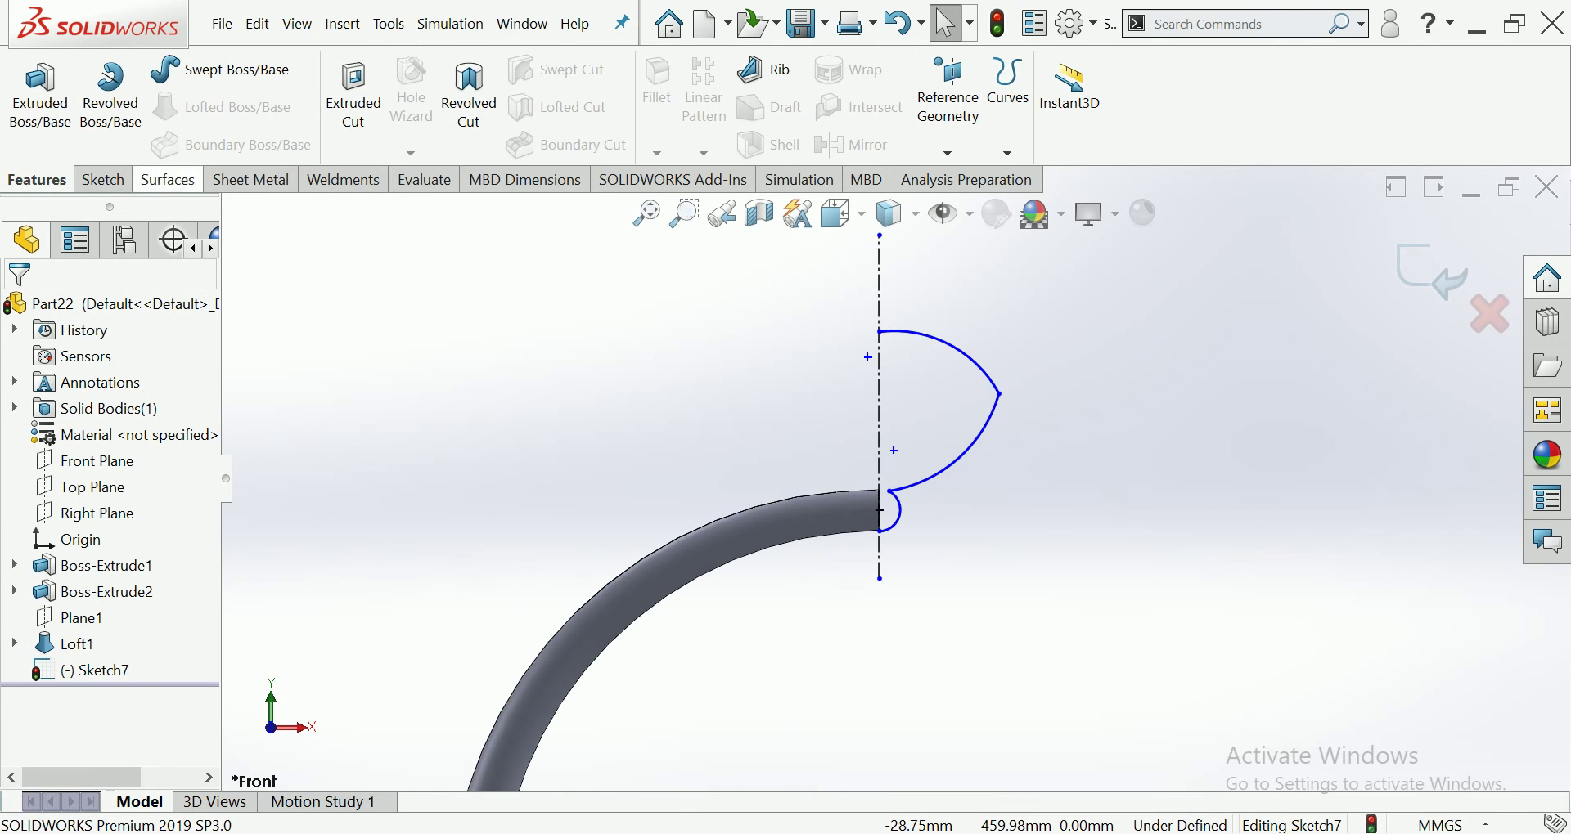
Revolve Sketch7 a full 360° about the centerline, auto-closing it, to form Revolve1
click(111, 90)
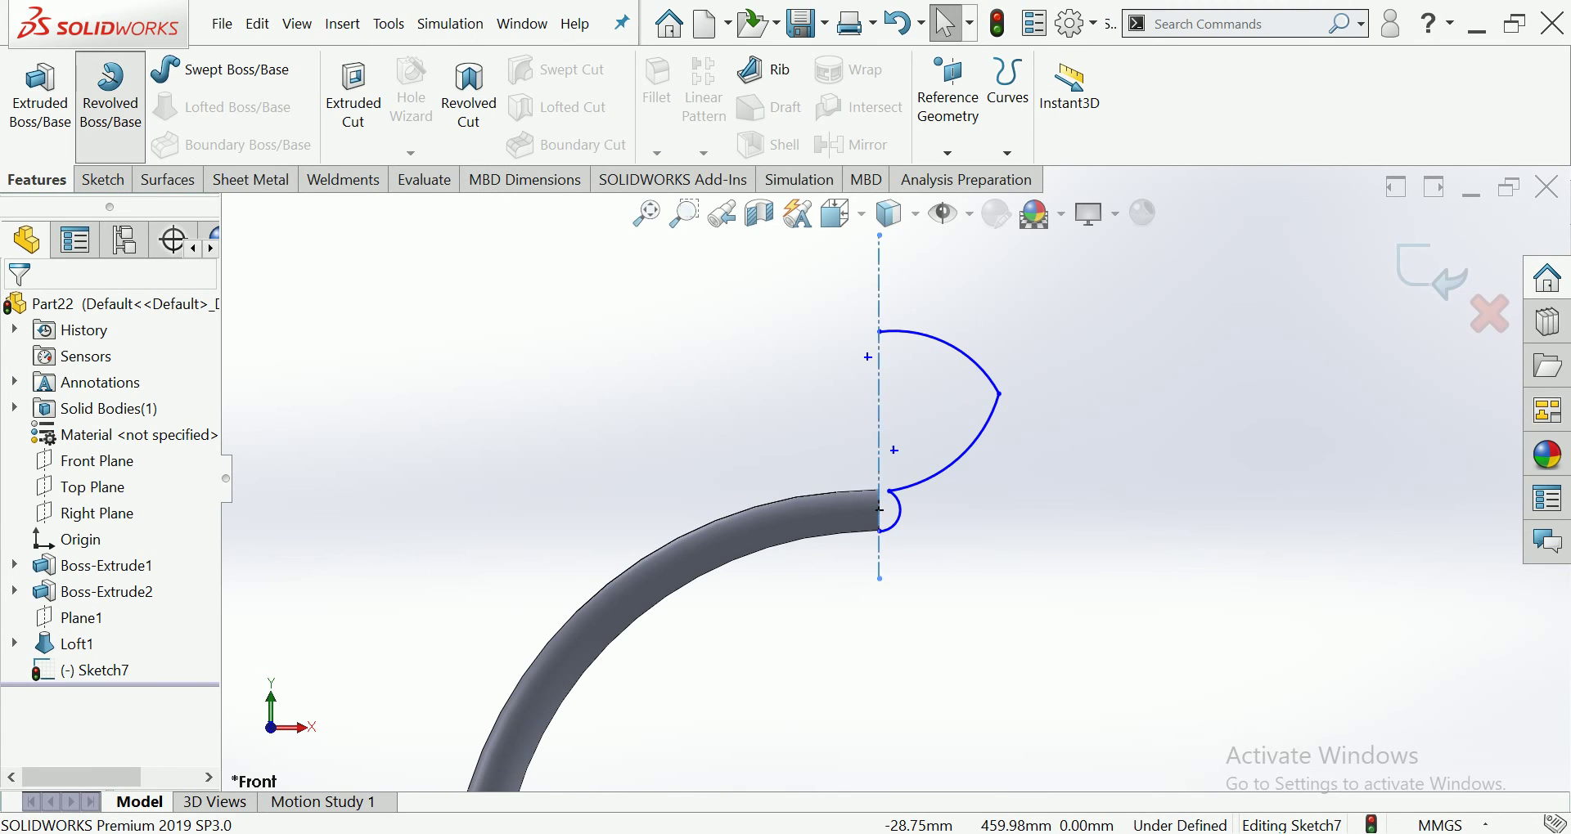
key(Return)
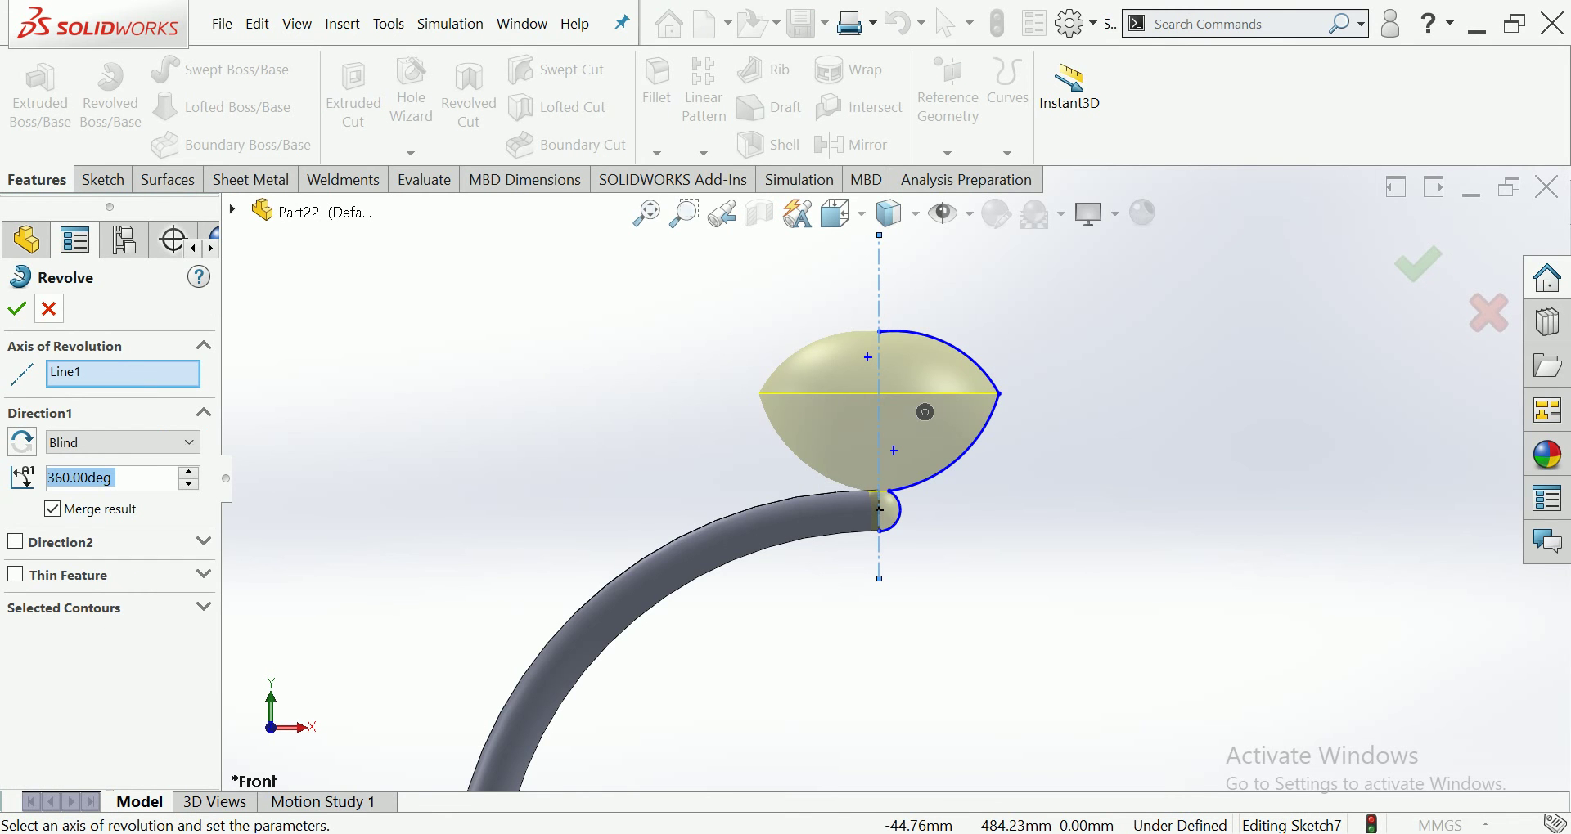
key(Return)
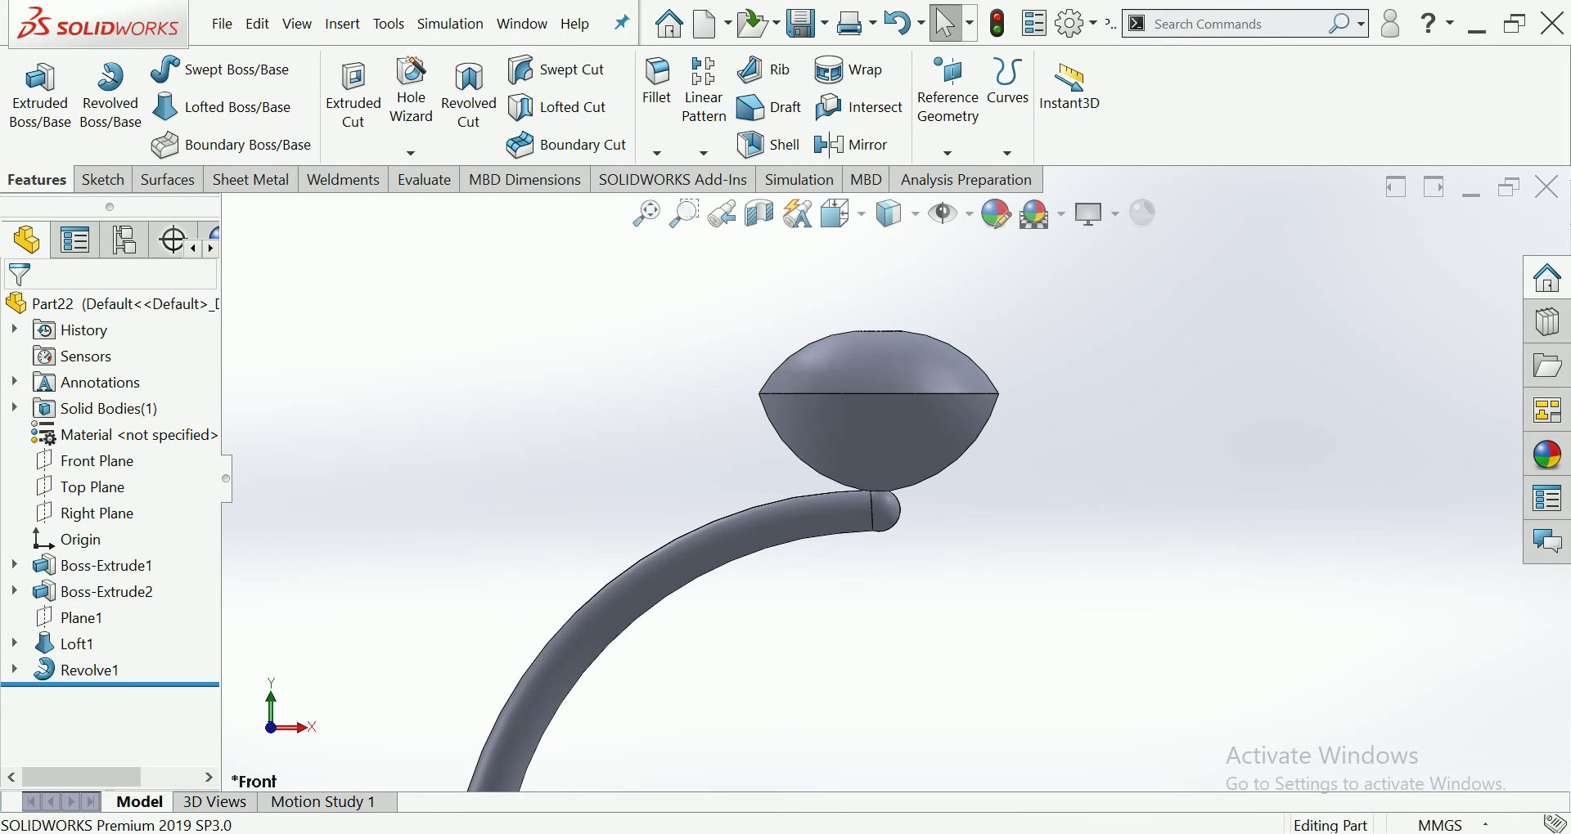
click(920, 384)
key(Escape)
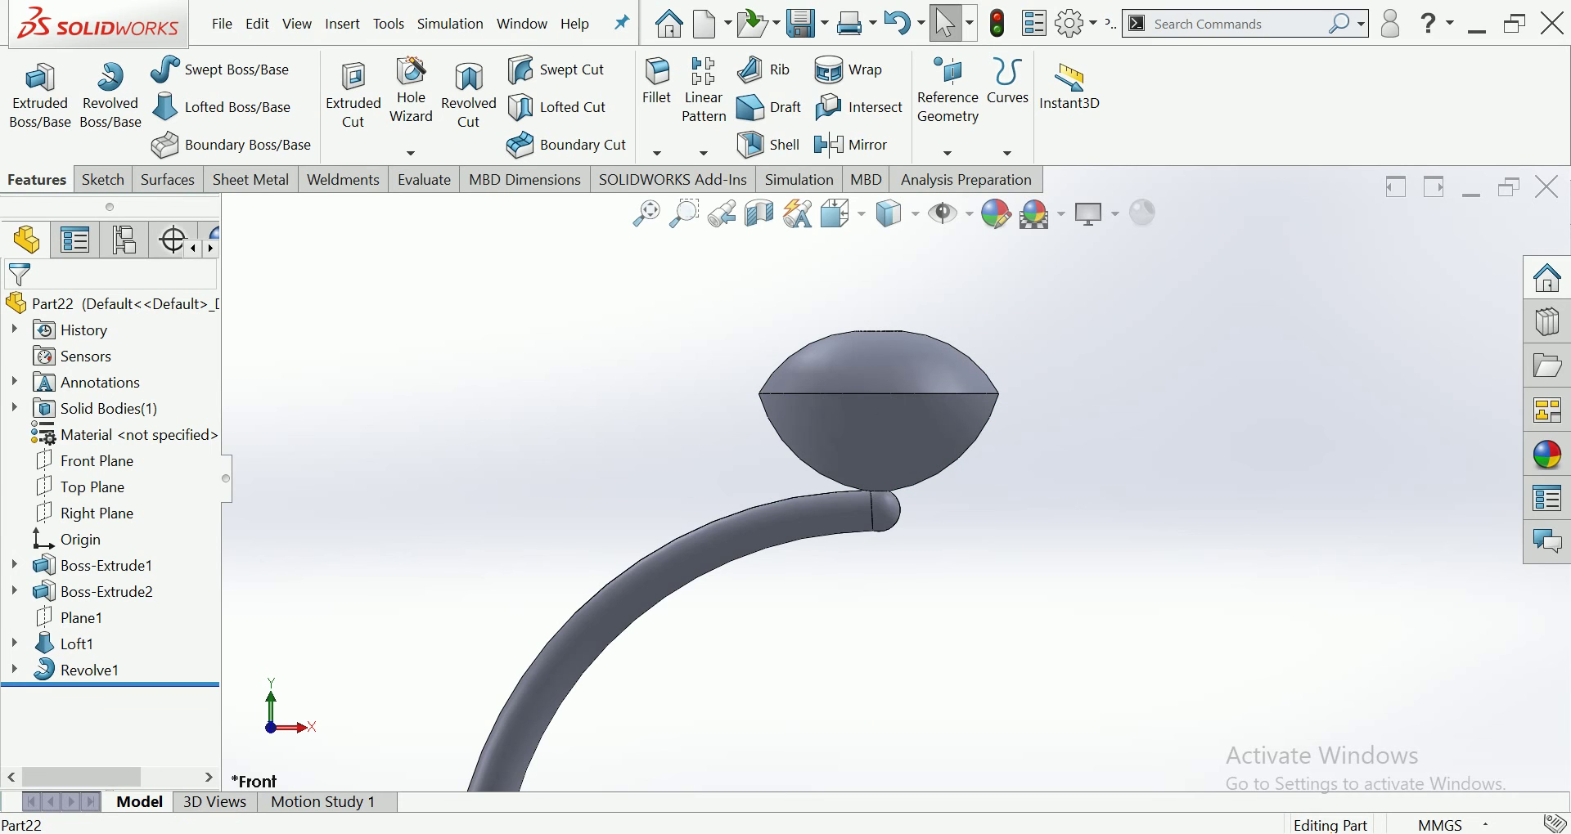
Apply the Yellow Neon Tube appearance to the Revolve1 shade
click(78, 669)
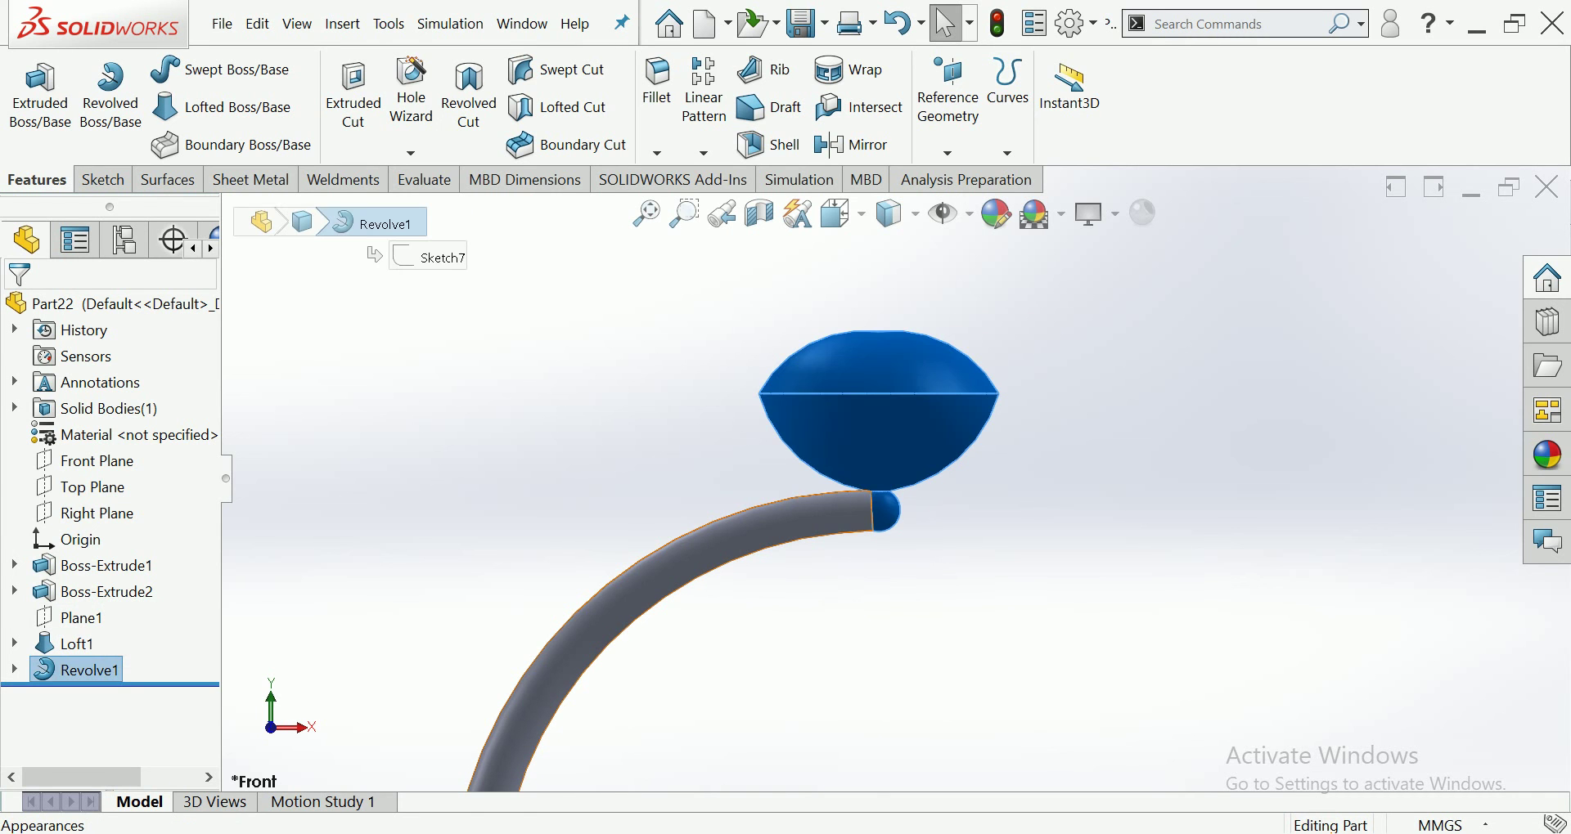
click(1546, 455)
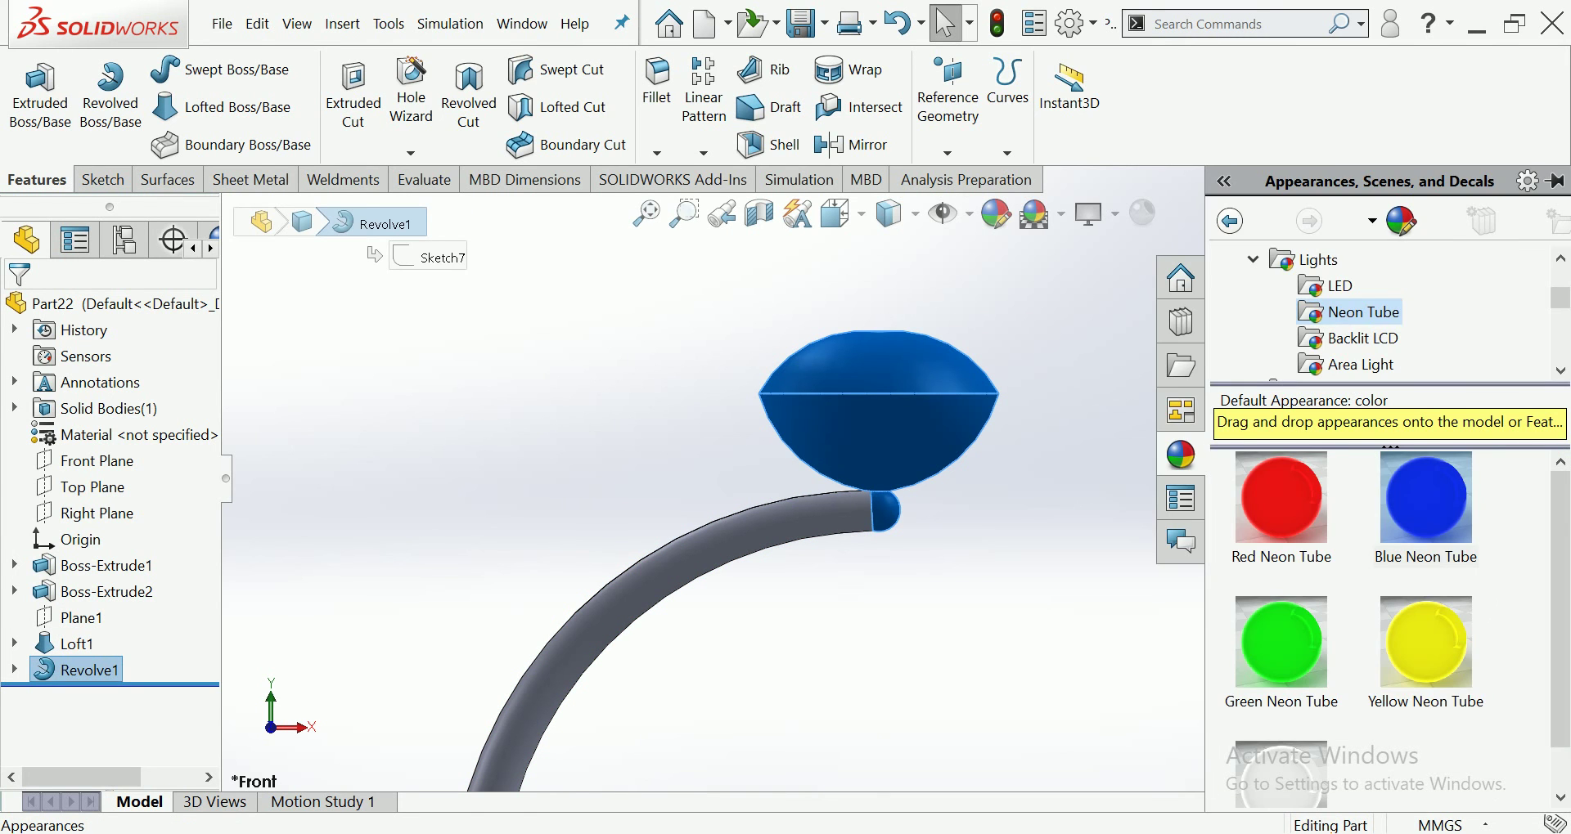
drag(1425, 642, 879, 409)
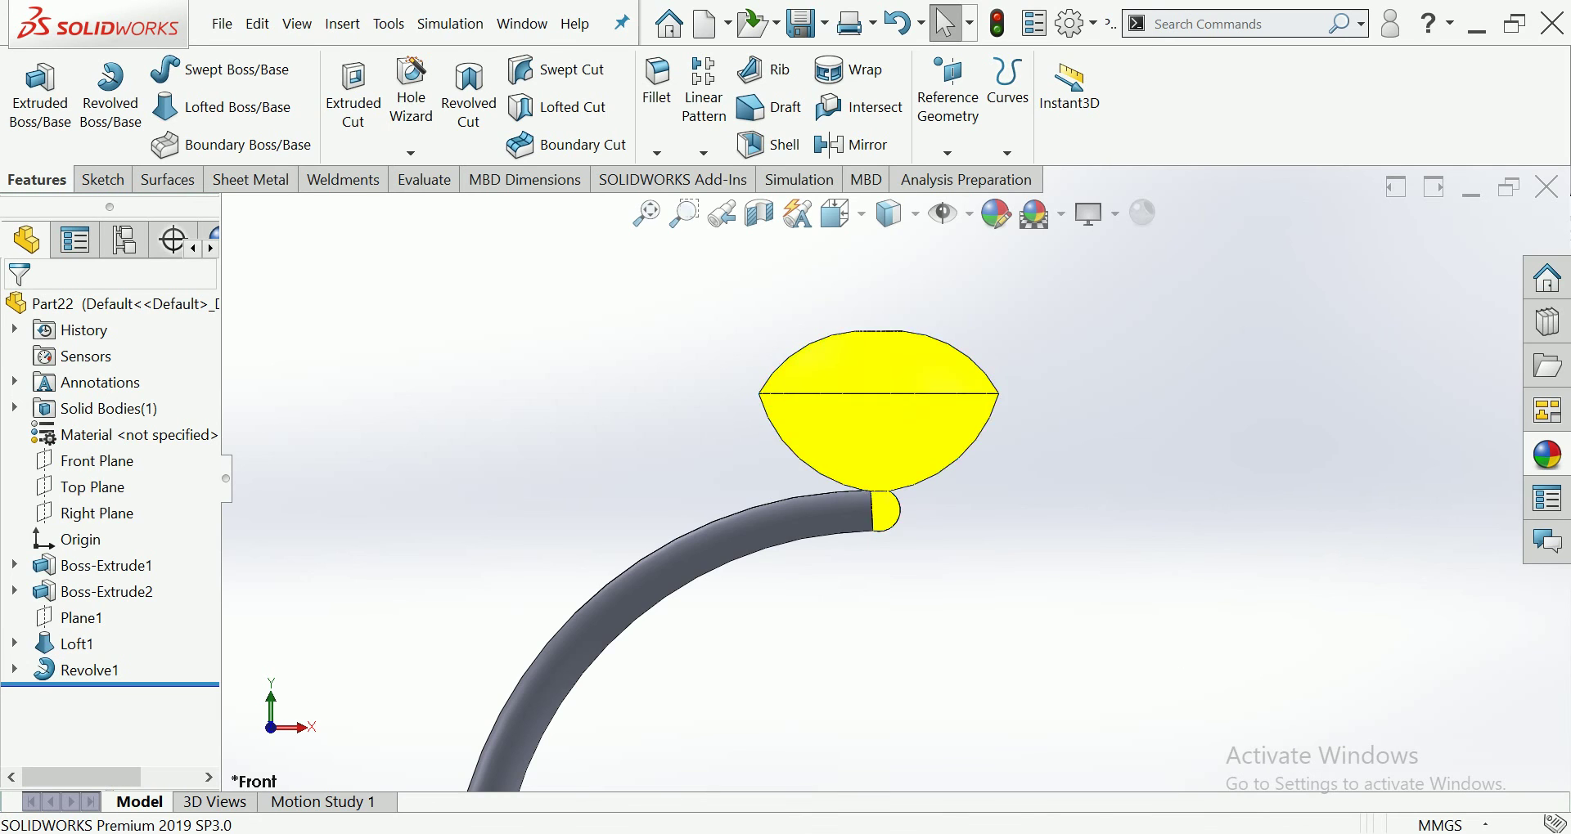
scroll(818, 573, up, 3)
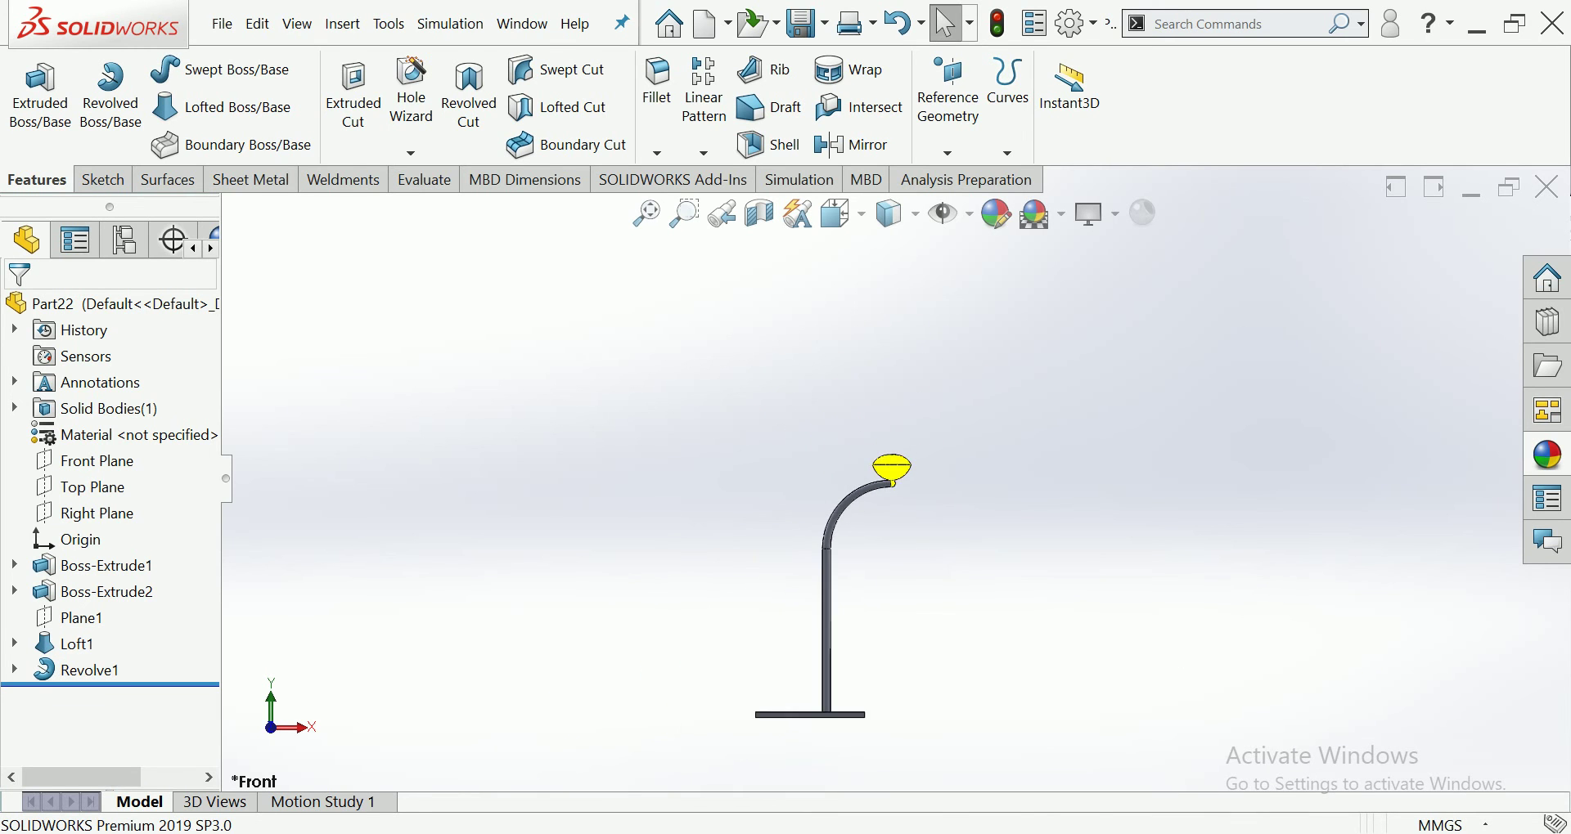
scroll(842, 573, down, 3)
scroll(843, 573, down, 3)
scroll(1050, 779, down, 3)
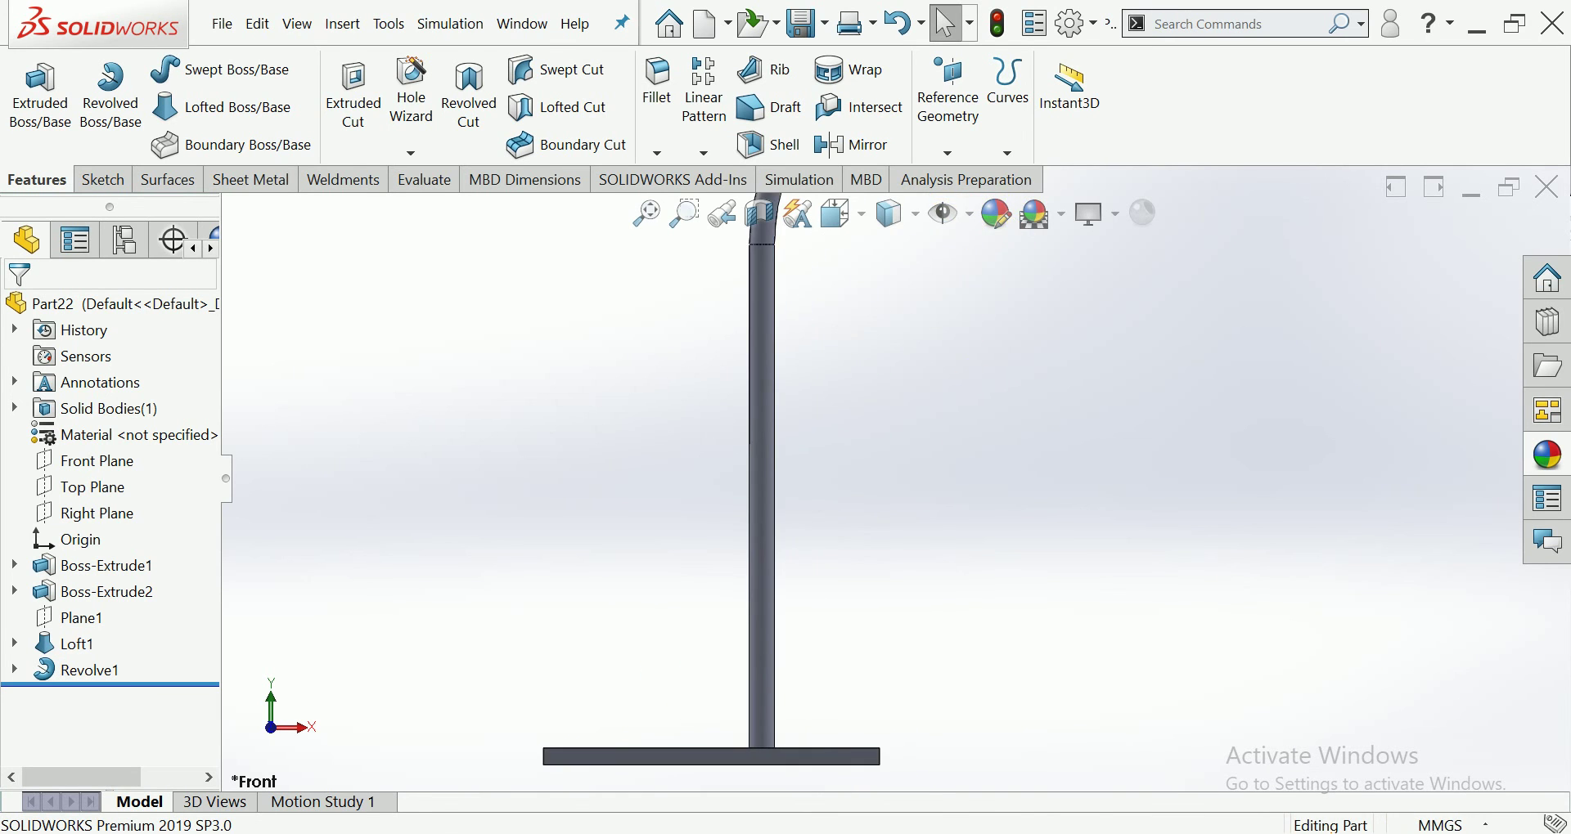
Give the base plate Boss-Extrude1 the Solid Yellow appearance
click(106, 565)
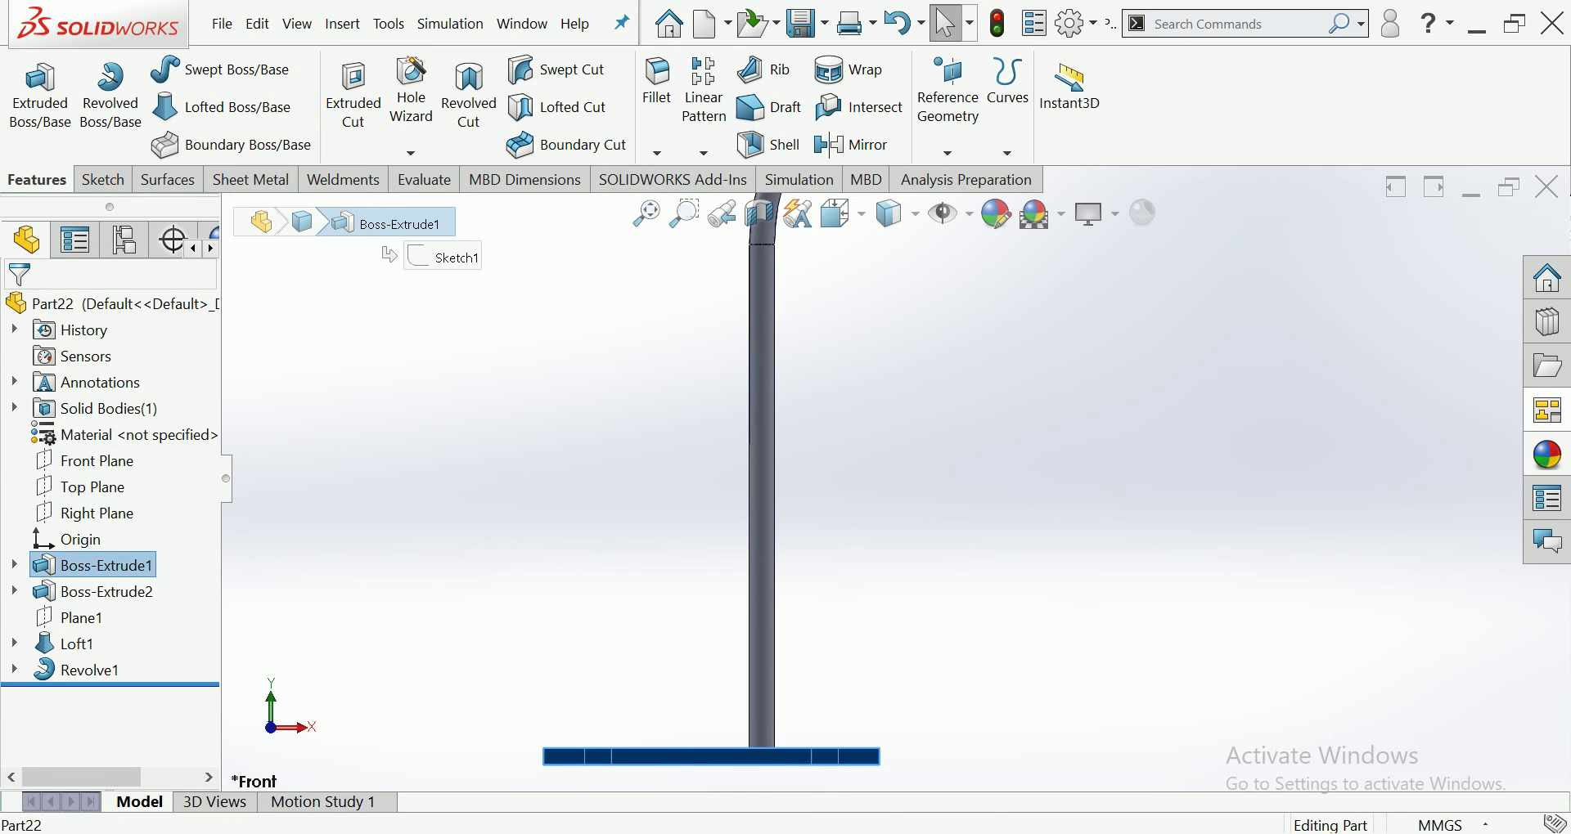
click(1547, 454)
scroll(1315, 312, up, 1)
scroll(1316, 312, down, 1)
click(1314, 311)
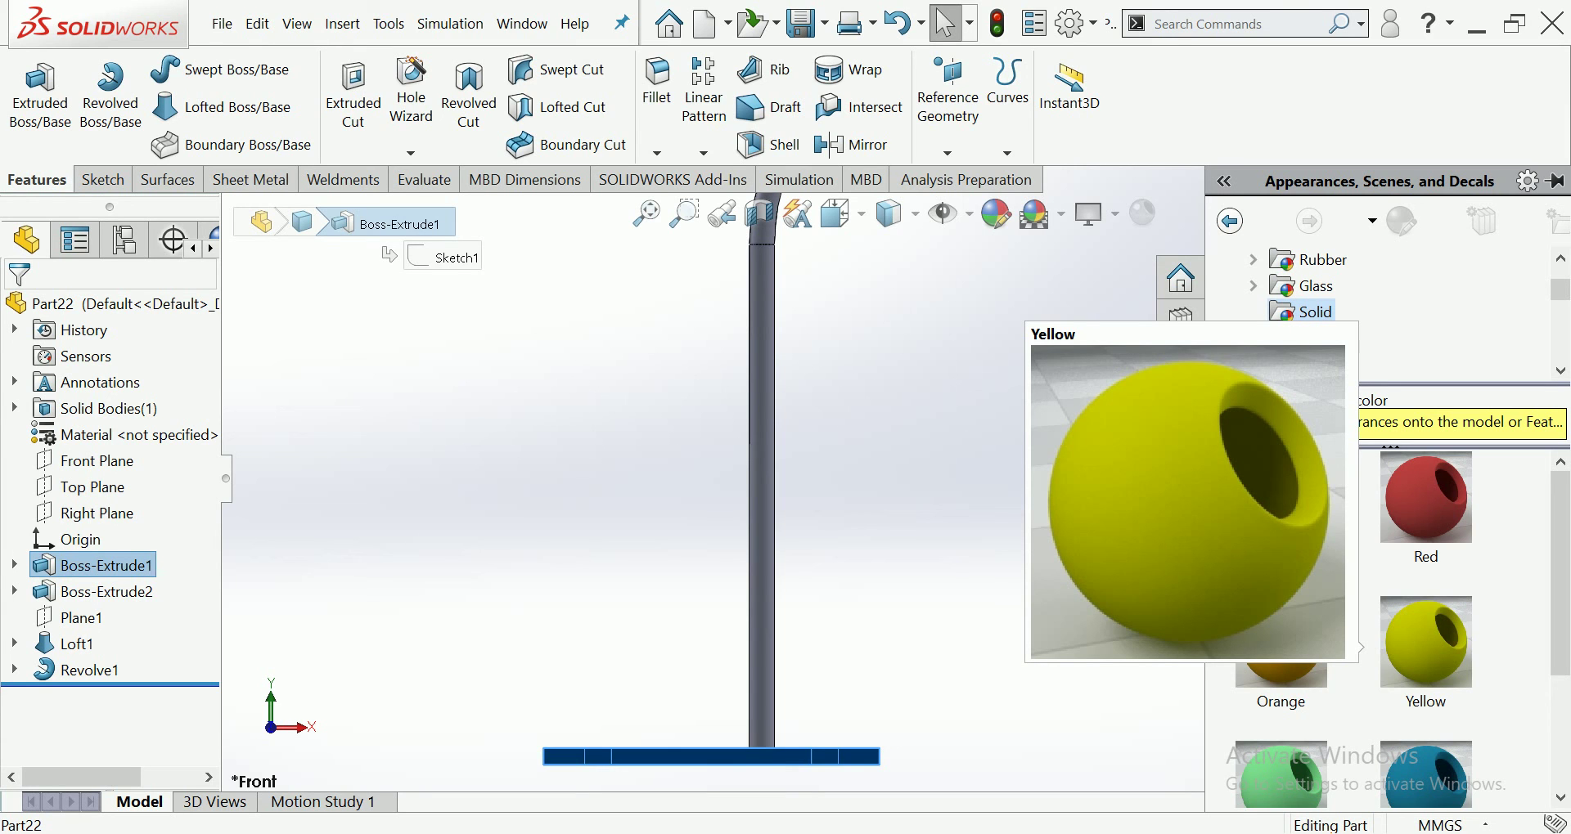
drag(1426, 643, 843, 757)
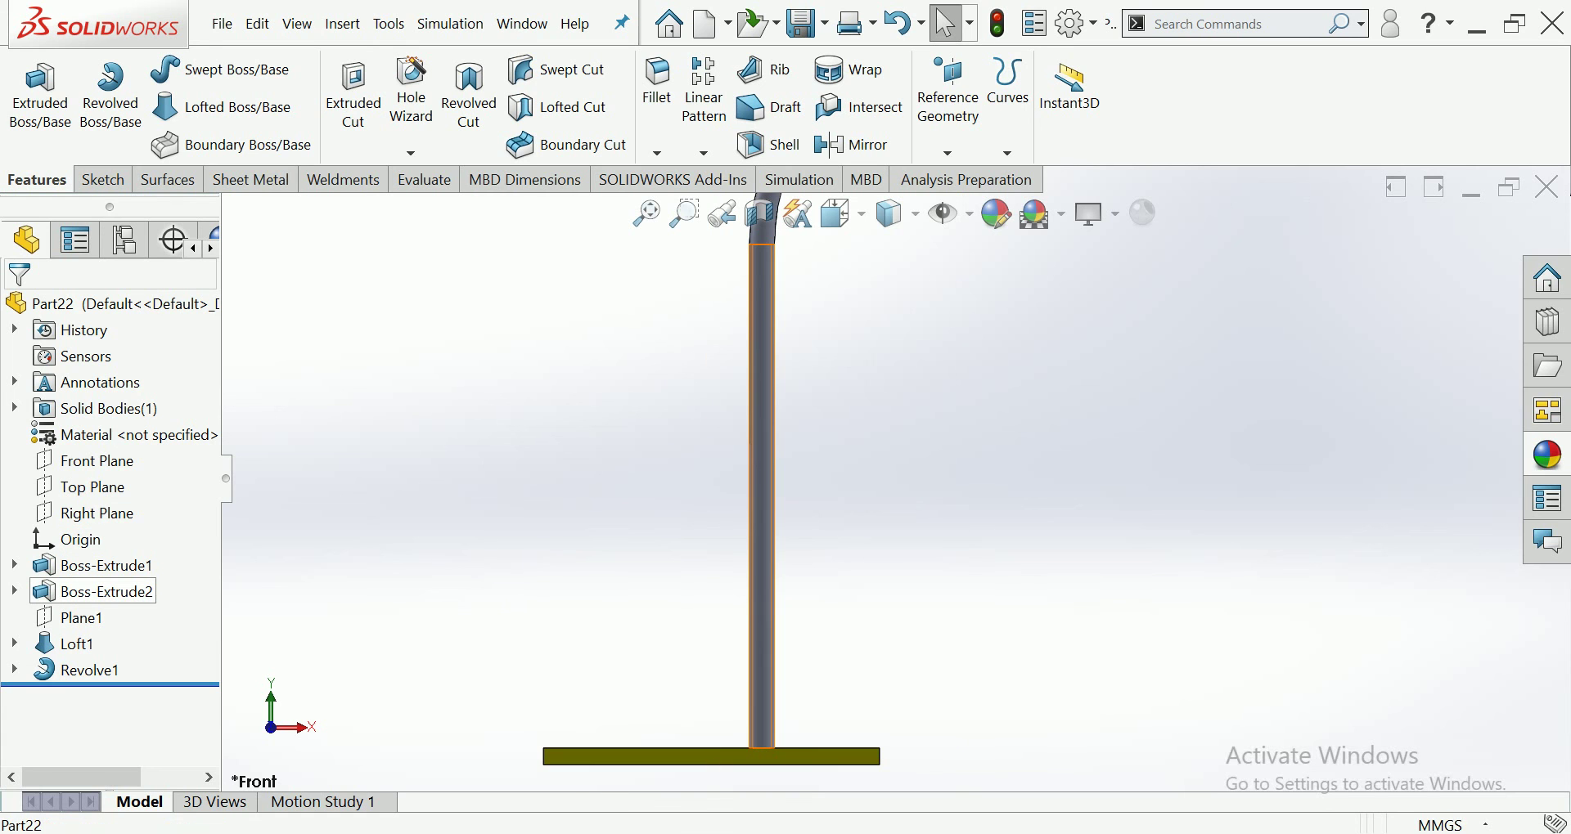
Give the pole Boss-Extrude2 and curved tube Loft1 the Solid Red appearance
click(761, 491)
scroll(897, 477, up, 3)
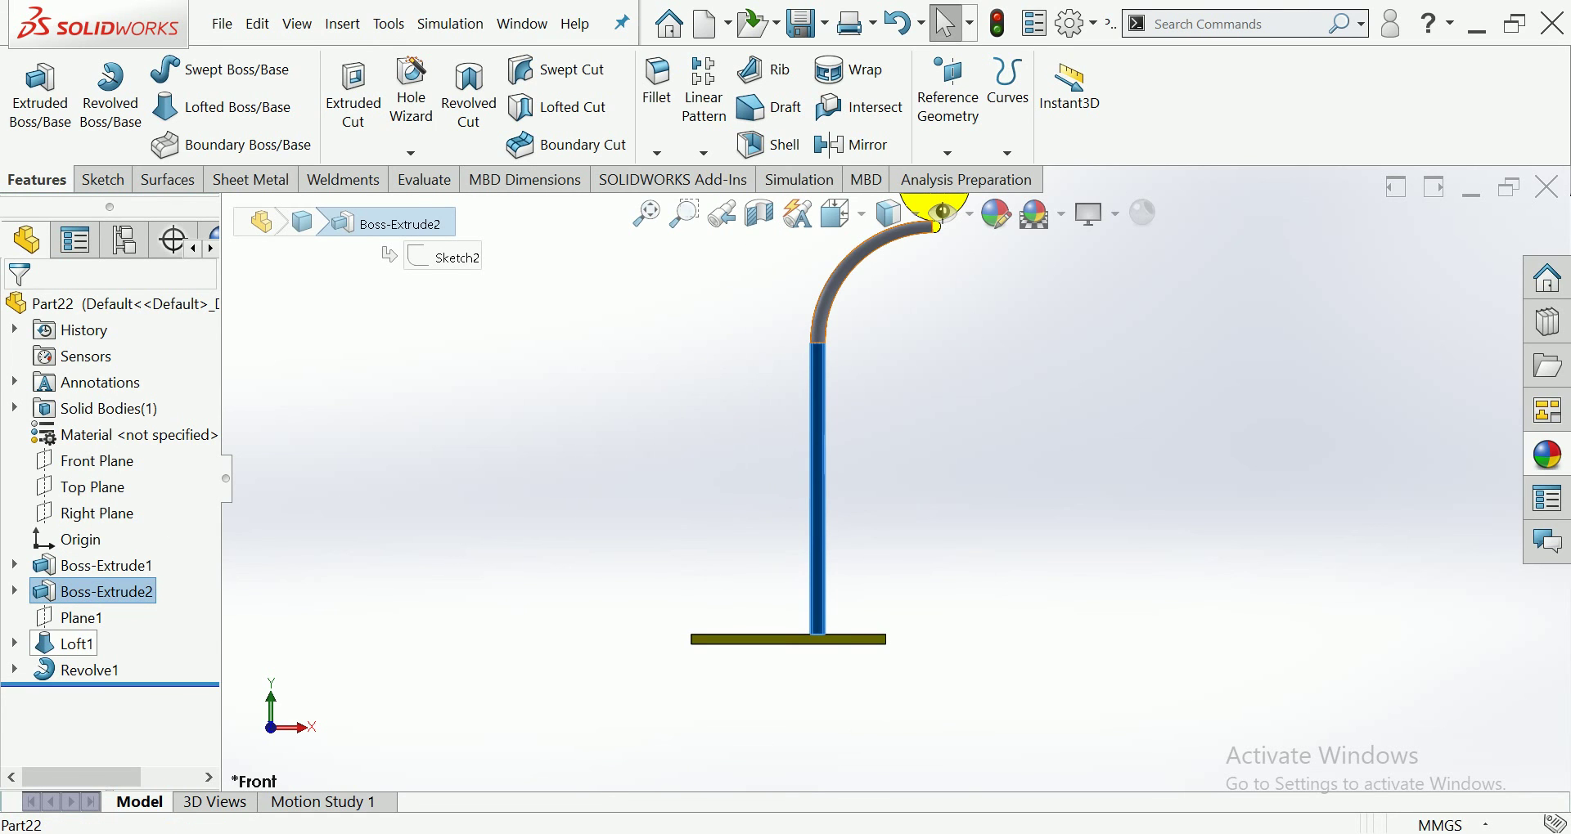
ctrl+click(932, 226)
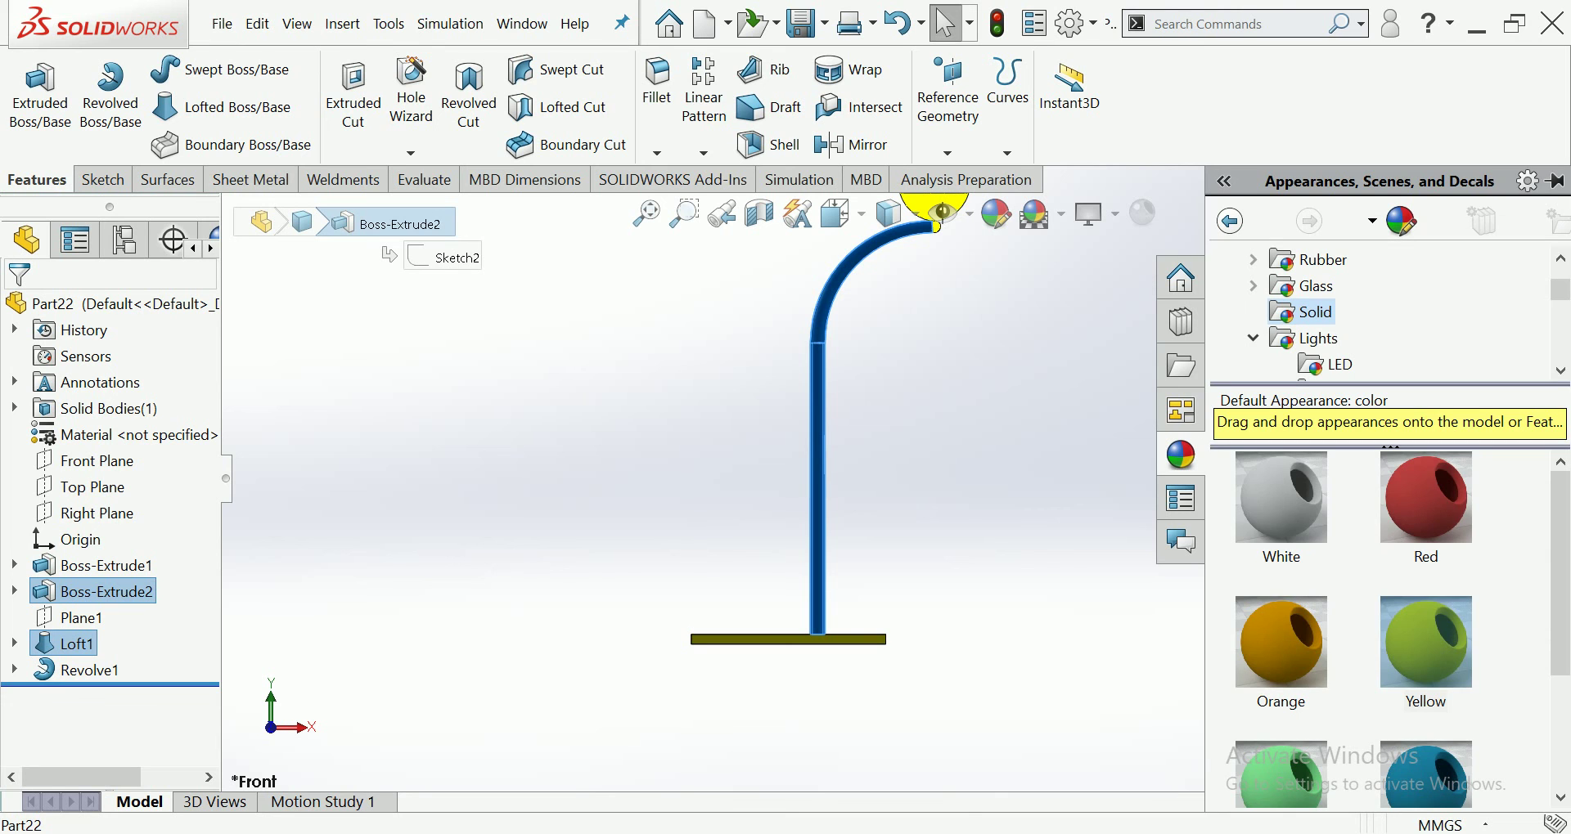
drag(1425, 498, 818, 458)
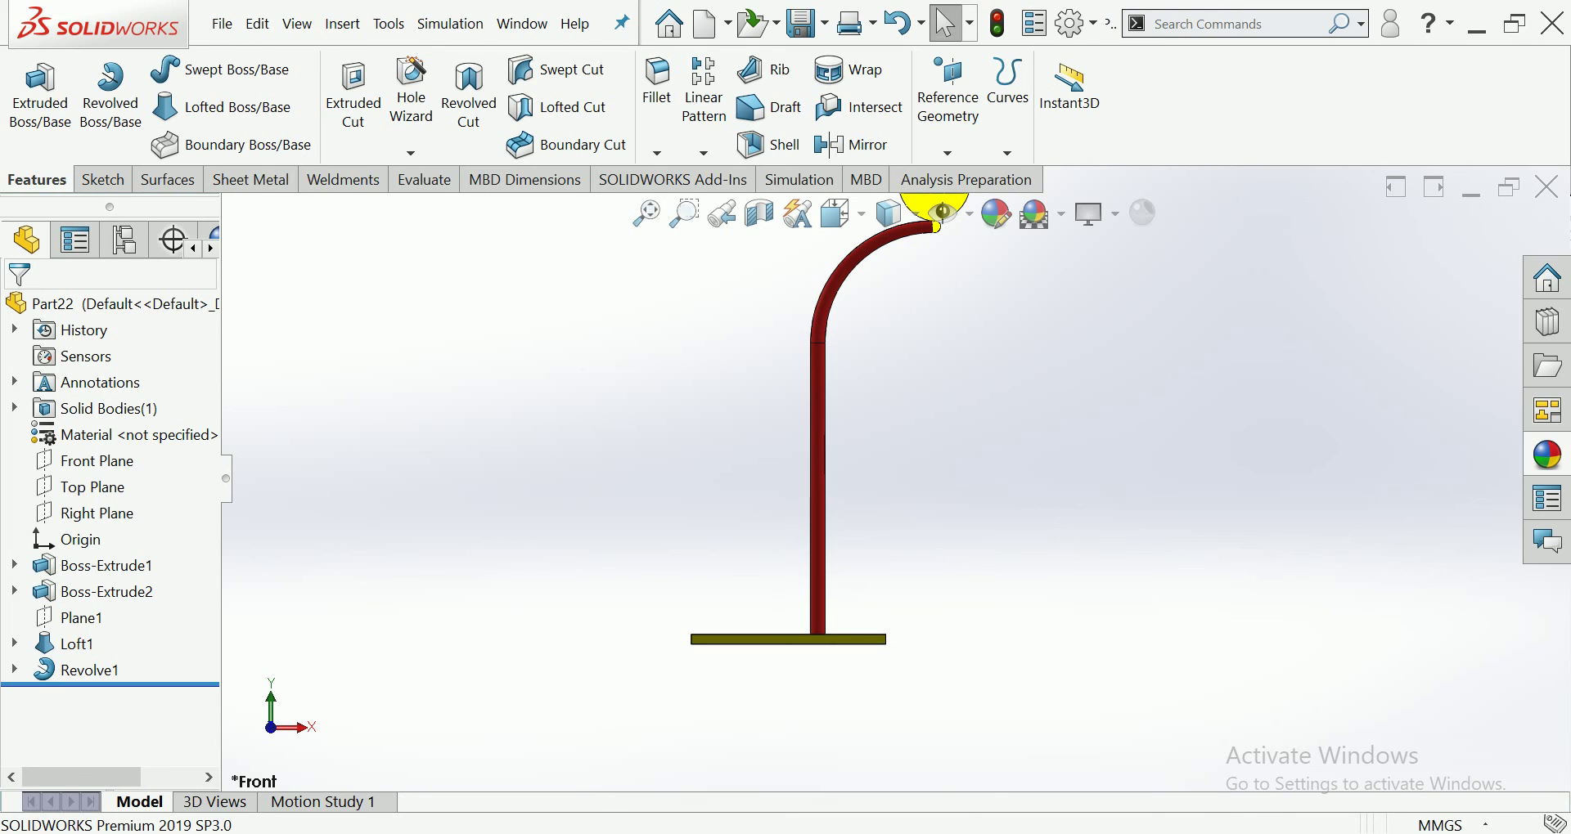
scroll(812, 505, up, 3)
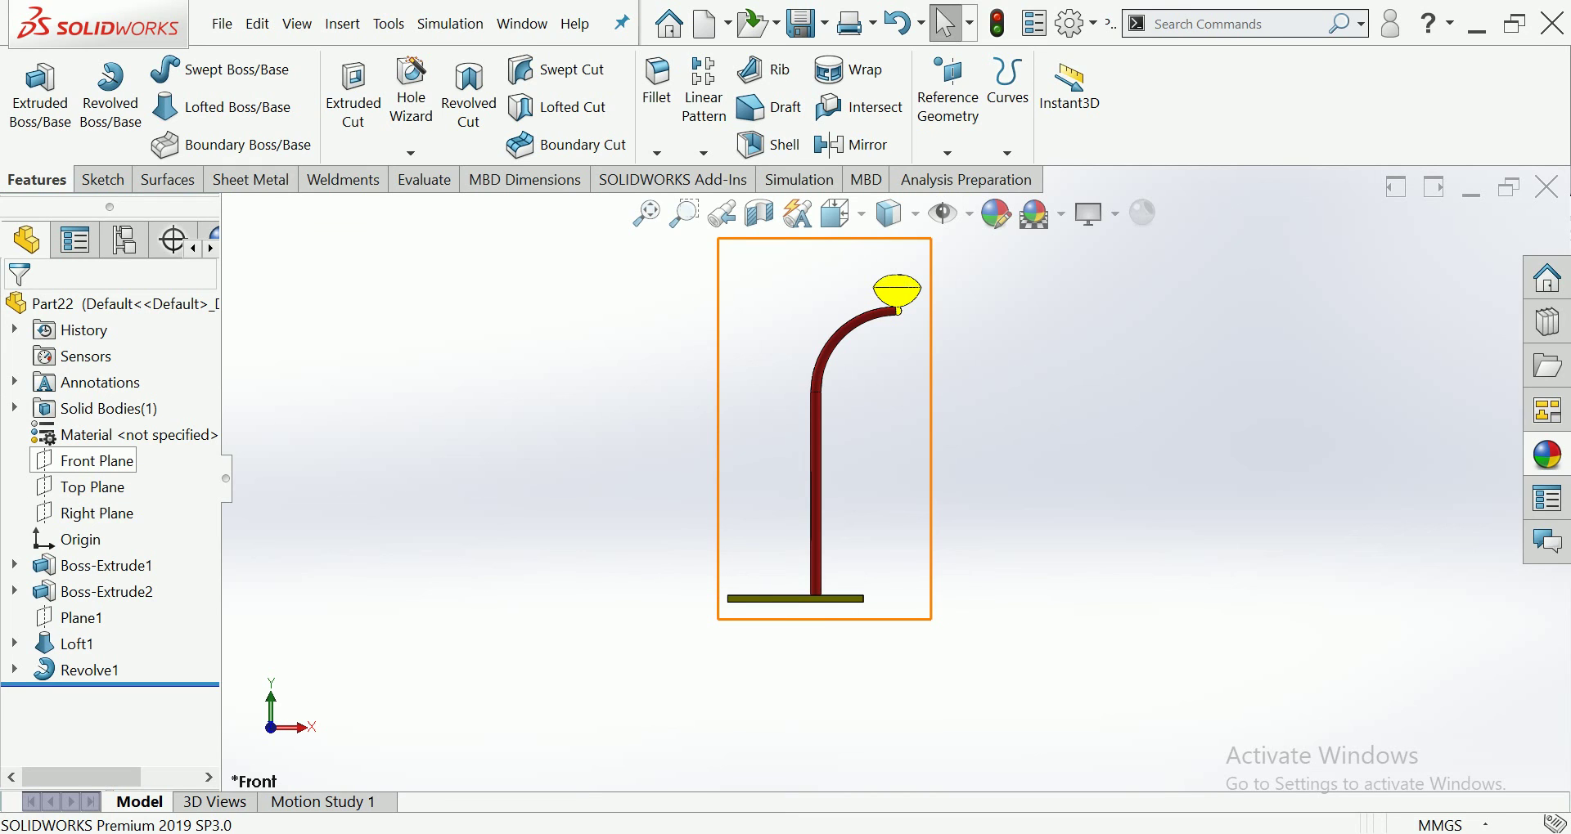
Create Axis1 at the intersection of the Front and Right Planes using Two Planes
click(96, 461)
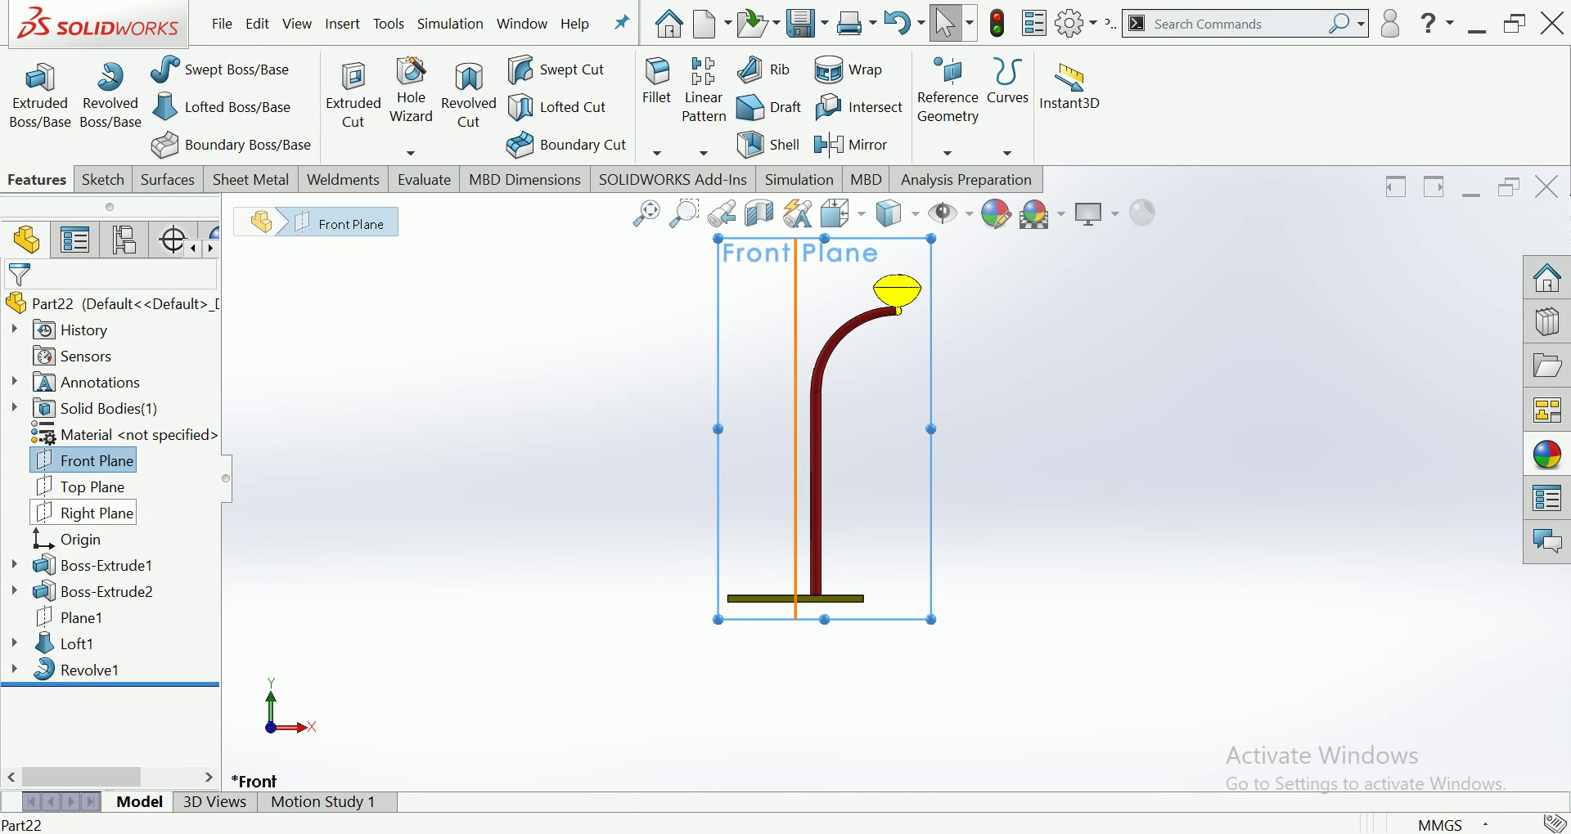
ctrl+click(97, 512)
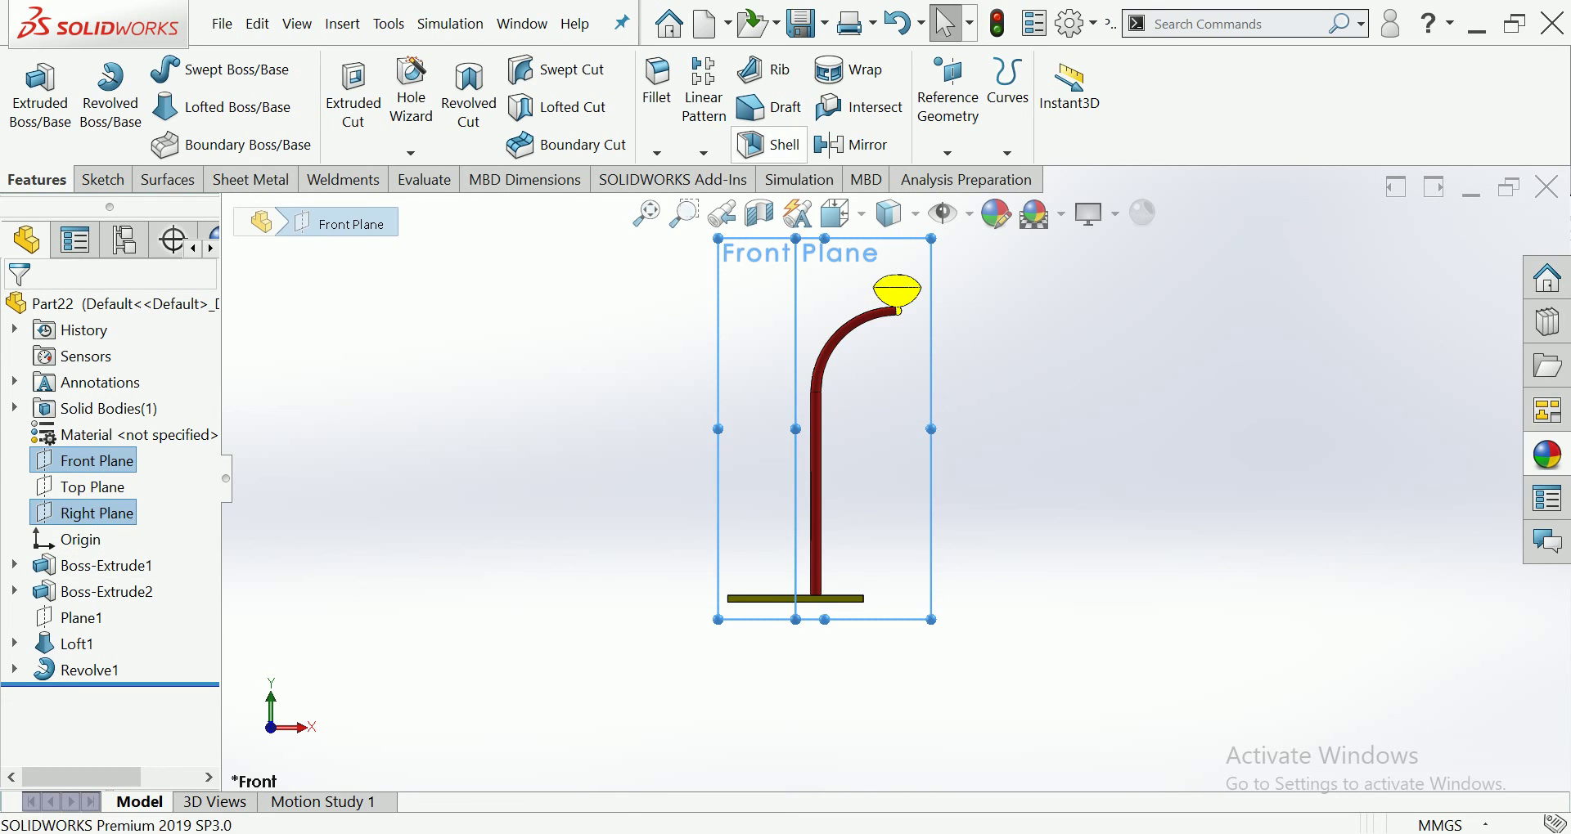
click(947, 107)
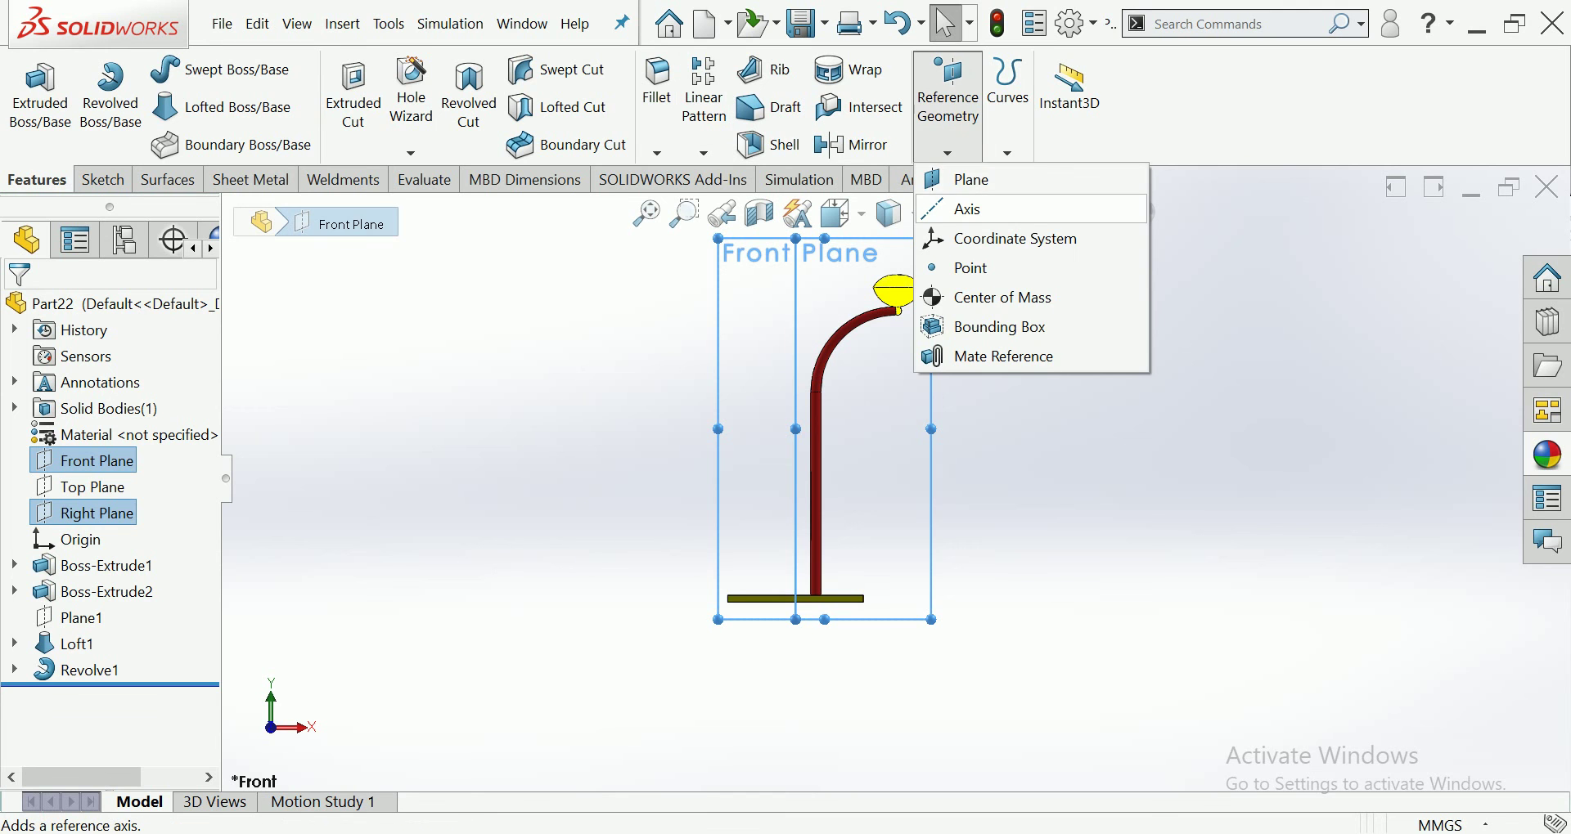
click(966, 209)
click(17, 308)
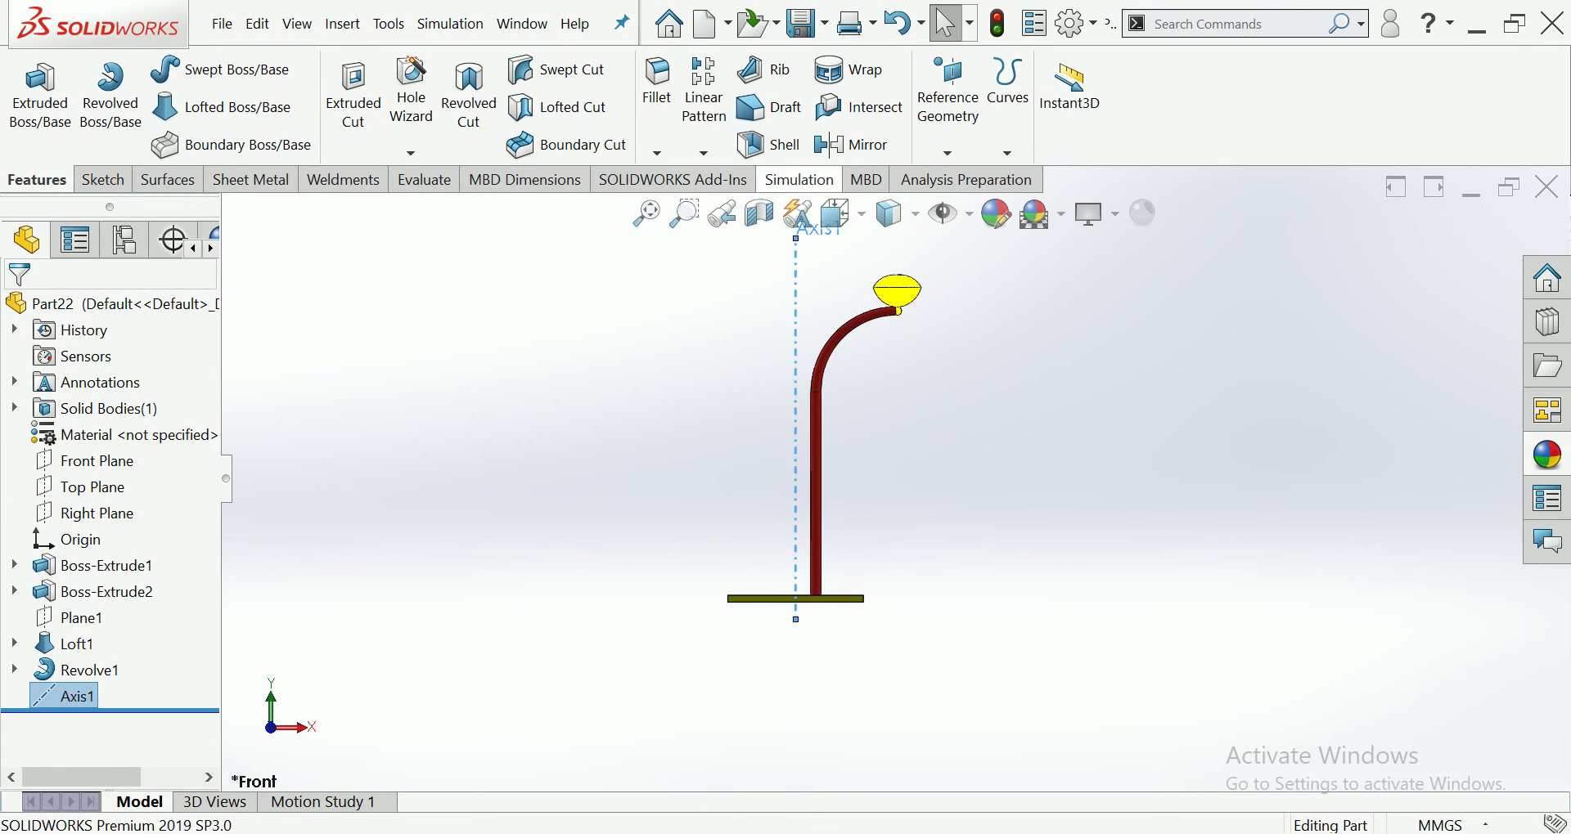
click(704, 153)
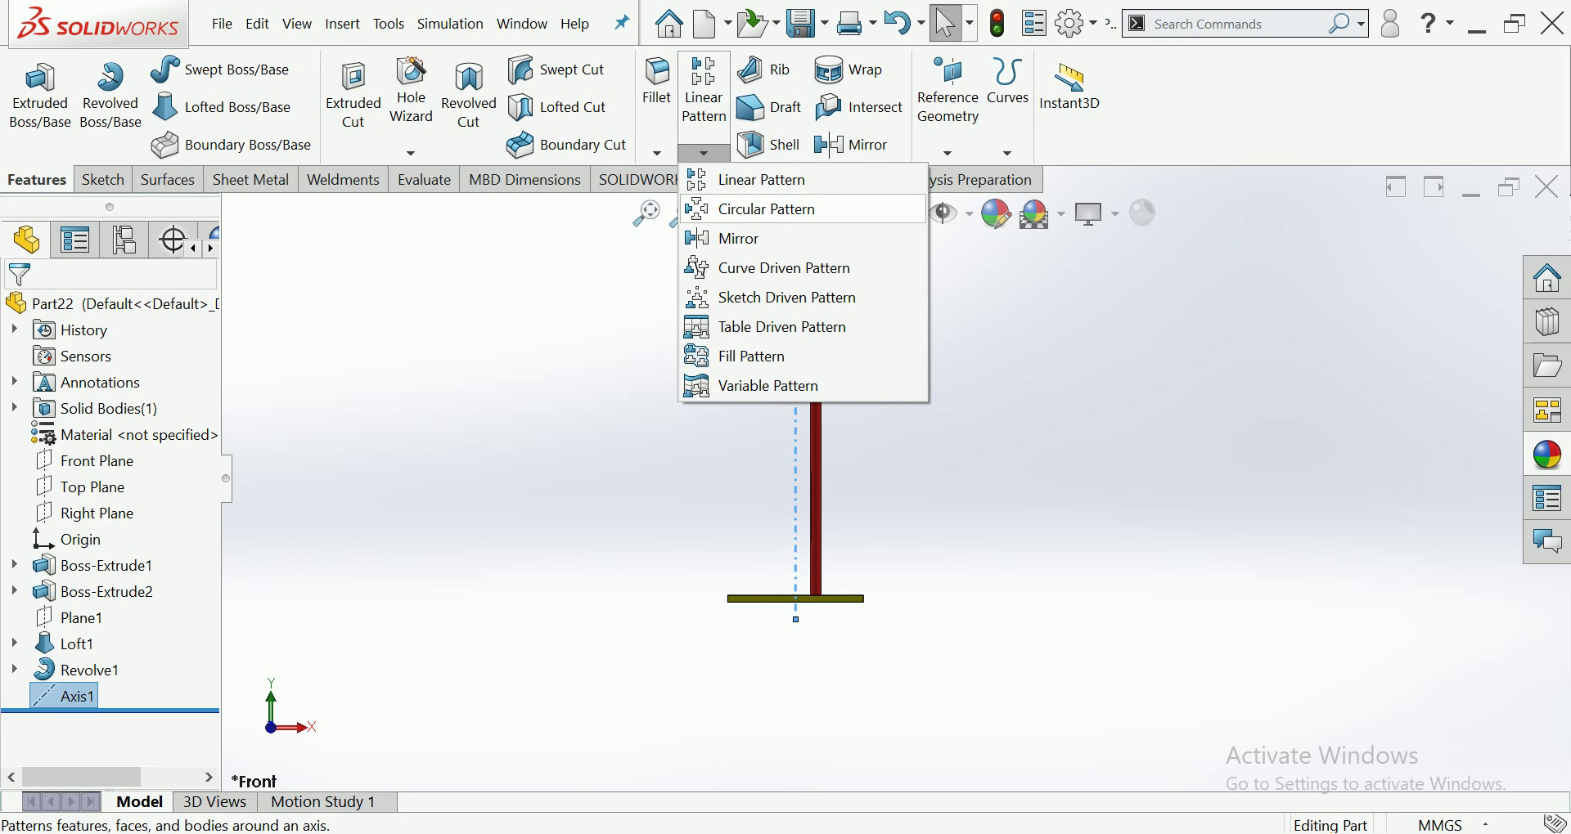
click(766, 209)
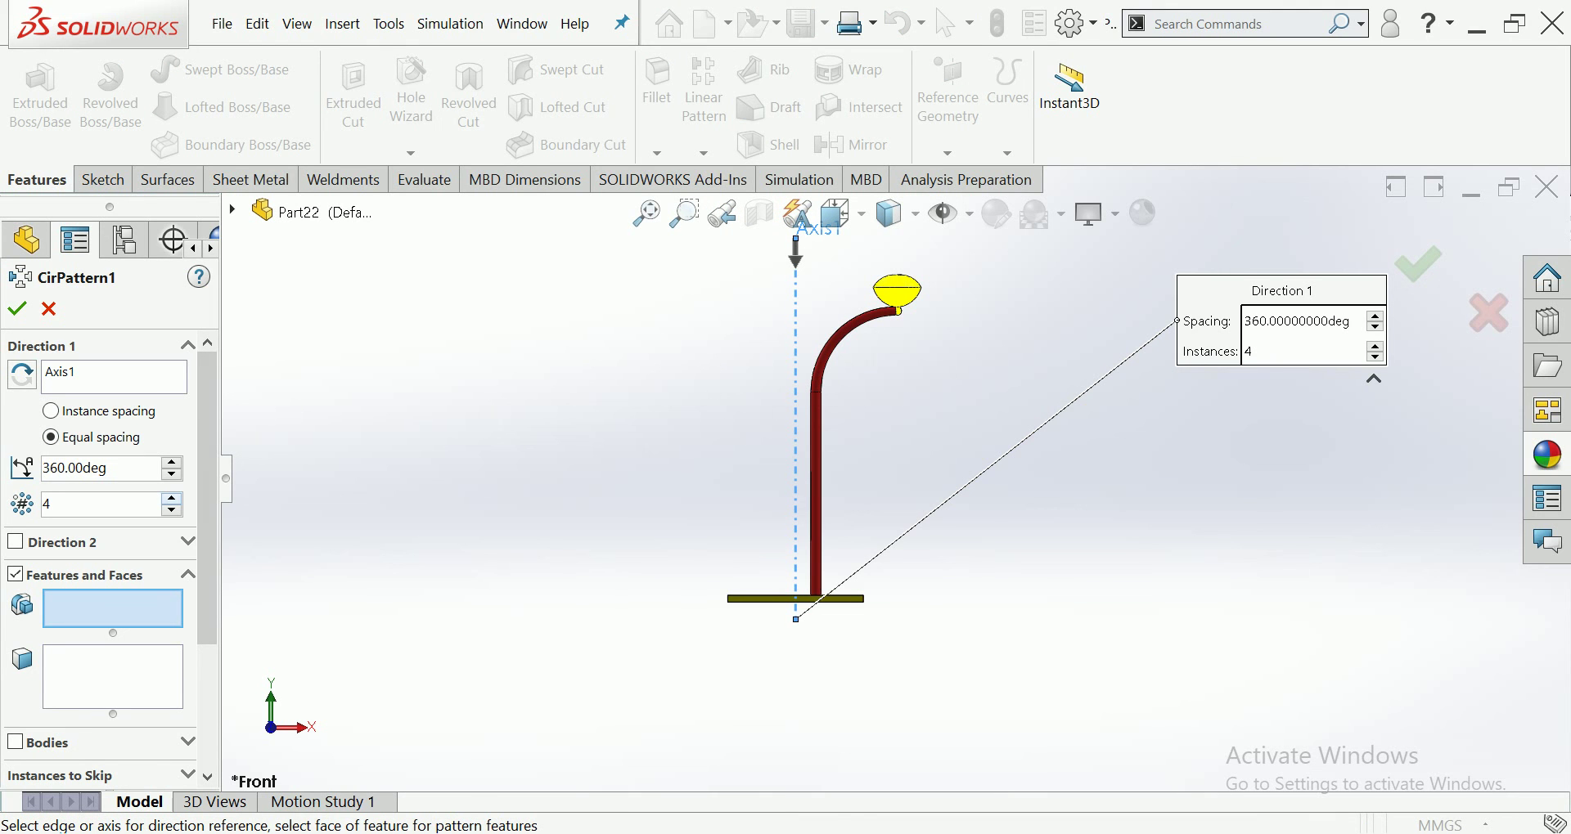
click(171, 498)
click(172, 498)
click(172, 498)
click(172, 510)
scroll(110, 557, down, 3)
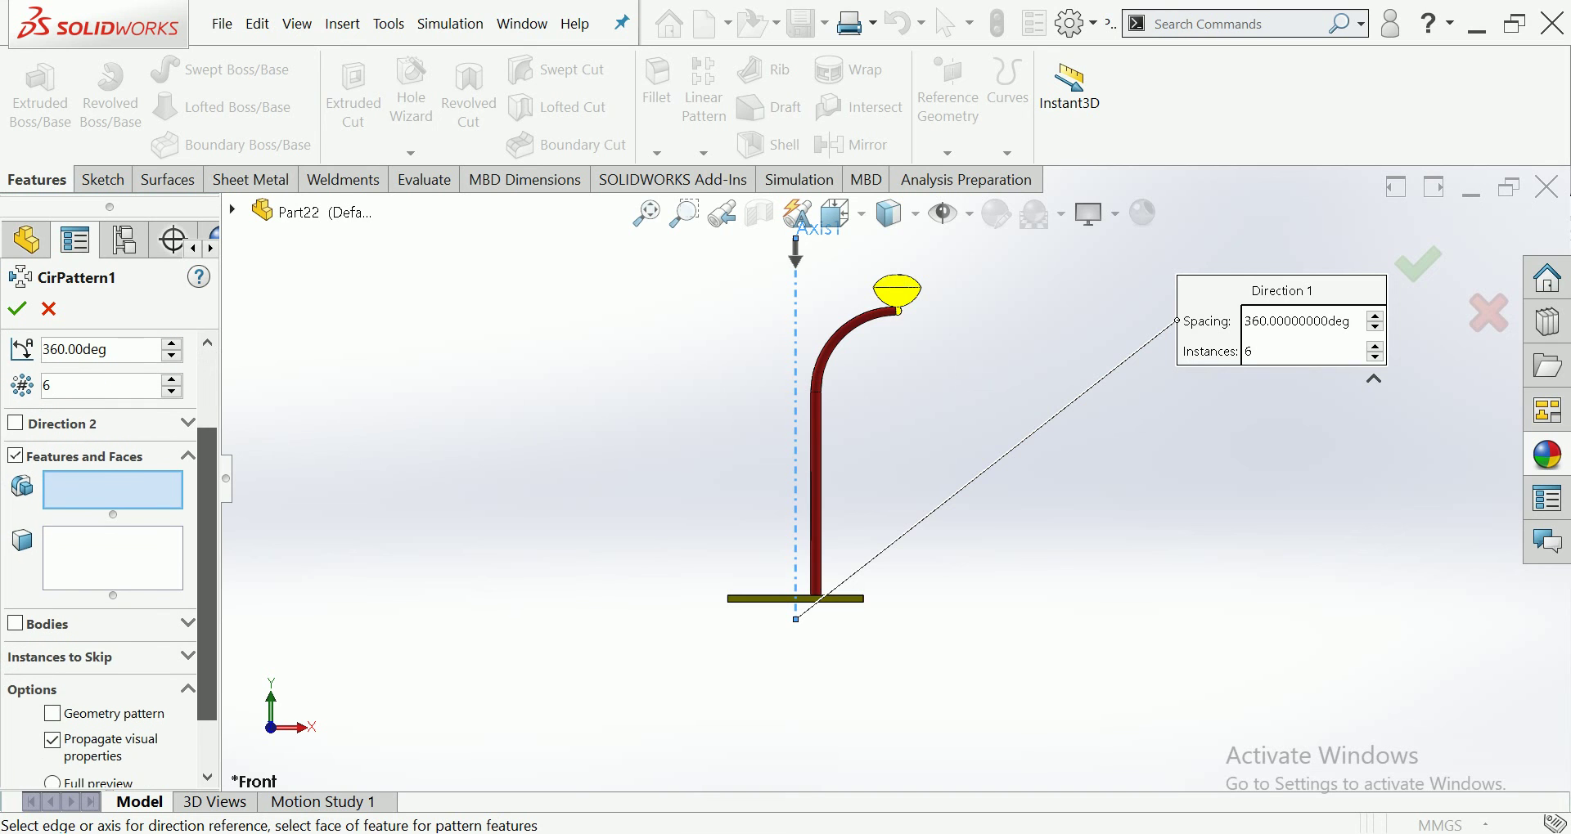
key(Up)
key(Up)
key(Left)
key(Left)
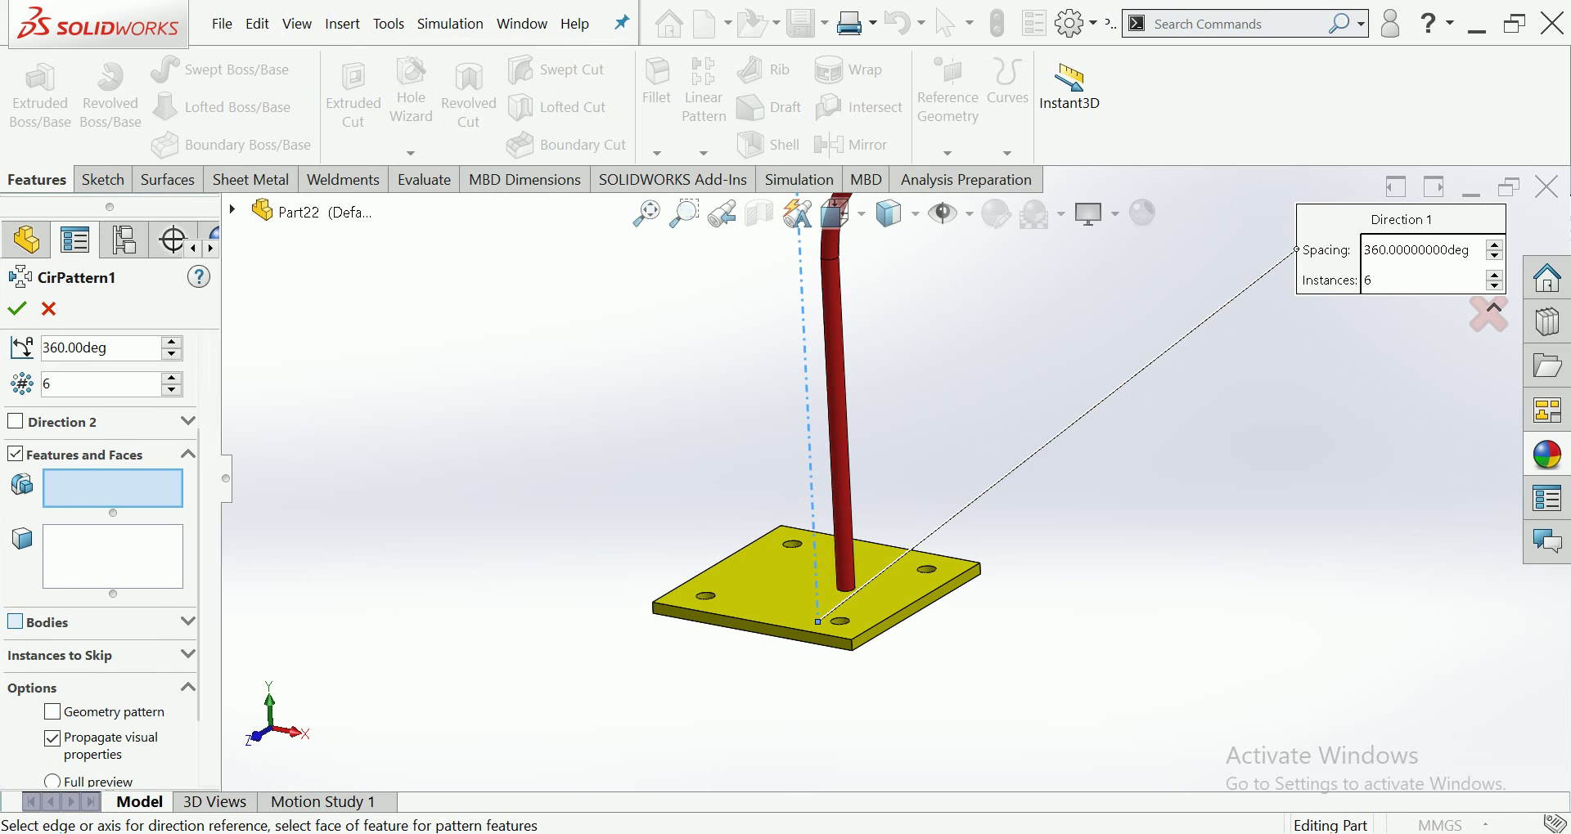
click(14, 622)
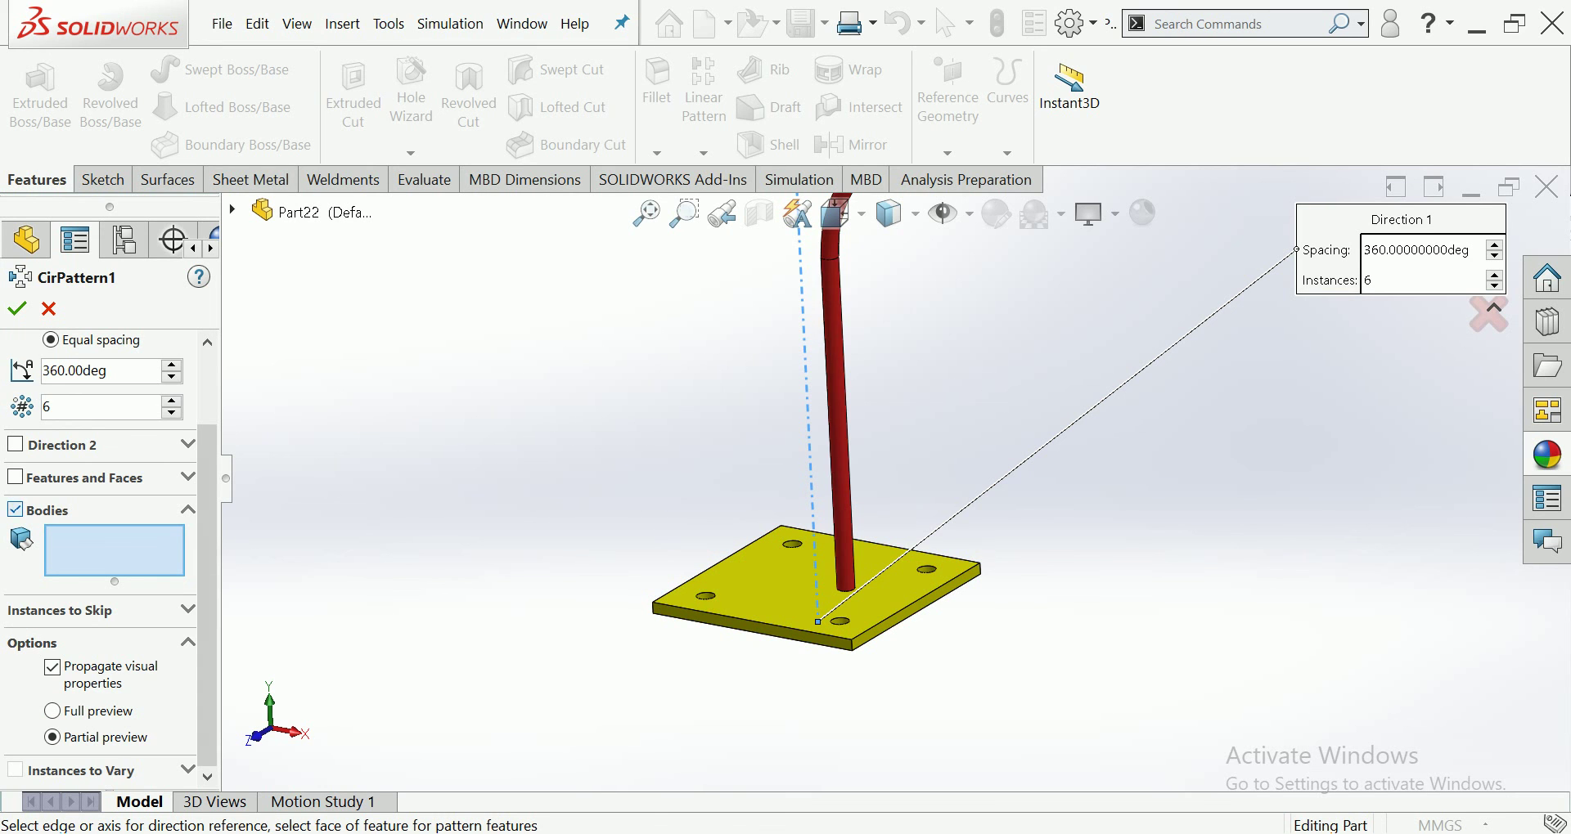
click(15, 509)
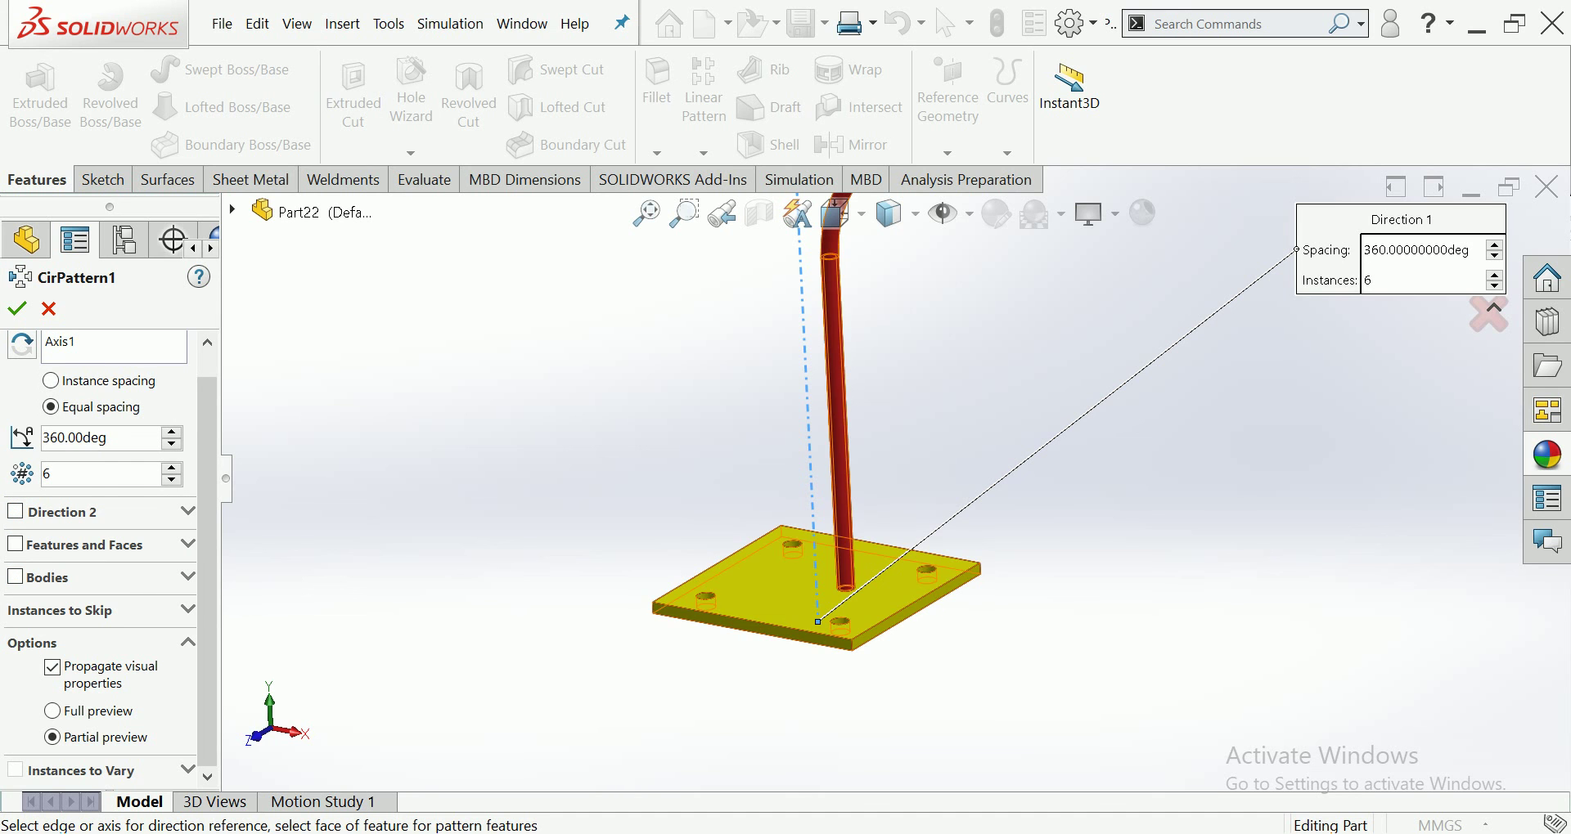
click(836, 368)
key(Escape)
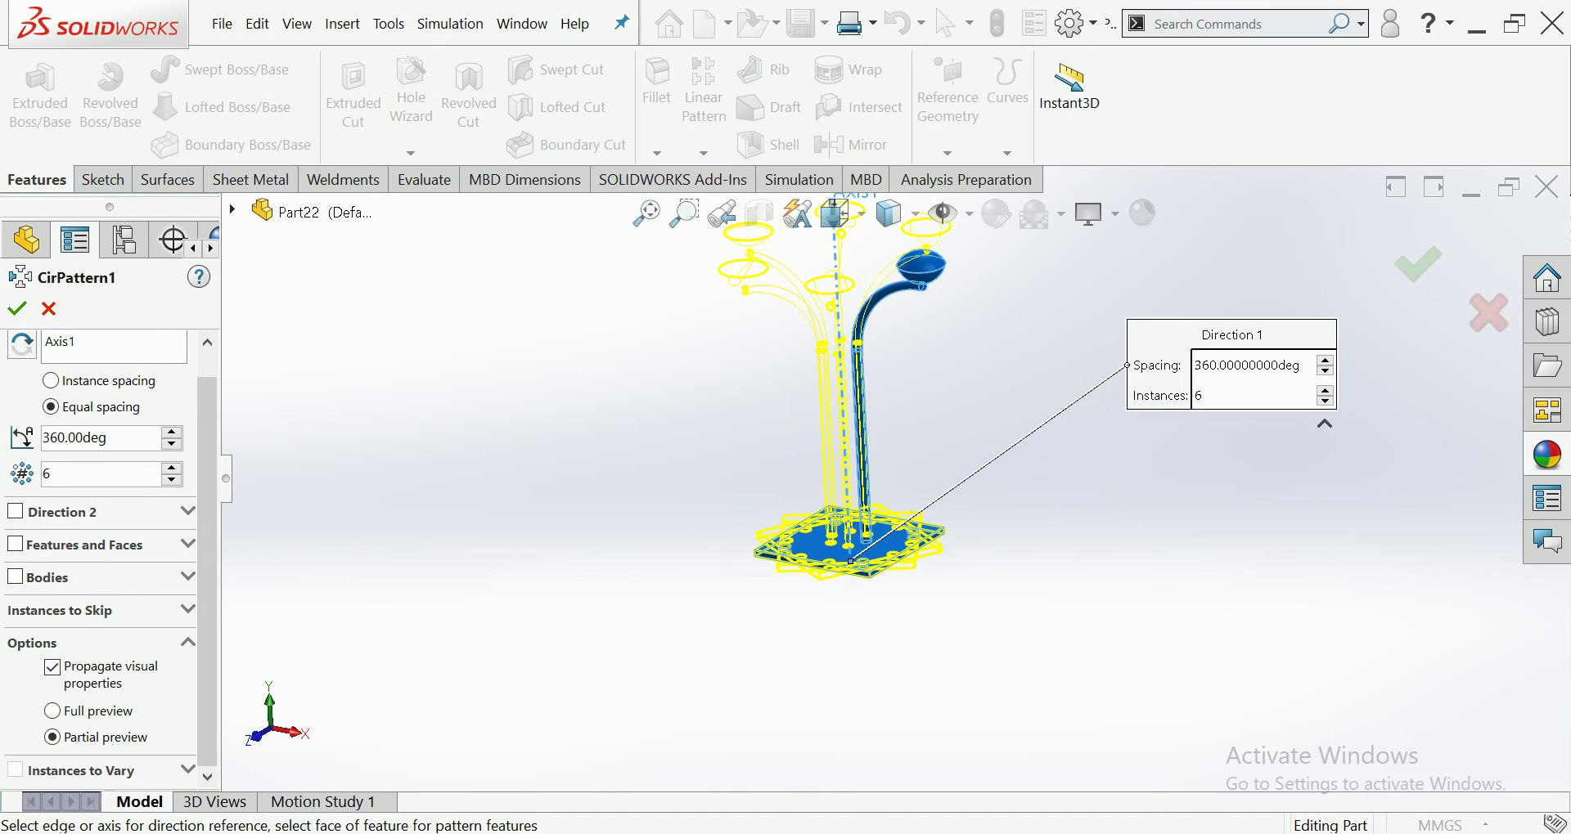
click(860, 393)
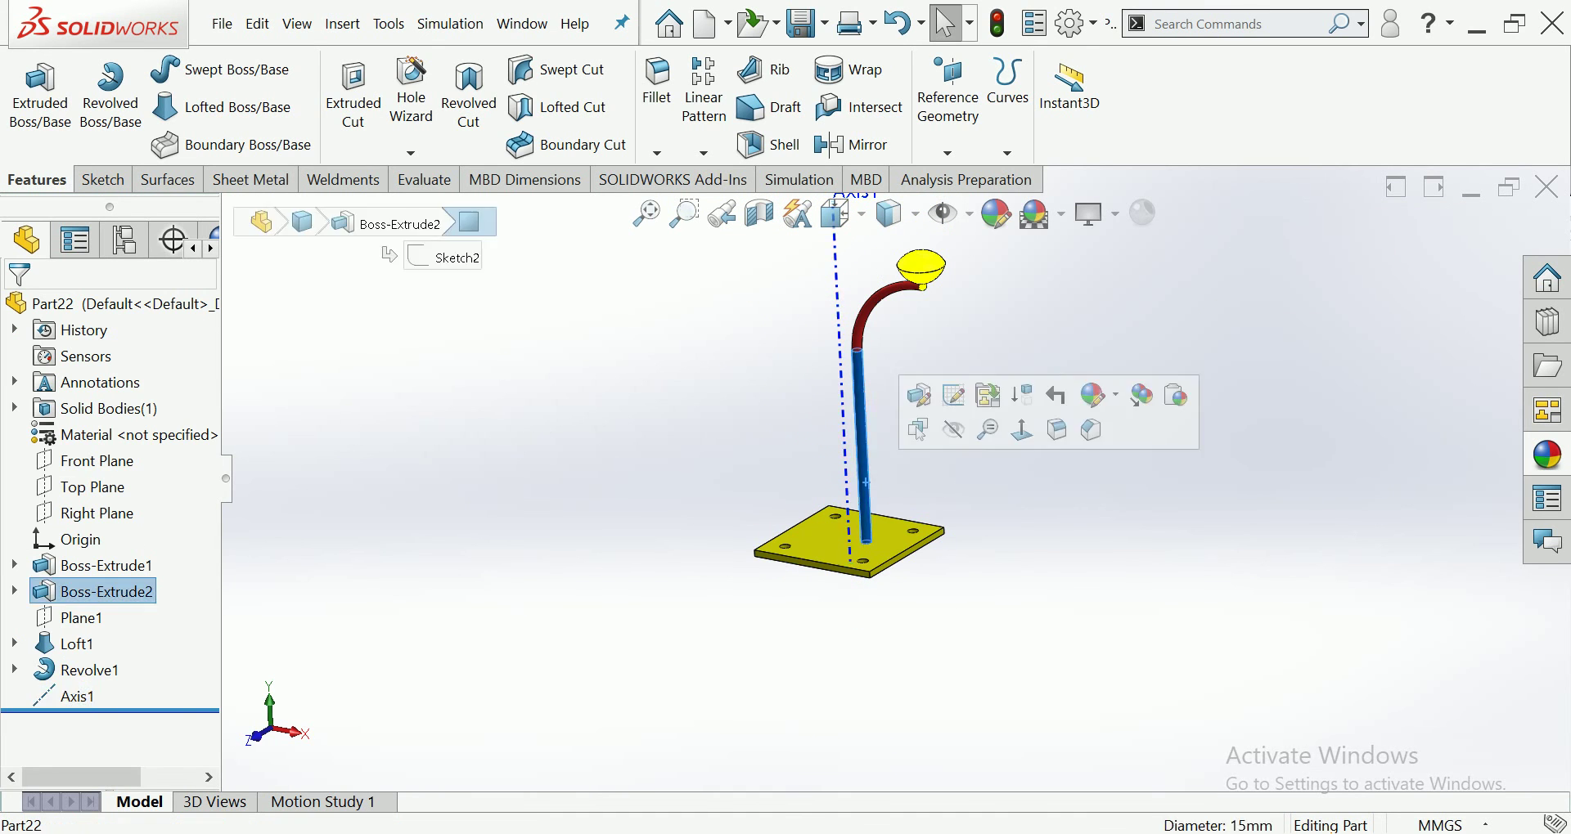
Edit Boss-Extrude2 with Merge result unchecked so the rod stays separate, then select Revolve1
key(Escape)
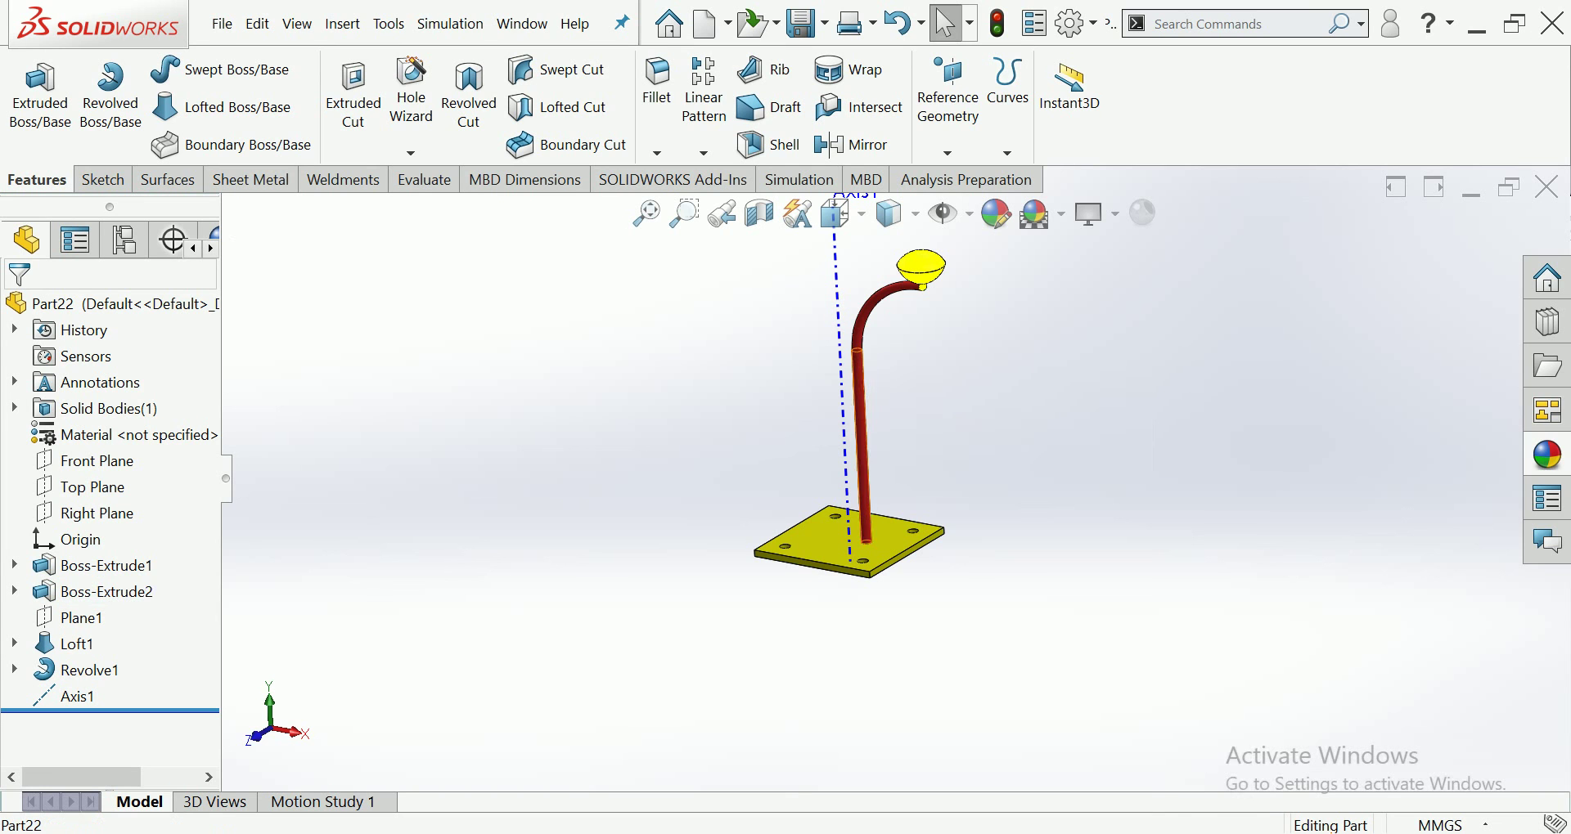
click(866, 487)
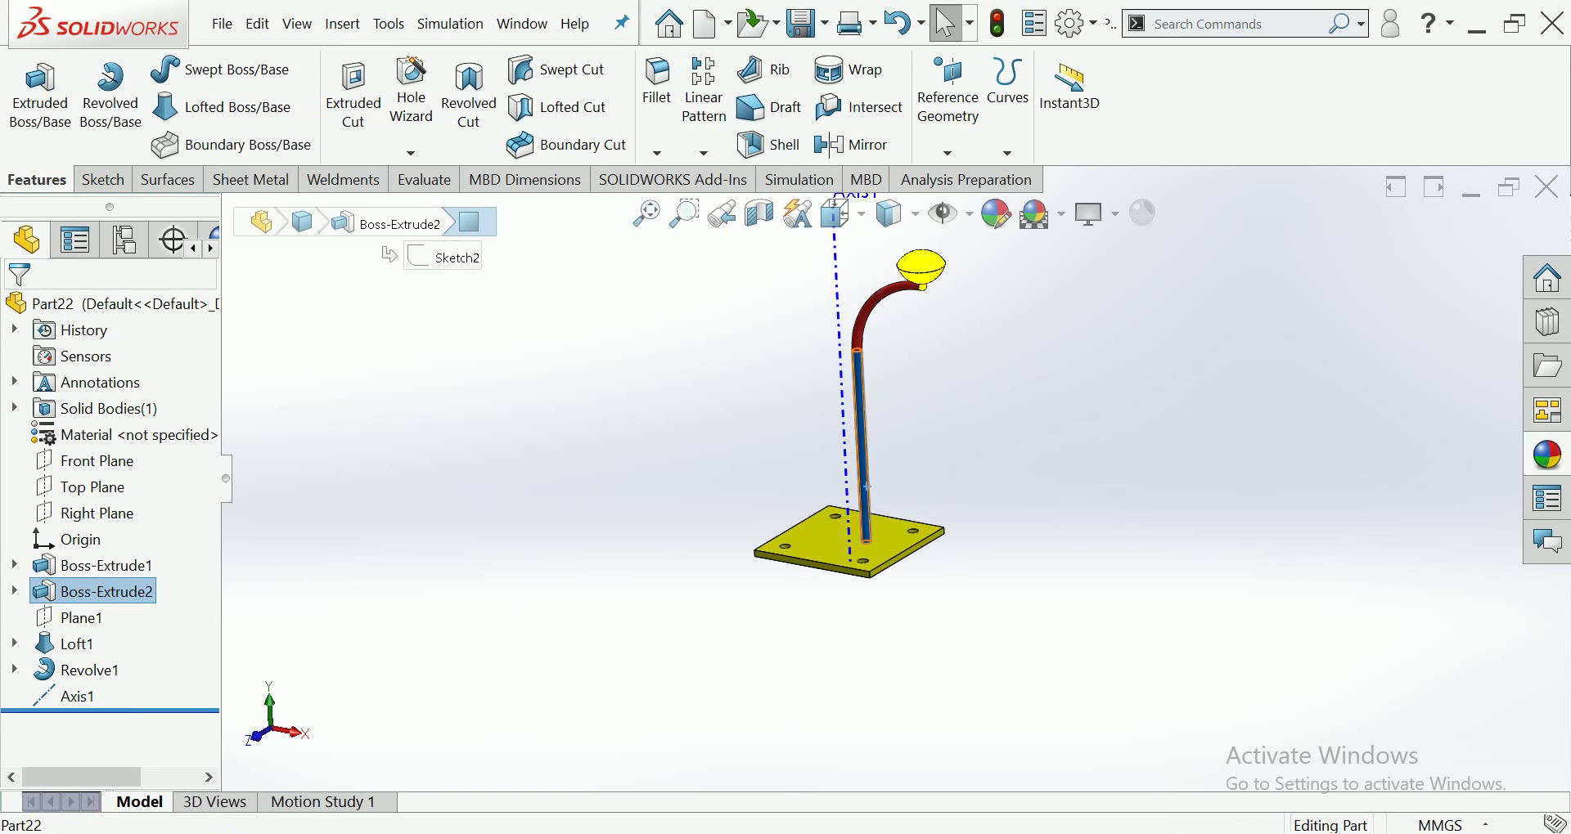
right_click(92, 592)
click(134, 304)
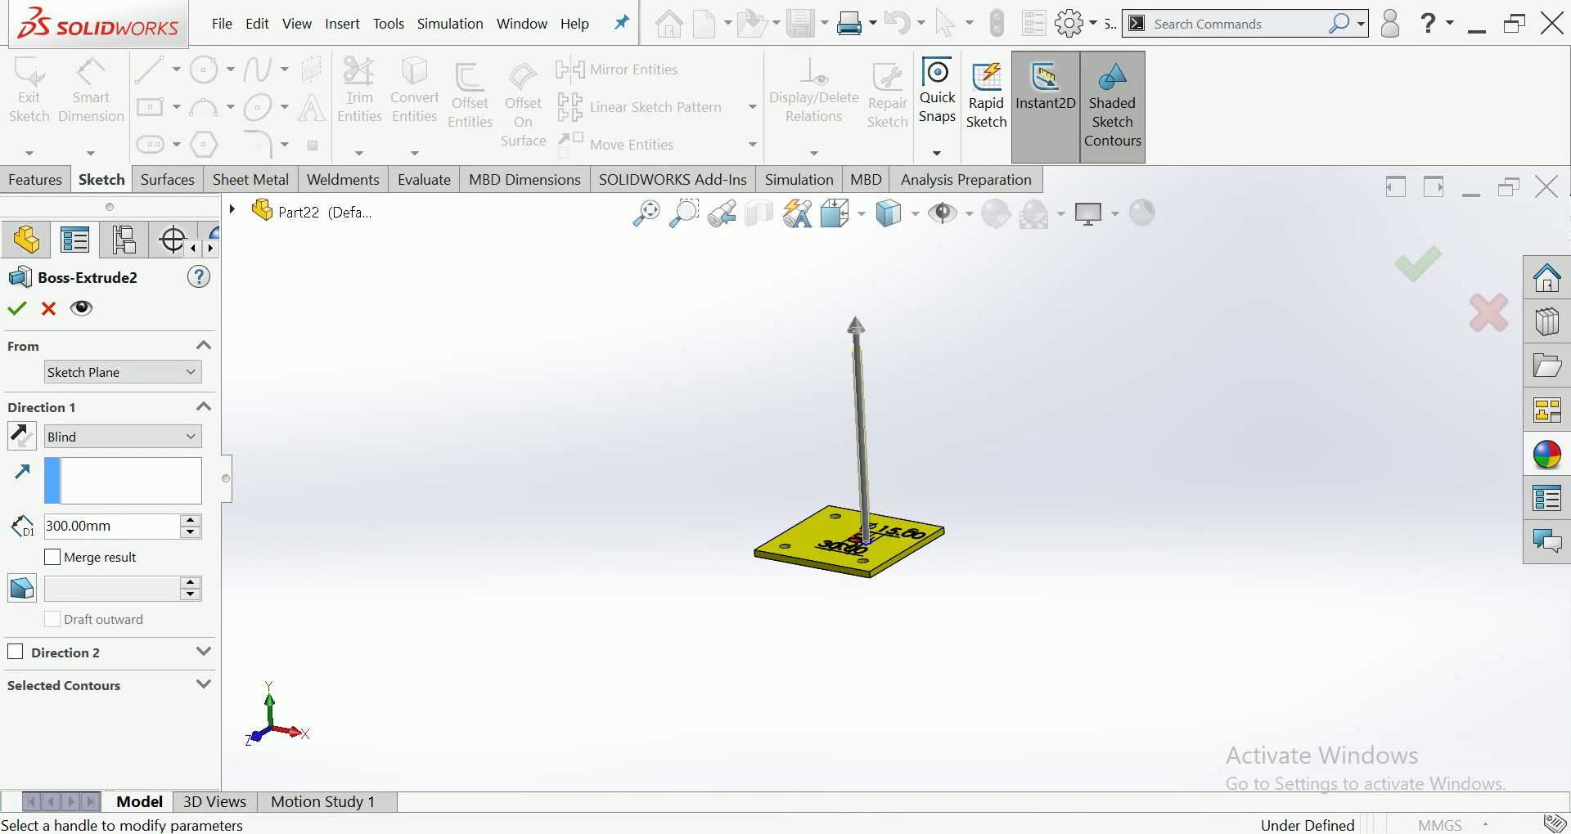
click(17, 308)
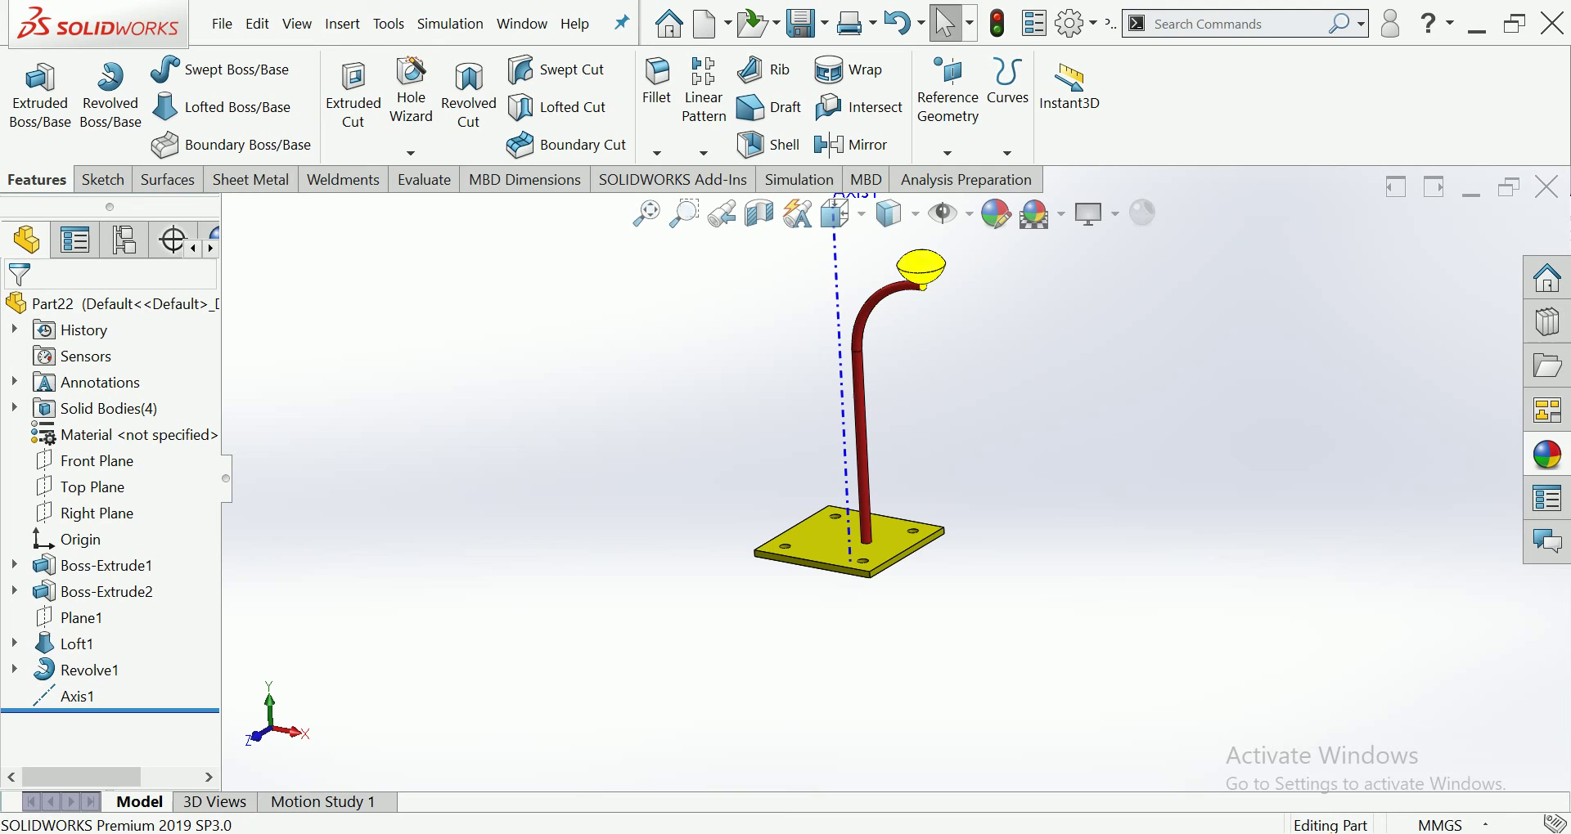
click(82, 670)
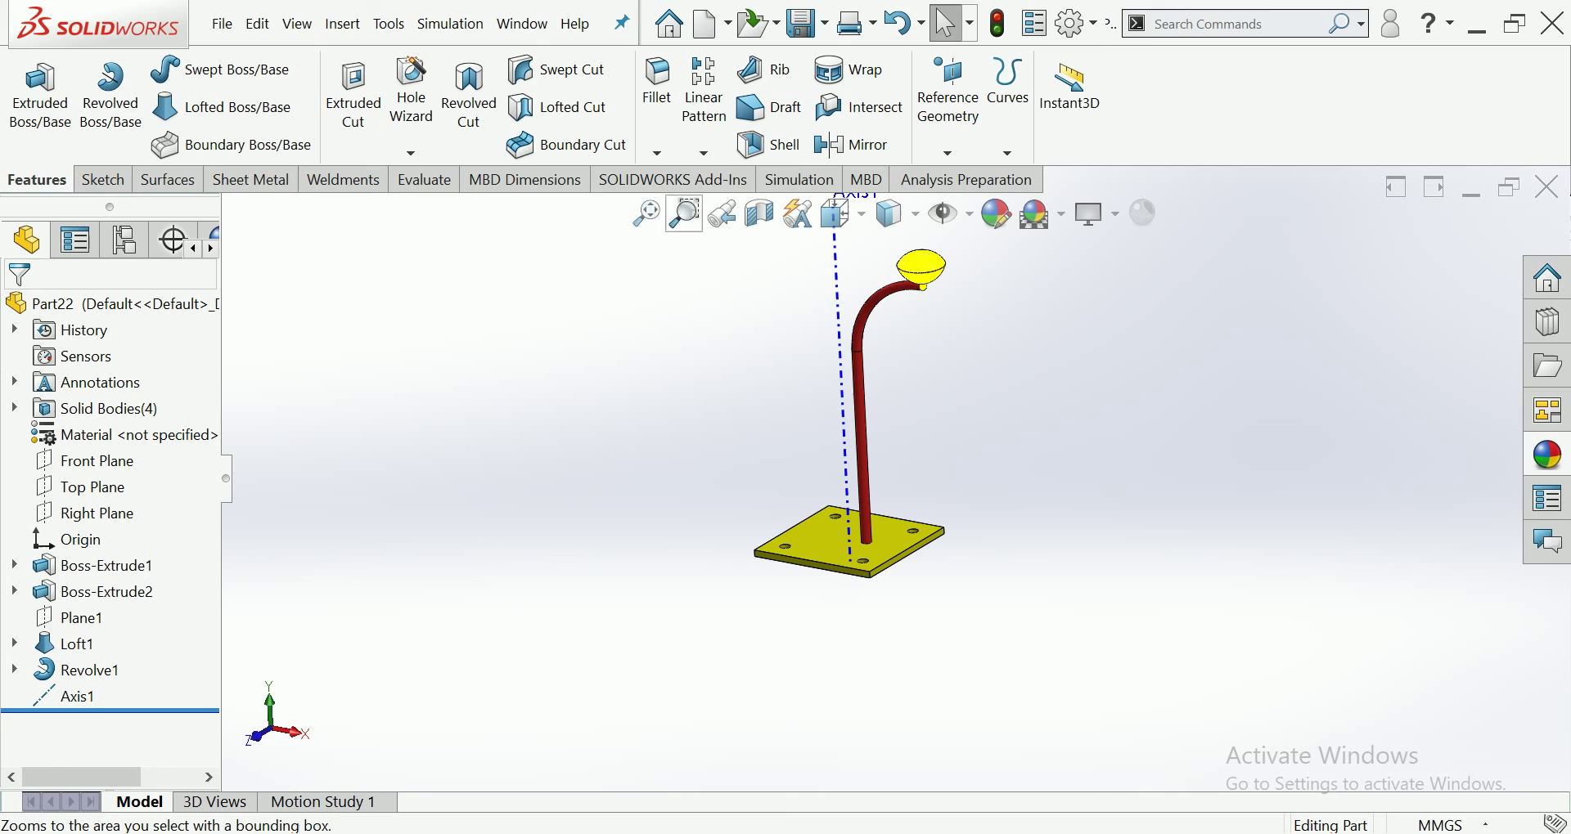
click(704, 153)
Start a body circular pattern around Axis1 with the rod, curved tube and shade bodies (Boss-Extrude2, Loft1, Revolve1)
click(760, 210)
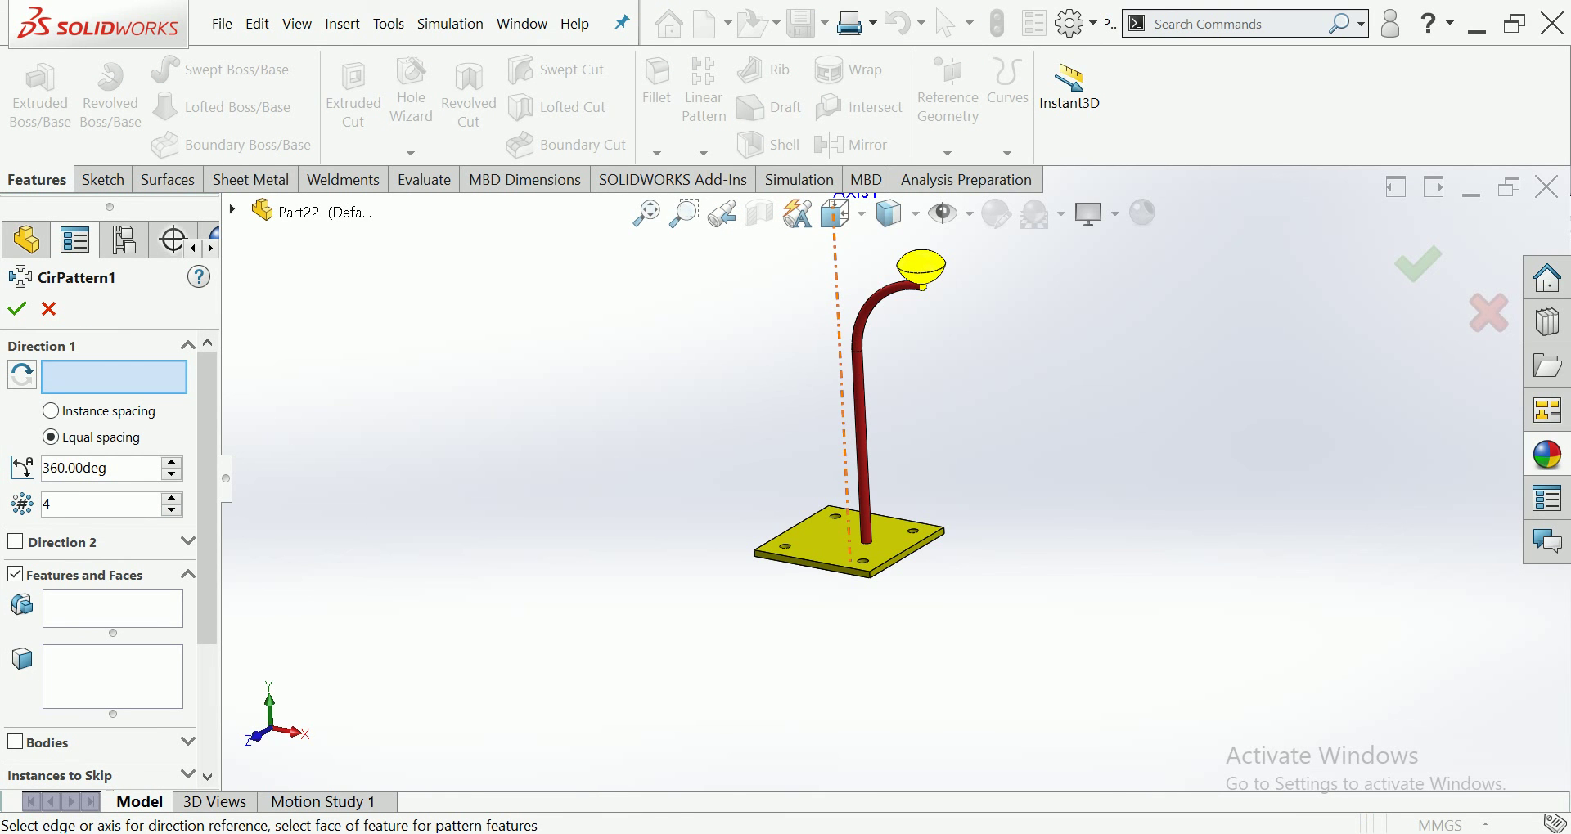
click(836, 246)
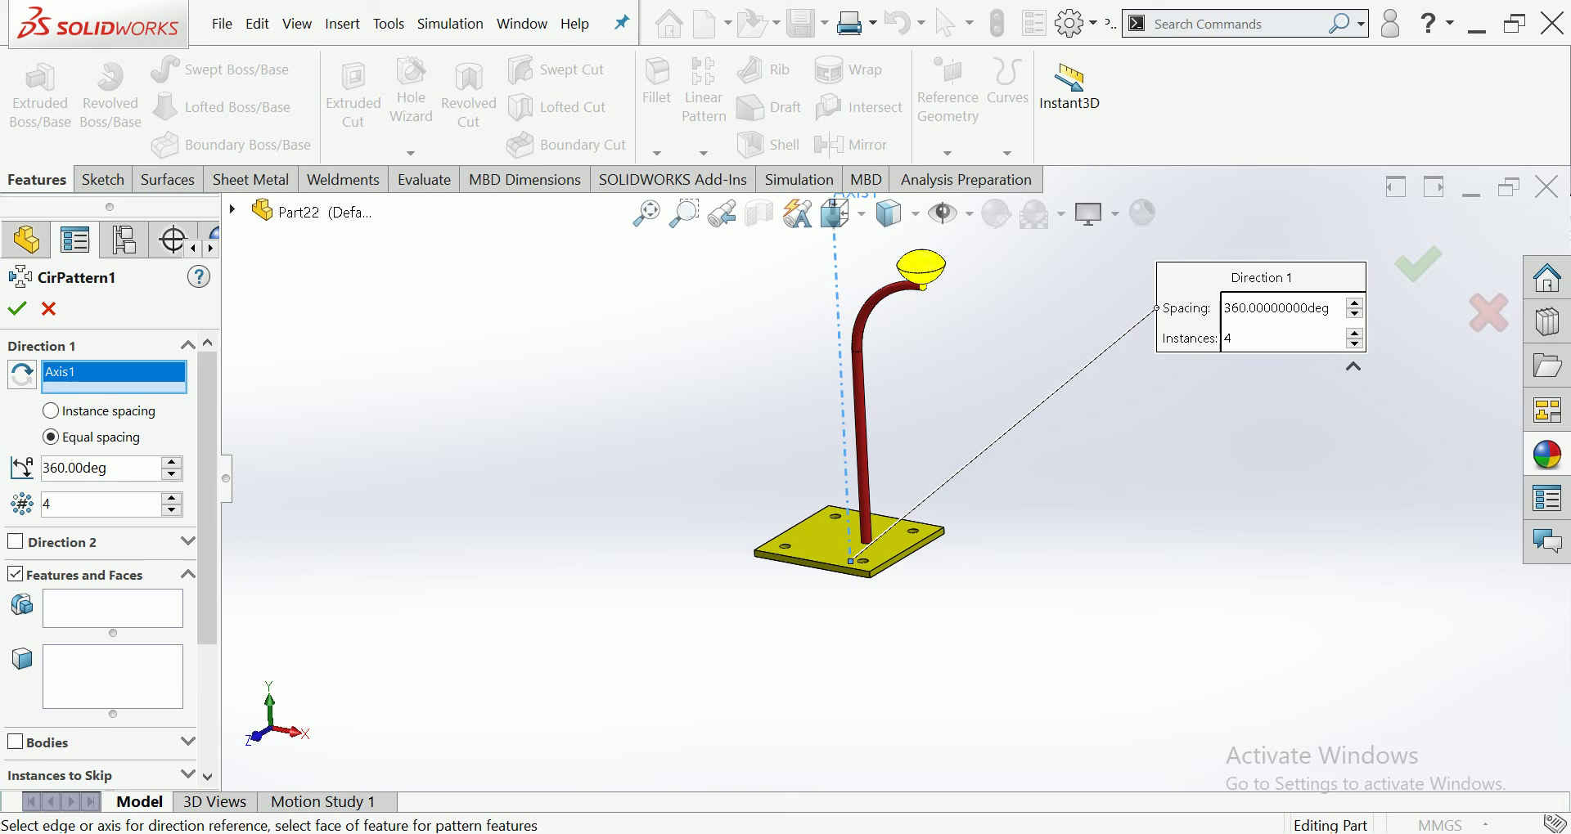
click(15, 742)
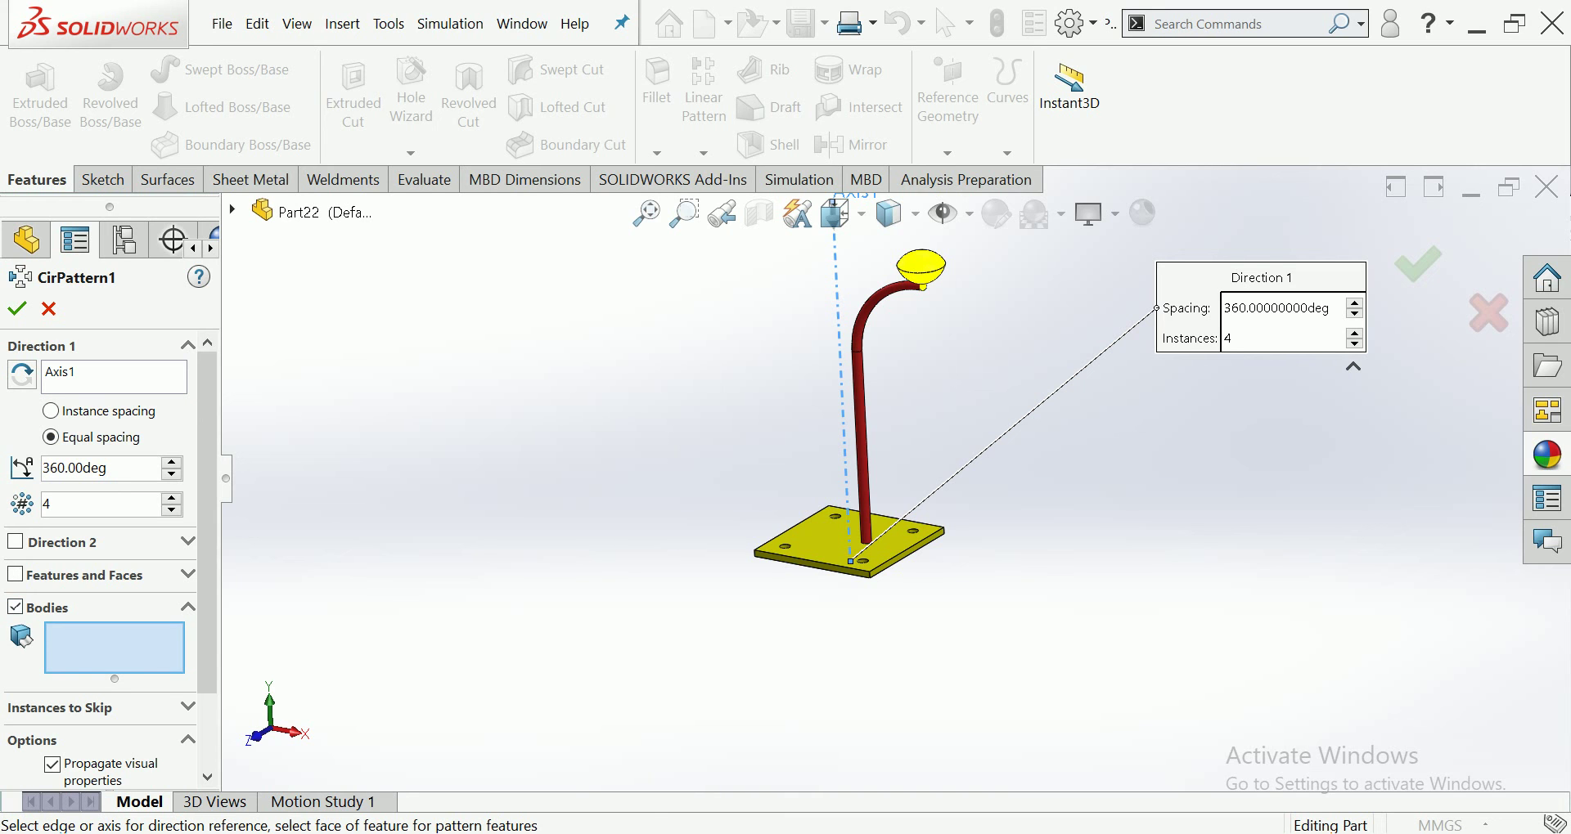
click(861, 442)
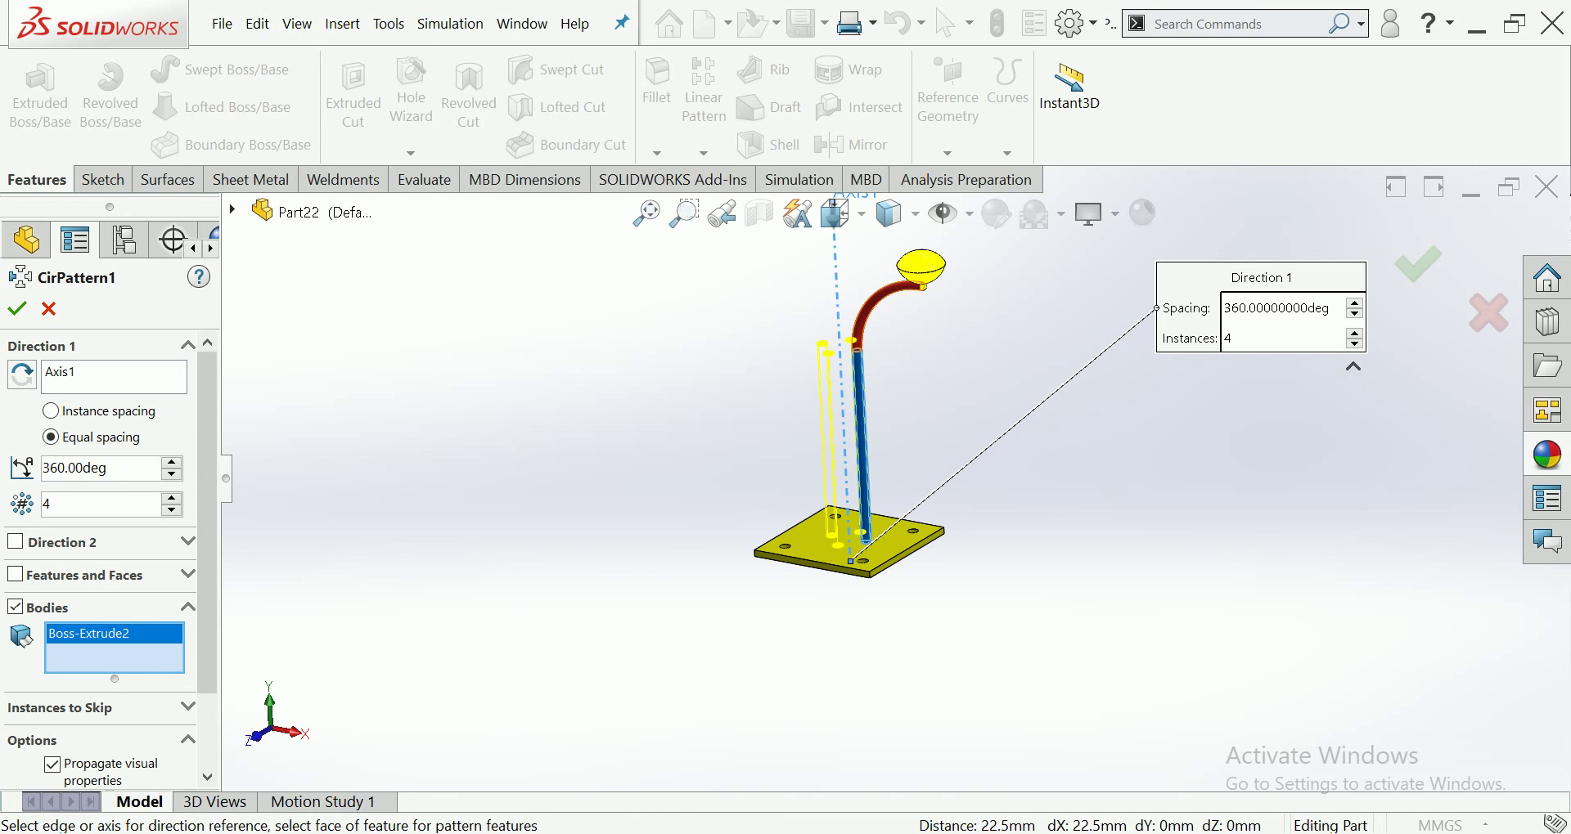
click(866, 307)
scroll(915, 233, down, 3)
click(928, 299)
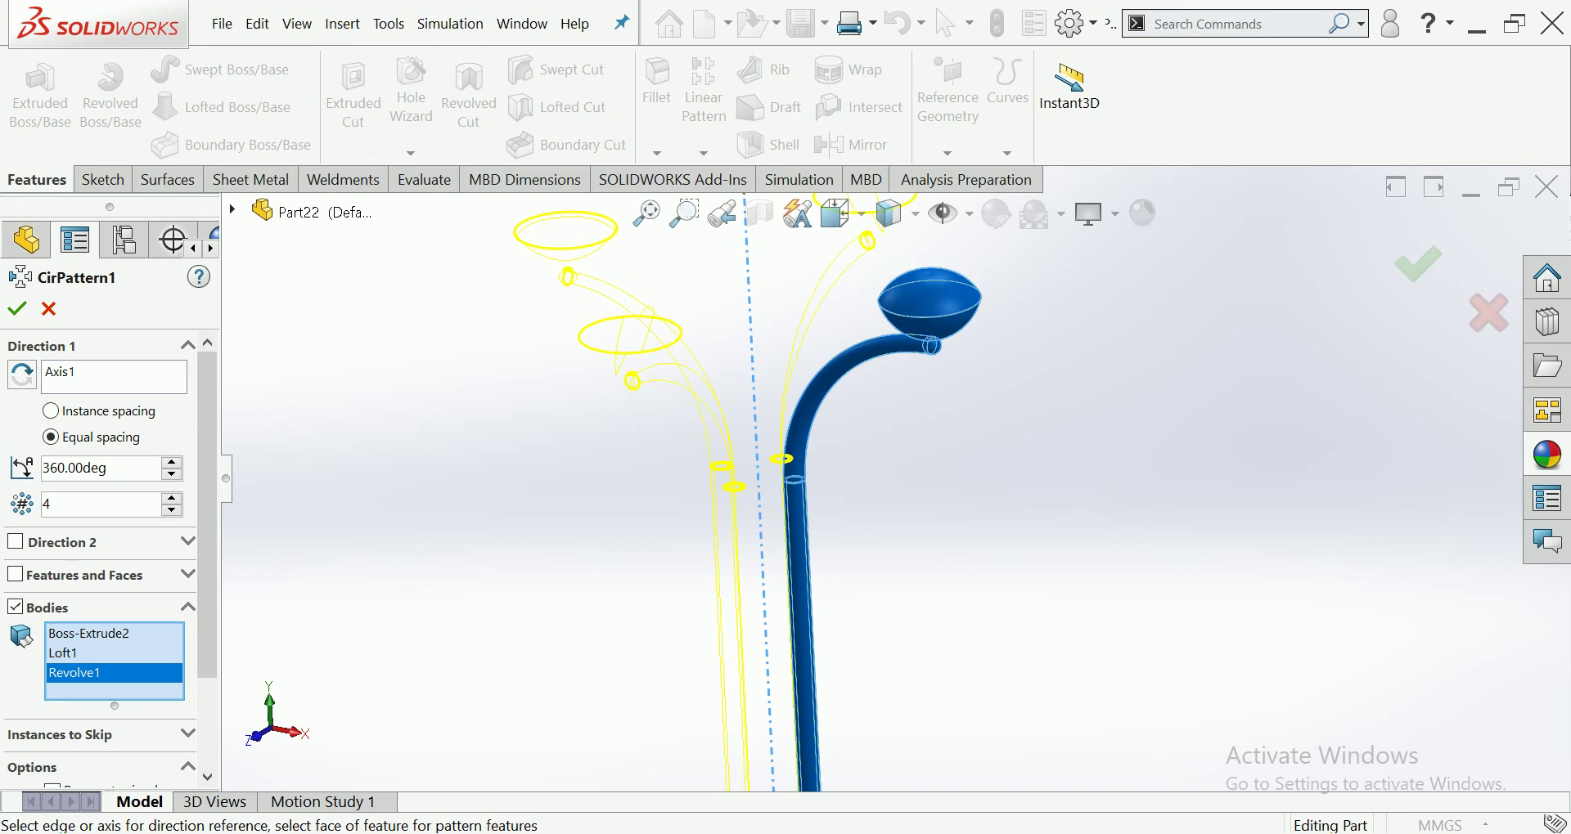
scroll(785, 426, up, 3)
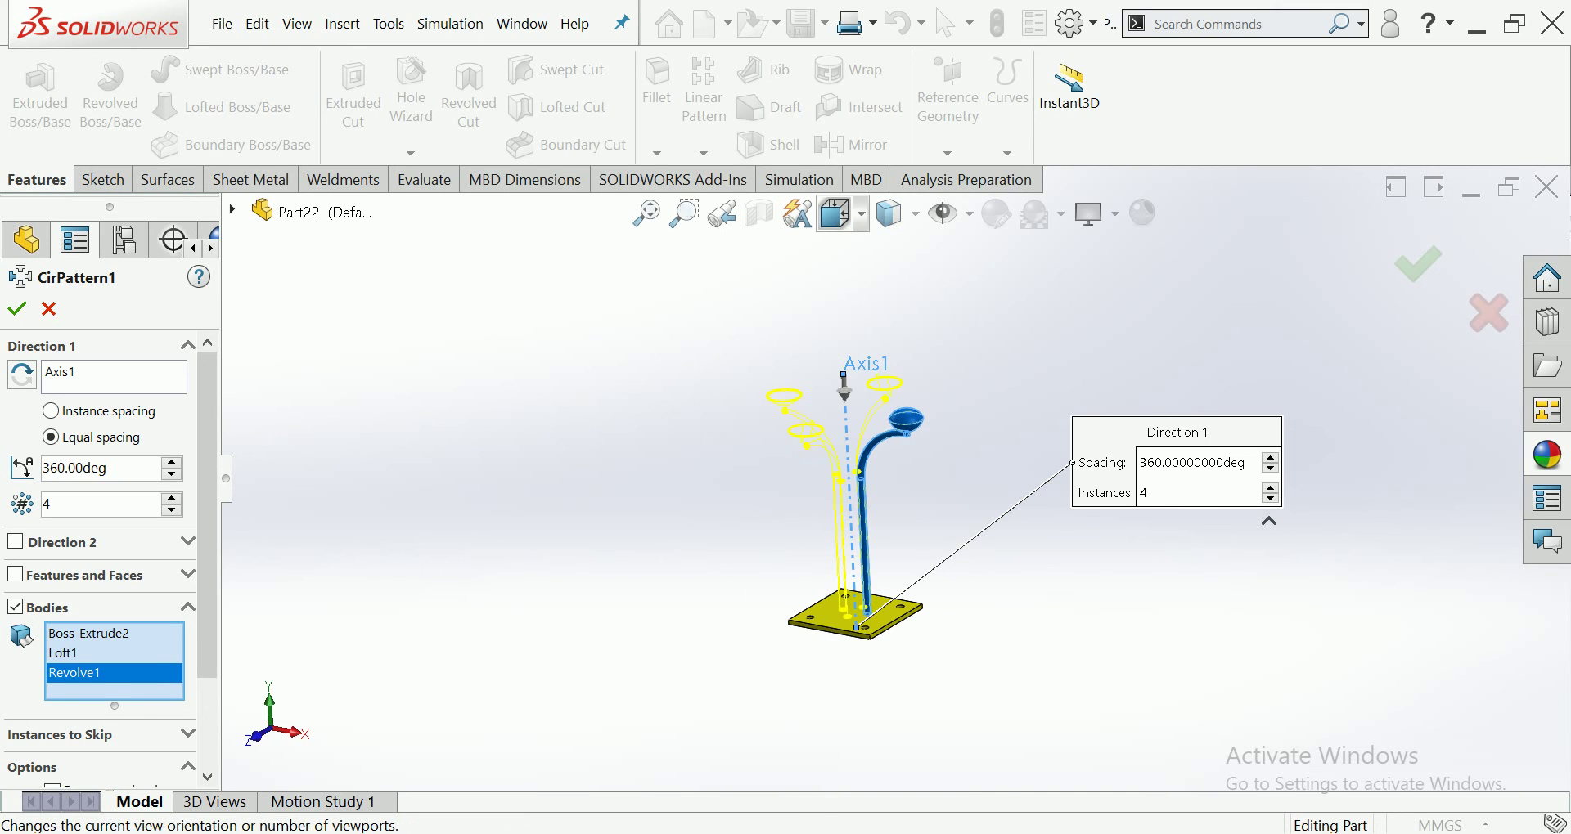
Set 11 equally spaced instances over 360° and apply CirPattern1
click(834, 213)
key(ctrl+5)
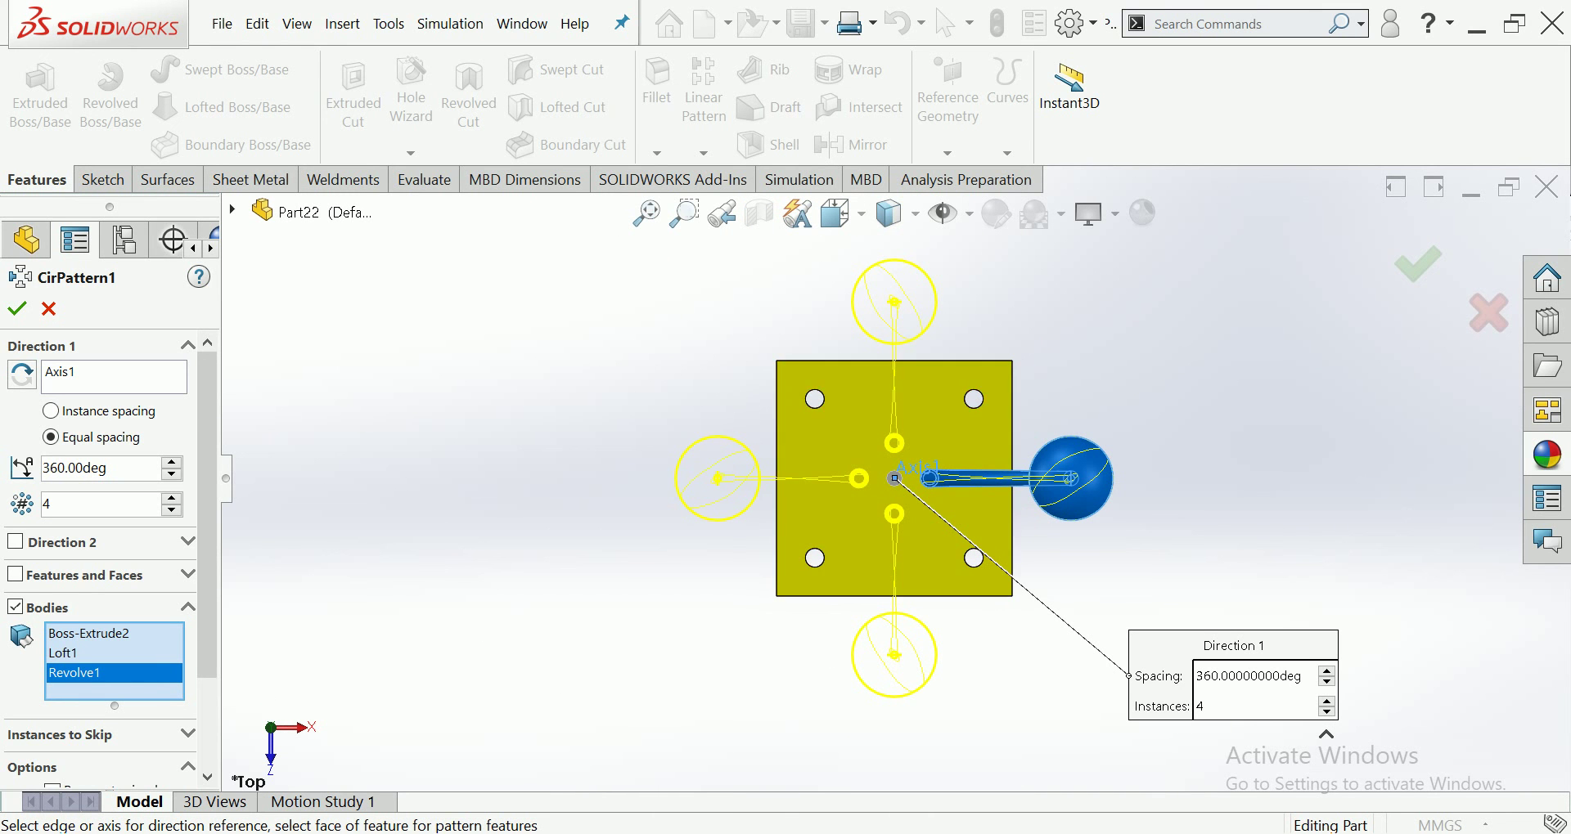
key(Up)
key(Up)
key(Up)
key(Up)
key(Up)
key(Up)
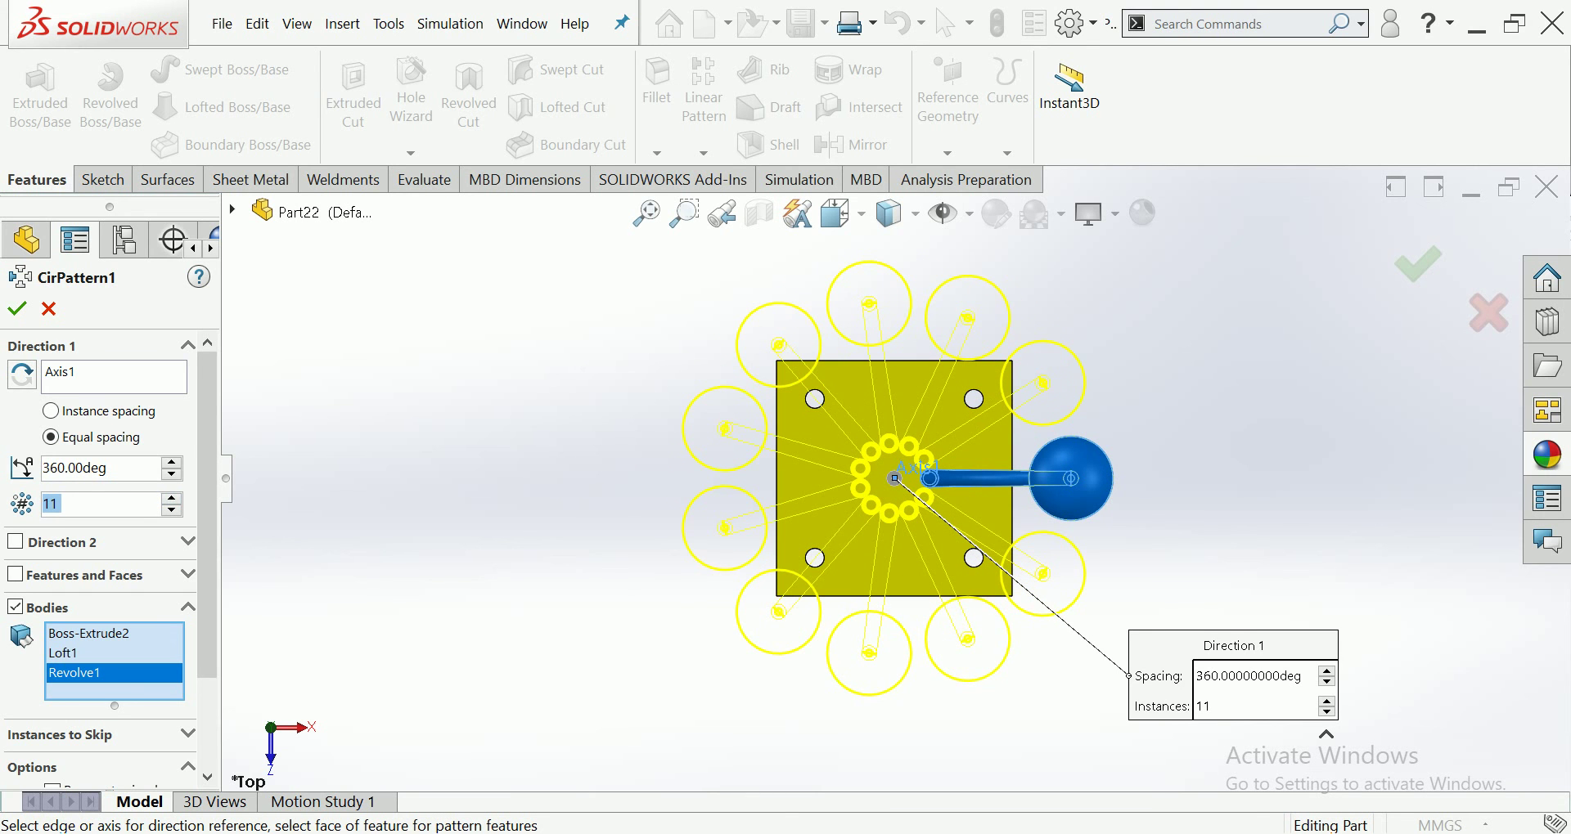
middle_drag(900, 491, 899, 286)
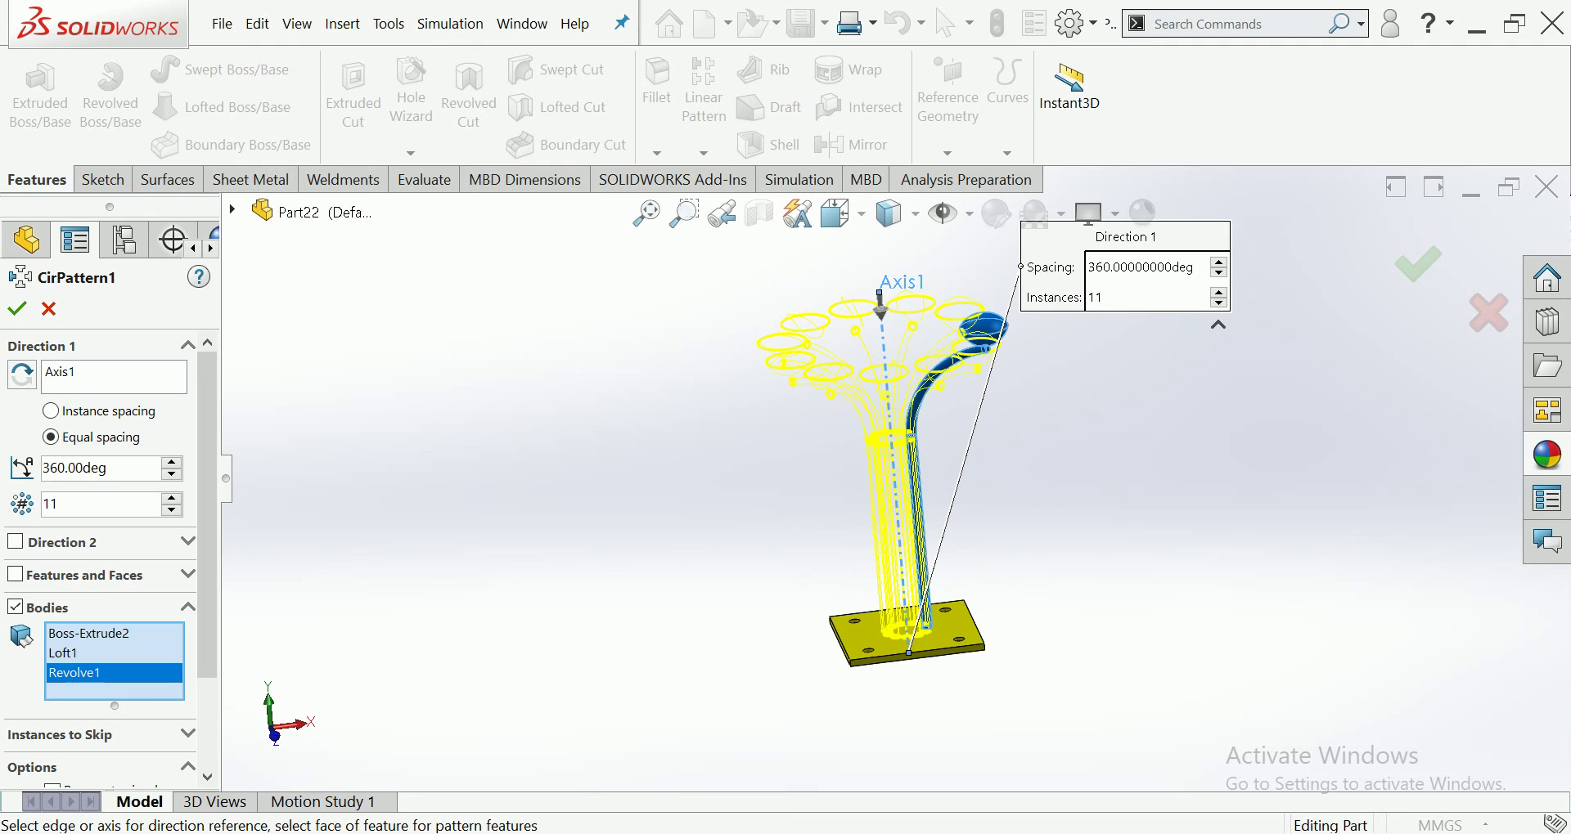
click(16, 309)
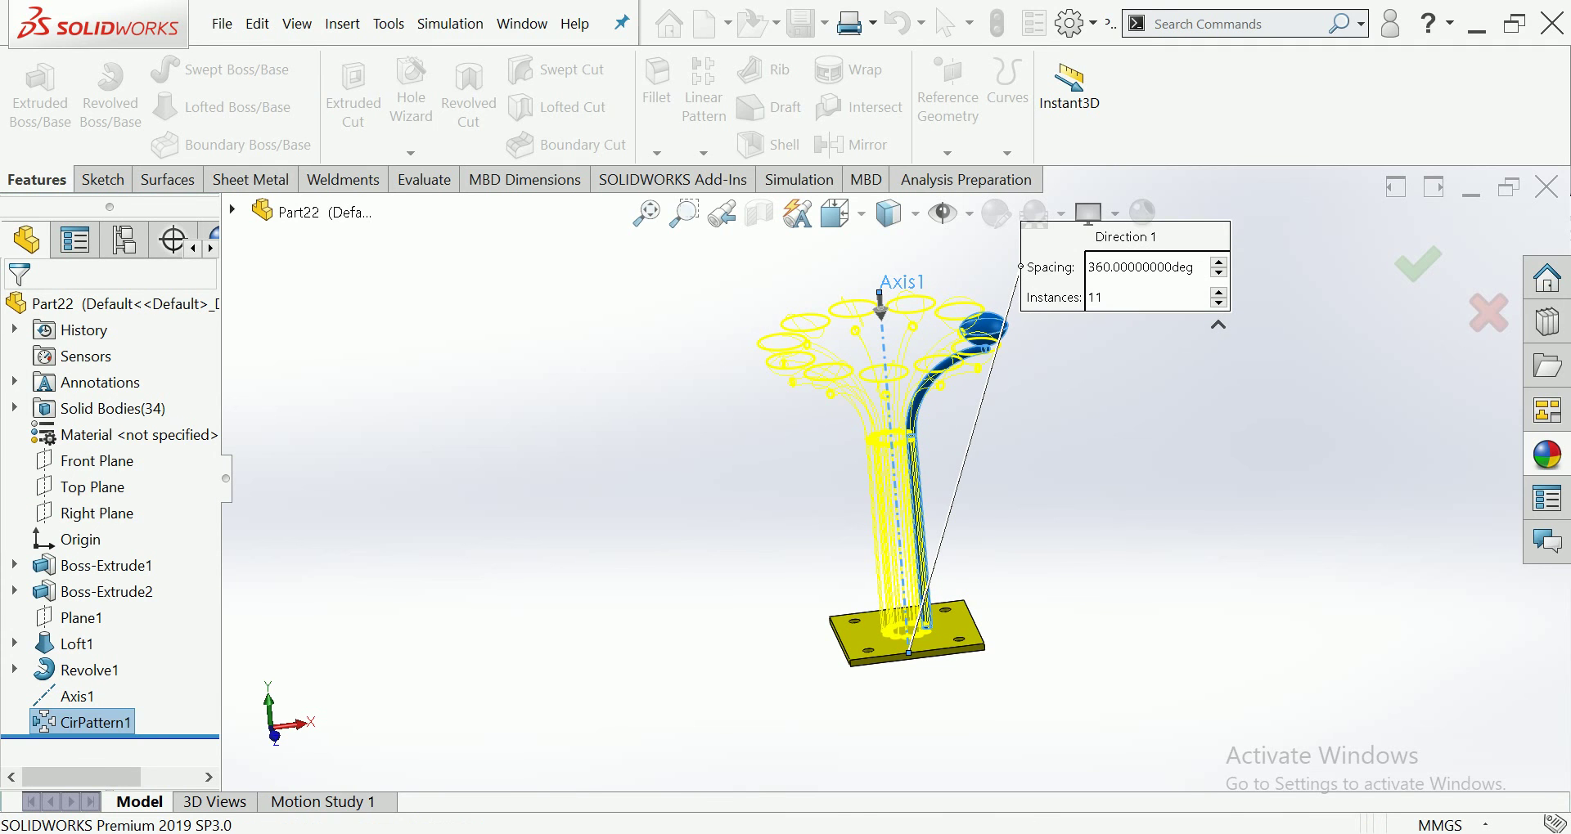
middle_drag(900, 490, 900, 458)
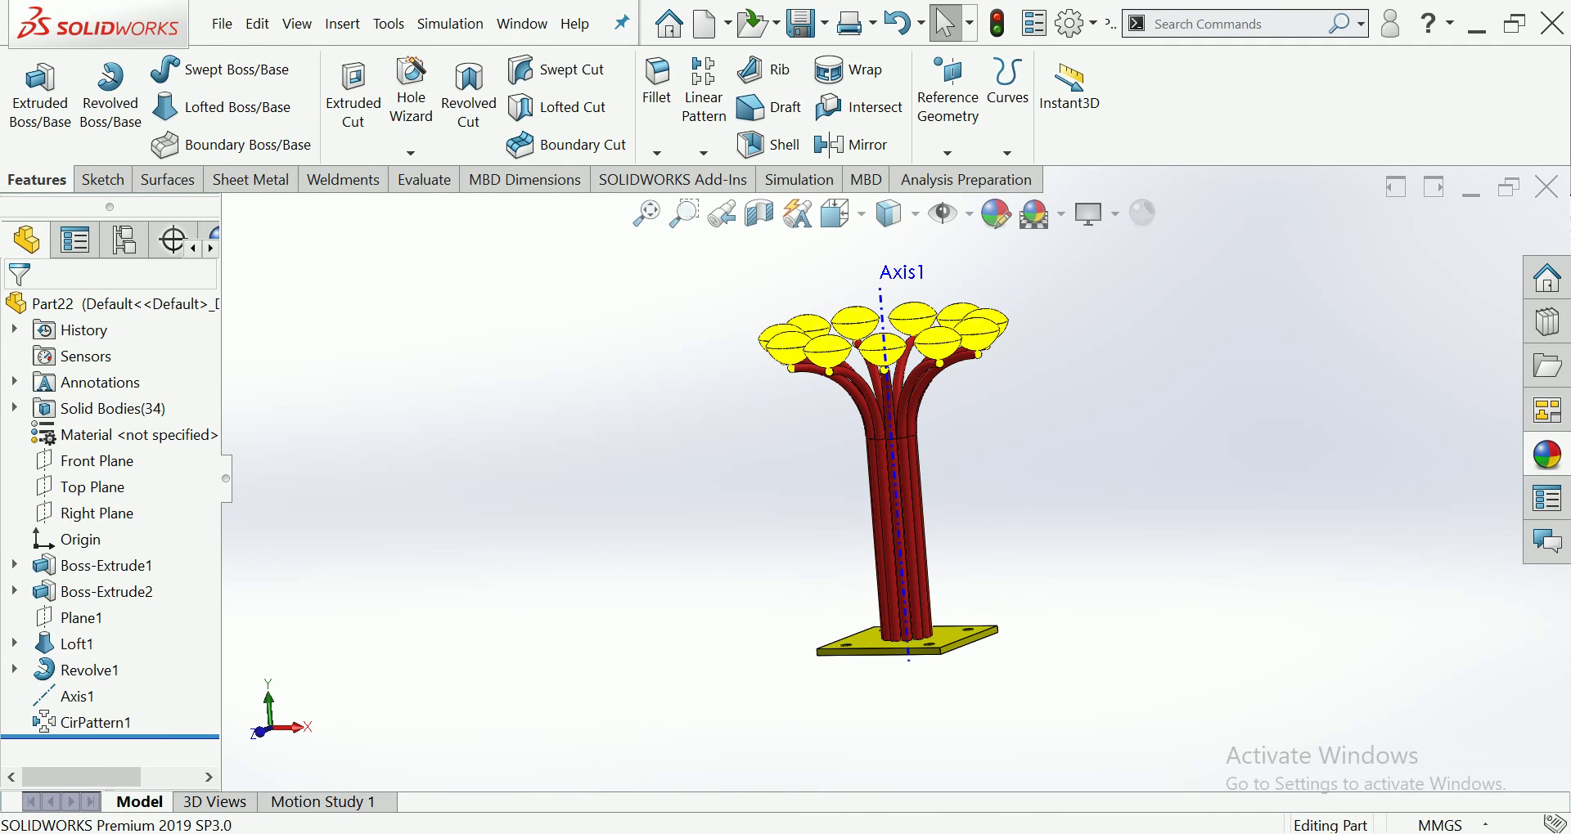
Hide Axis1 in the part
right_click(890, 298)
click(903, 235)
scroll(894, 478, up, 3)
Zoom to fit the whole lamp tree and show it in Dimetric view
key(f)
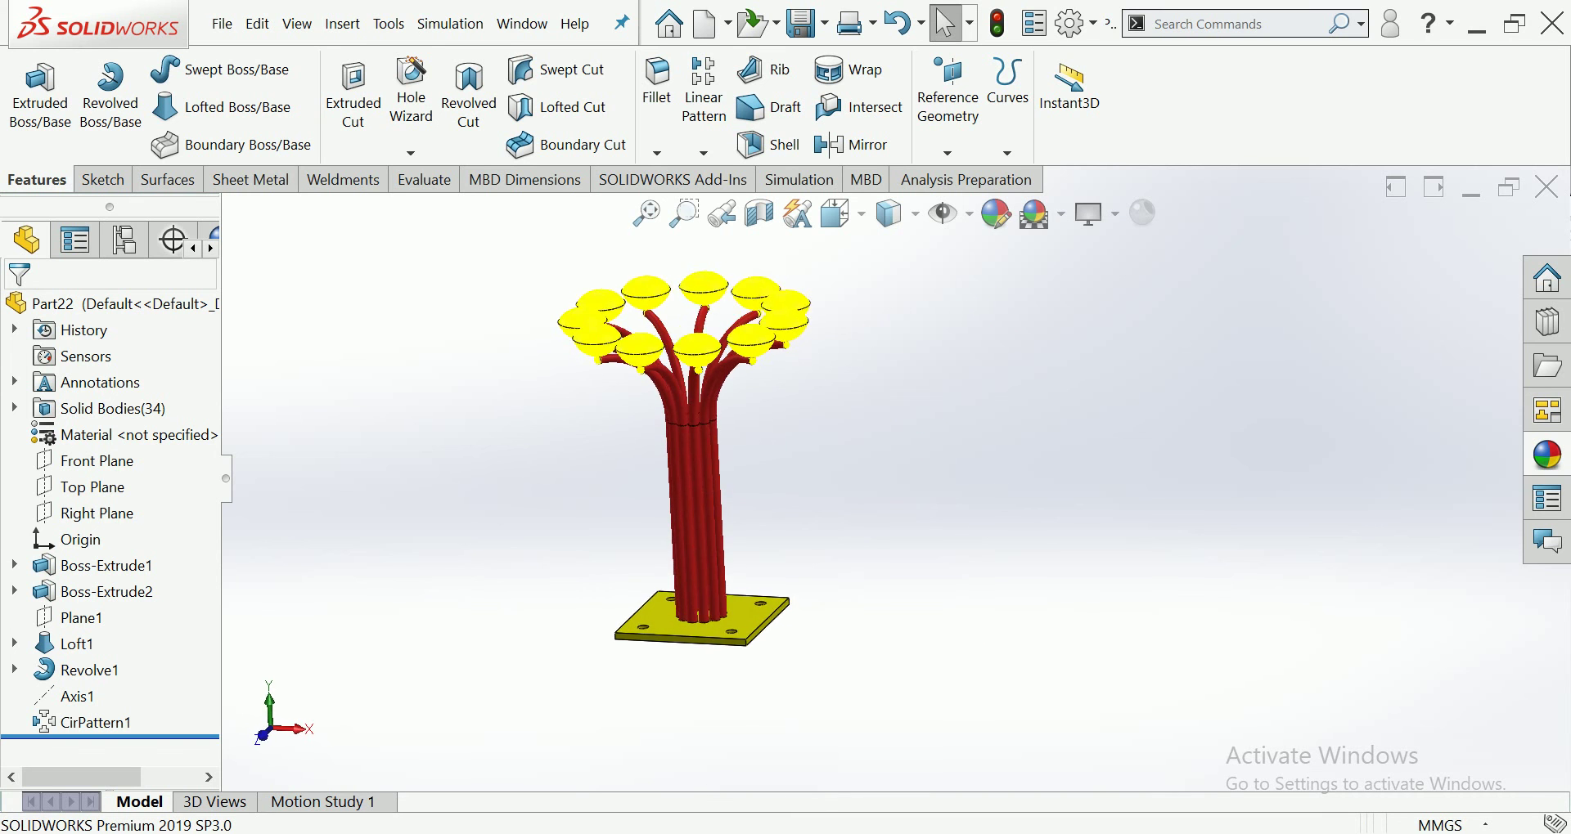
click(835, 214)
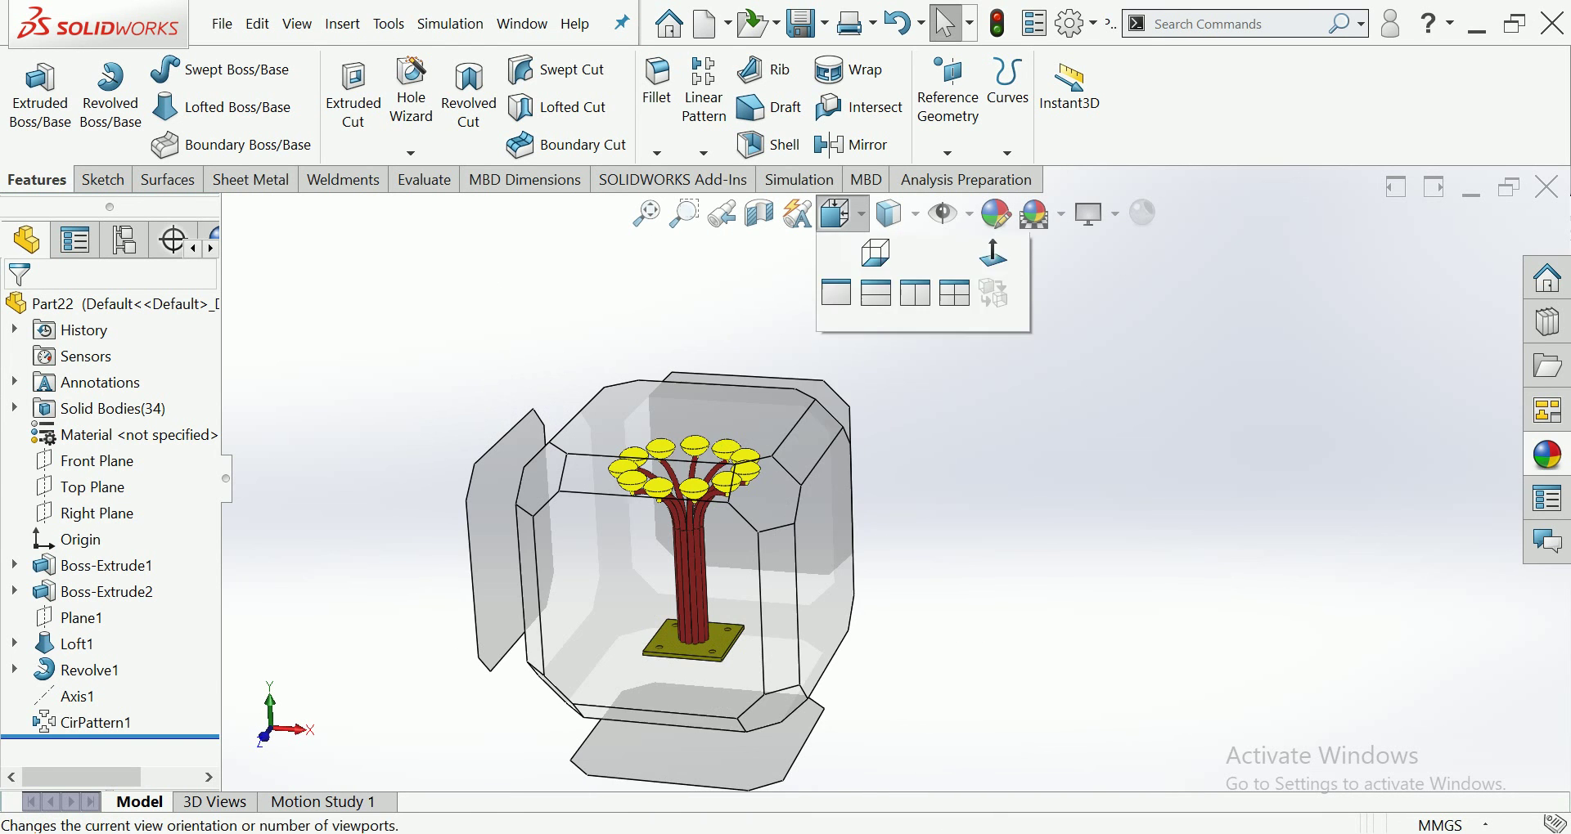
click(992, 292)
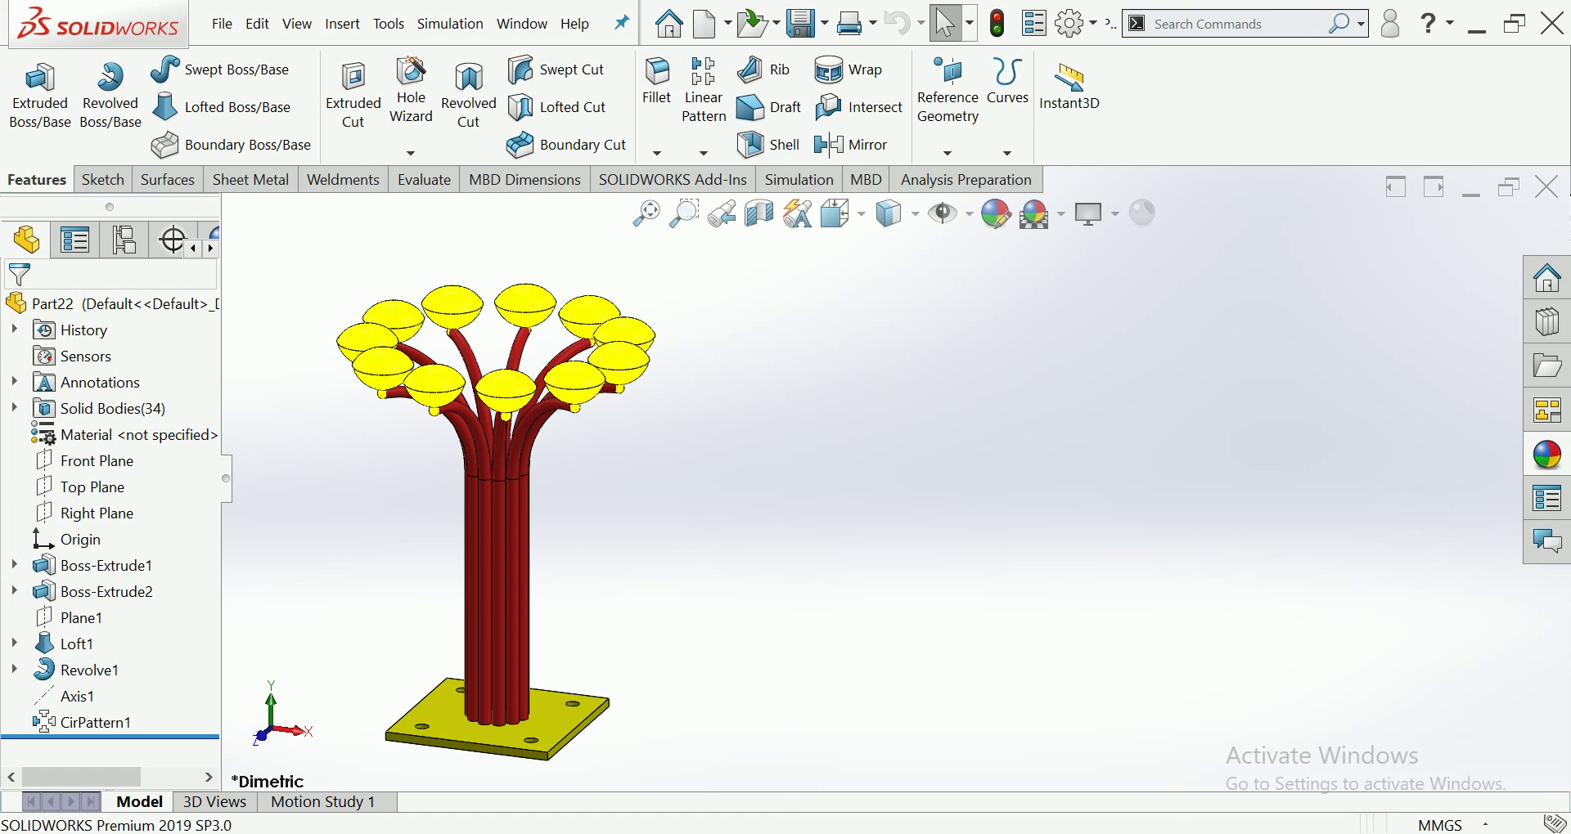